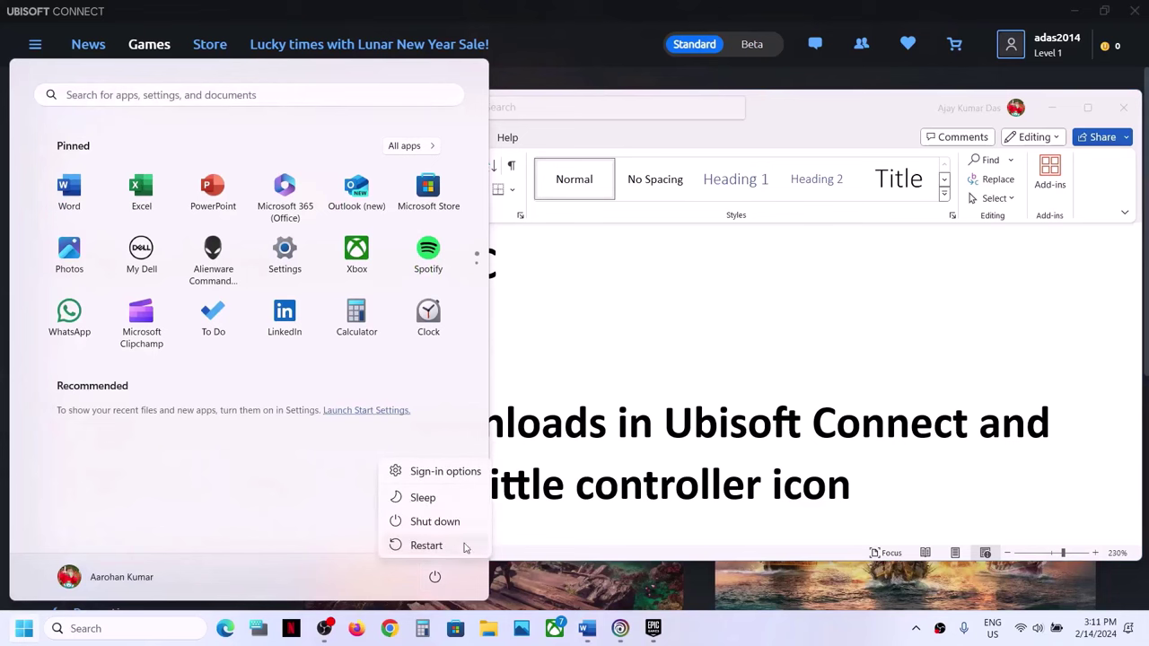
Dismiss the Start menu and highlight the Step 2 instruction about Ubisoft Connect Downloads in the Word document
click(725, 617)
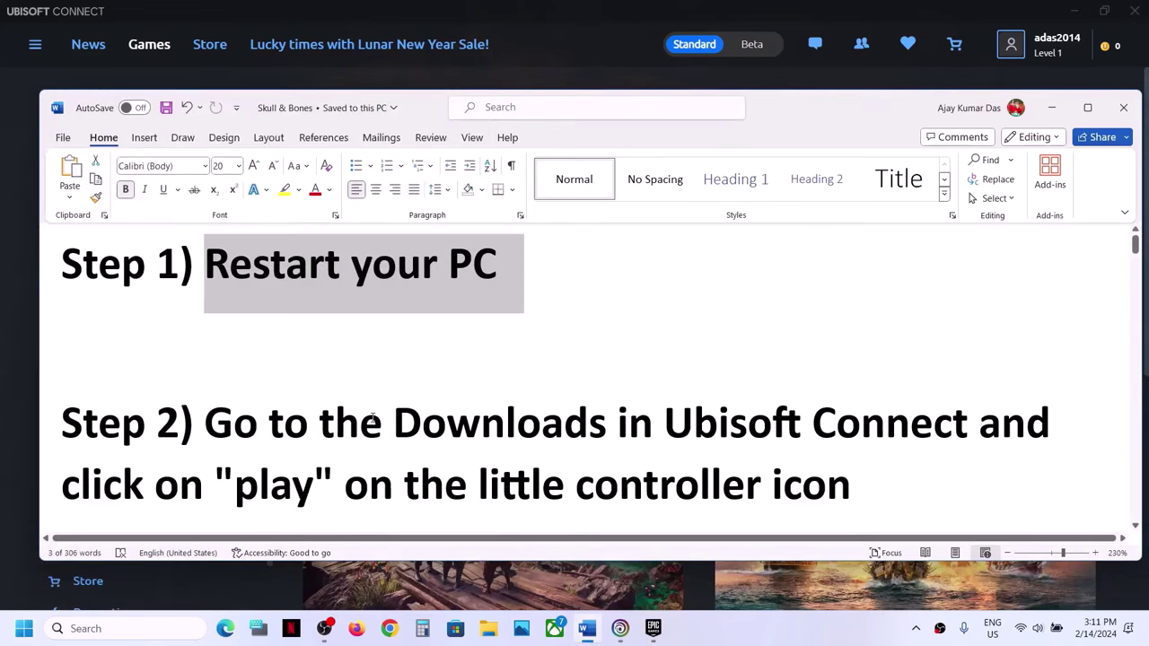
scroll(371, 418, down, 2)
drag(222, 359, 802, 429)
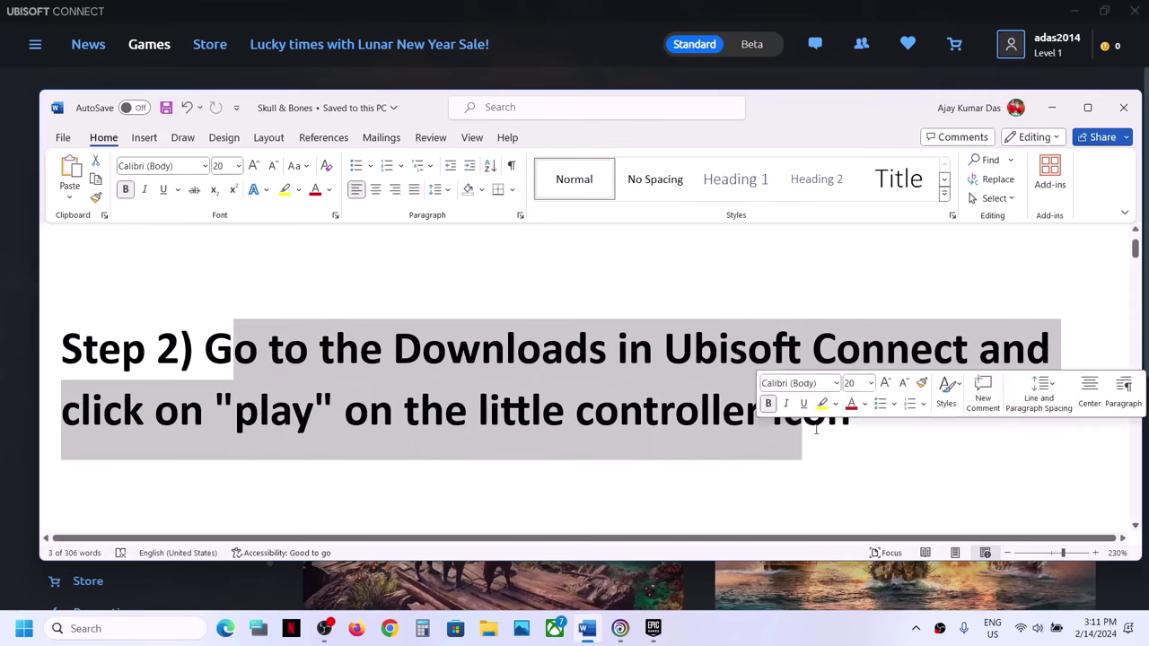
Switch to Ubisoft Connect, view the Downloads page, and return to the Skull and Bones game page
click(1051, 106)
click(653, 629)
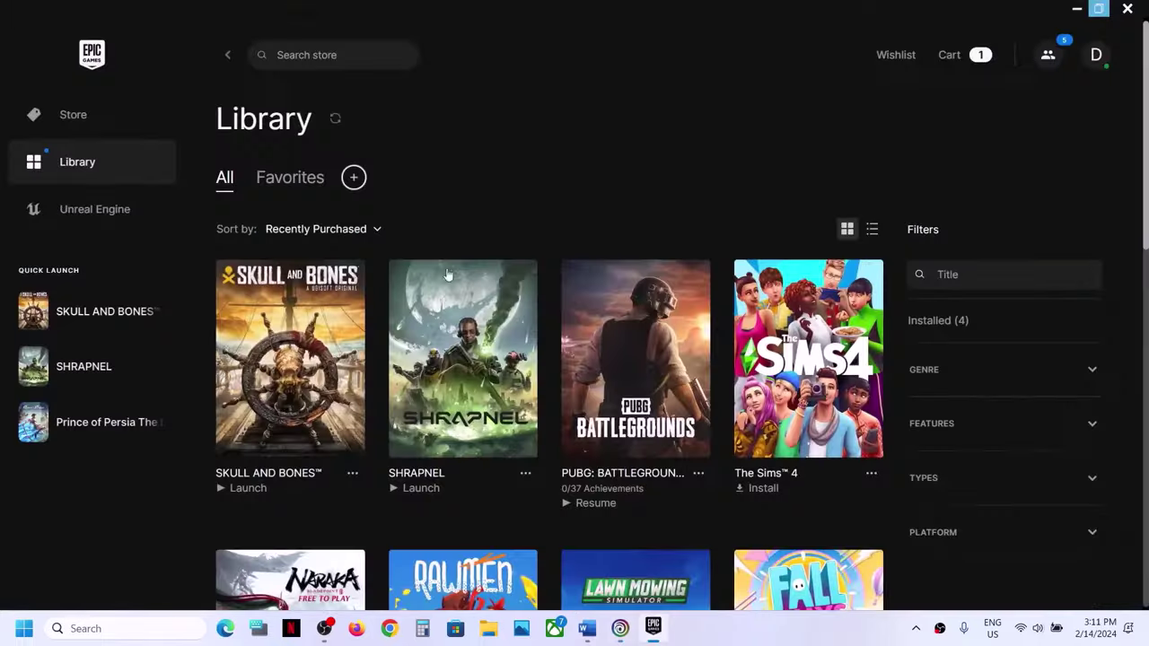
click(620, 628)
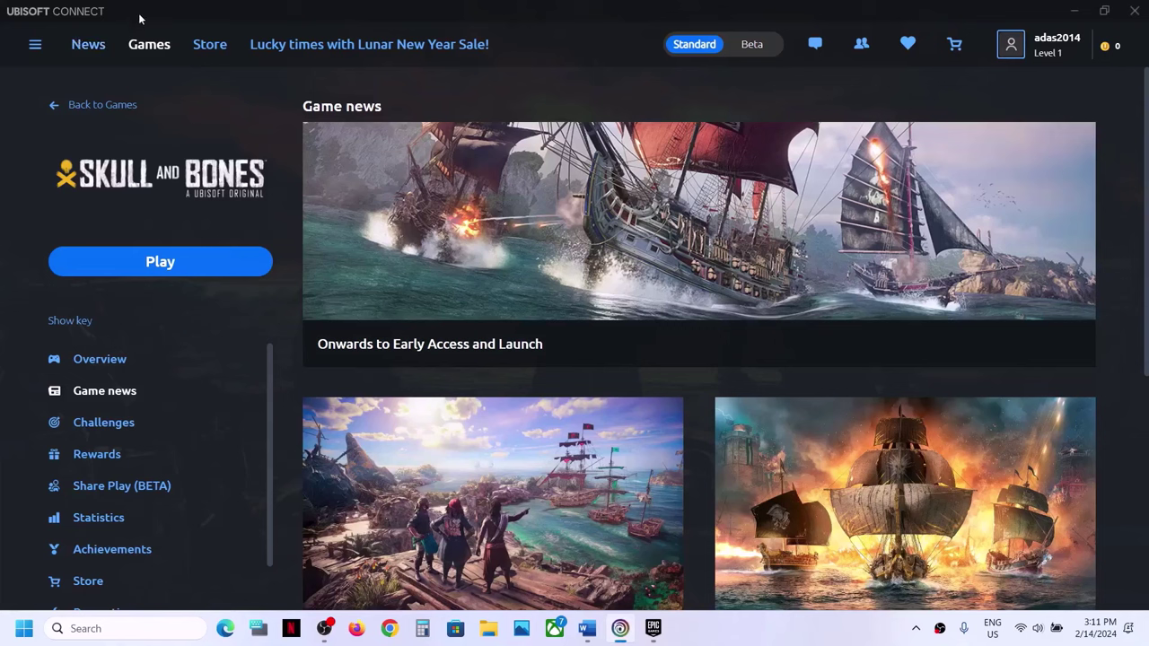
click(35, 46)
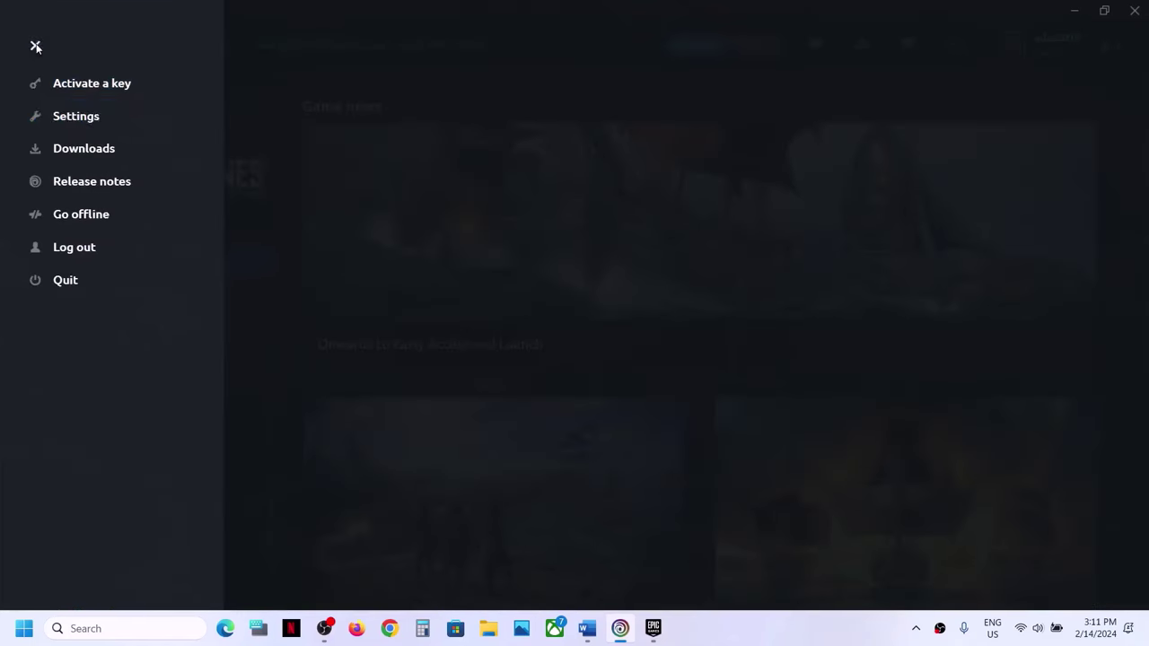
click(99, 152)
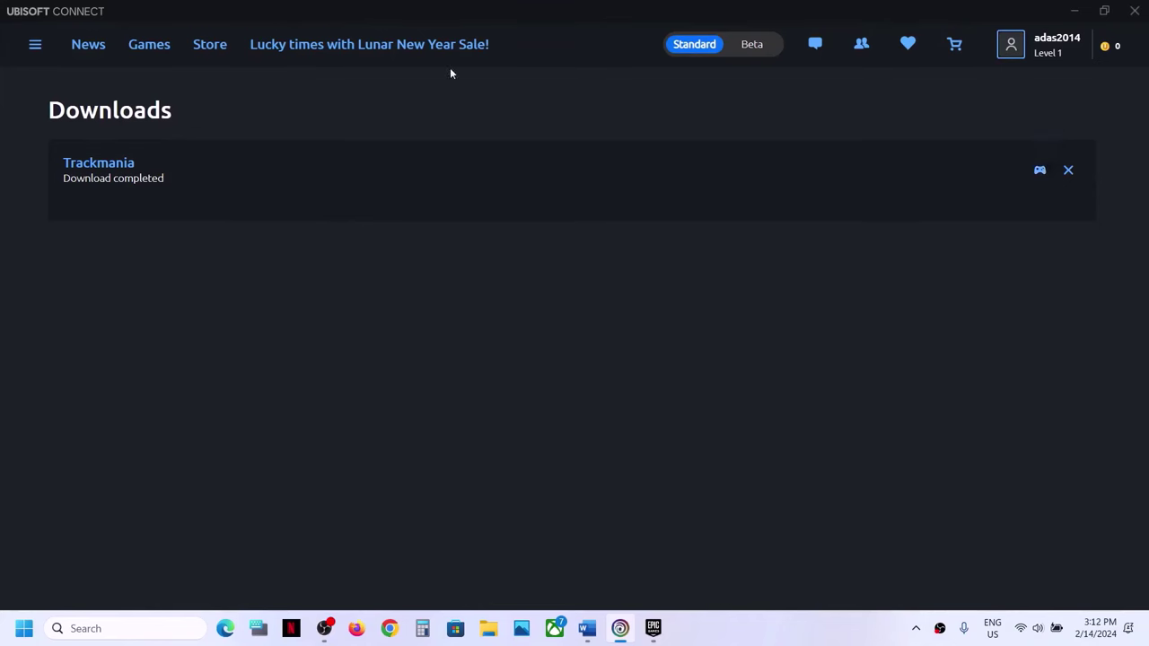
click(150, 45)
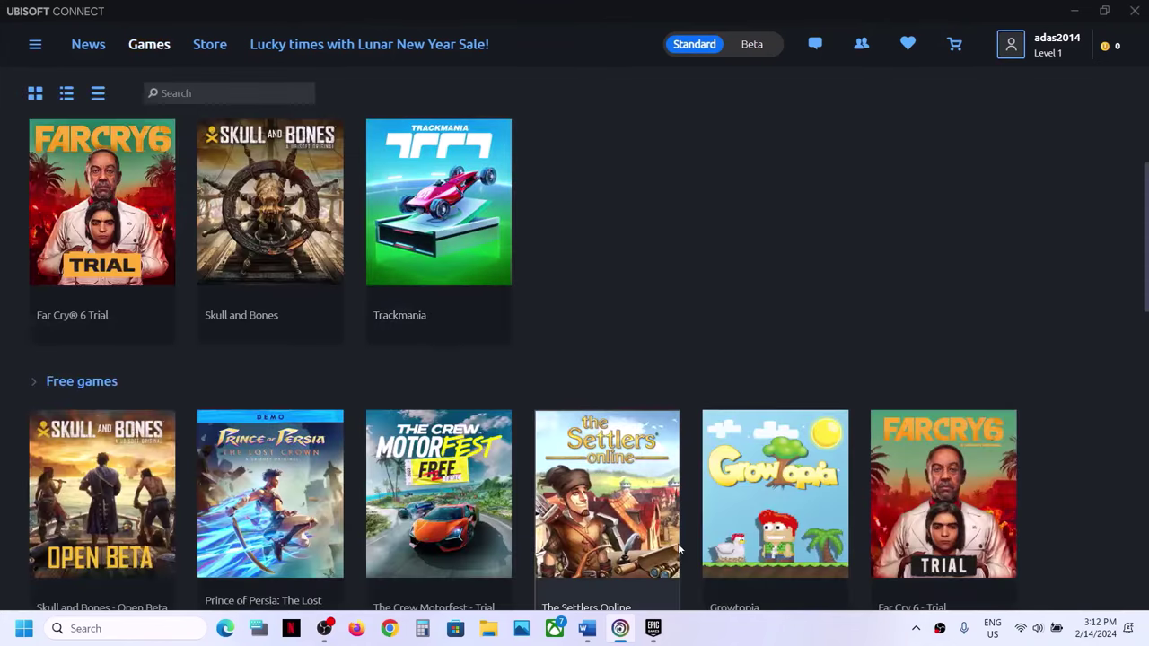
click(278, 255)
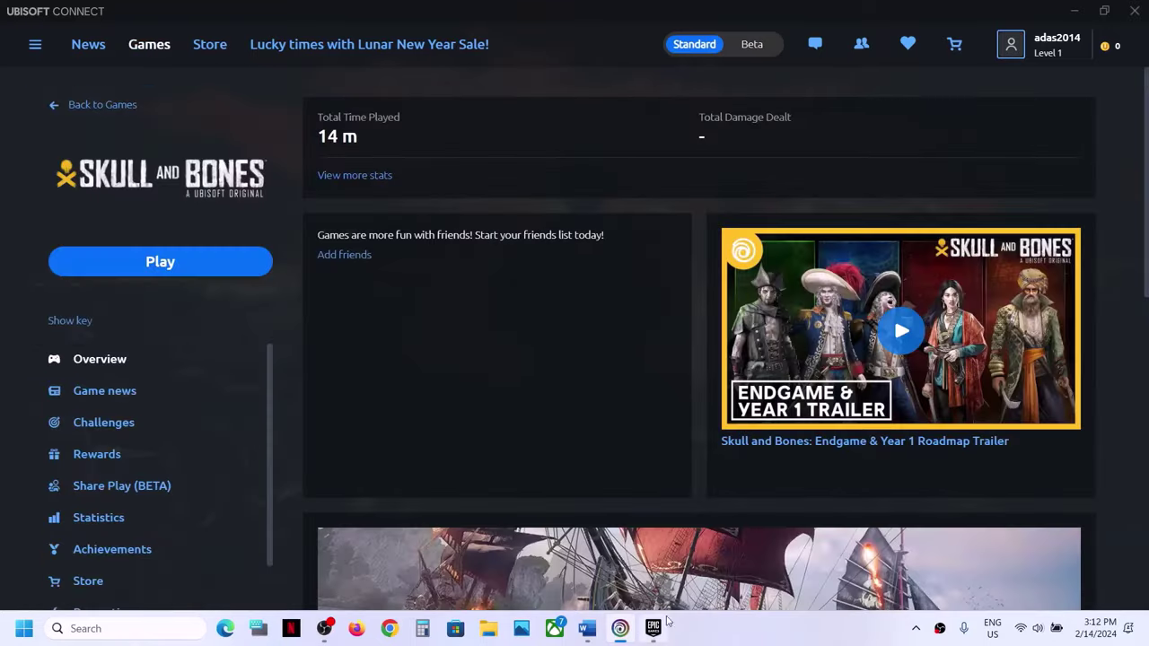
Switch to the Word document and highlight the Step 3 instruction to run the game from its installation folder
click(588, 631)
scroll(418, 374, down, 4)
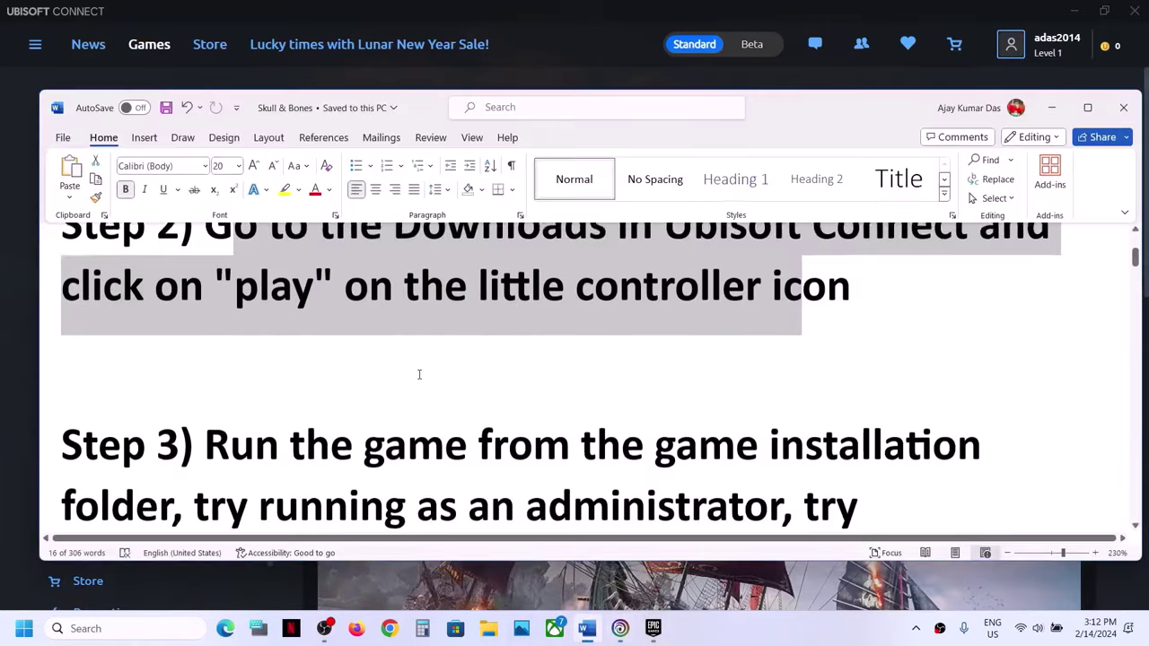
drag(206, 331, 175, 388)
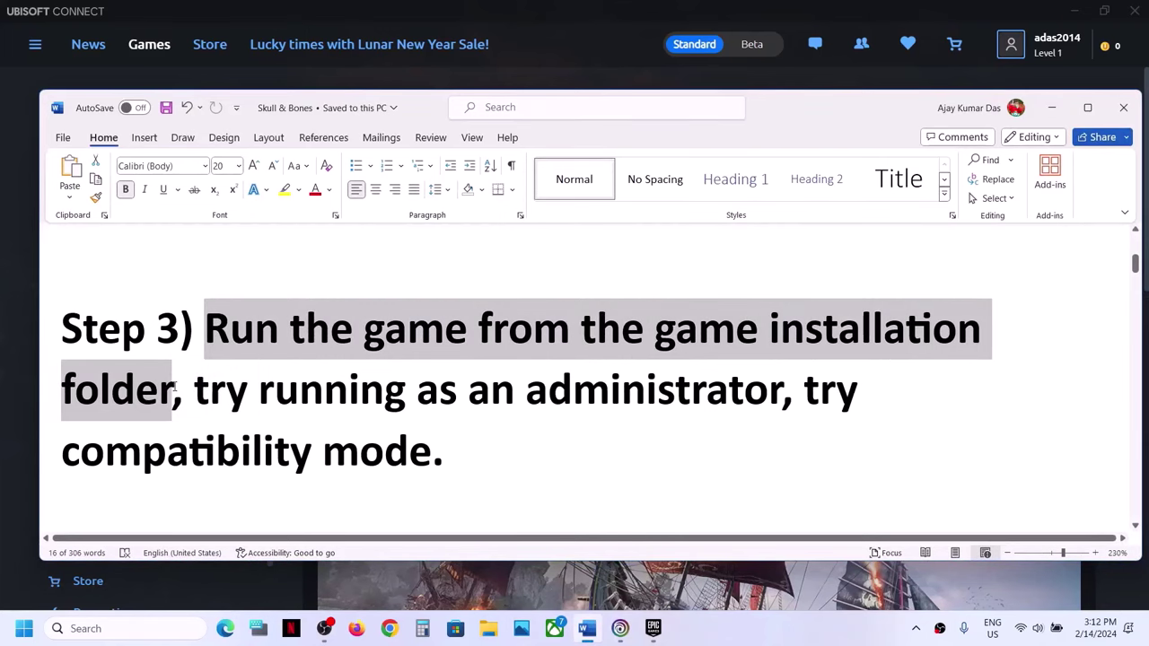
Return to Ubisoft Connect and open the local installation folder from the Skull and Bones properties
click(1051, 108)
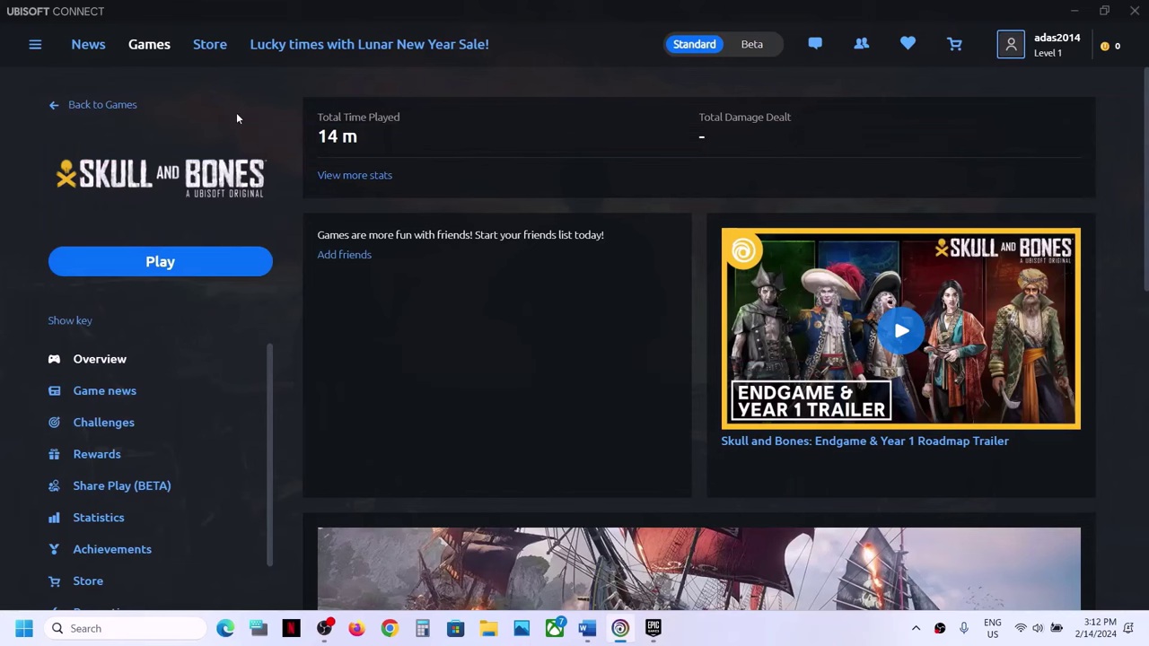
click(169, 50)
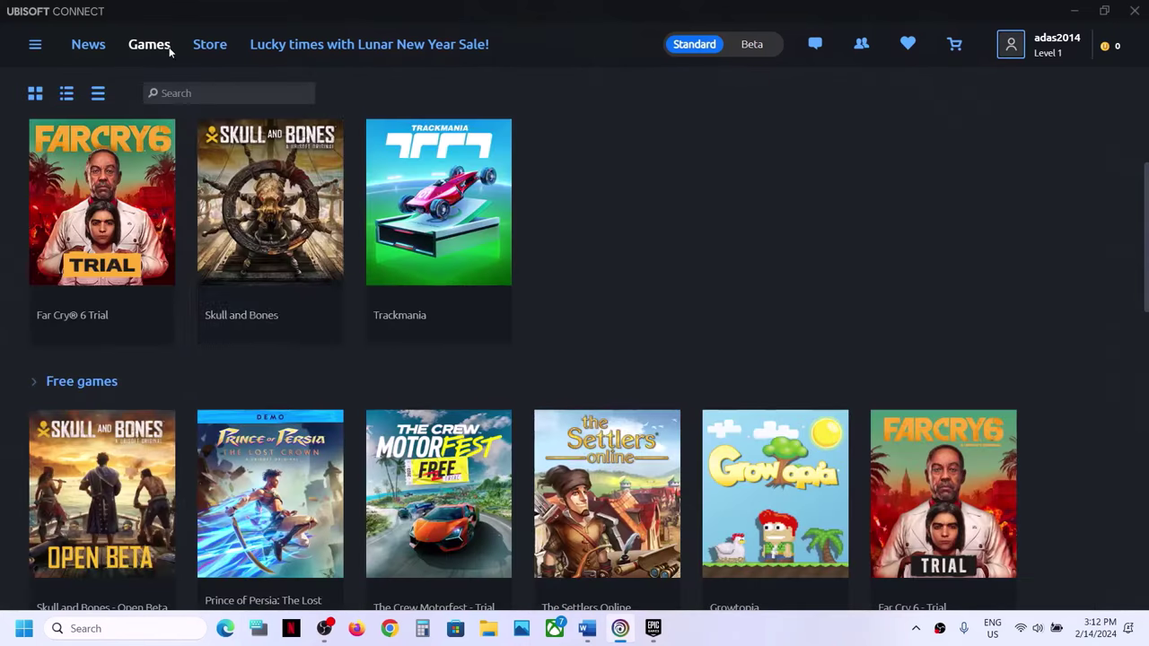
click(309, 285)
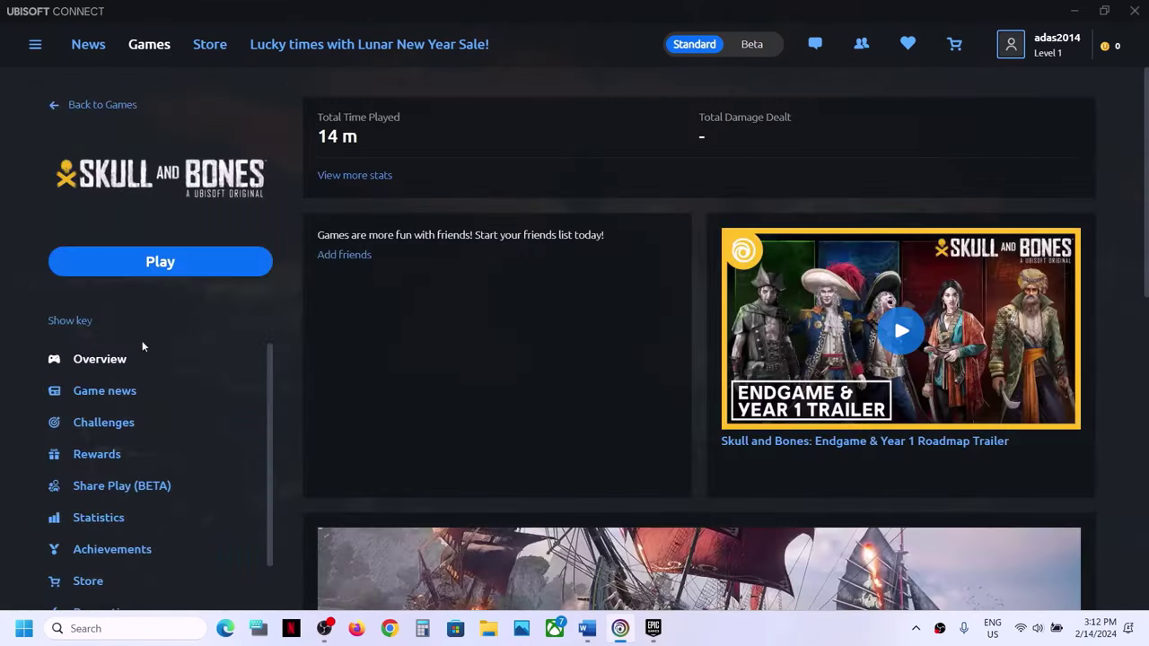
scroll(129, 477, down, 1)
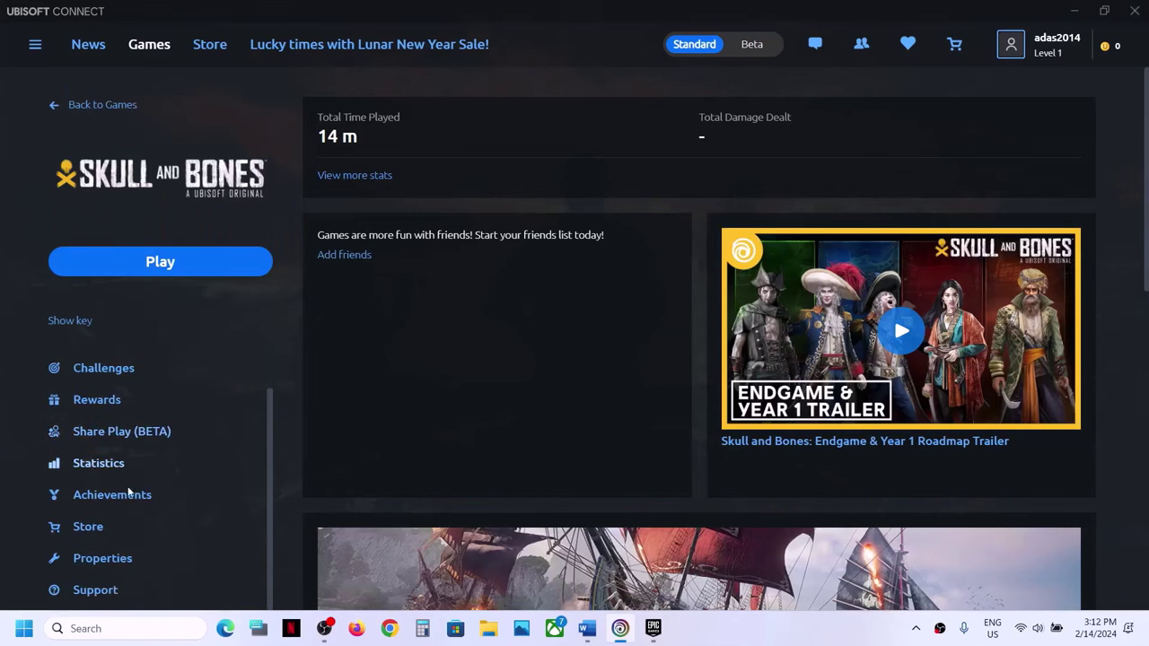
click(107, 562)
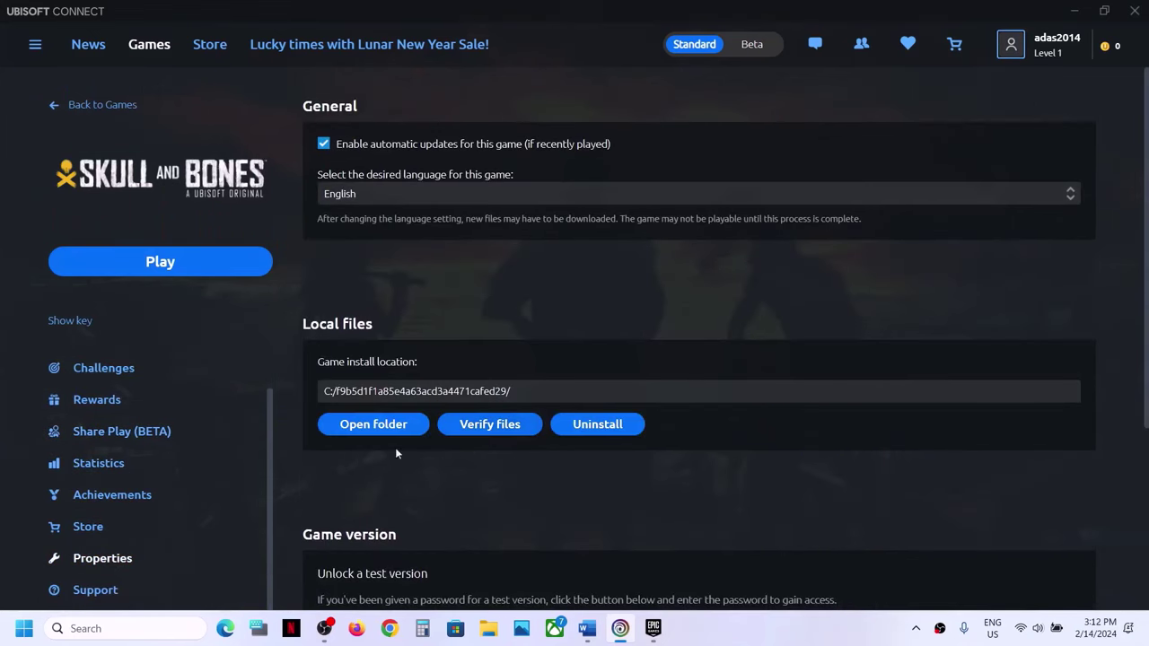
click(377, 426)
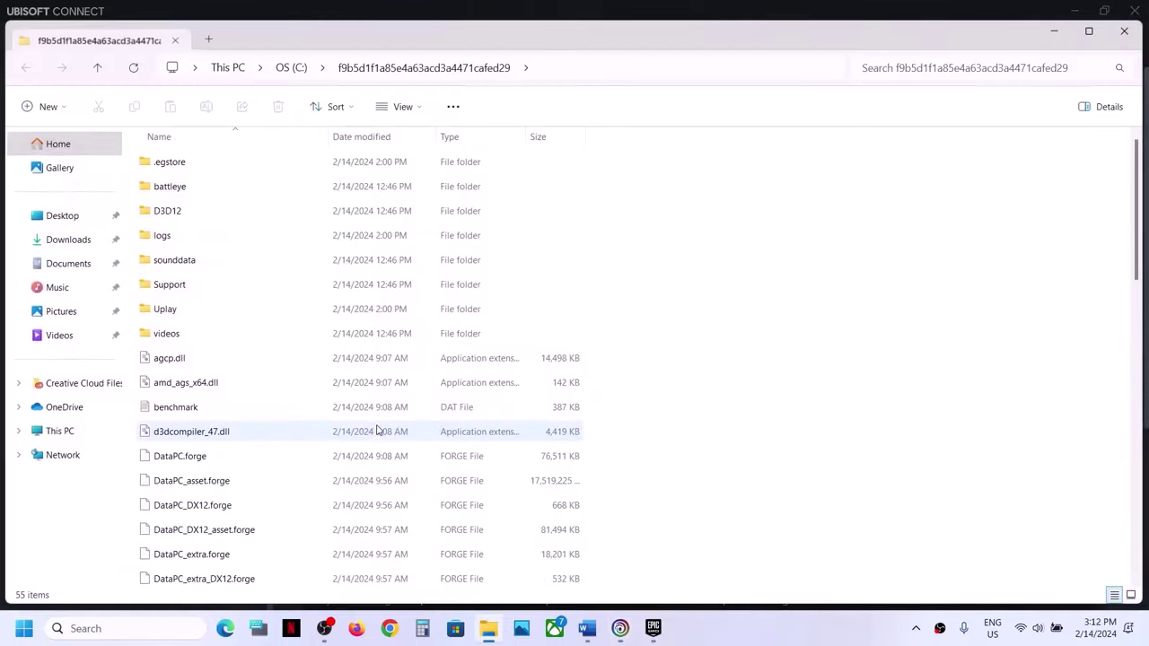
Set the skullandbones application to run as an administrator in its compatibility properties and apply the change
scroll(298, 340, down, 12)
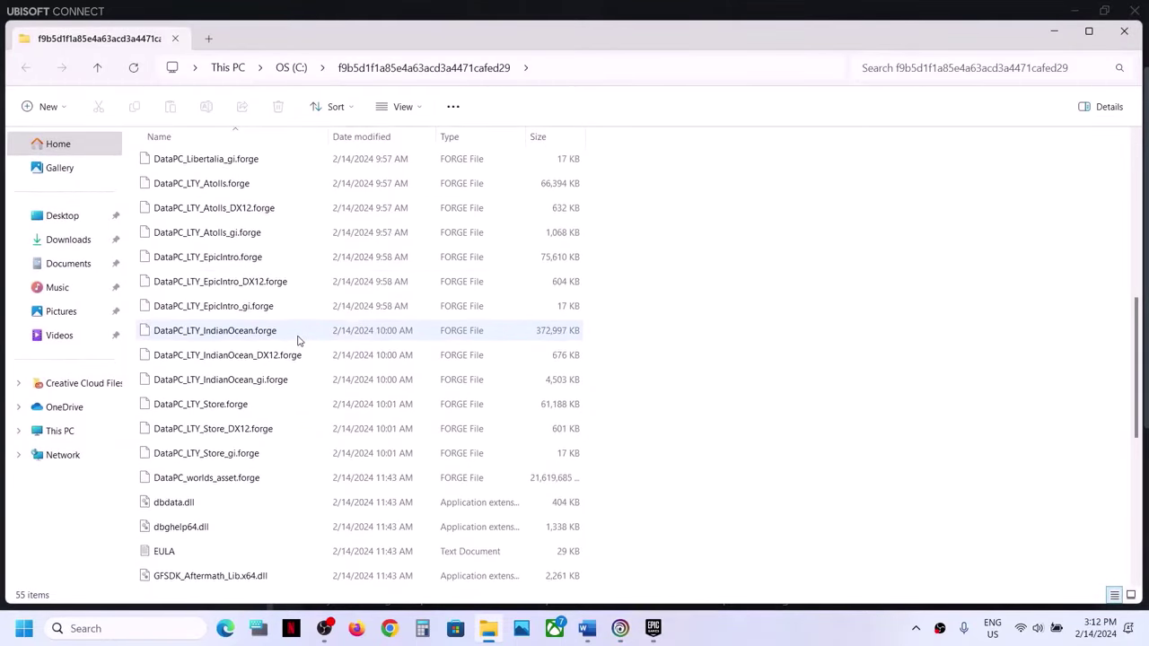
scroll(298, 340, down, 1)
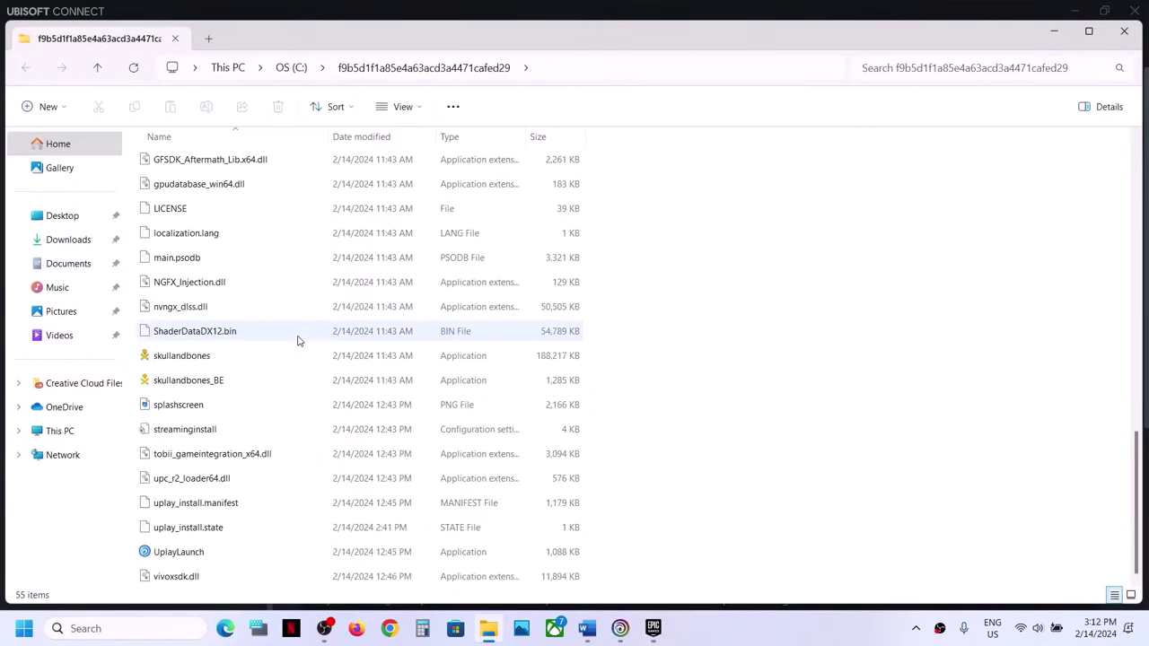
click(203, 357)
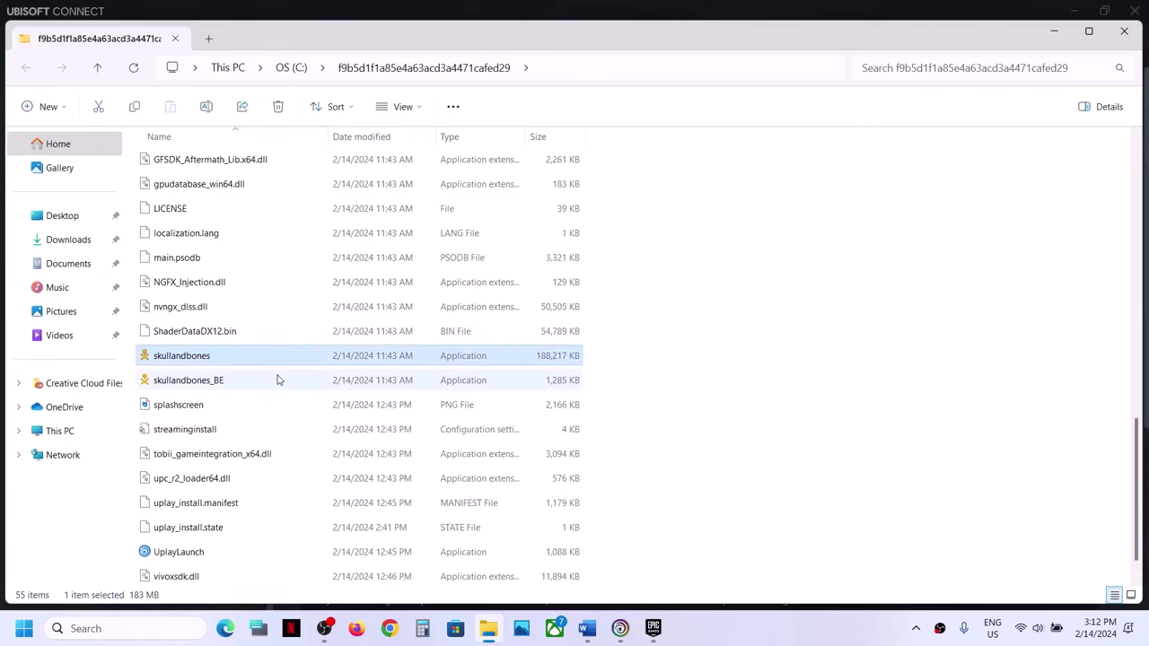
scroll(278, 378, up, 15)
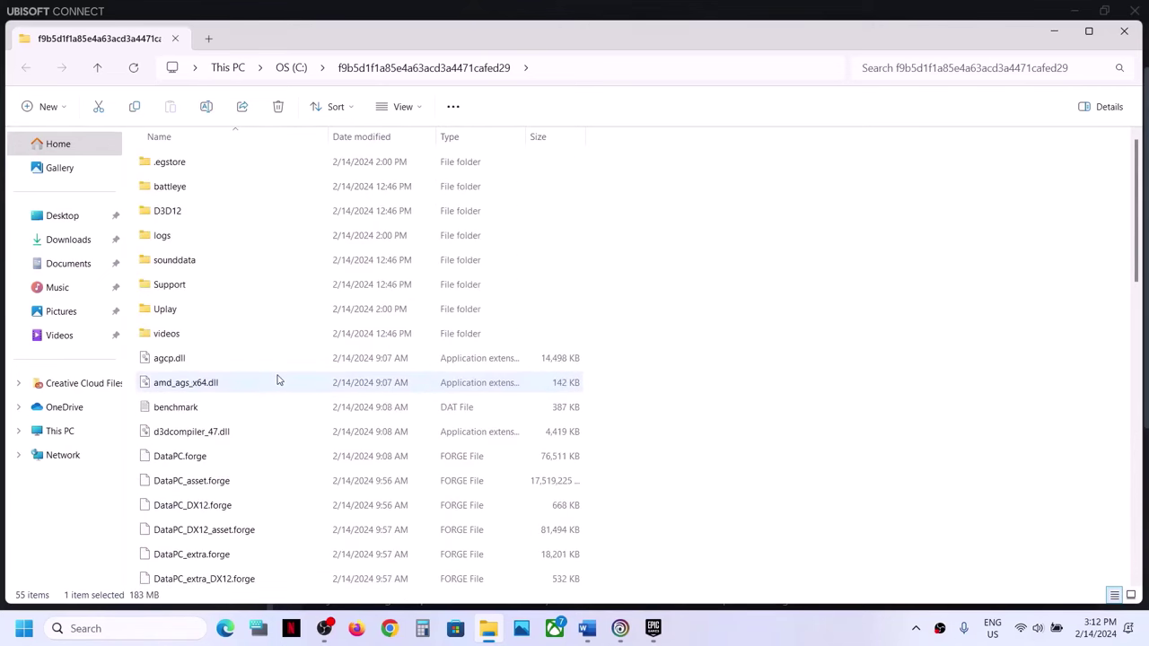
scroll(277, 380, down, 15)
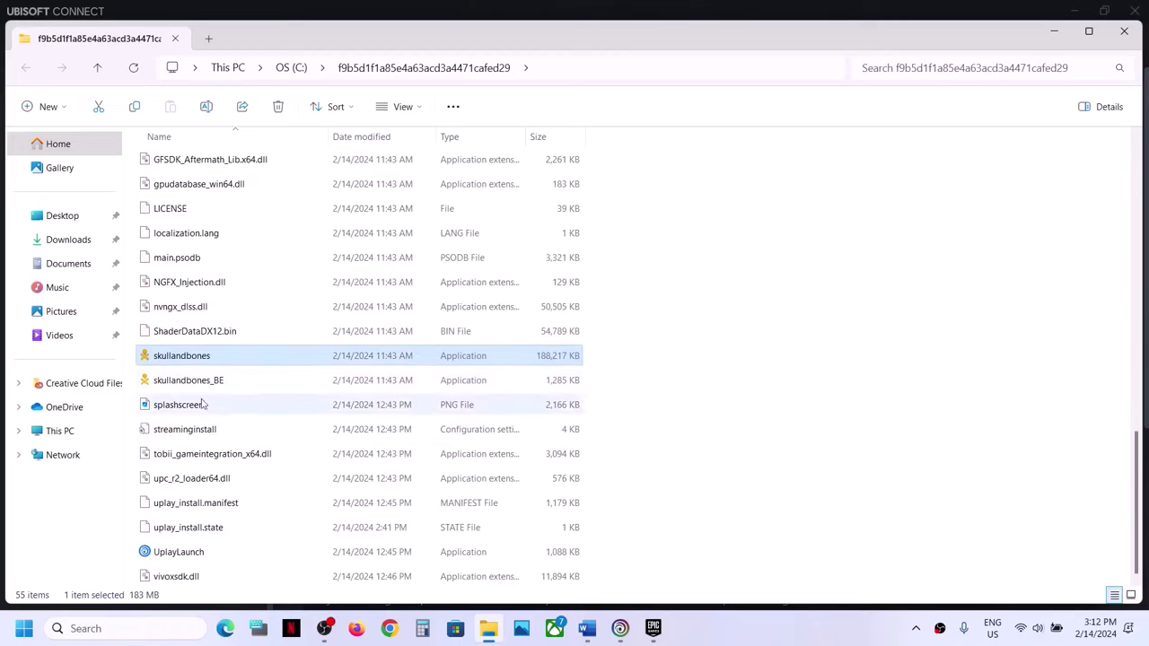
right_click(191, 364)
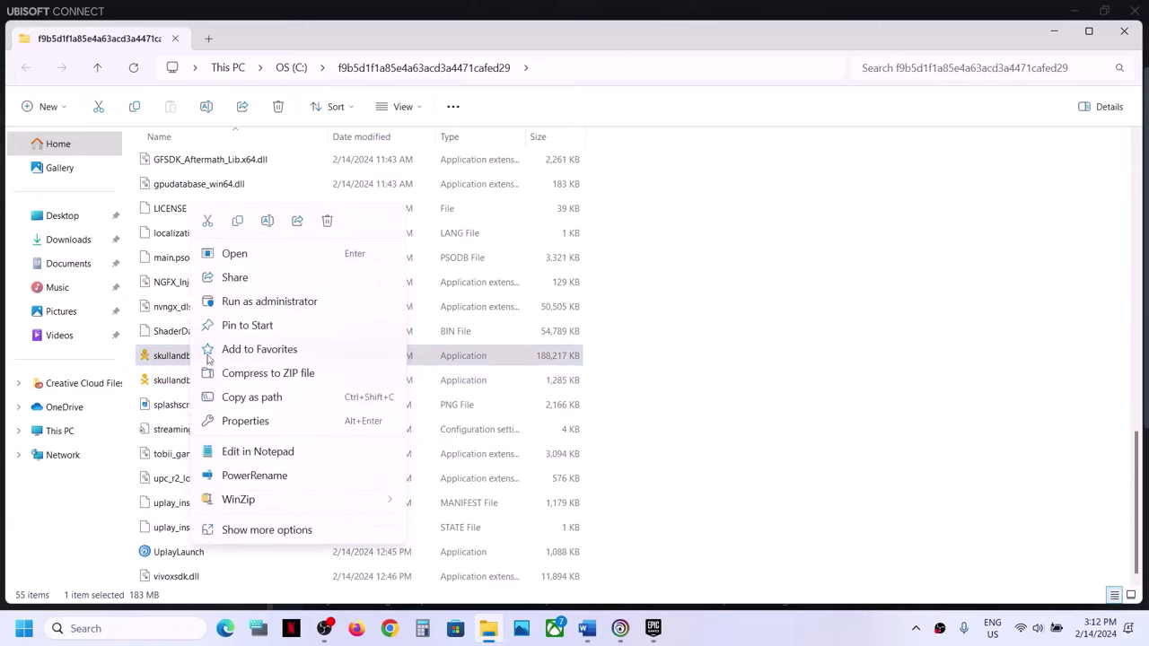
click(253, 421)
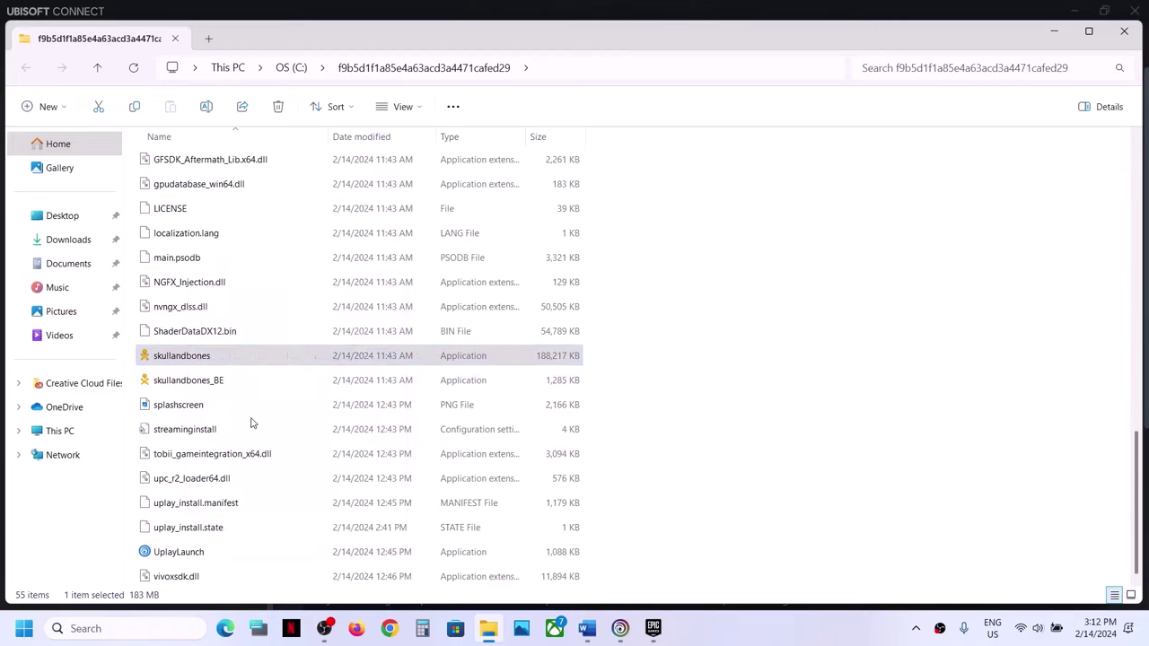
click(339, 237)
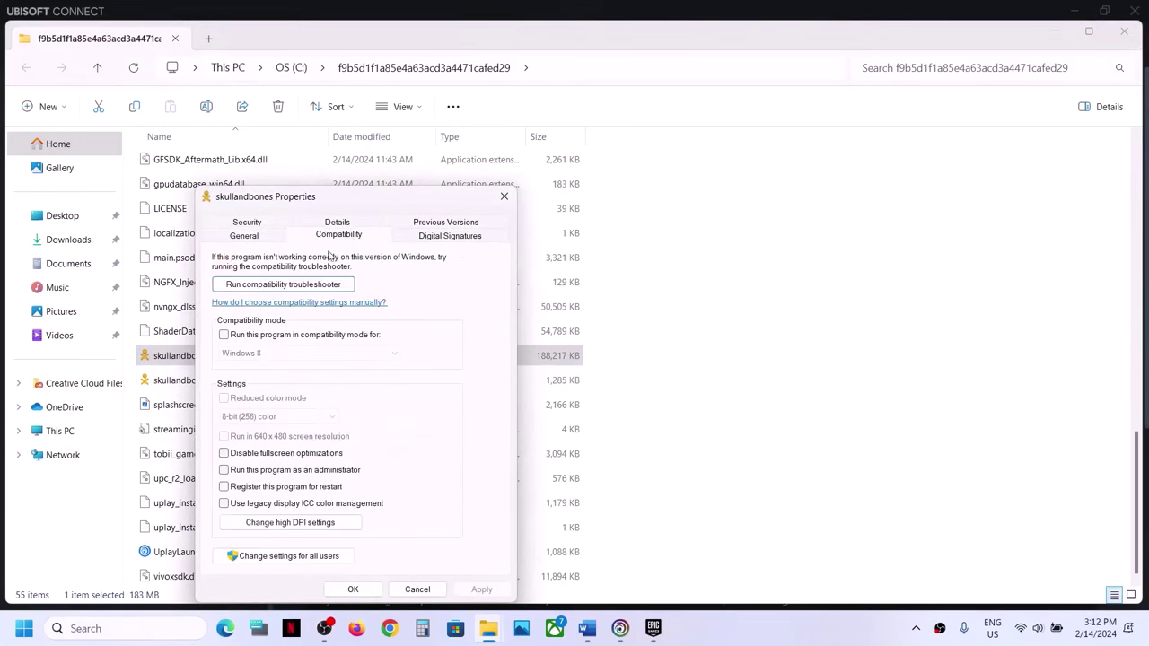
click(224, 470)
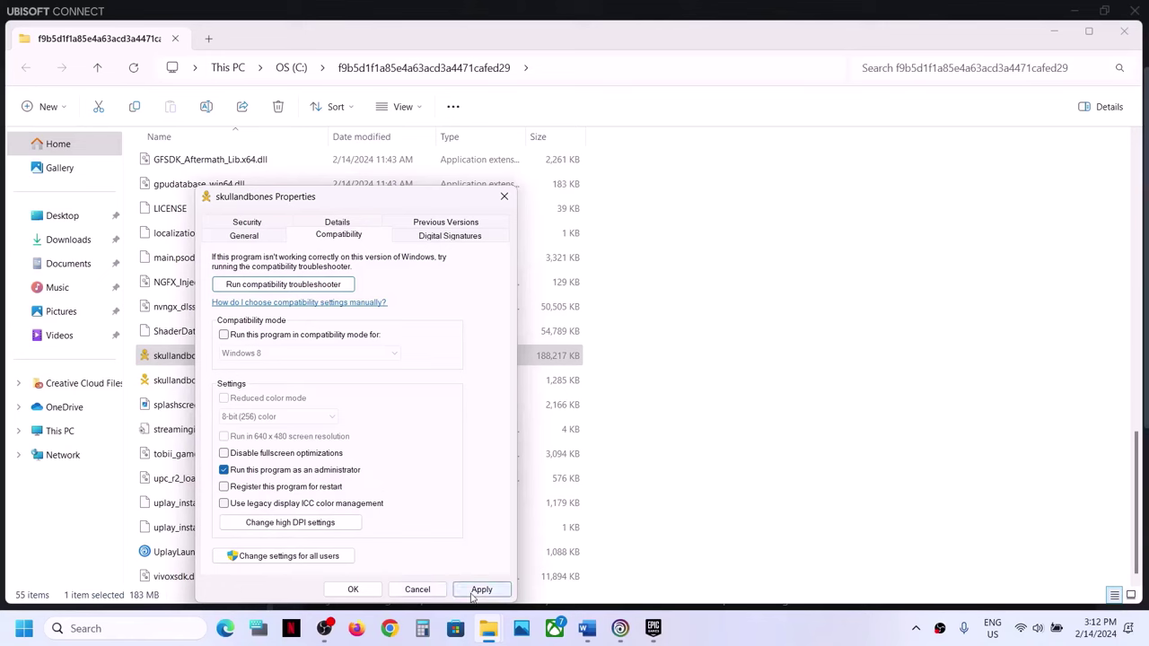
click(479, 589)
click(353, 589)
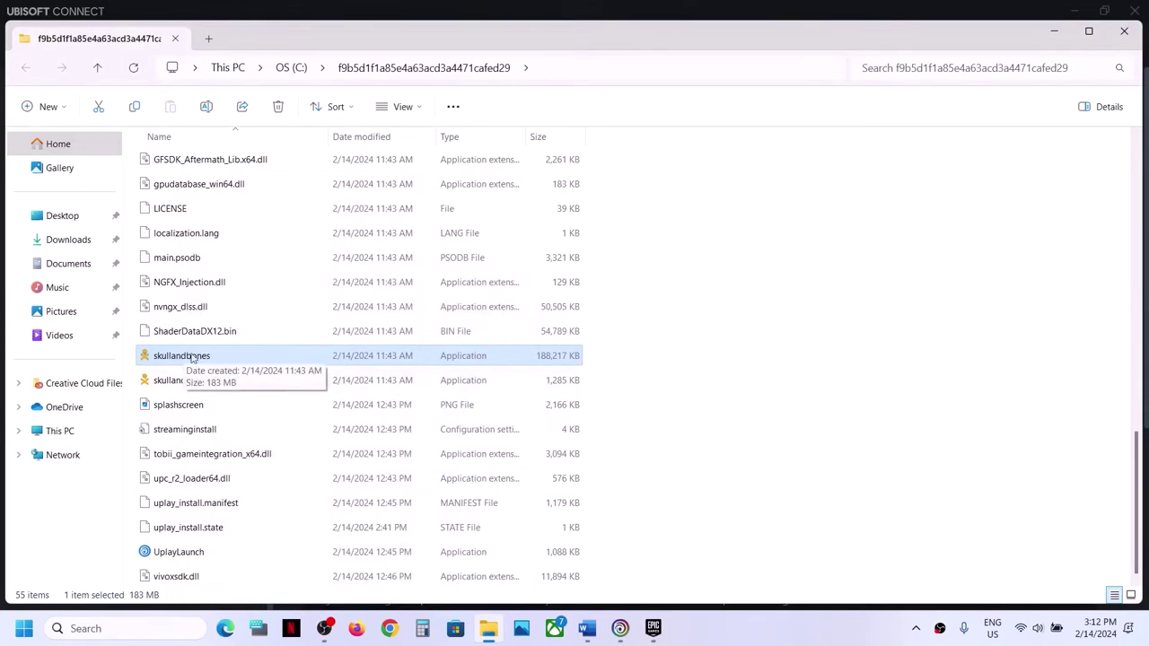
click(619, 628)
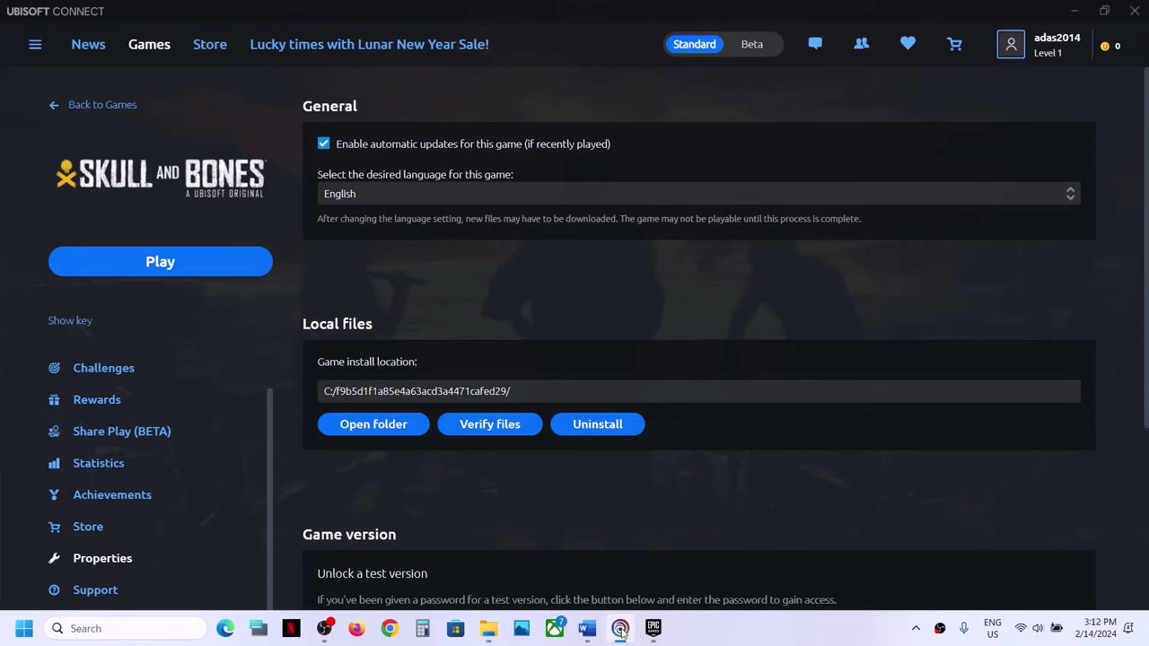
click(653, 628)
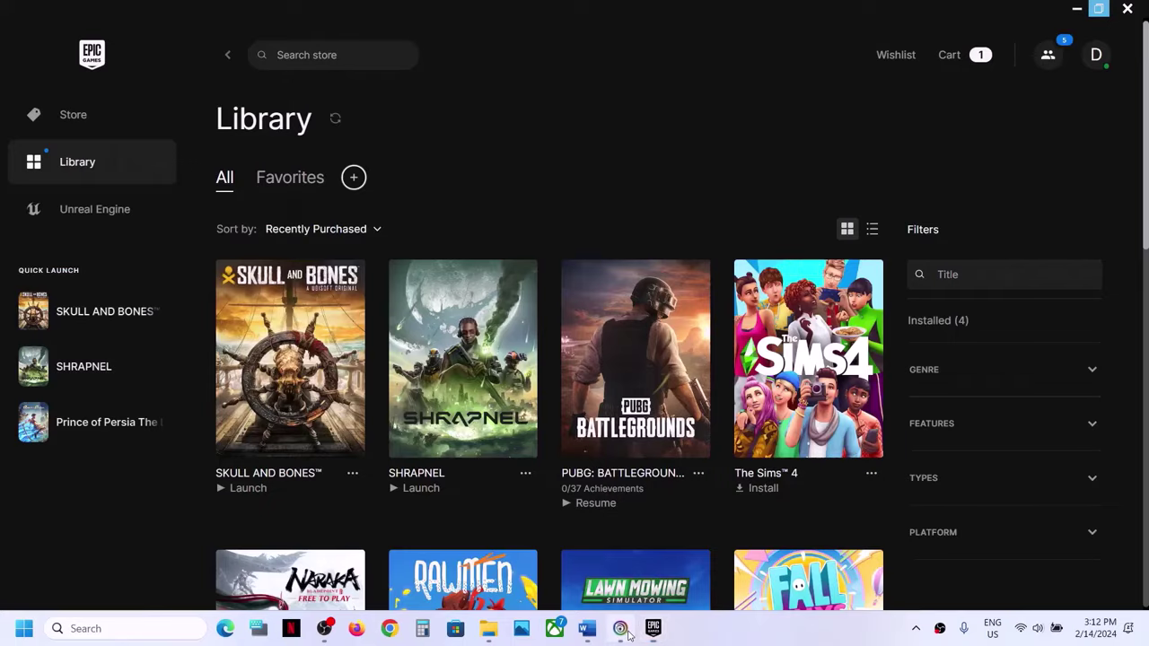
click(628, 631)
click(628, 631)
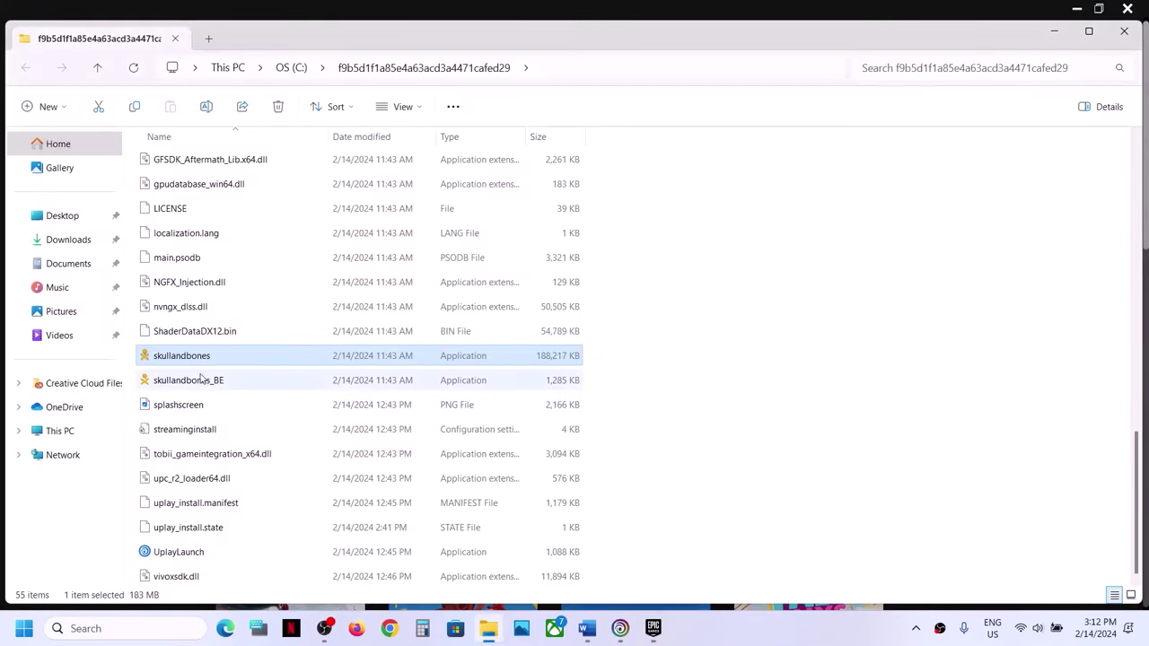
Set the skullandbones_BE application to run as an administrator in its compatibility properties and apply the change
click(187, 382)
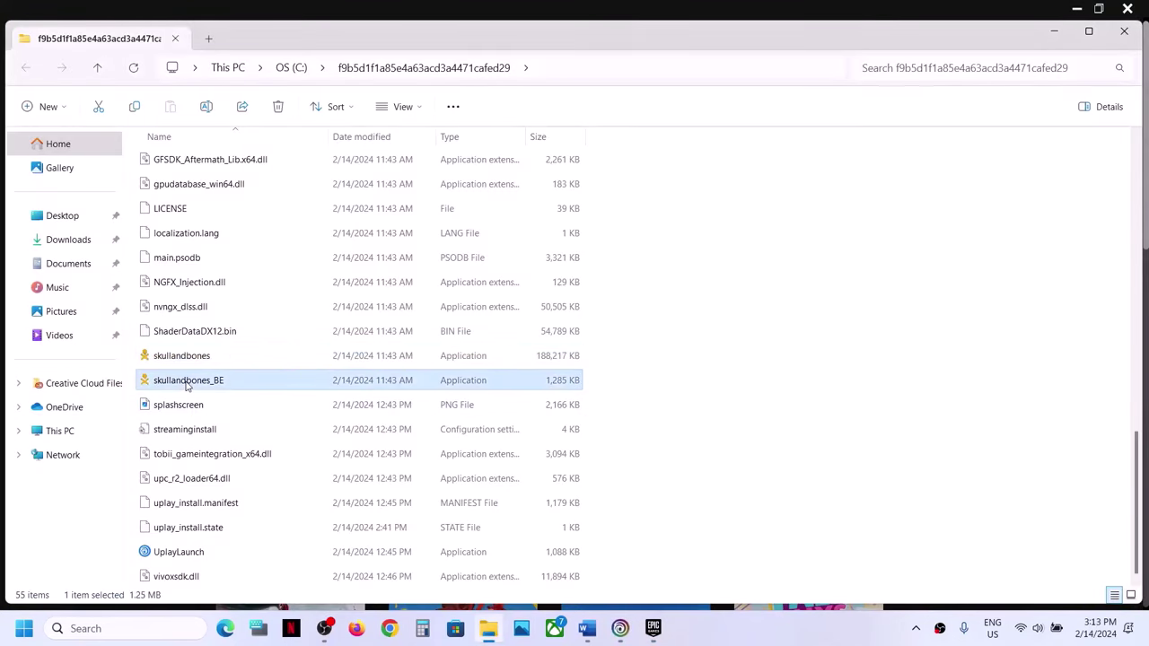
right_click(188, 384)
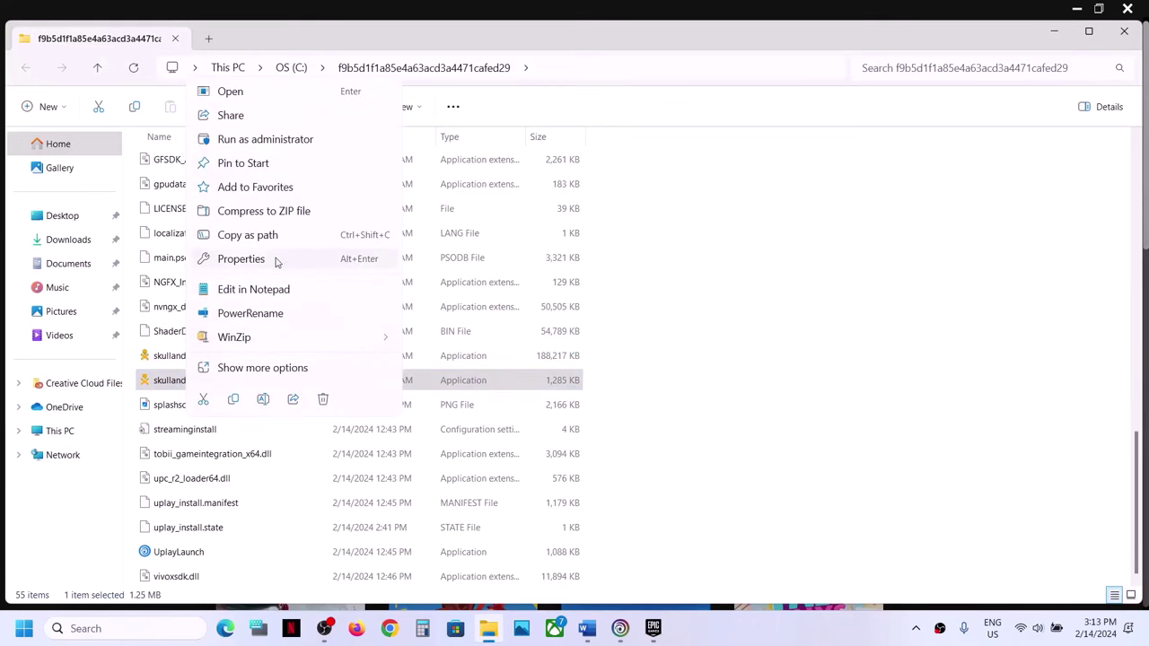
click(276, 261)
click(349, 235)
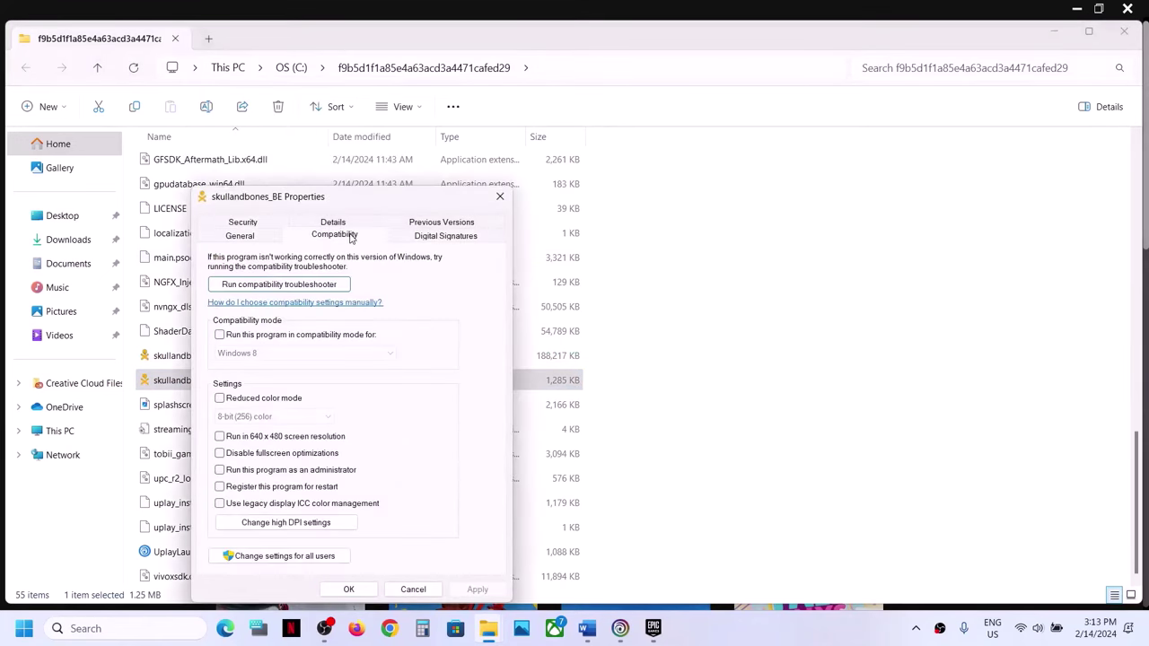
click(220, 470)
click(475, 590)
click(369, 593)
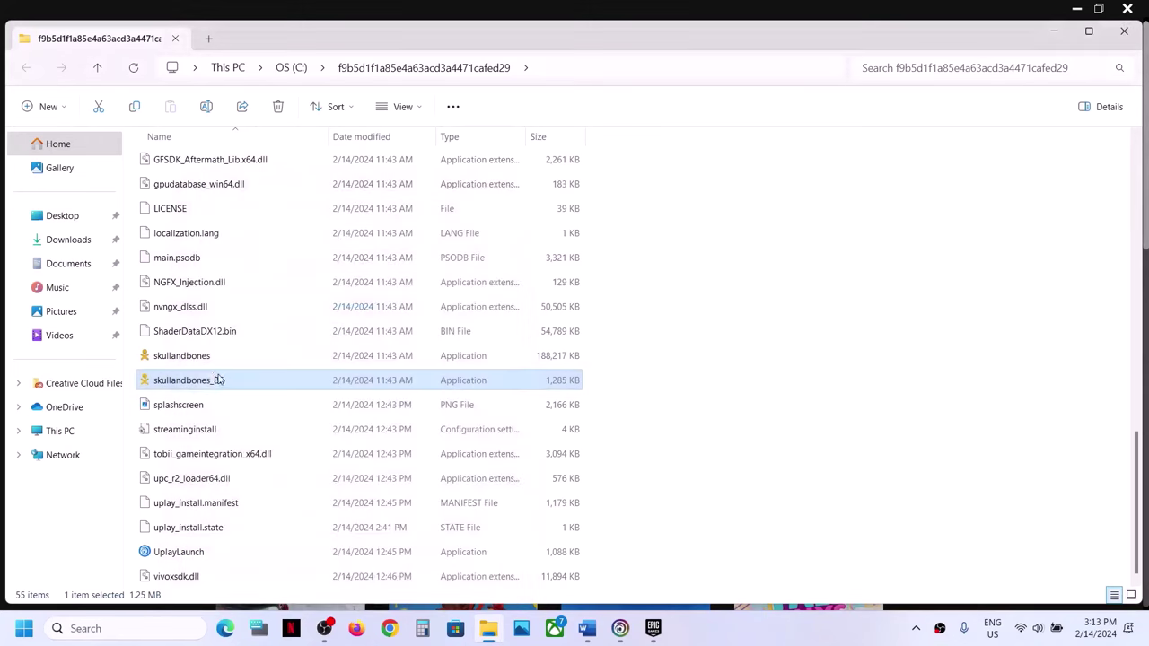
Switch to the Epic Games Launcher and open the Skull and Bones installation folder from the game's management options
click(654, 628)
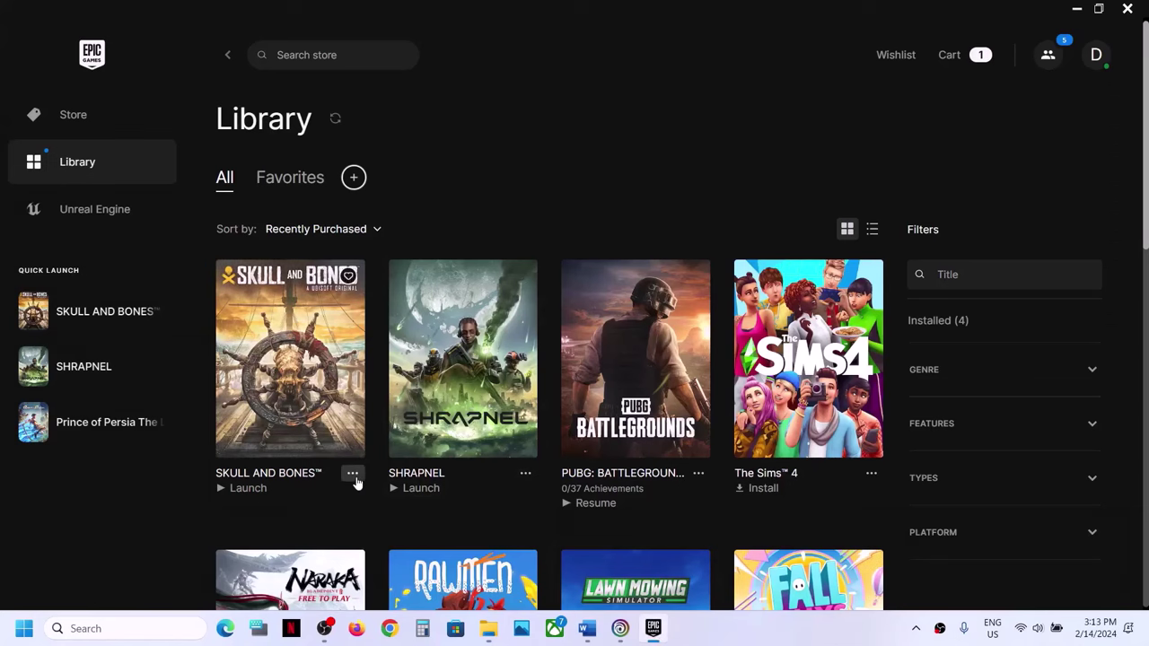
click(353, 474)
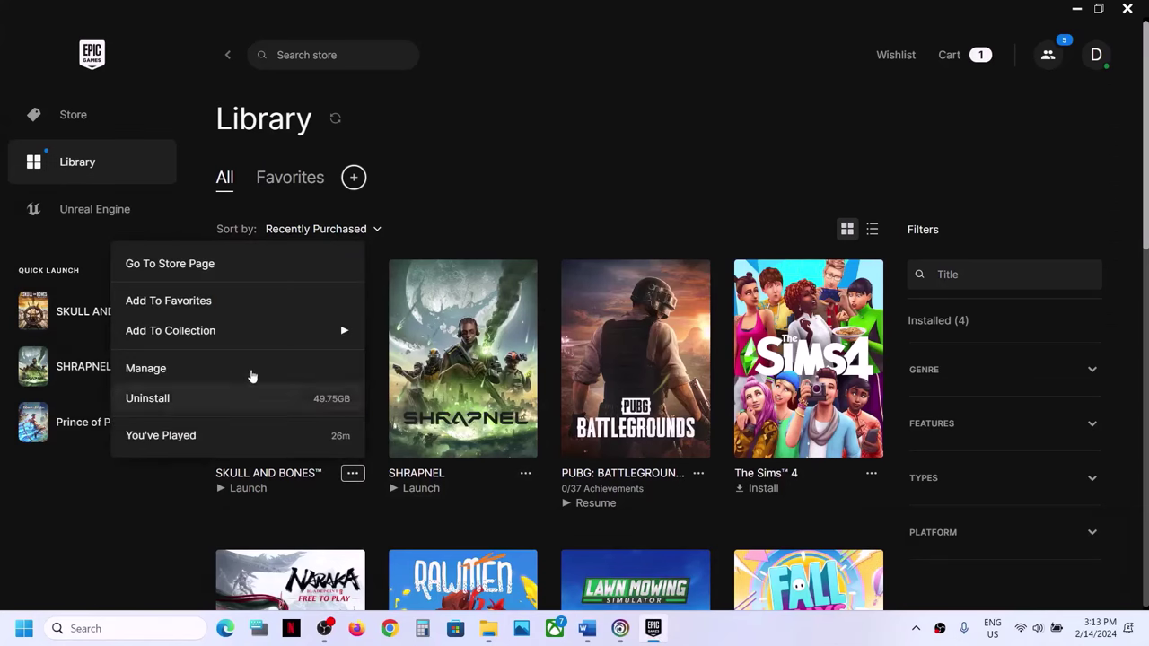
click(208, 369)
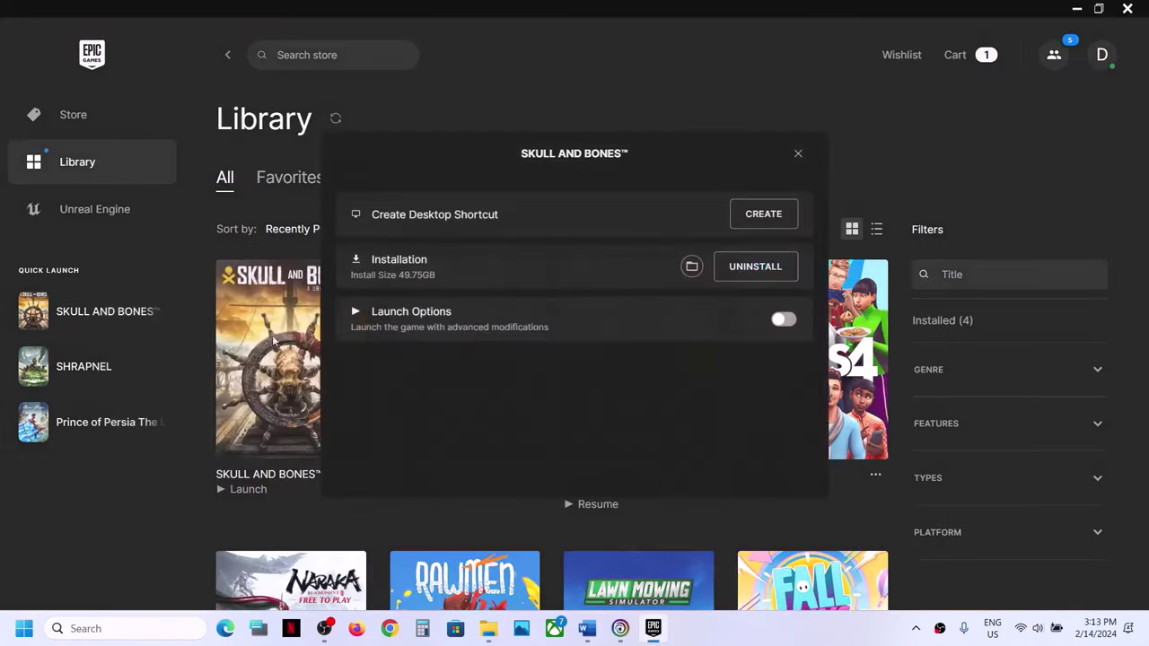
click(691, 268)
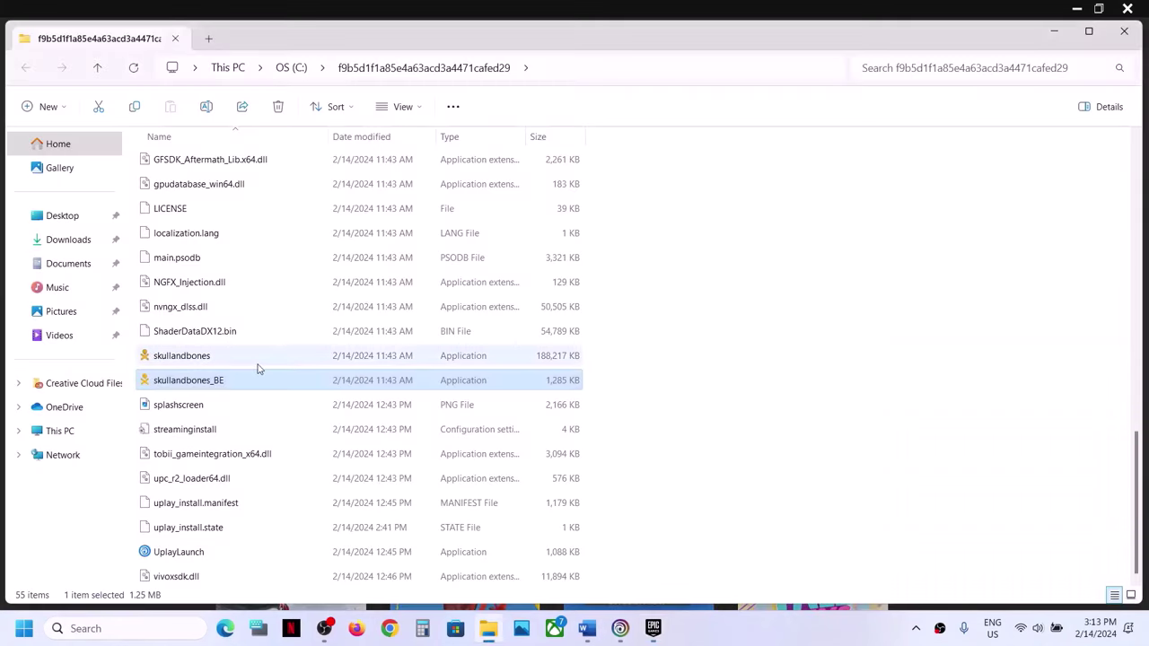
Check the run-as-administrator setting in the skullandbones application's compatibility properties, close them, and select the skullandbones_BE application
click(206, 359)
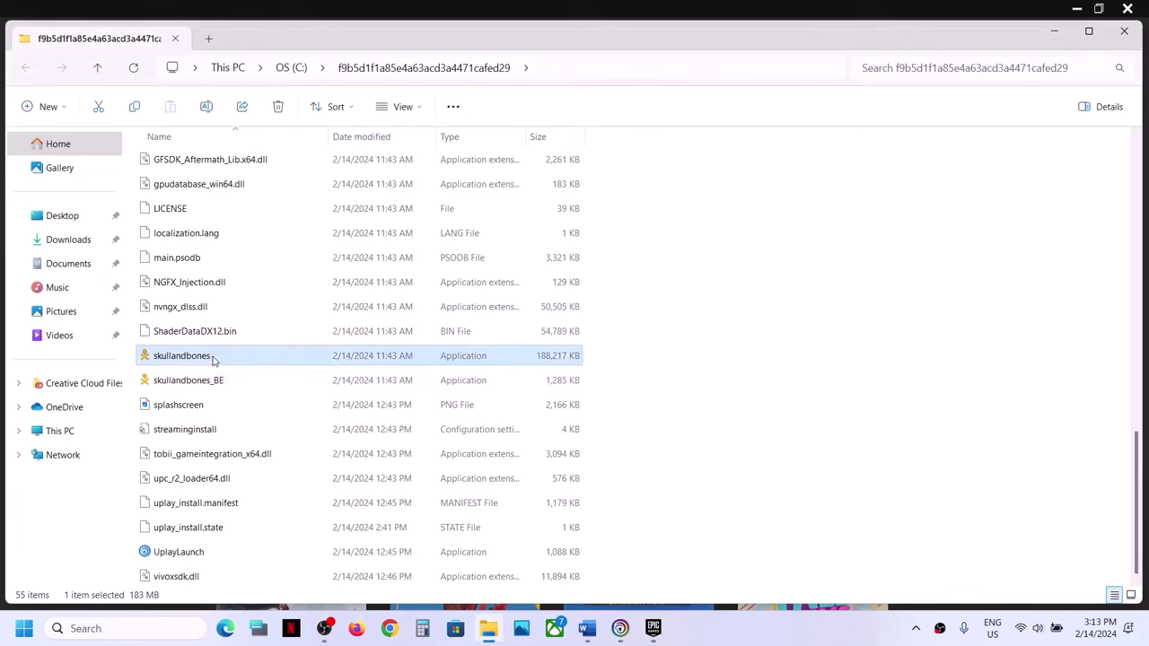
right_click(213, 359)
click(270, 418)
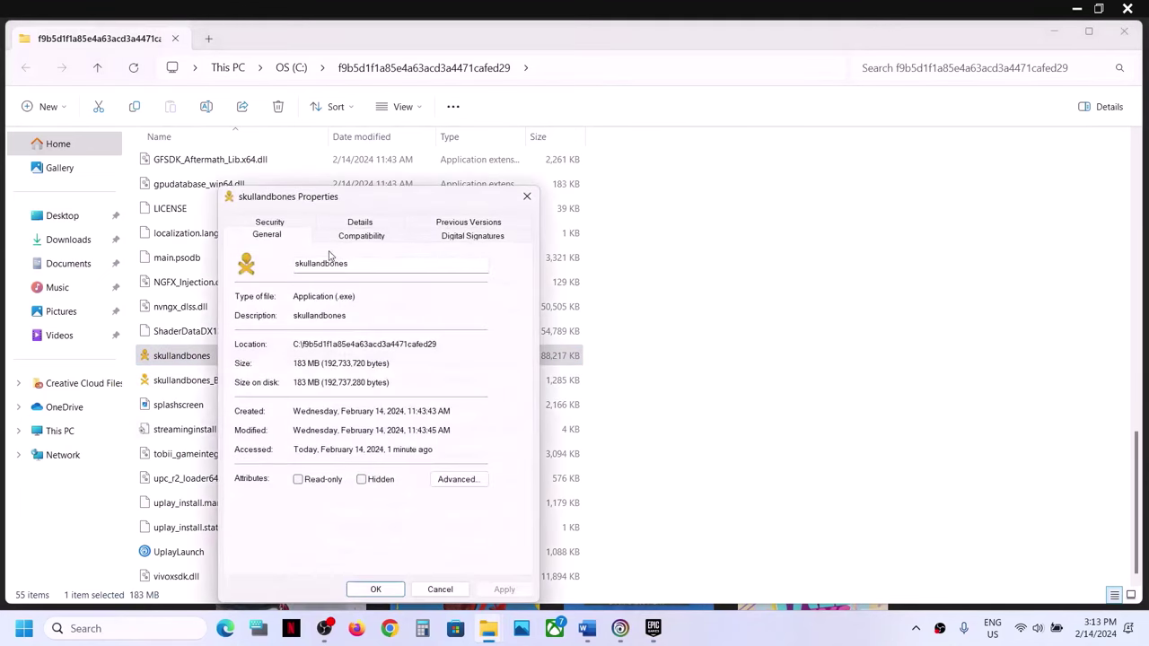
click(361, 236)
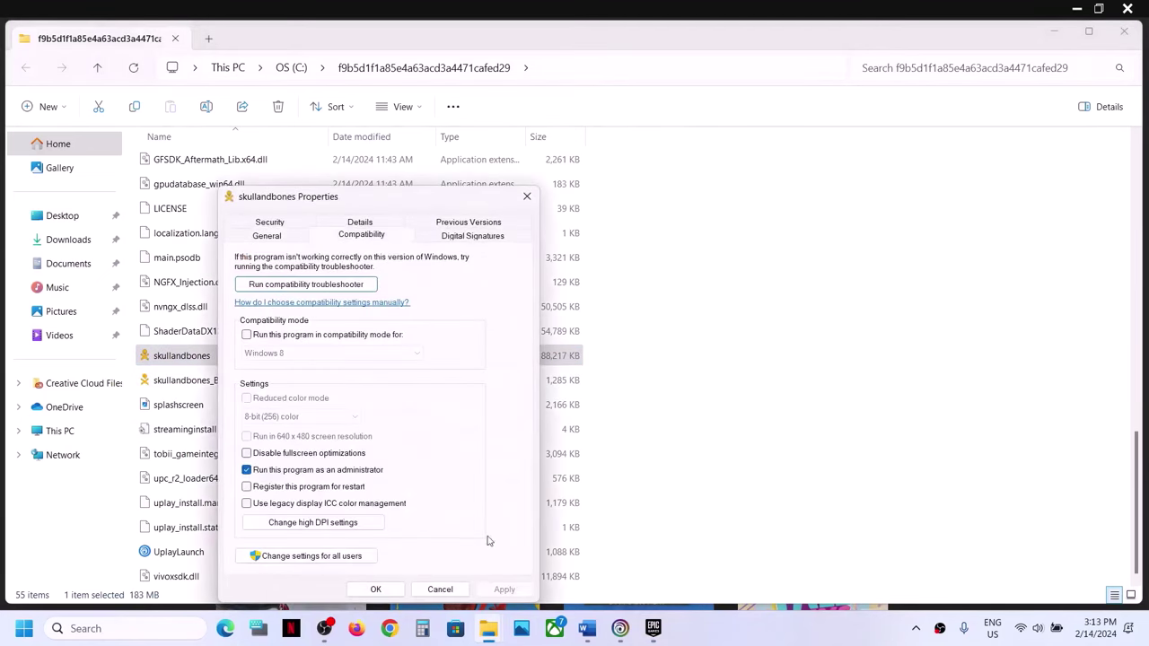
click(376, 589)
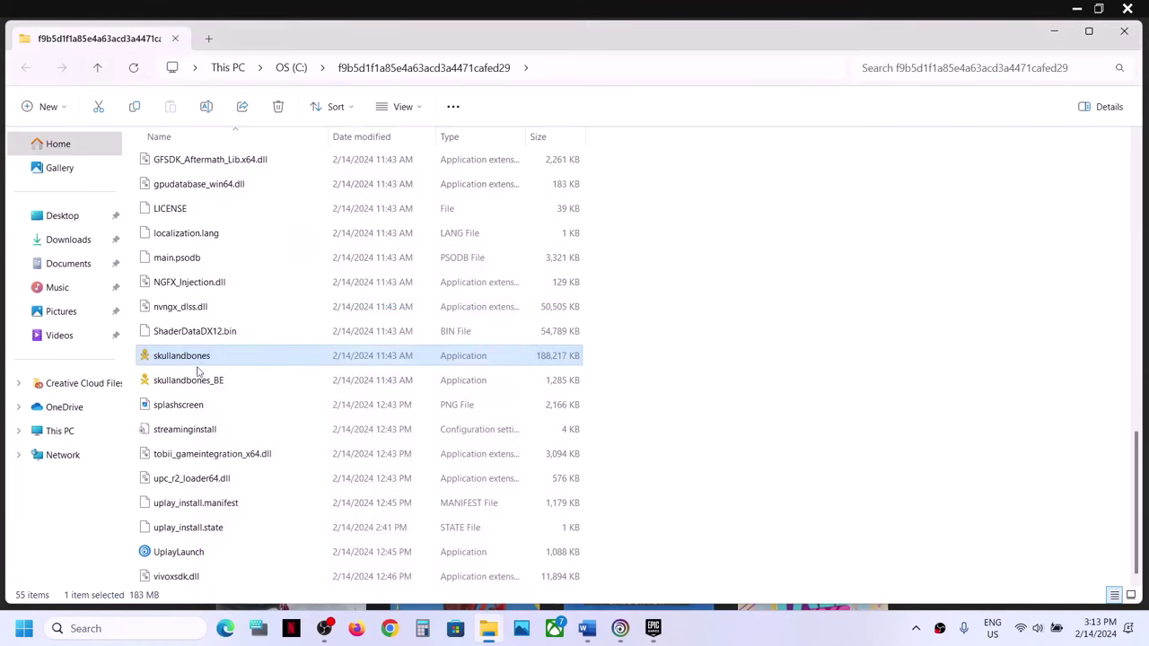
click(213, 382)
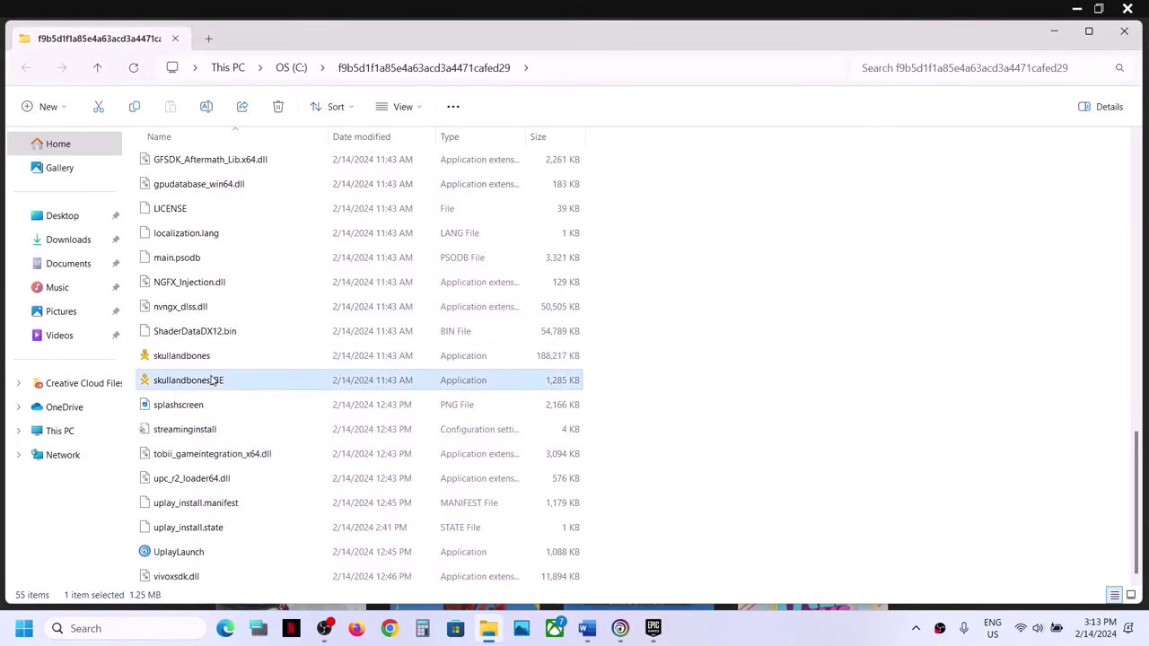
click(709, 641)
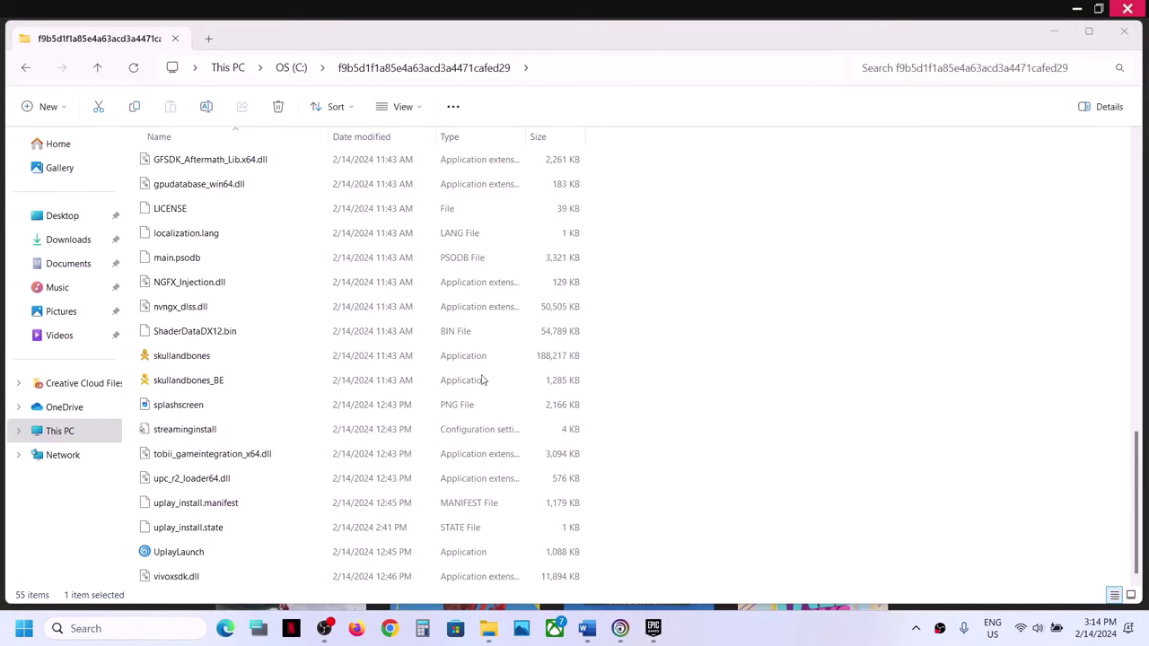
Enable compatibility mode for Windows 8 on the skullandbones application, apply the change, and close its properties
right_click(176, 359)
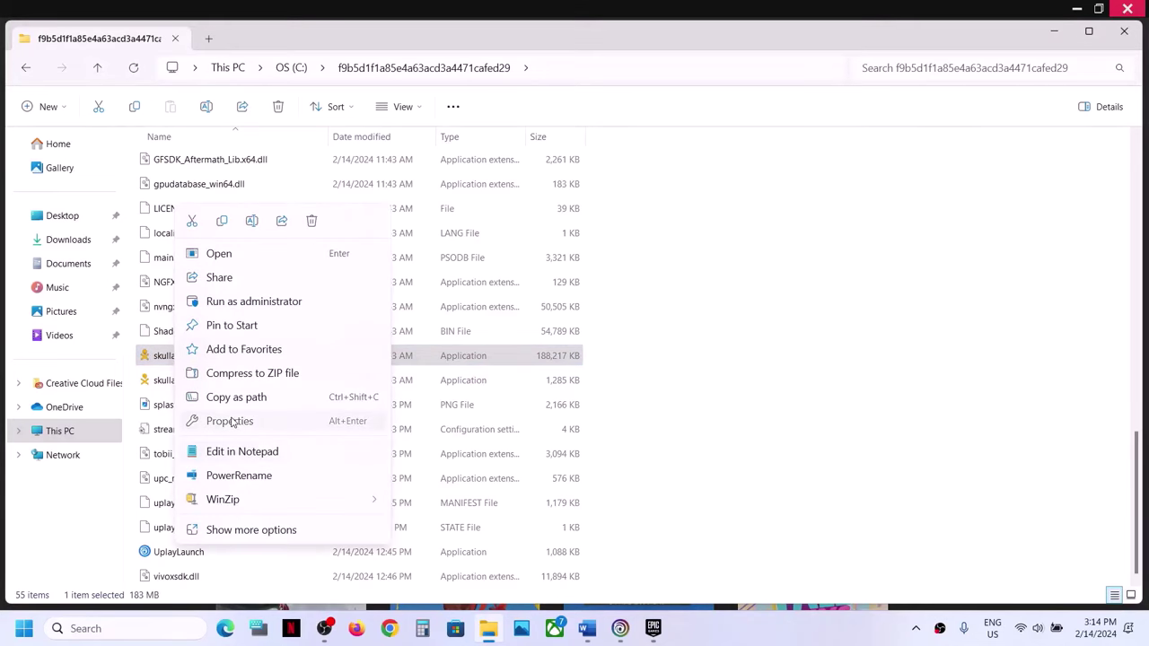
click(231, 422)
click(325, 236)
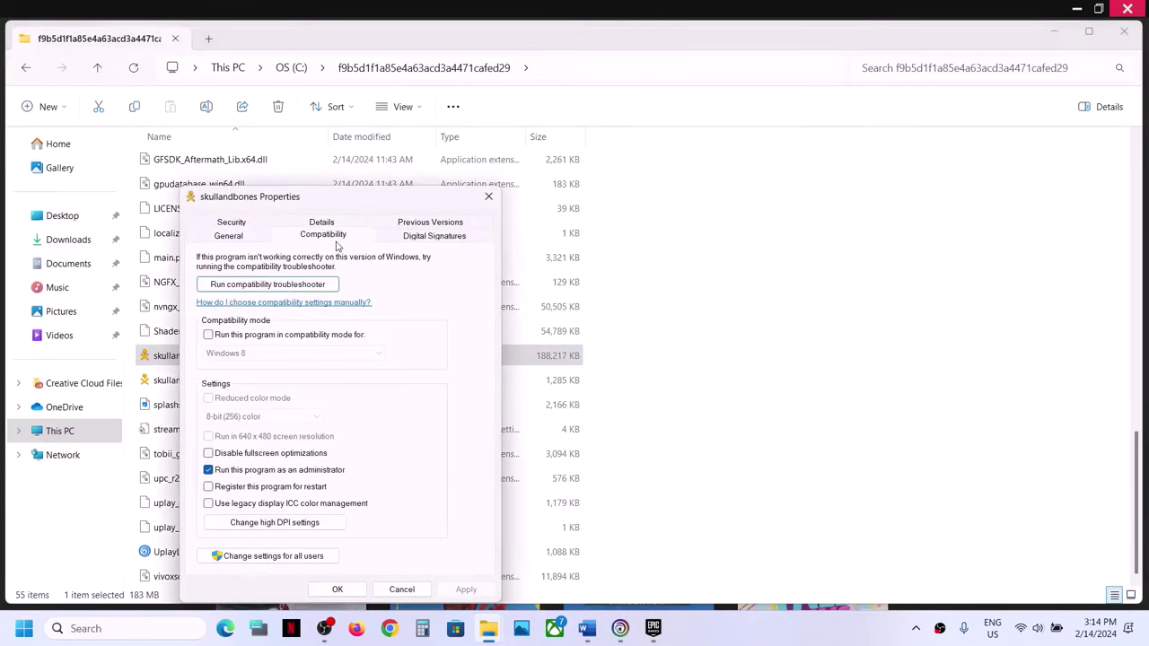
click(210, 336)
click(252, 355)
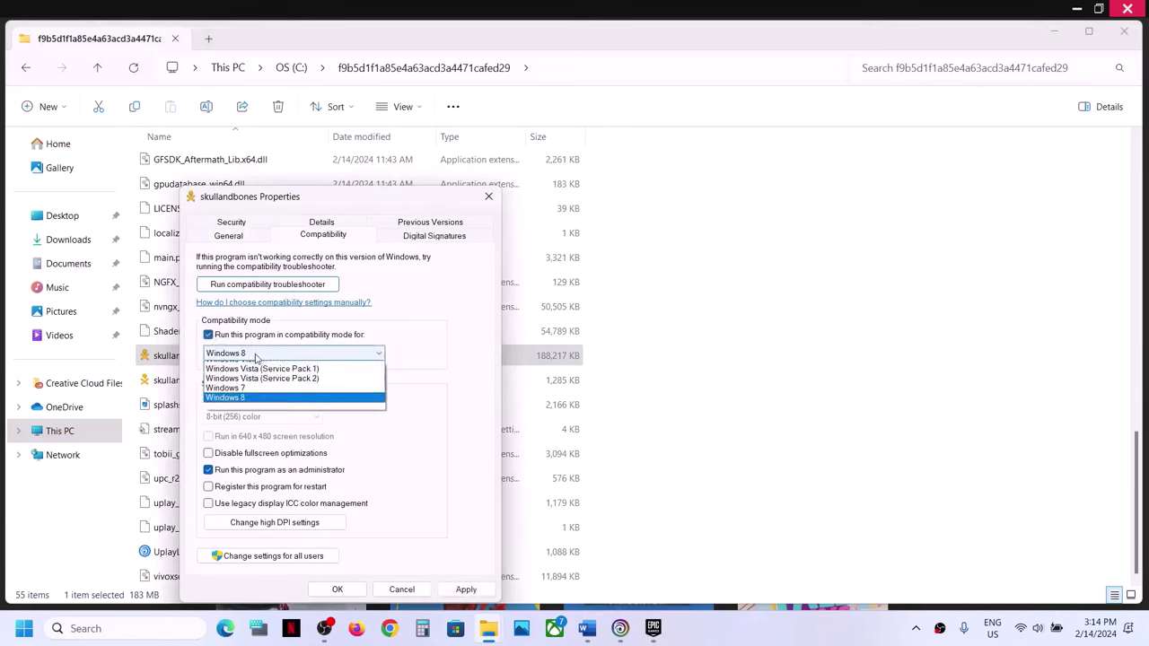
click(252, 406)
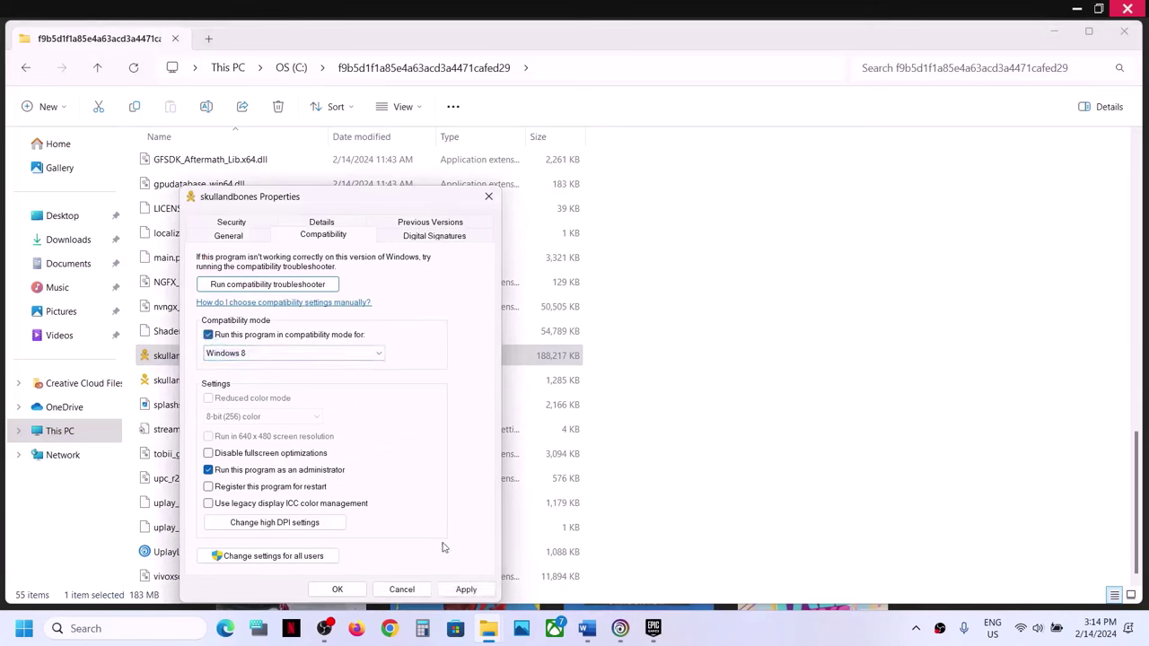
click(468, 595)
click(337, 590)
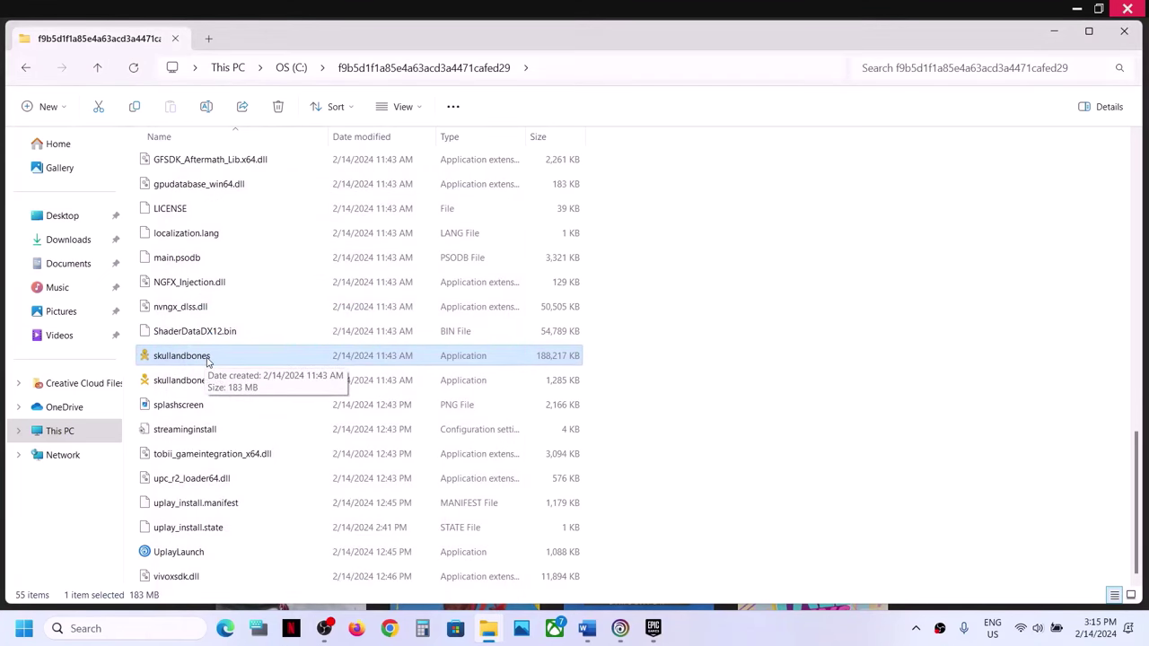
Change the skullandbones application's compatibility mode to Windows 7, apply the change, and close its properties
right_click(207, 357)
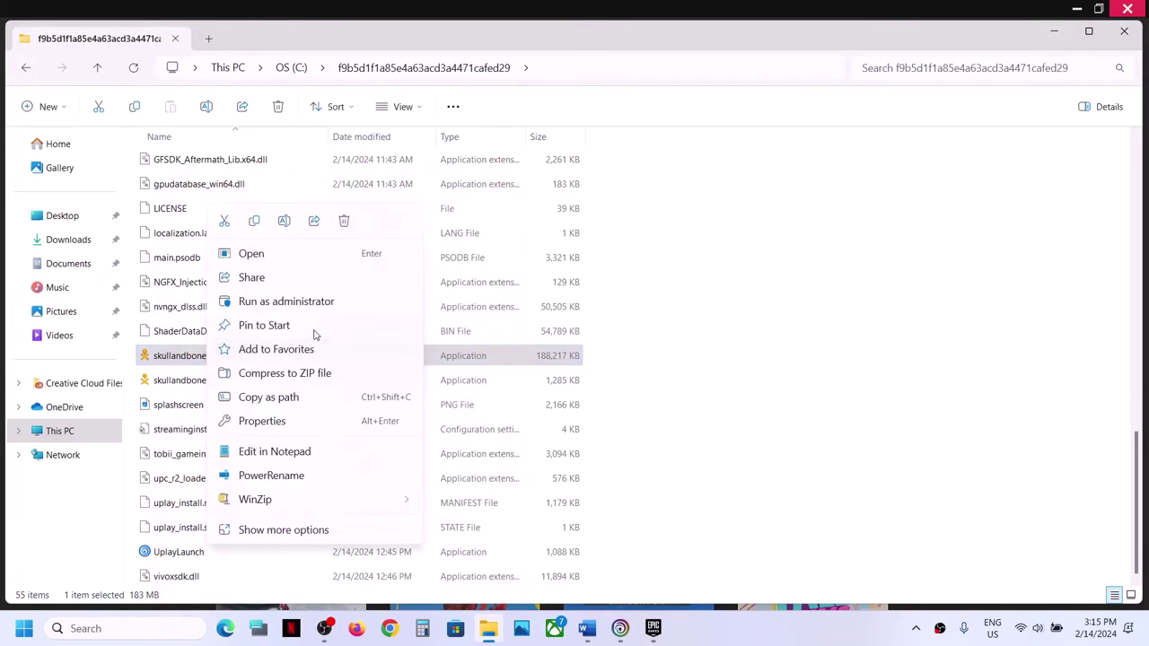
click(275, 423)
click(341, 243)
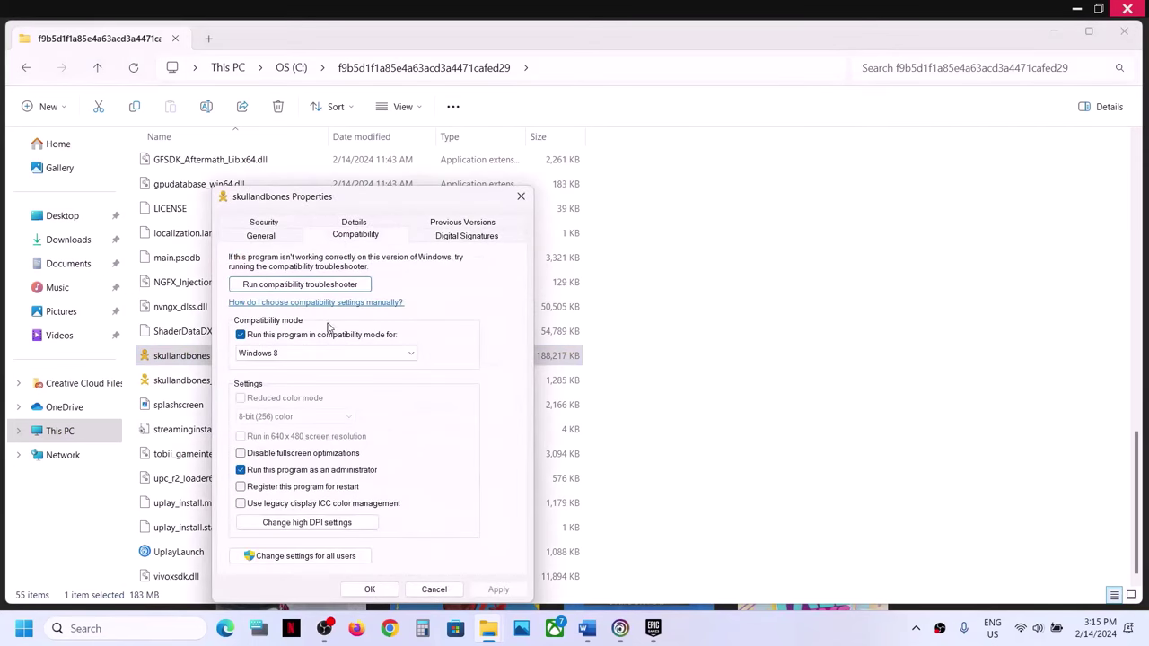
click(299, 354)
click(278, 396)
click(498, 590)
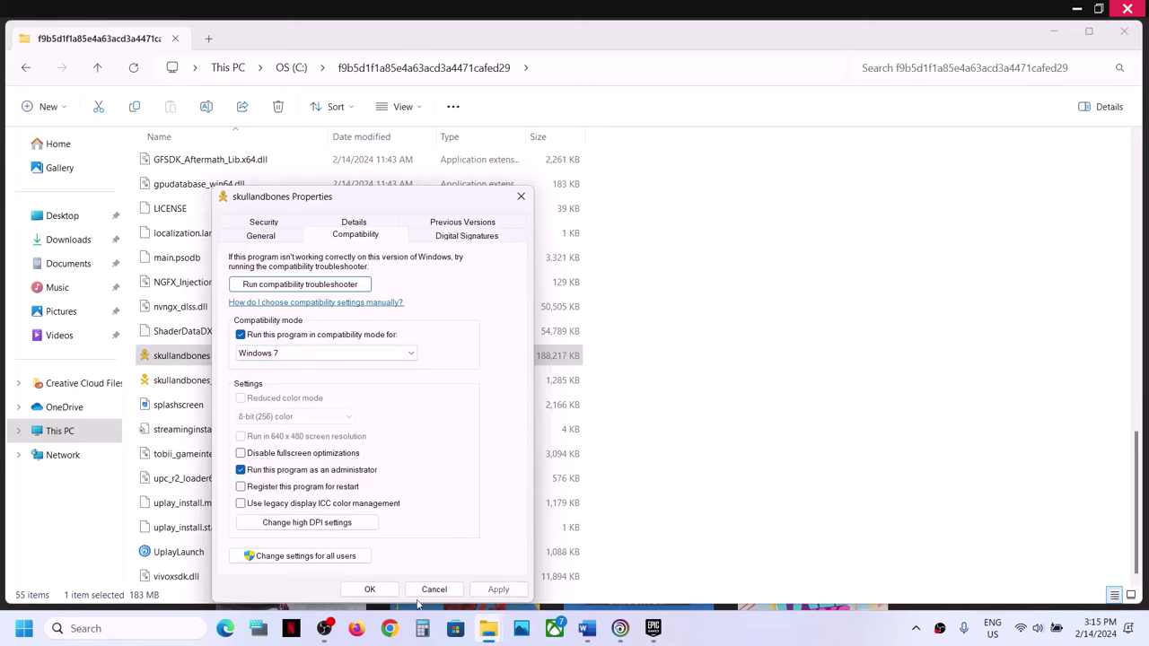
click(370, 590)
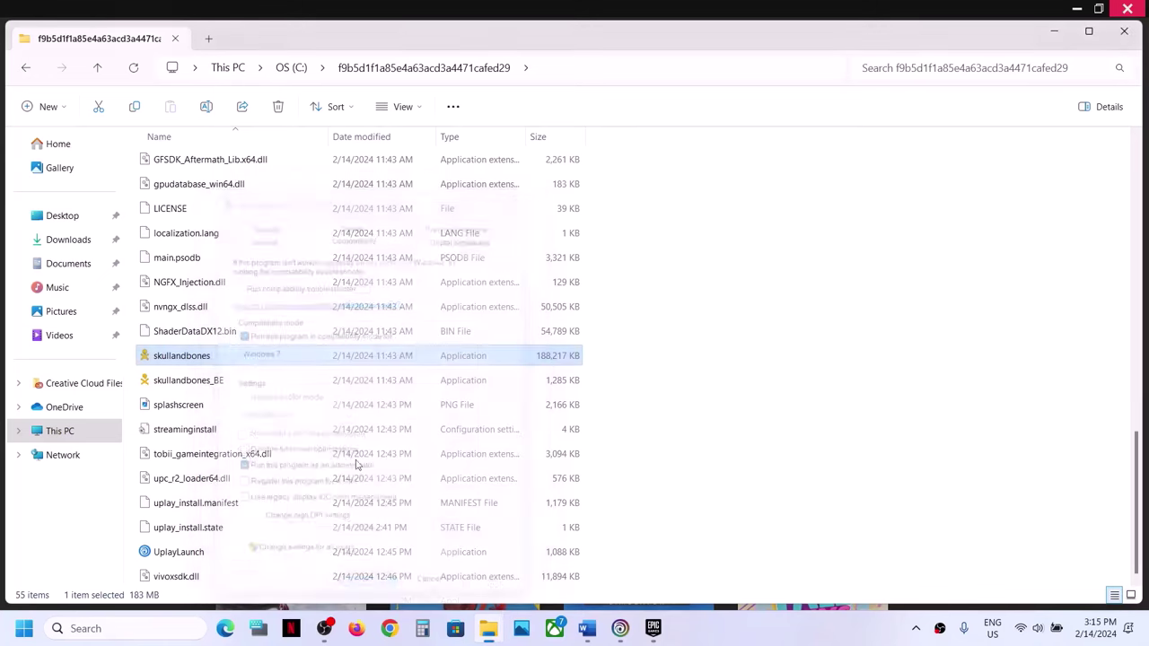
Enable compatibility mode on the skullandbones_BE application, set it to Windows 7, and save its properties
click(209, 381)
right_click(210, 382)
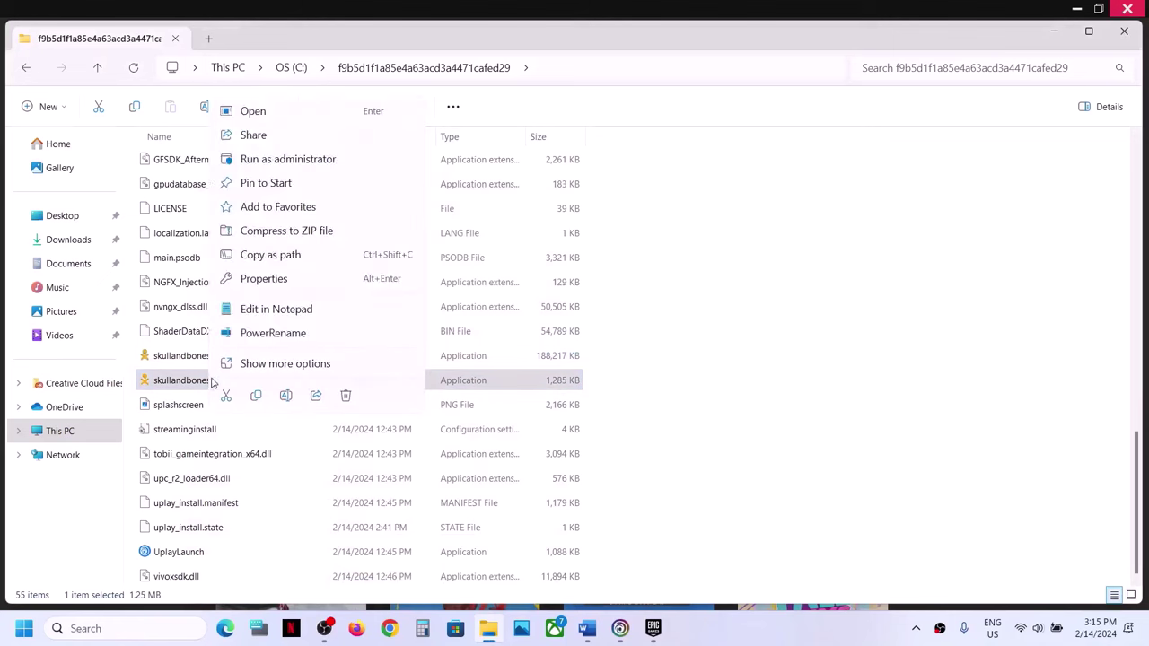
click(278, 258)
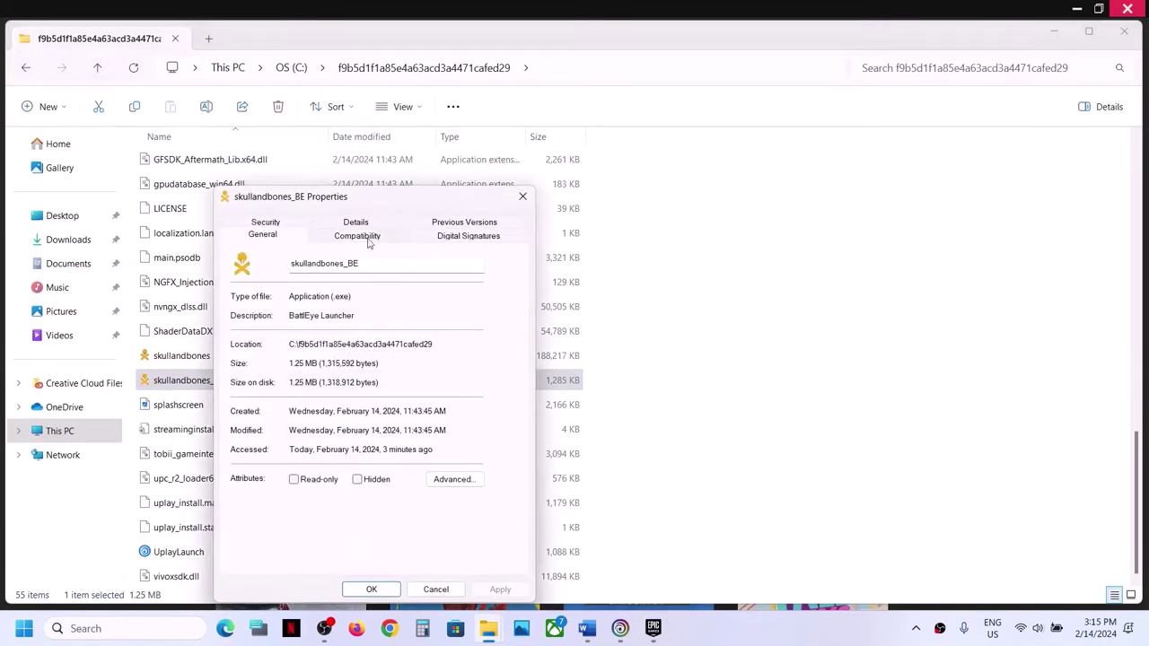
click(365, 236)
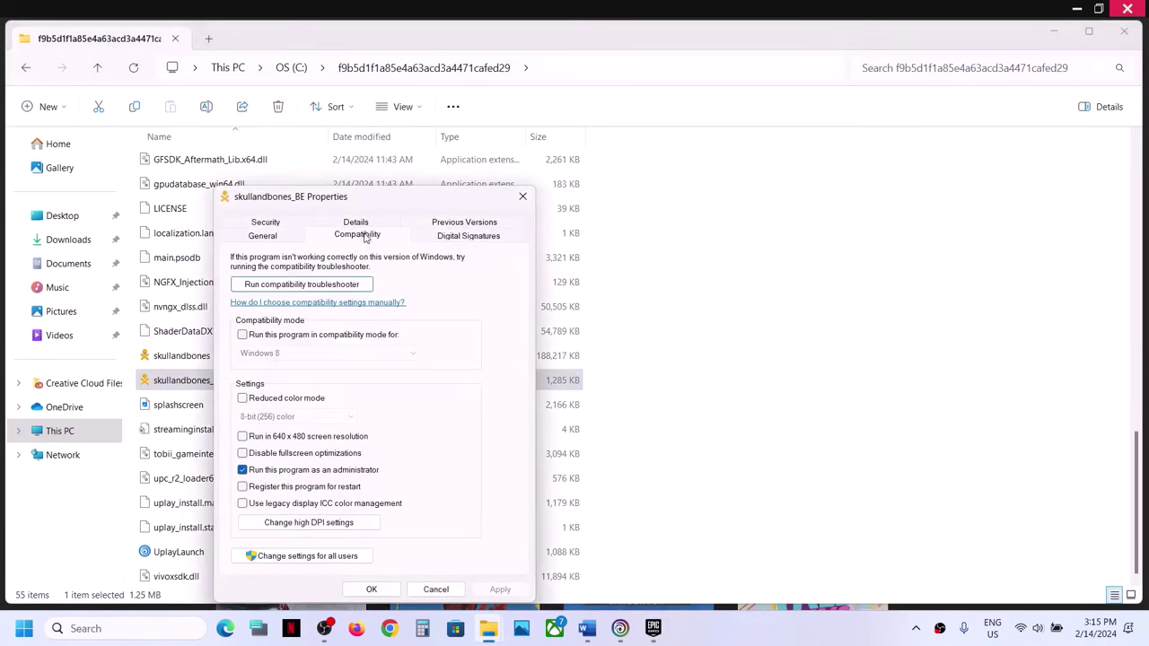
click(242, 335)
click(500, 590)
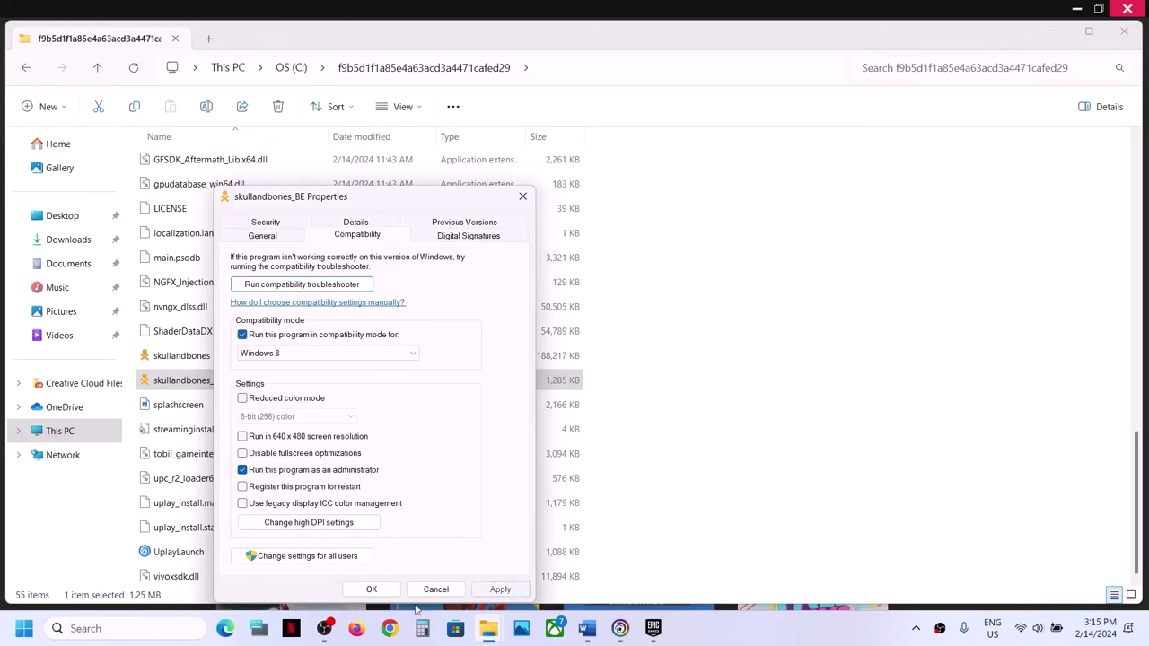
click(328, 354)
click(270, 433)
click(372, 590)
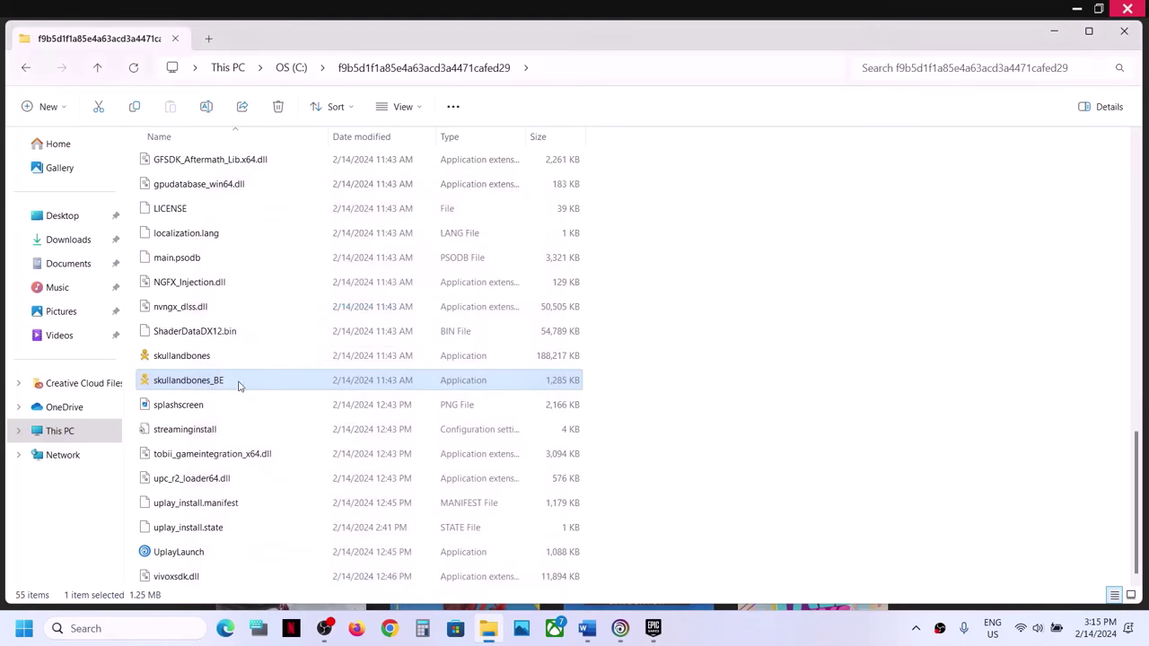
Disable fullscreen optimizations for the skullandbones application in its compatibility properties and apply the change
click(206, 359)
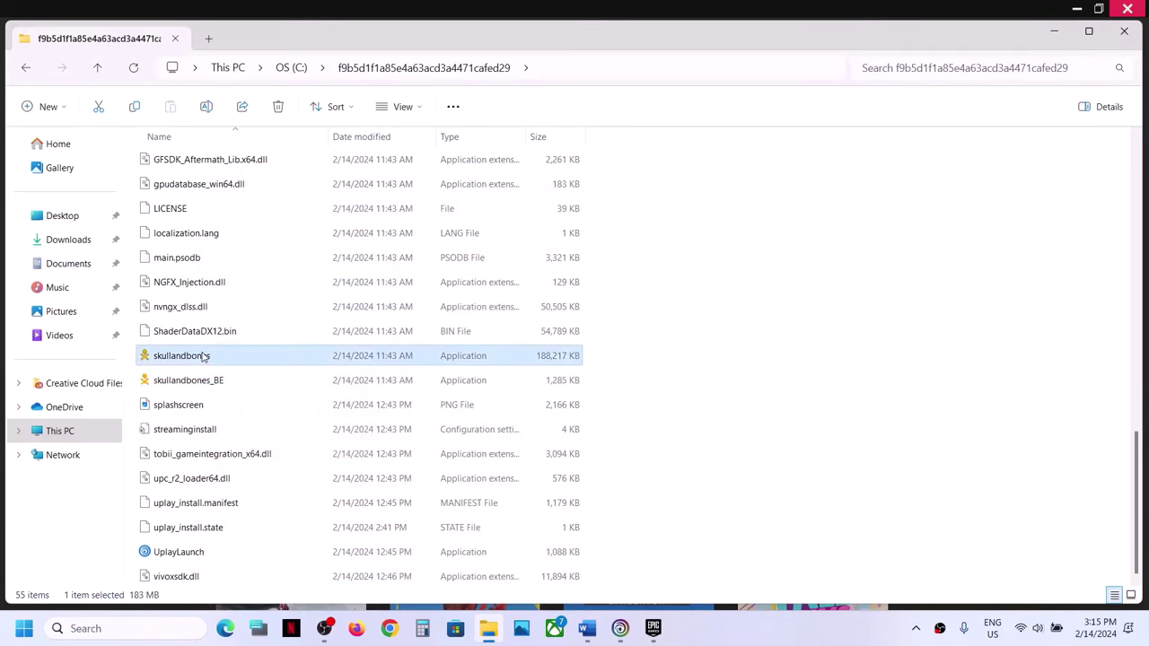
right_click(206, 359)
click(270, 422)
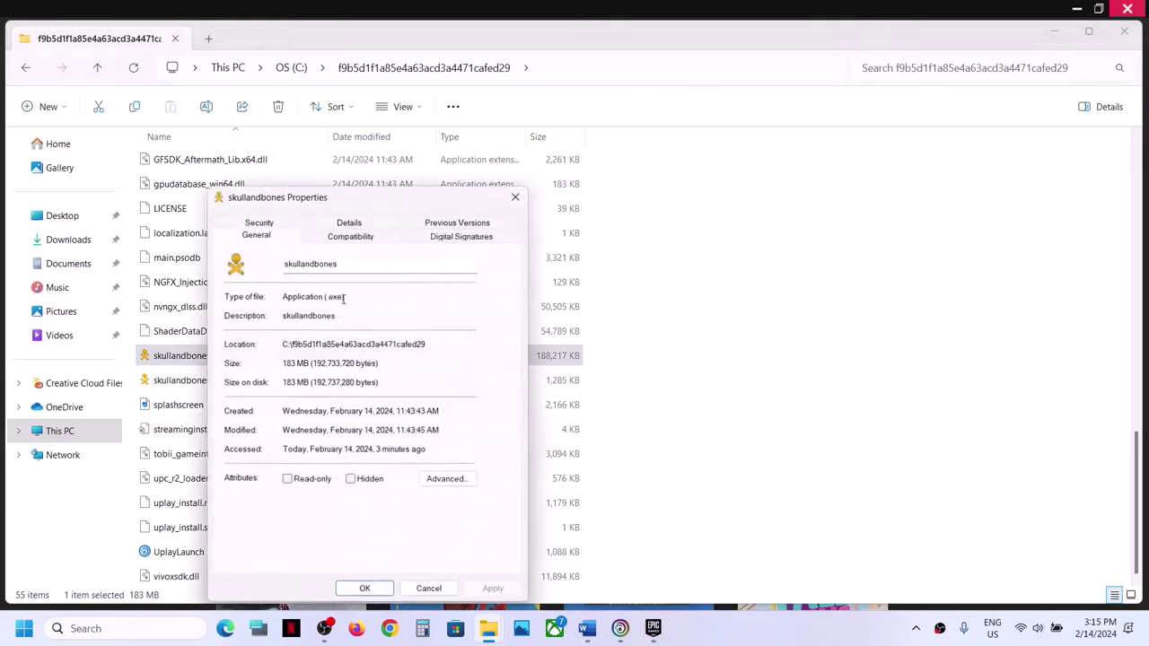
click(329, 243)
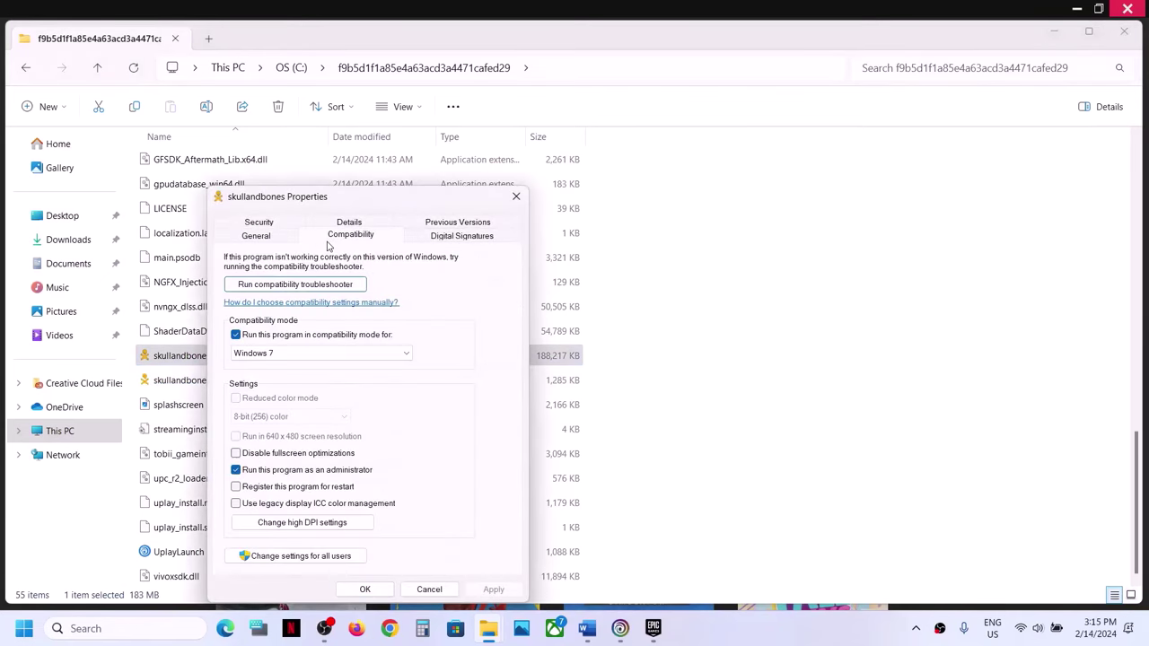
click(237, 453)
click(493, 589)
click(365, 589)
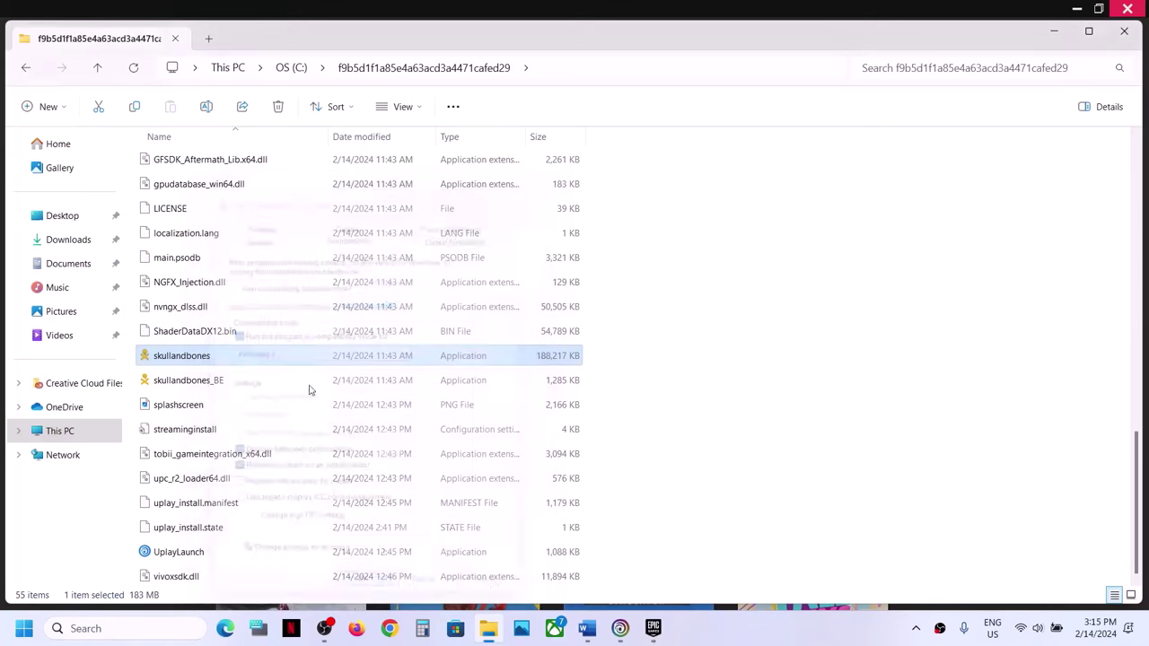
Disable fullscreen optimizations for the skullandbones_BE application in its compatibility properties and apply the change
click(195, 380)
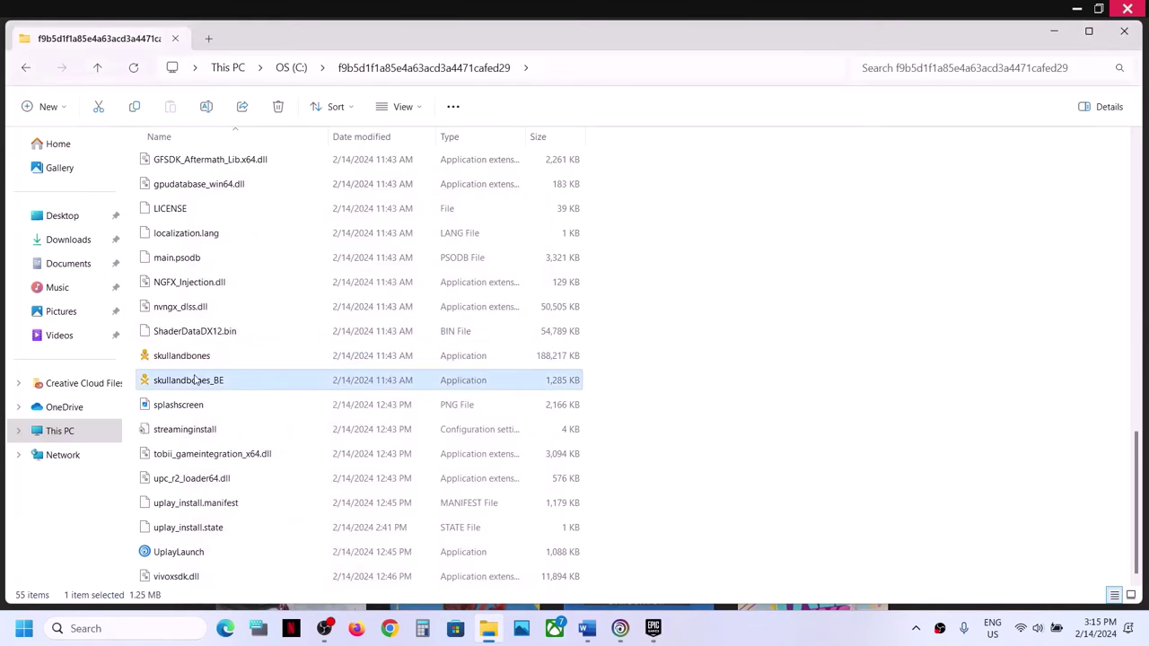
right_click(195, 381)
click(267, 251)
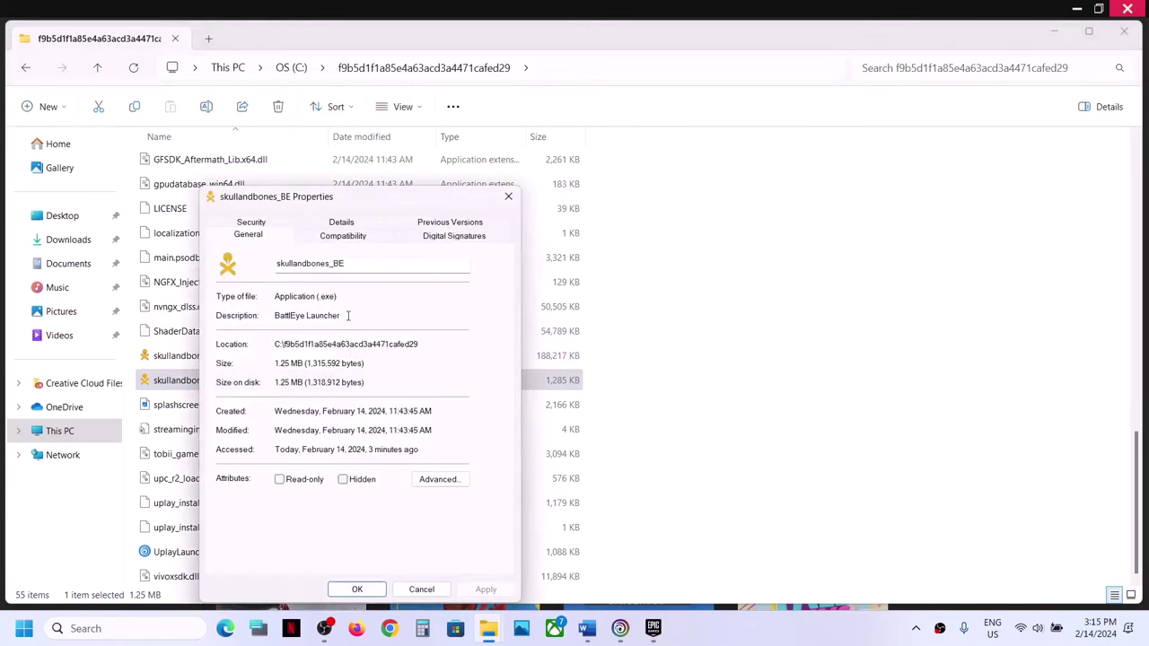
click(342, 237)
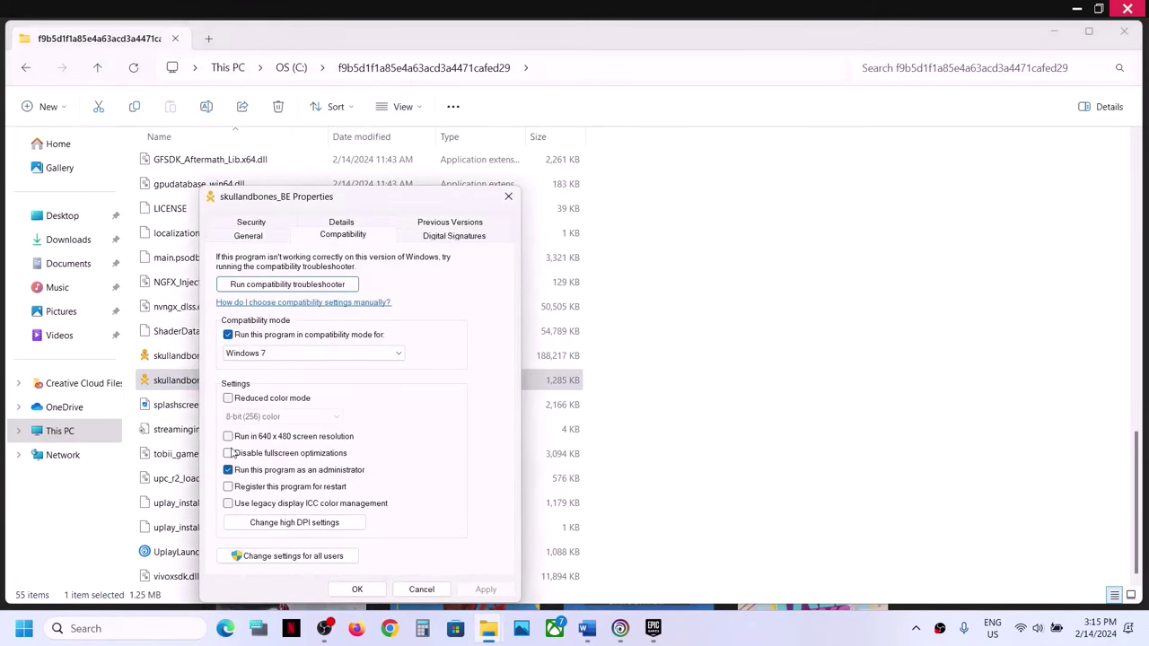
click(228, 455)
click(485, 590)
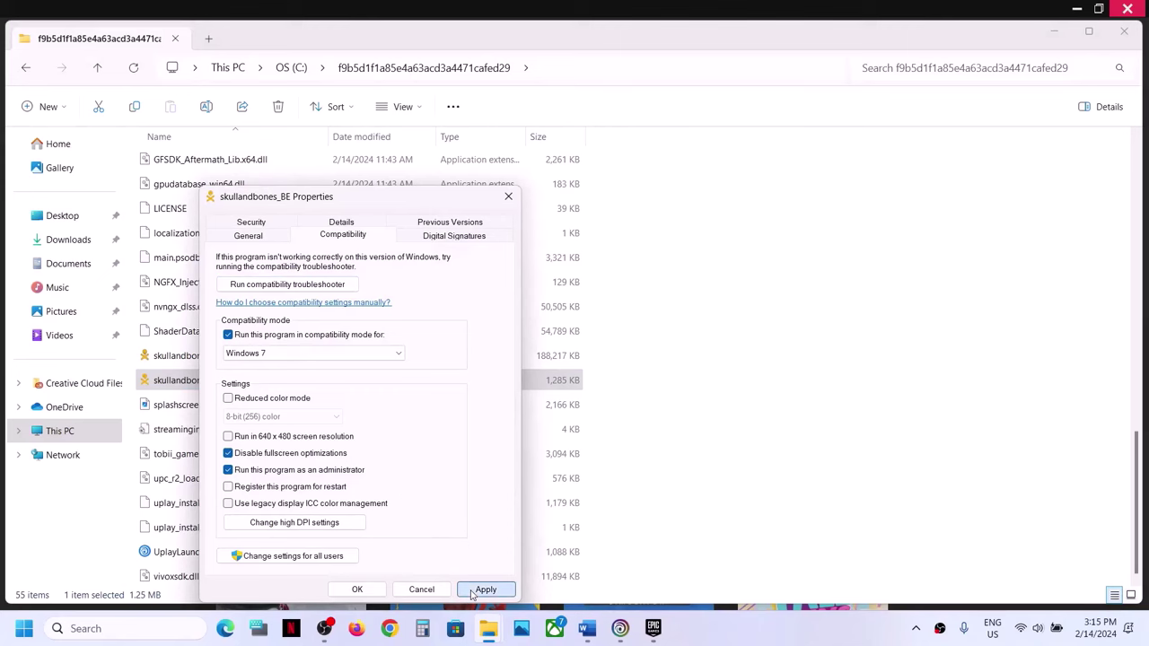
click(357, 590)
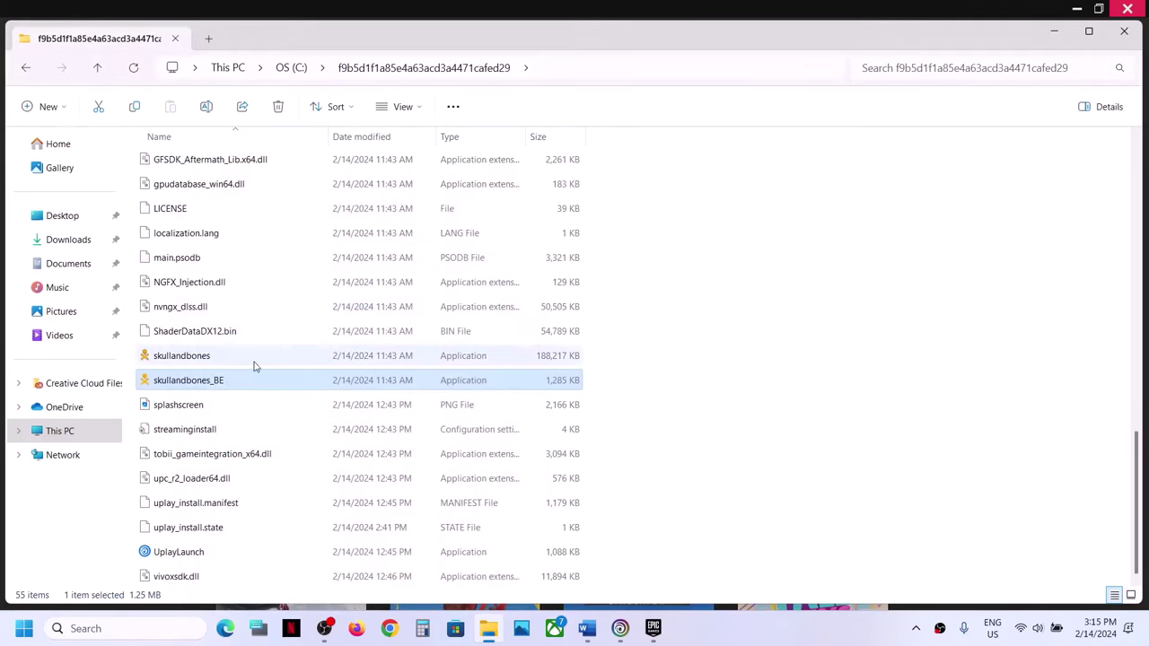
Turn off the compatibility mode, Disable fullscreen optimizations and run-as-administrator options for the skullandbones application and save its properties
click(213, 356)
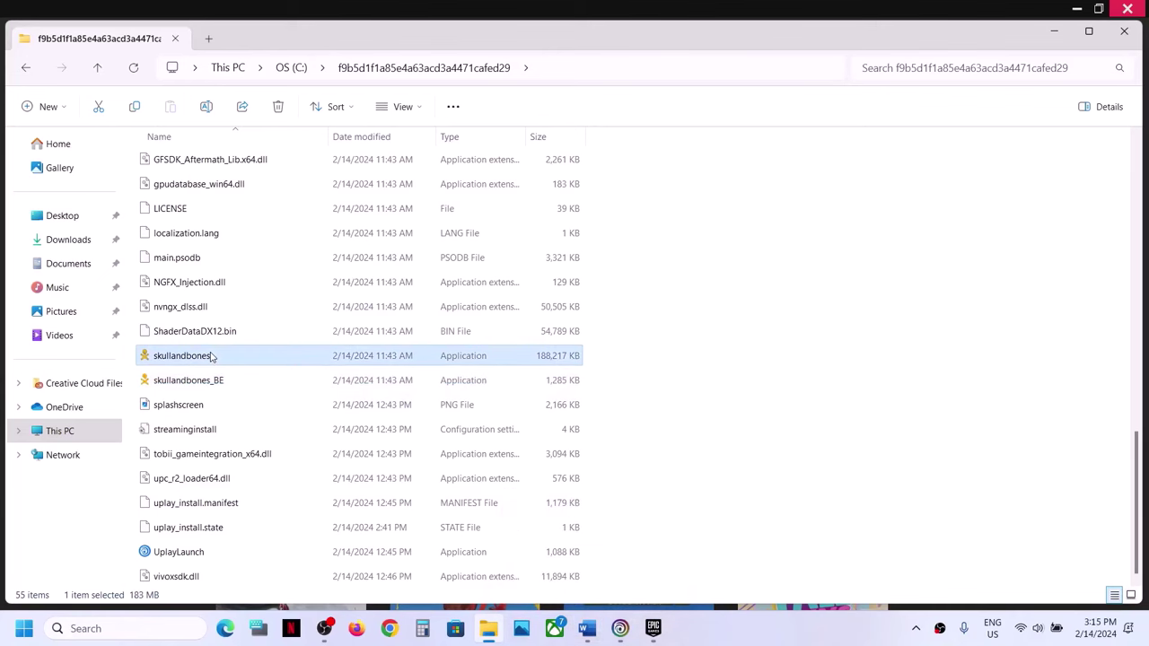
right_click(211, 356)
click(299, 420)
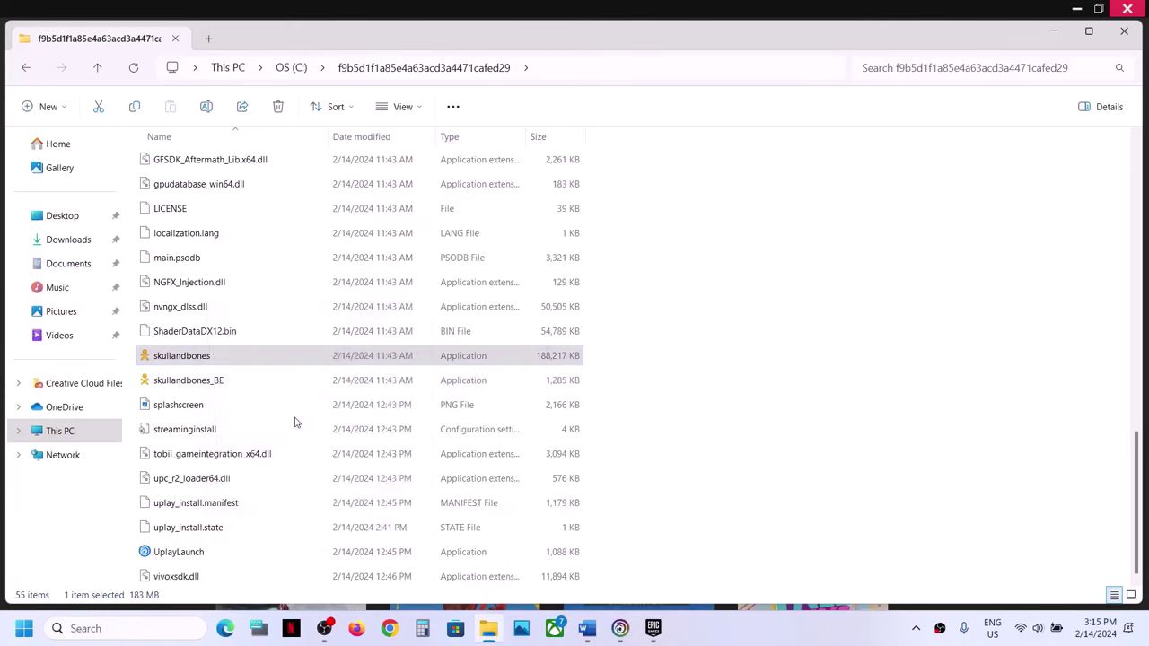
click(360, 237)
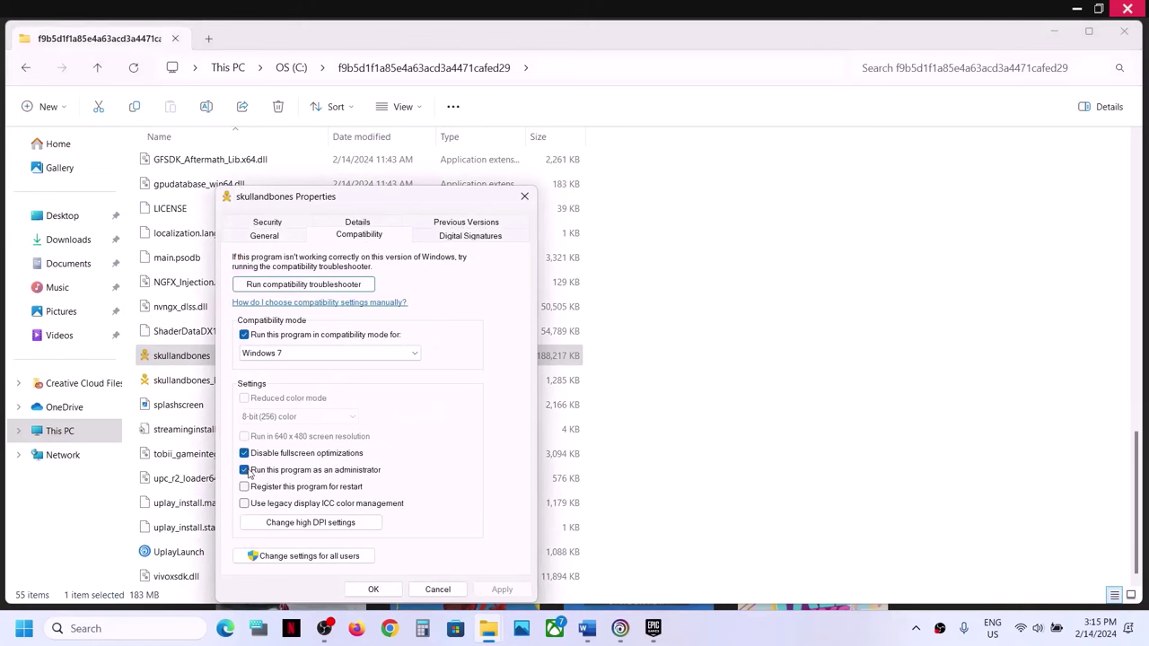
click(244, 335)
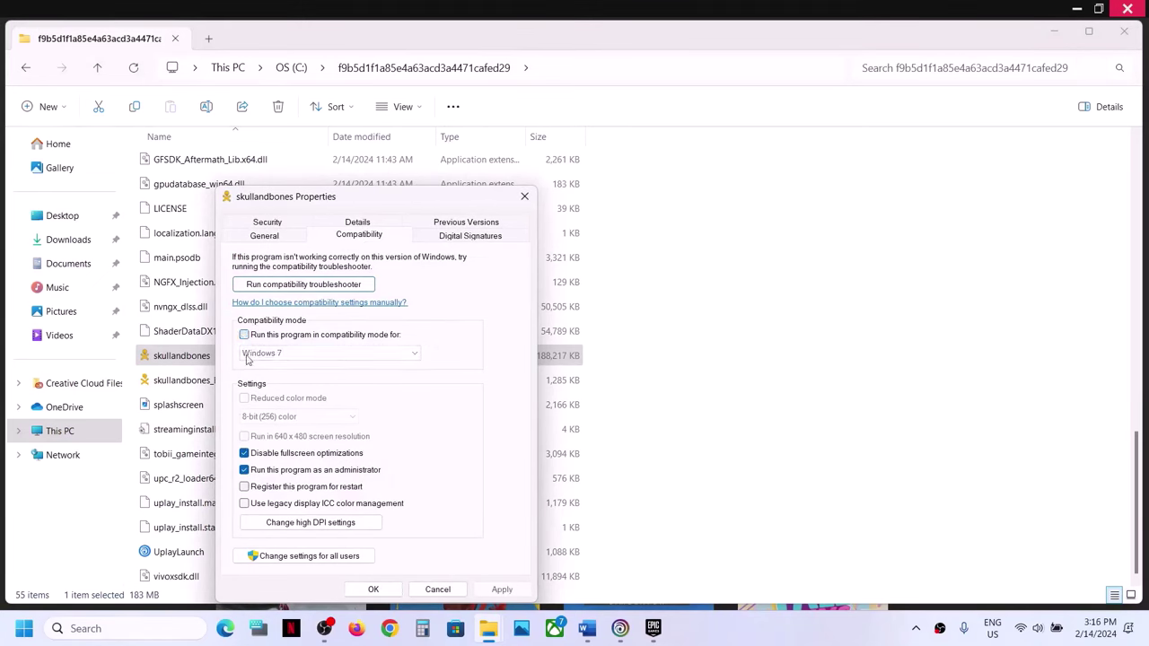
click(244, 471)
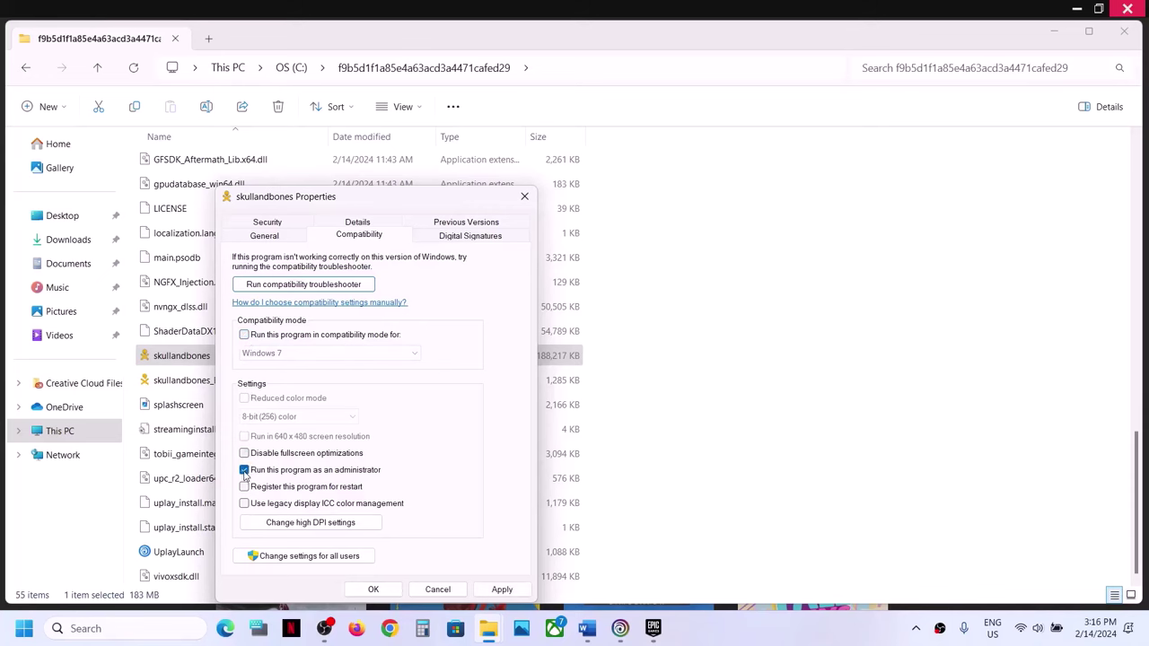
click(374, 589)
Turn off compatibility mode and the Disable fullscreen optimizations option for the skullandbones_BE application and save its properties
click(225, 384)
right_click(225, 385)
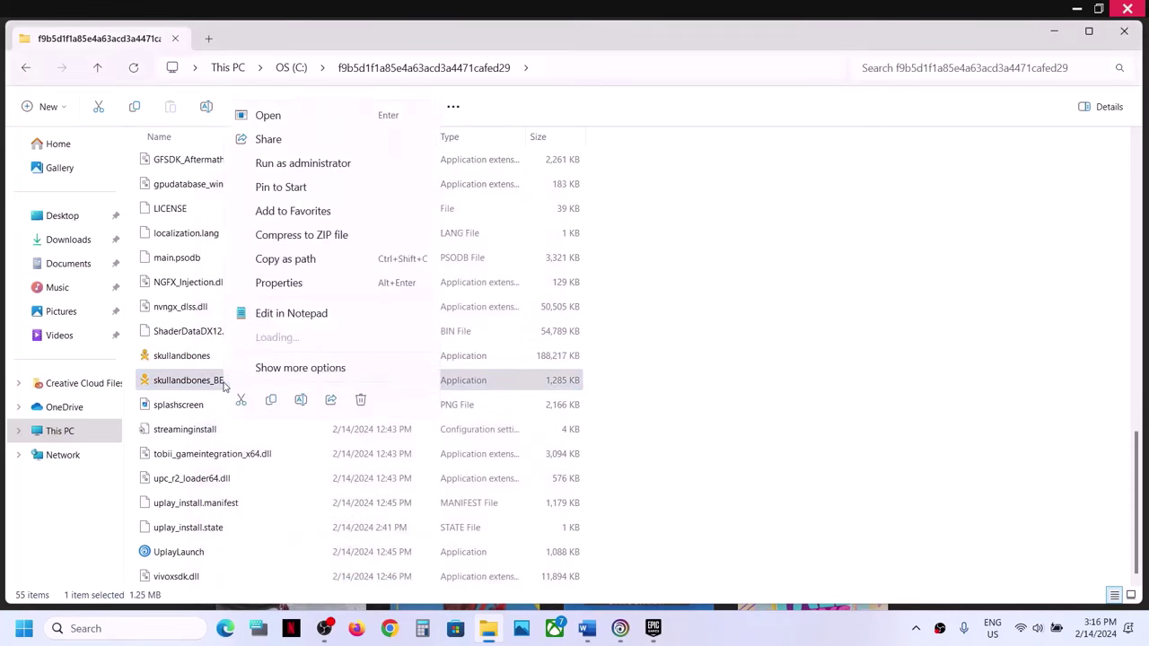
click(292, 262)
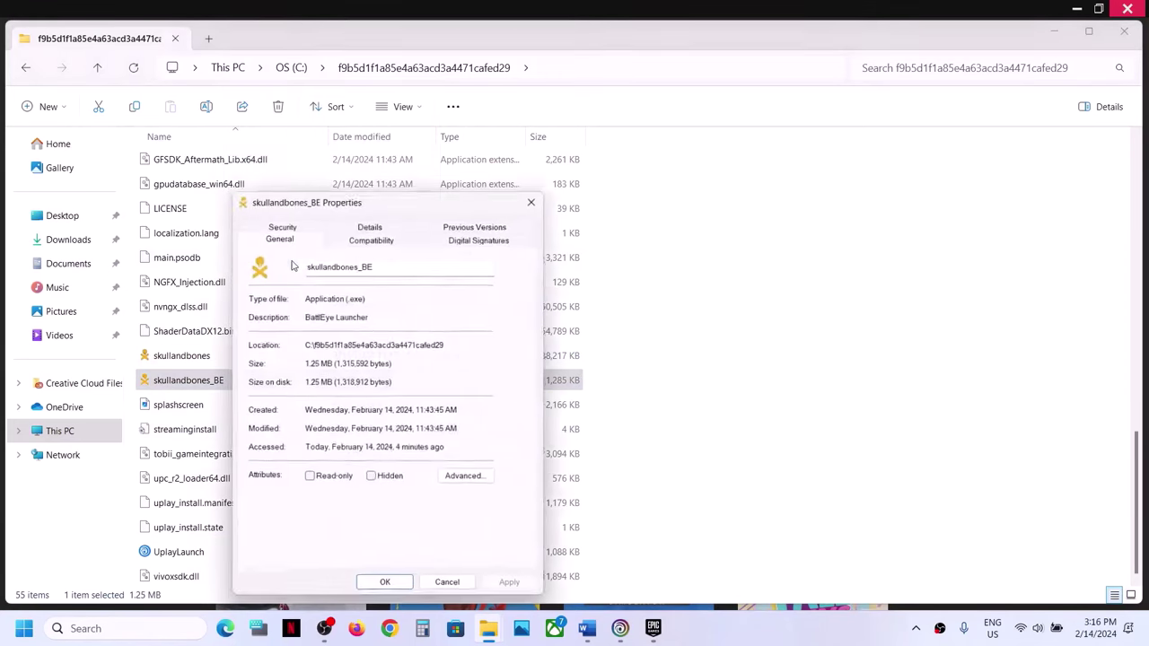
click(340, 244)
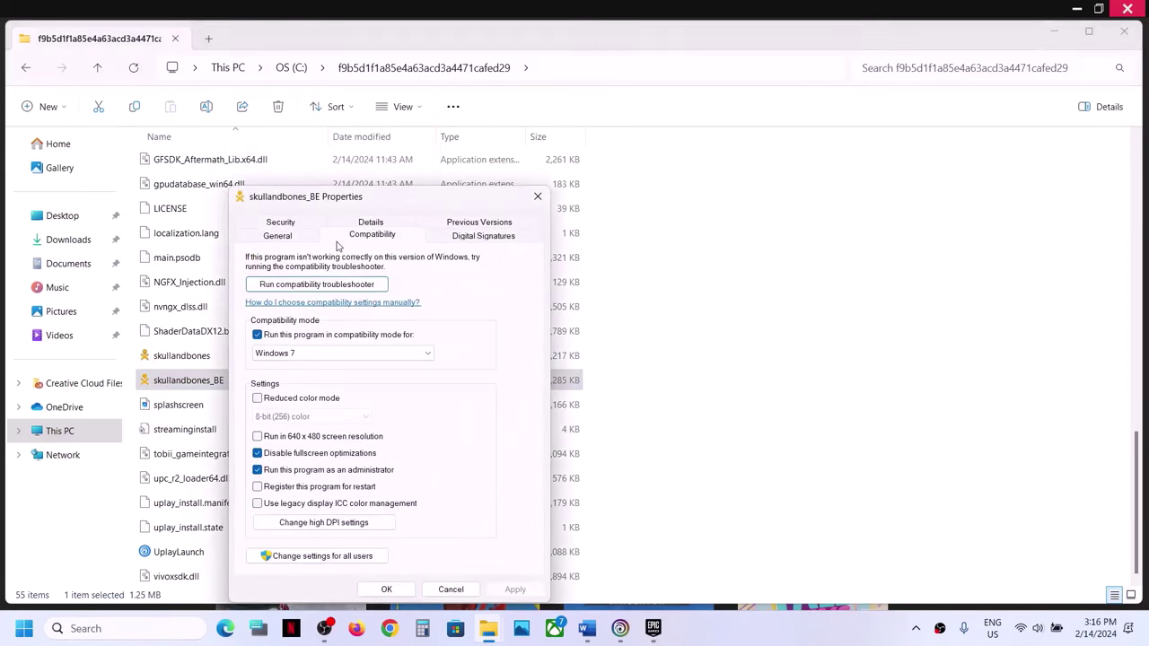
click(257, 335)
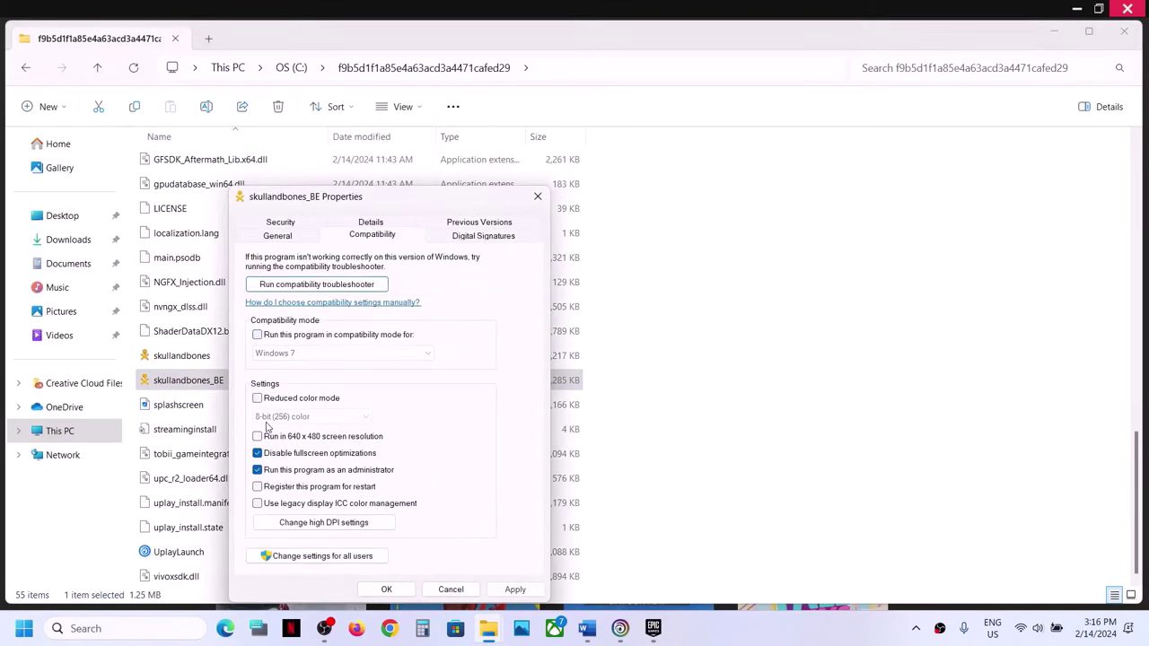
click(258, 453)
click(515, 589)
click(389, 592)
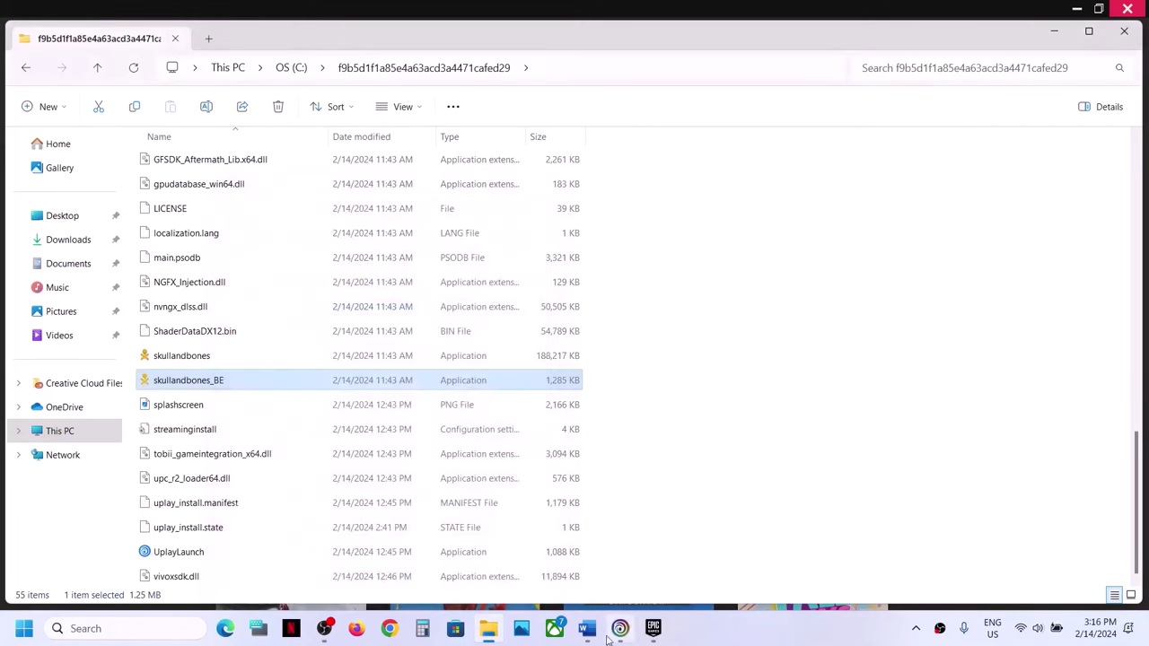
Highlight "Uninstall & Reinstall Battleye" under Step 3 in the Word document, then minimize the document
click(588, 628)
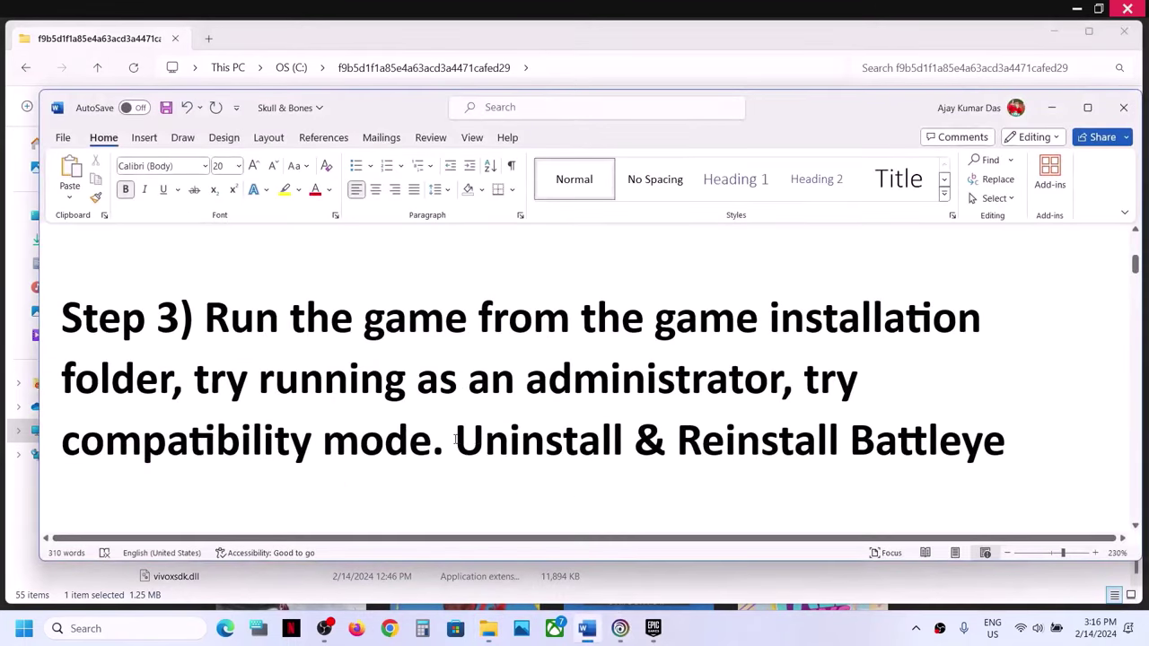
drag(456, 440, 1010, 462)
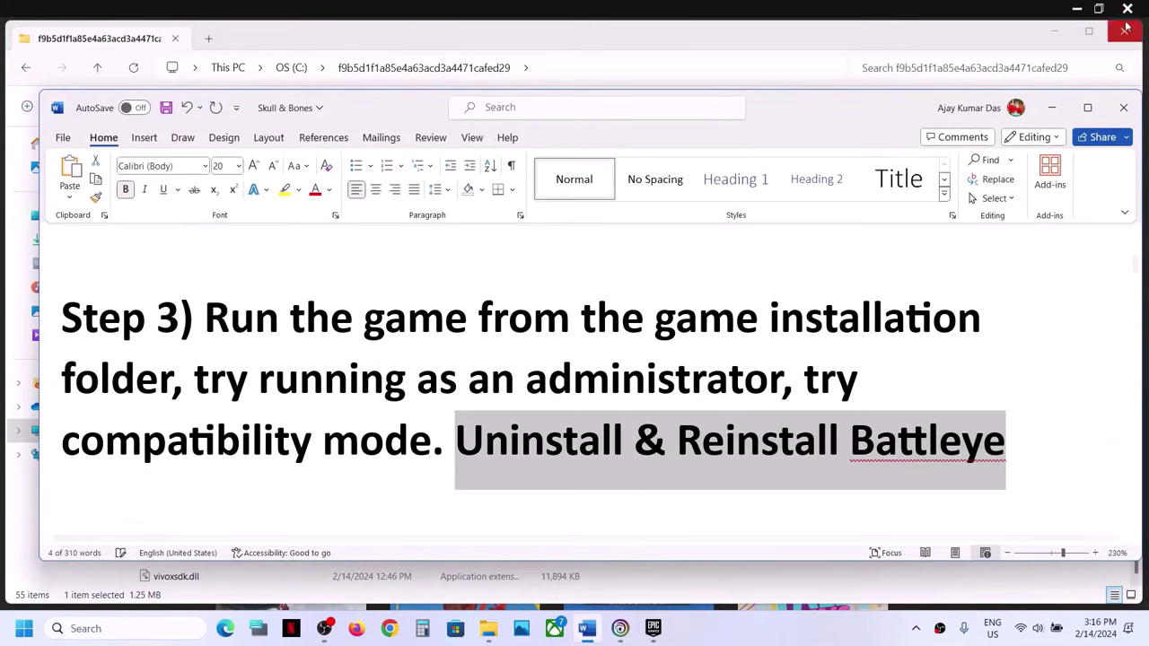
click(1052, 108)
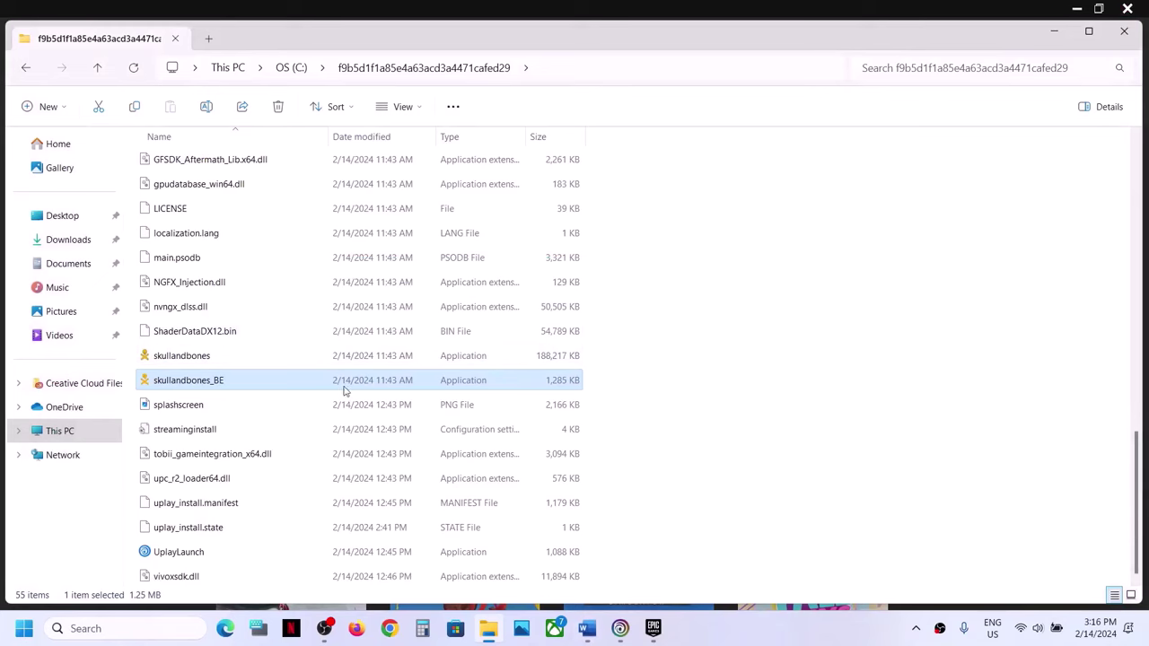
Run uninstall_battleye as administrator from the game's battleye folder and confirm removing the BattlEye Service
scroll(303, 392, up, 12)
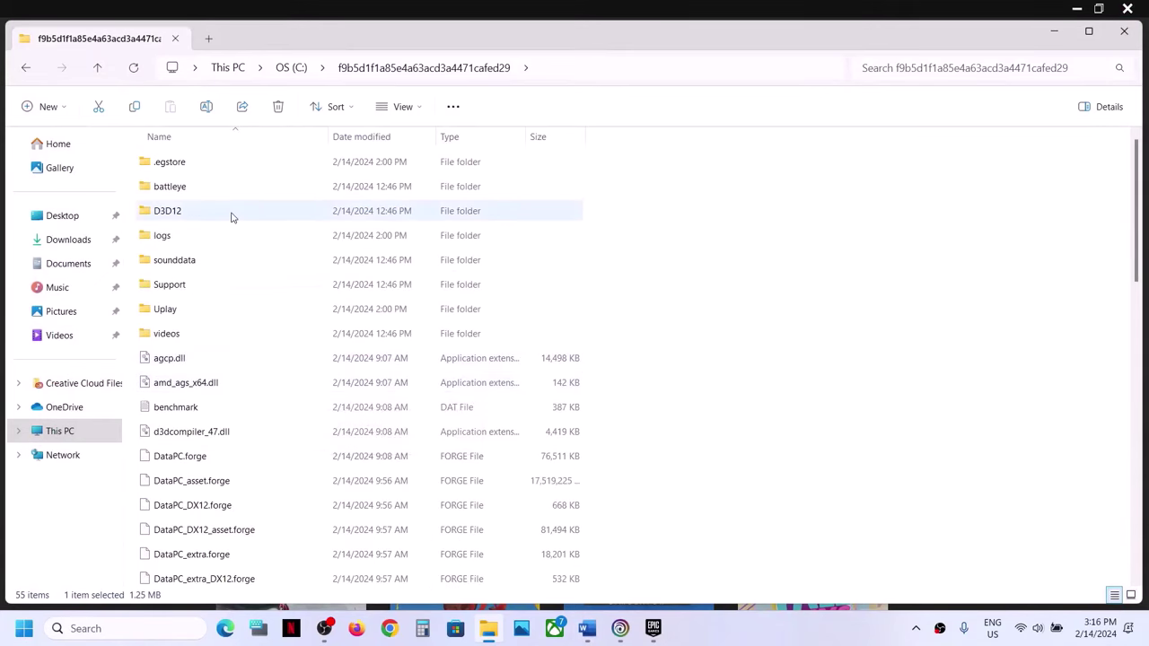
click(175, 190)
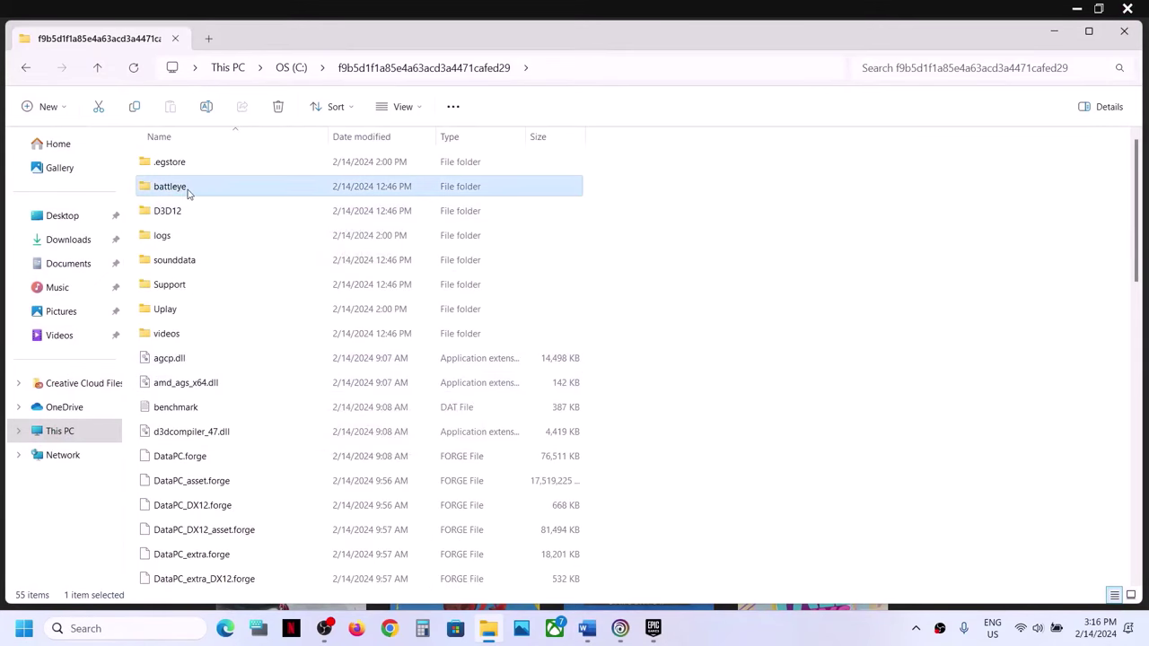
double_click(188, 190)
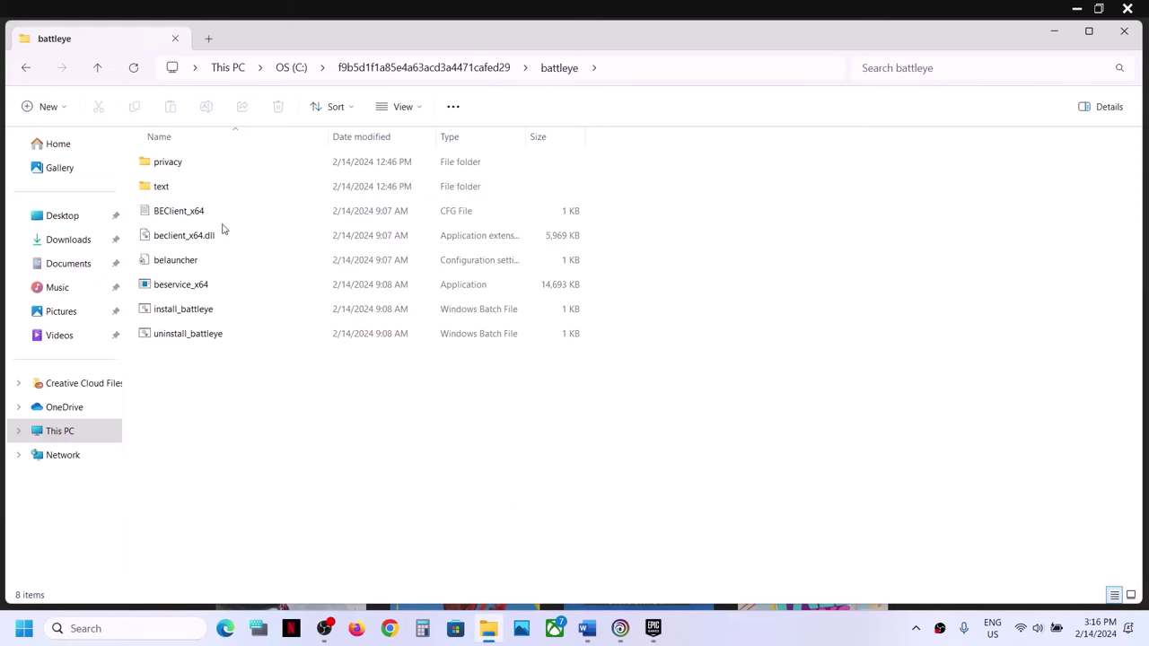
click(212, 337)
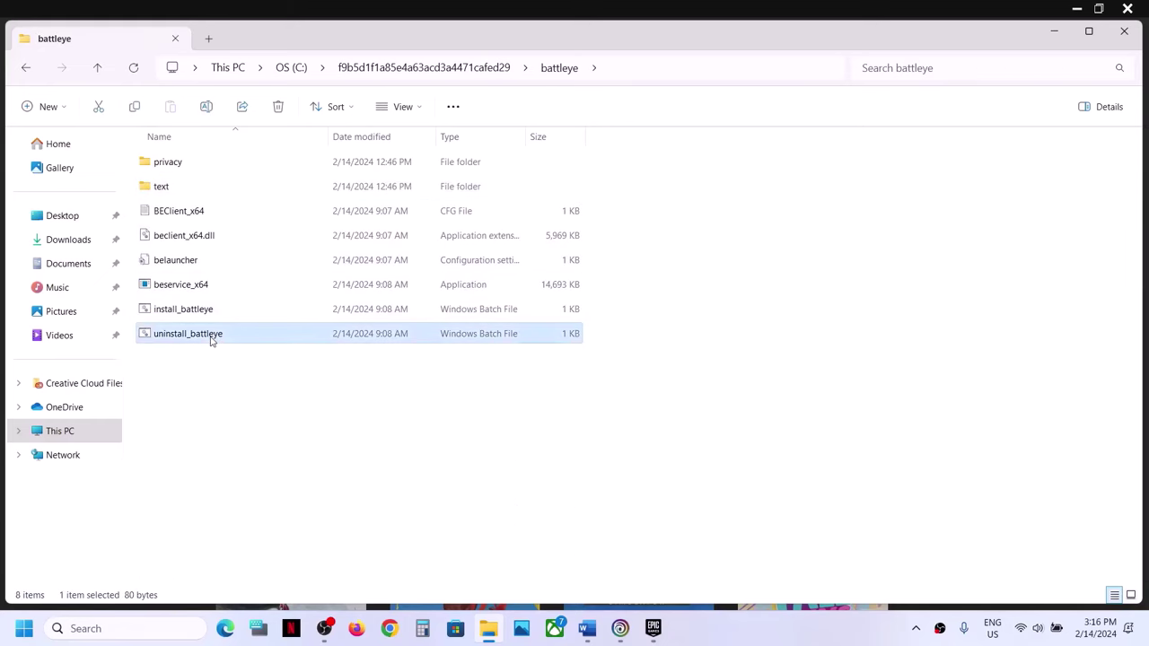
right_click(217, 340)
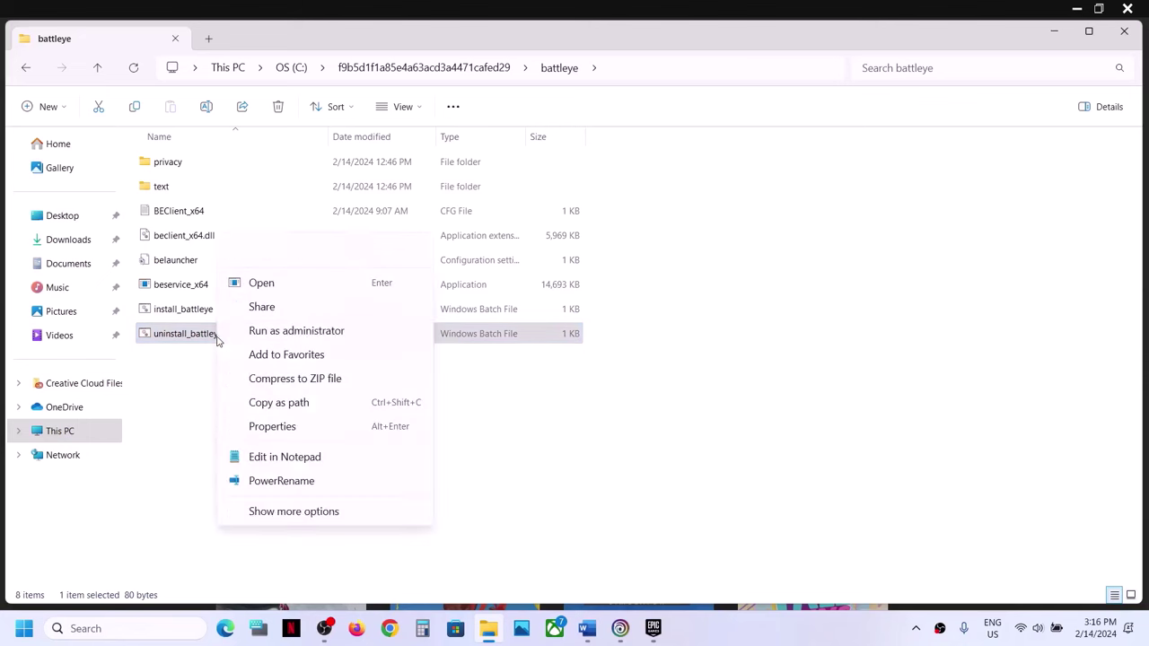
click(313, 332)
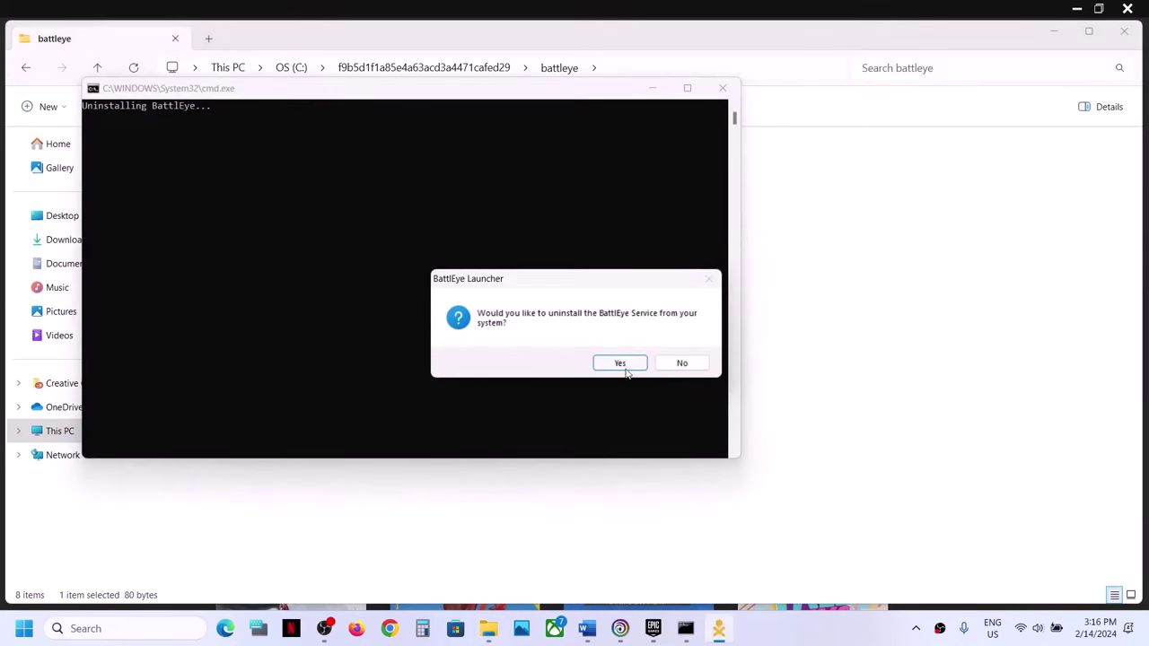
click(620, 362)
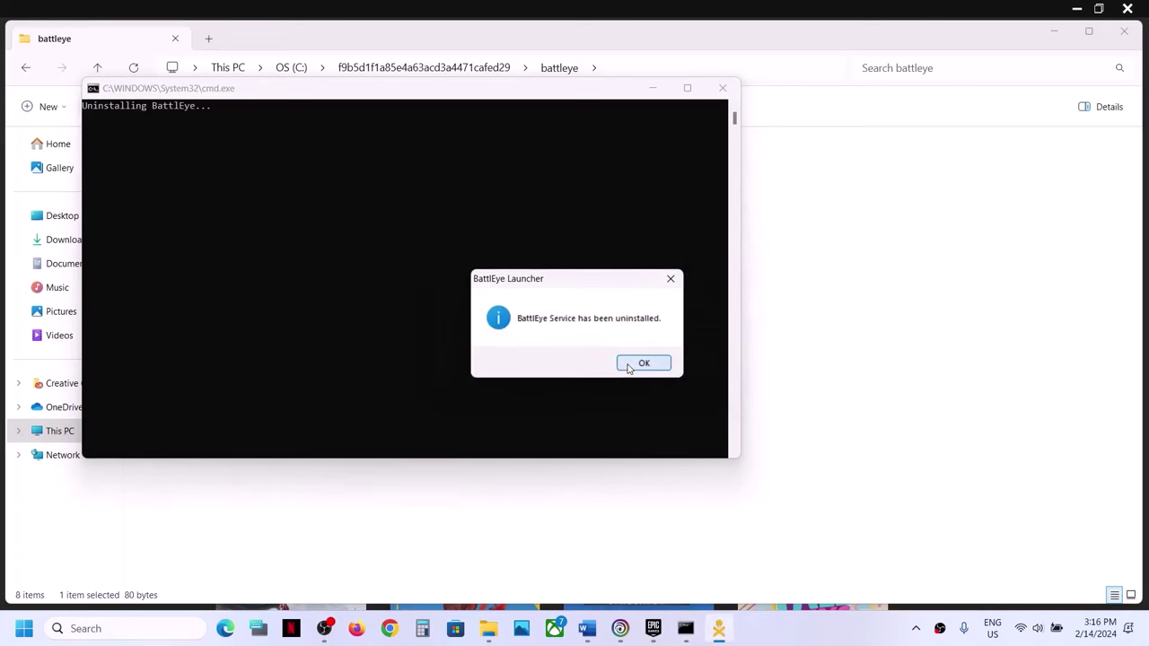
click(629, 367)
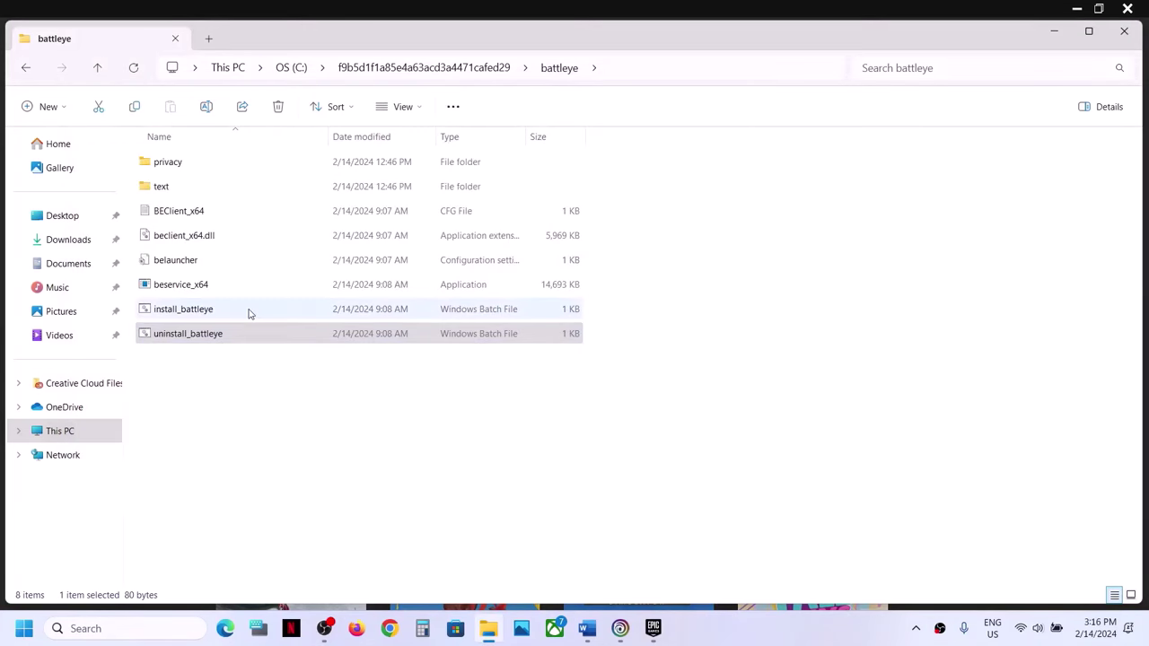
Run the install_battleye batch file as administrator to reinstall BattlEye
click(176, 313)
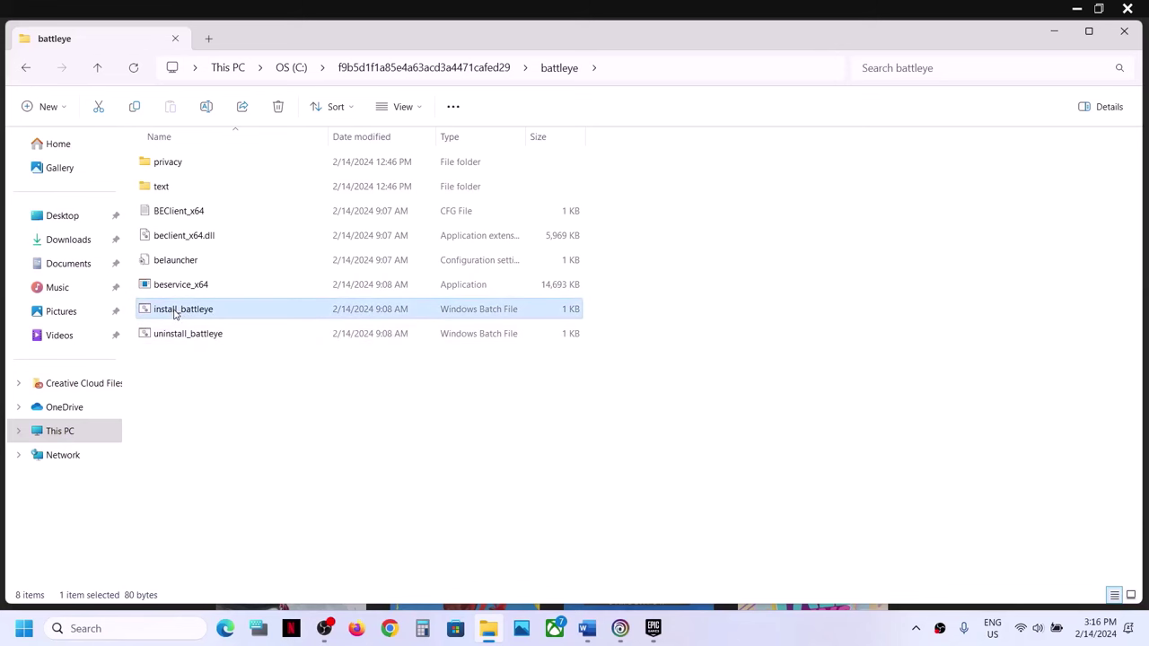
right_click(176, 313)
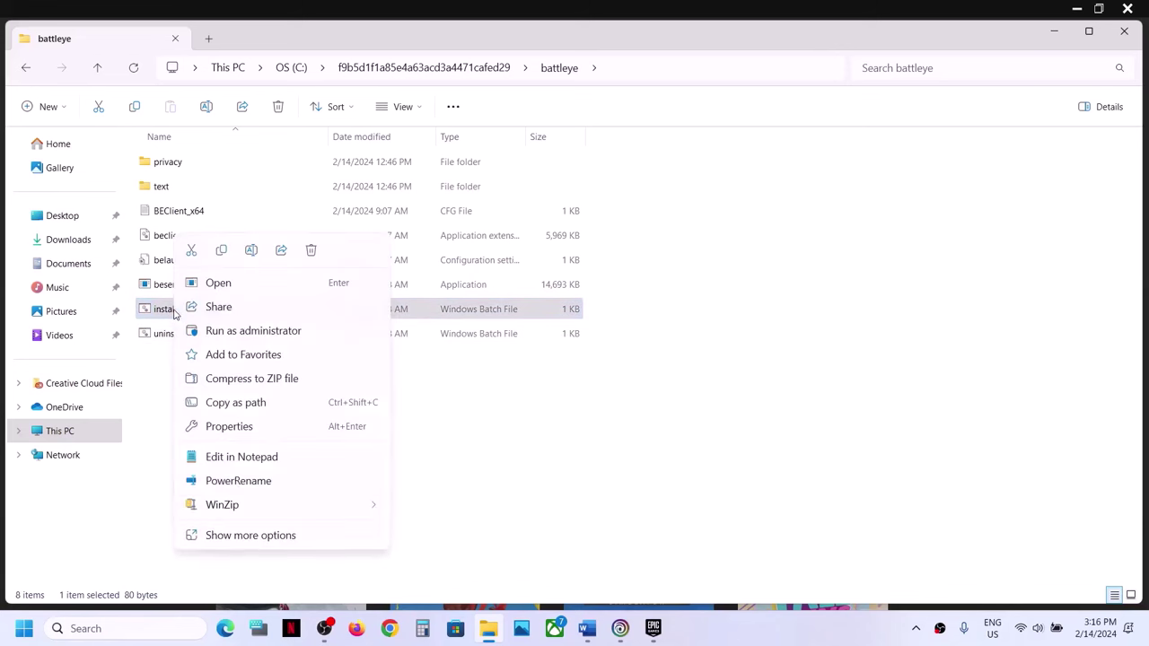
click(258, 331)
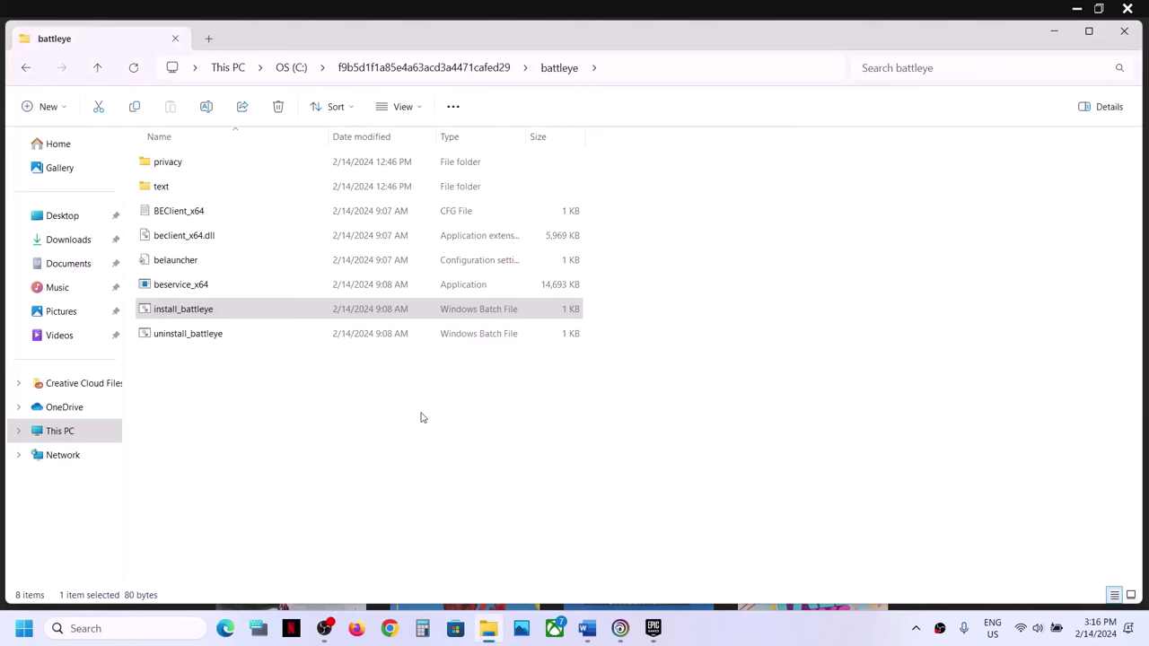
Uninstall the BattlEye Service again by running the uninstall_battleye batch file as administrator and confirming
click(189, 335)
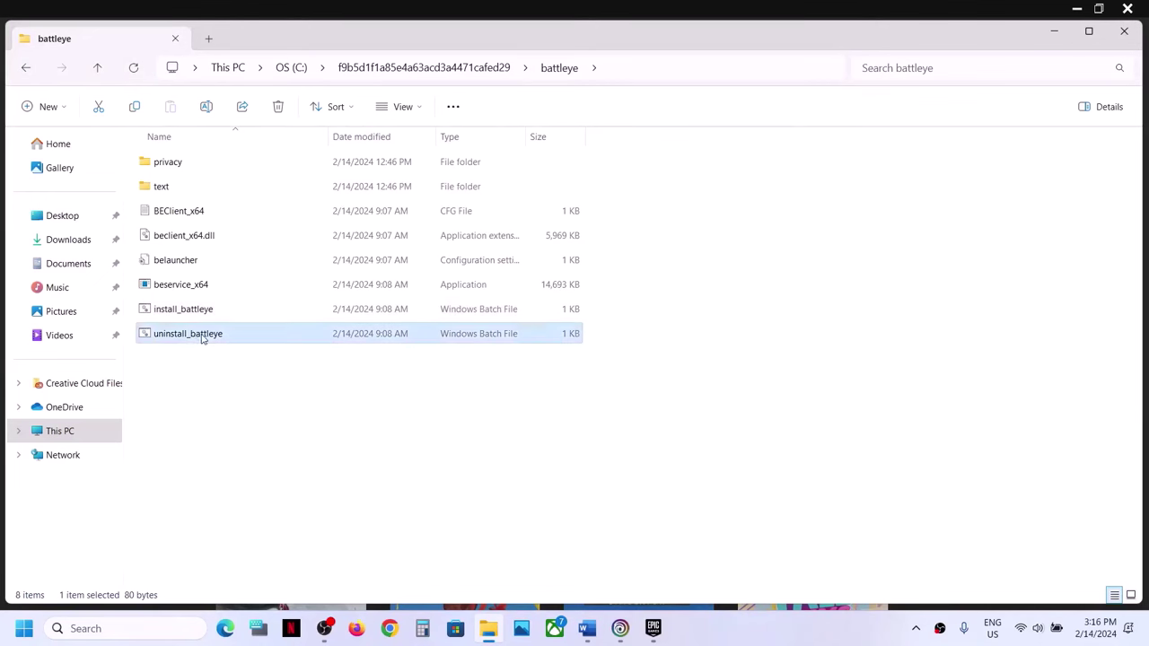
right_click(203, 339)
click(278, 333)
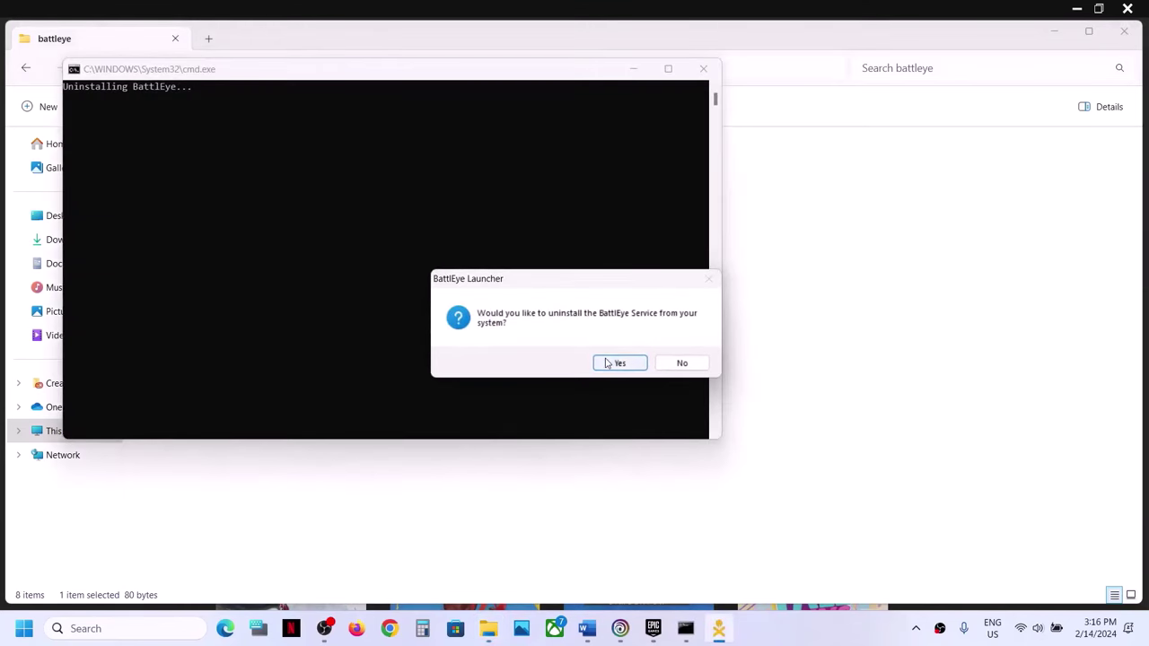
click(609, 362)
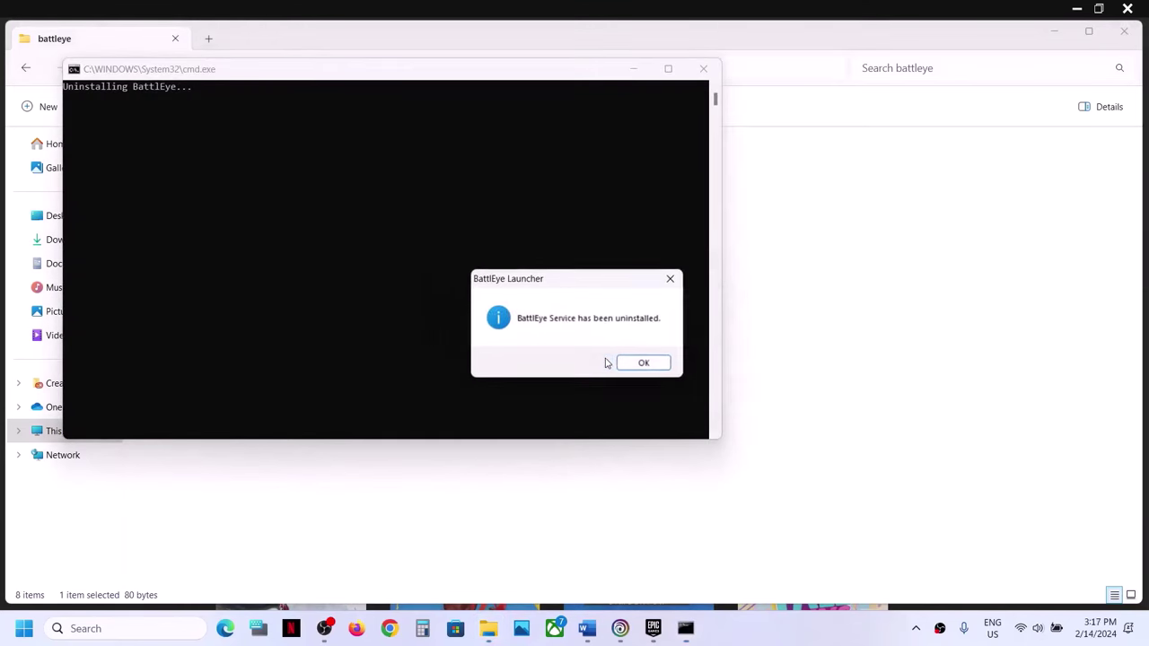
click(641, 363)
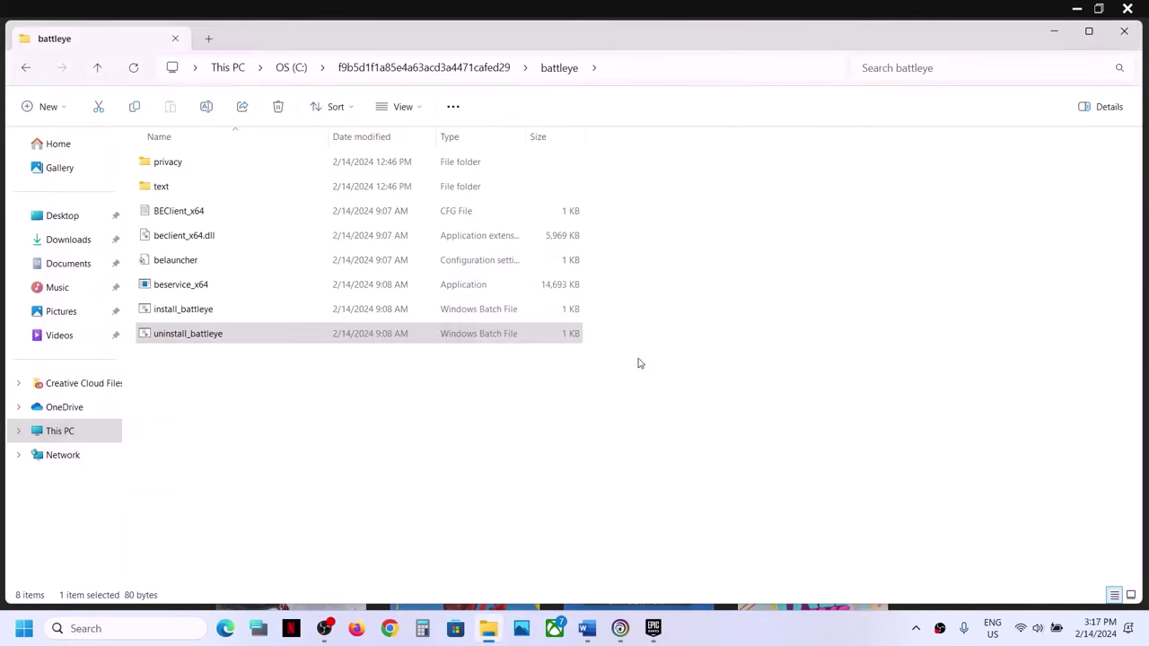
Close the game's options in Epic Games, launch Skull and Bones from Ubisoft Connect, and accept the BattlEye Launcher notice
click(620, 628)
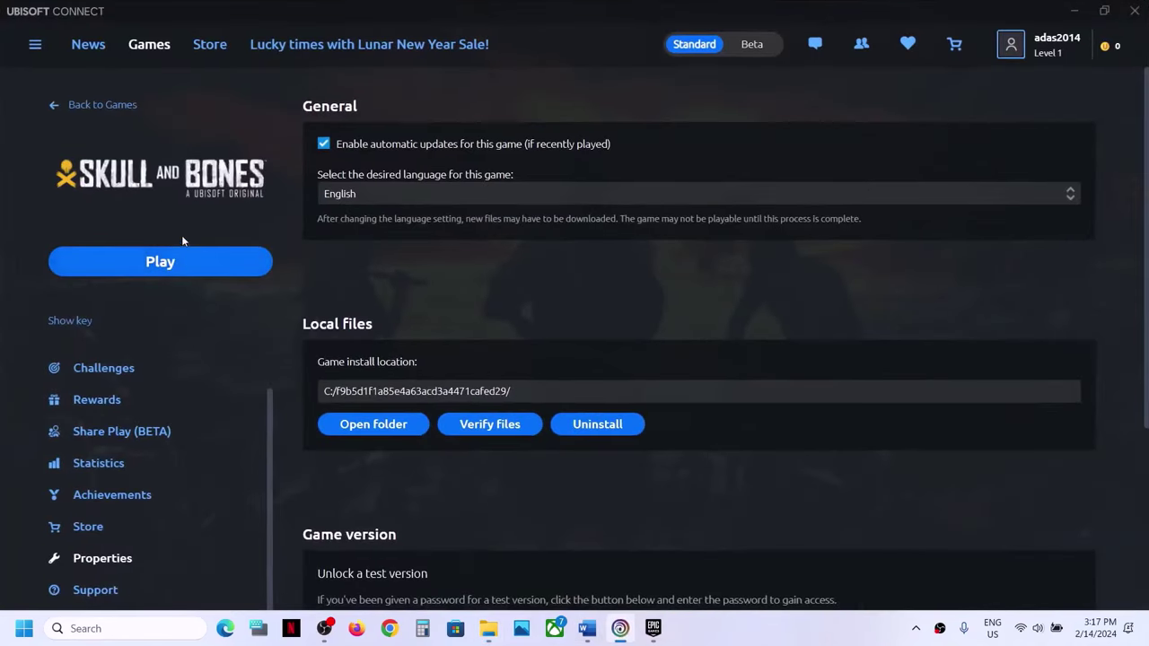
click(654, 634)
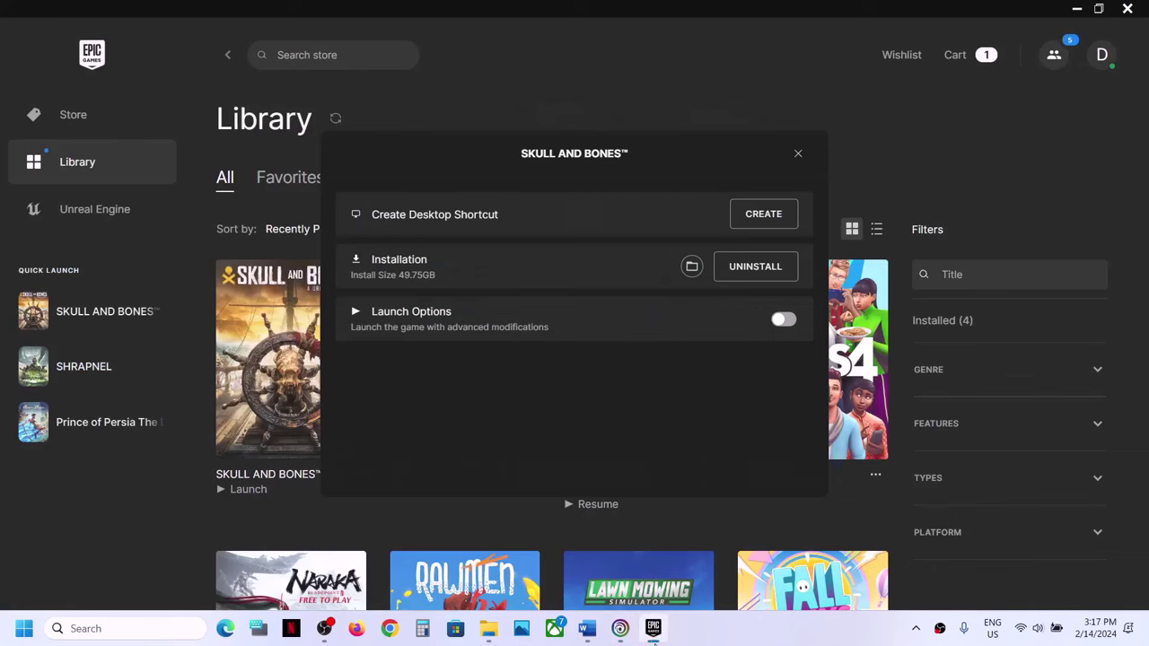
click(798, 153)
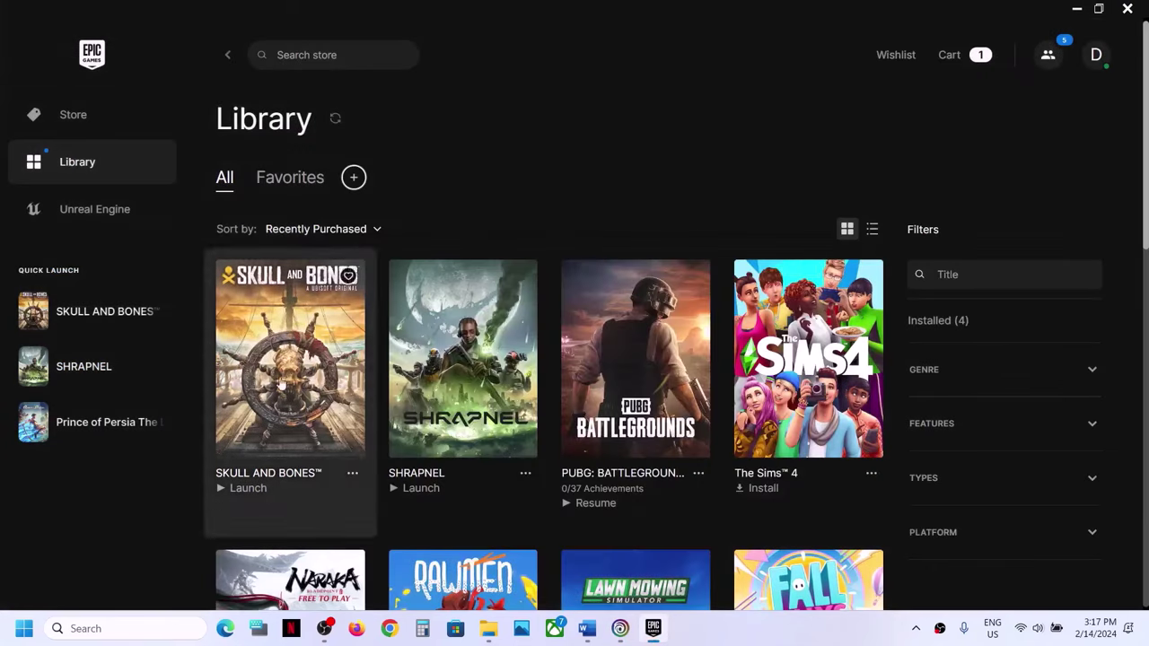
click(619, 628)
click(183, 266)
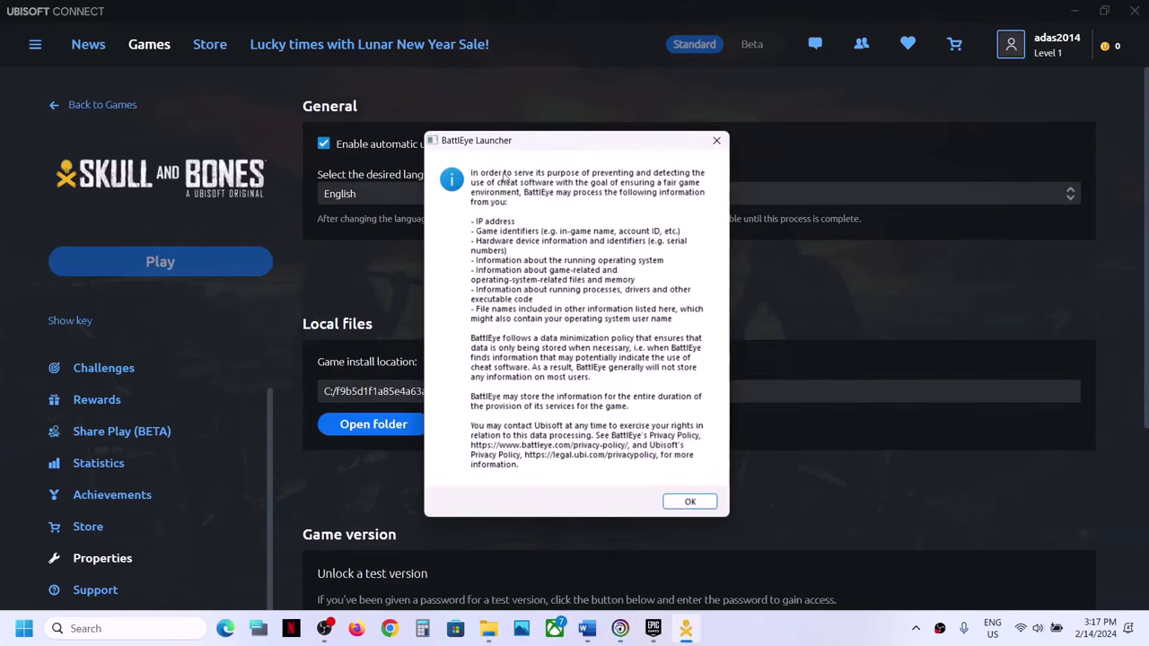
click(686, 502)
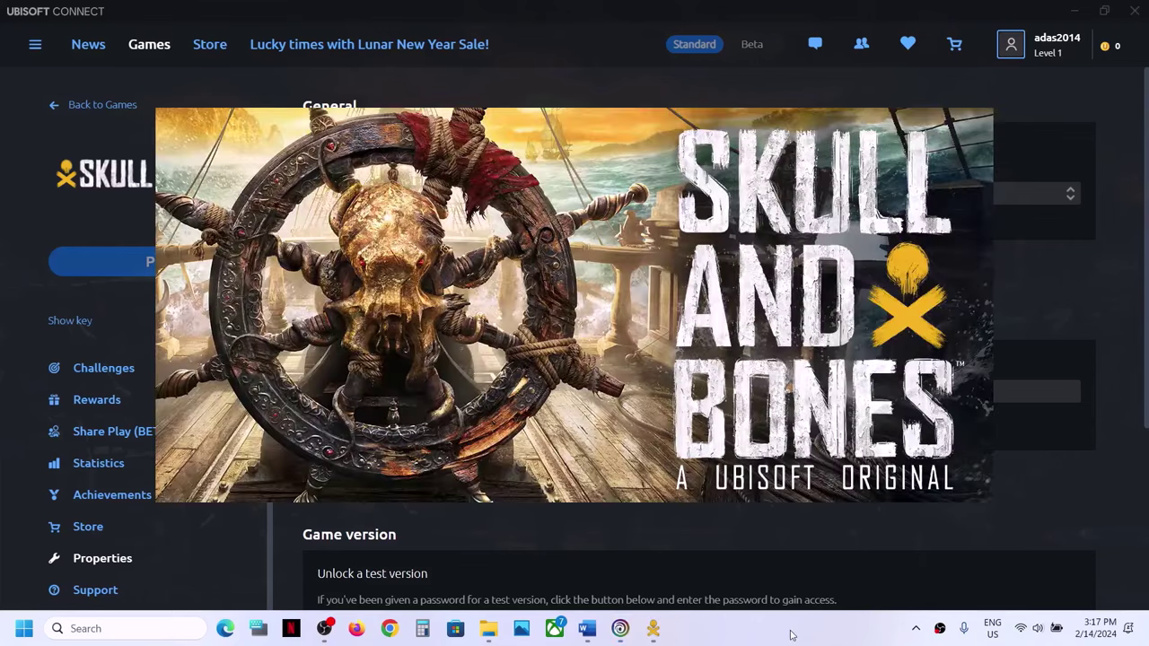
Close the running Skull and Bones game and switch to the Word document at Step 4 on graphics driver installation
right_click(653, 630)
click(659, 590)
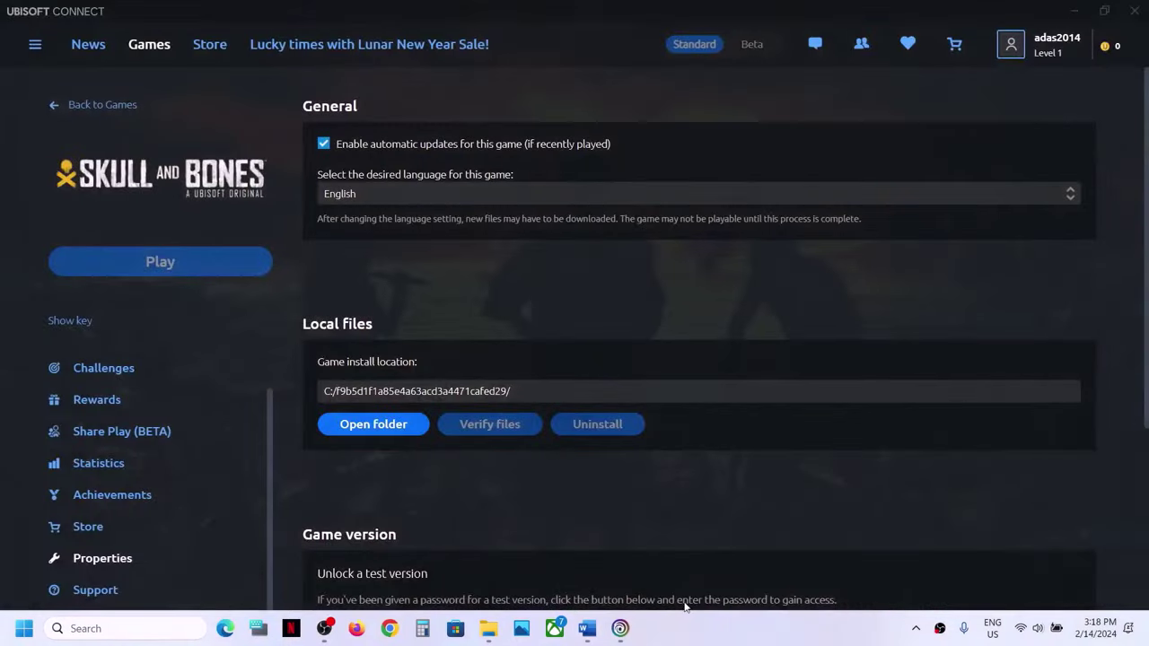
click(588, 628)
scroll(532, 440, down, 3)
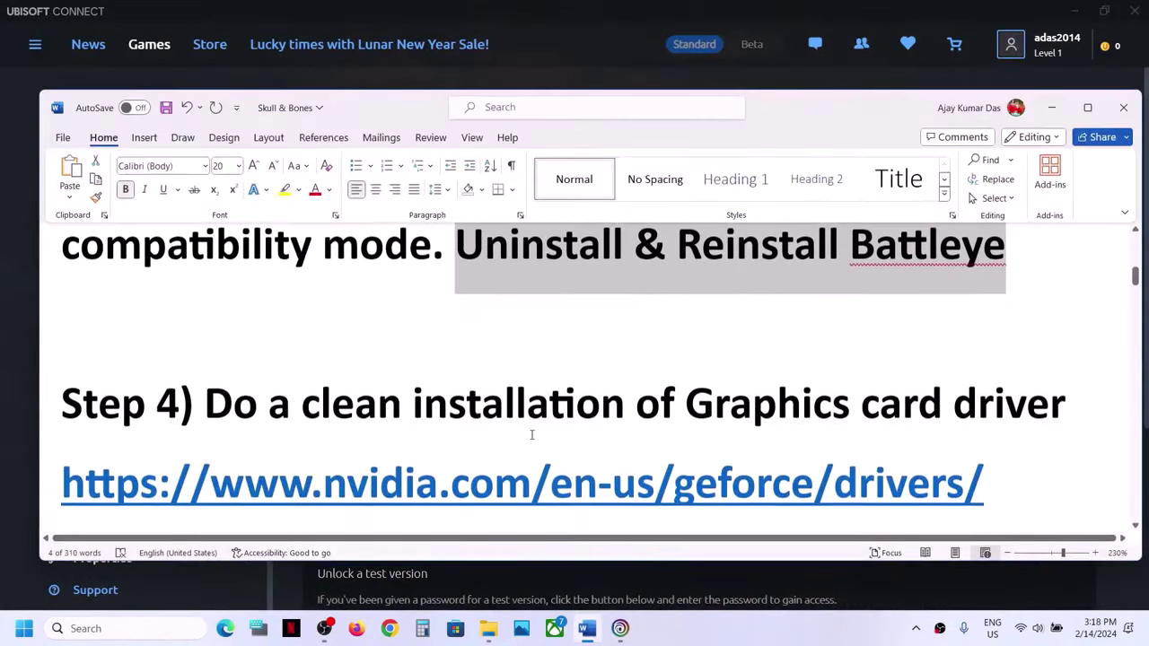
Review Step 4 on the clean graphics driver installation and its NVIDIA and AMD download links in the Word document
drag(229, 406, 918, 408)
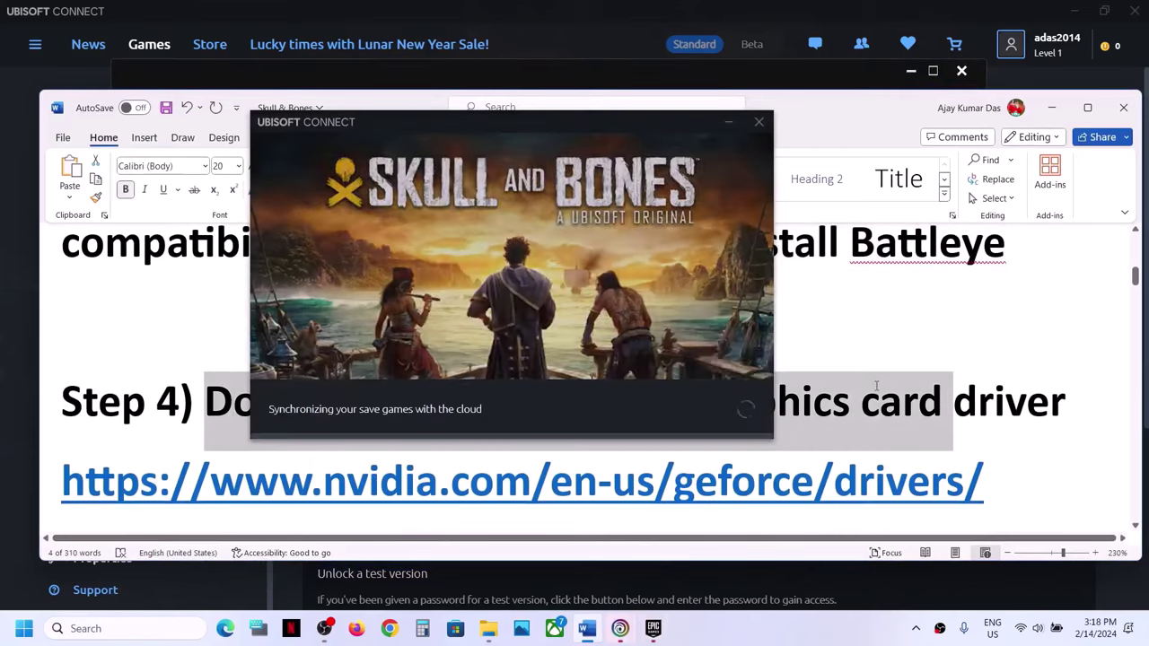
click(917, 412)
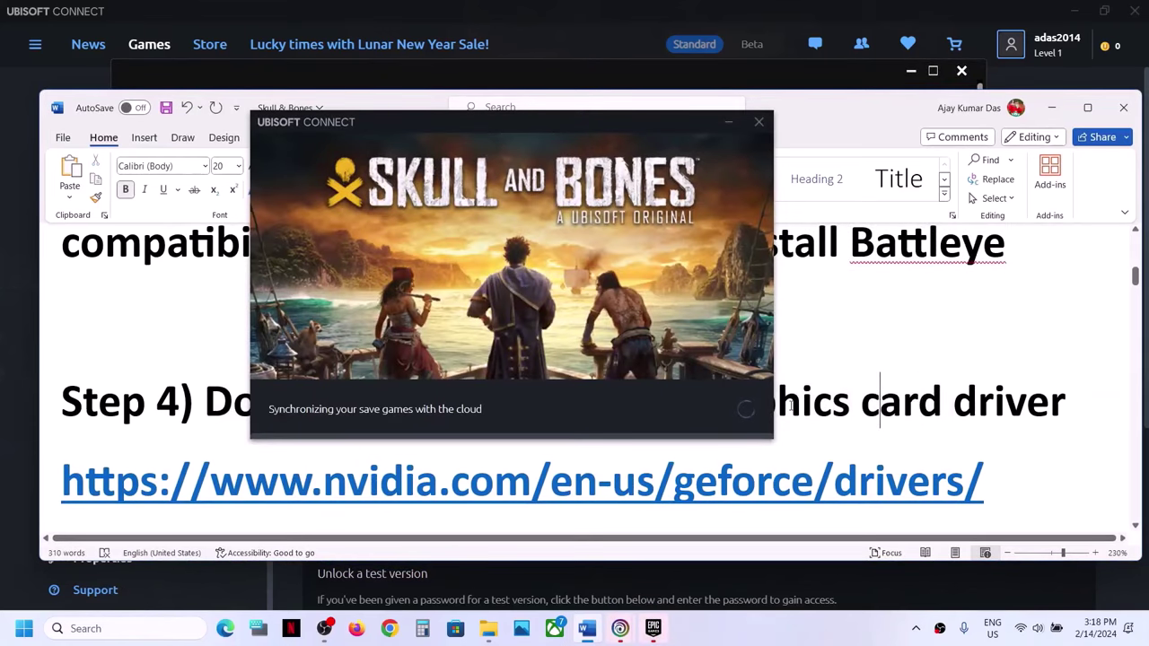
scroll(784, 224, down, 2)
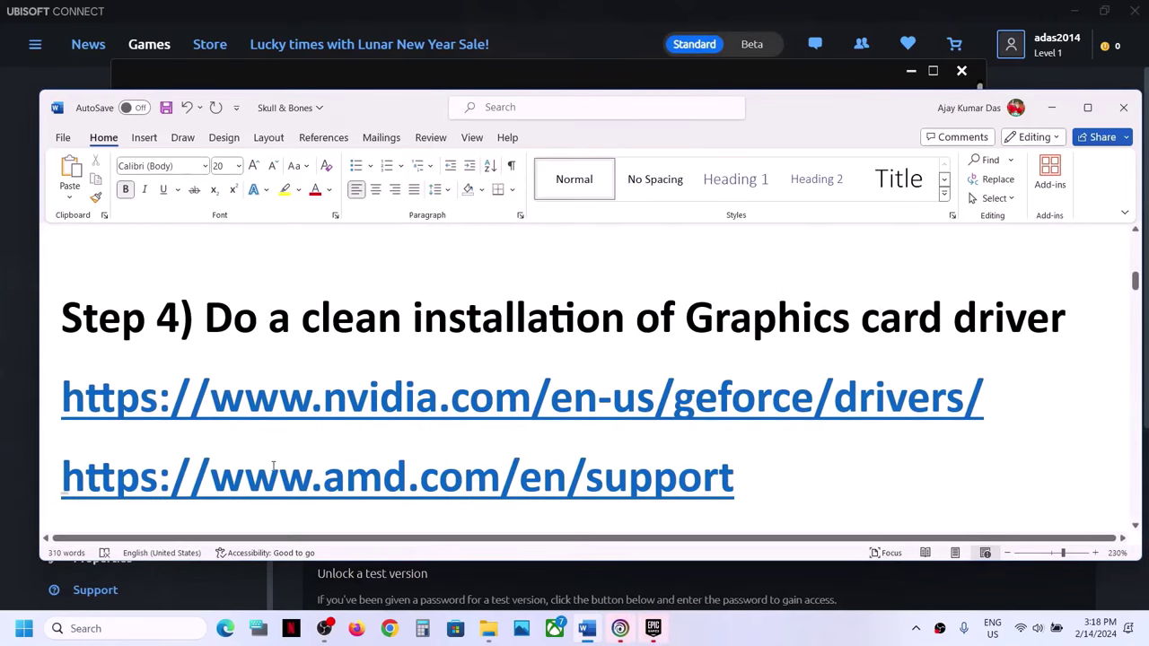
drag(280, 477, 382, 478)
double_click(335, 410)
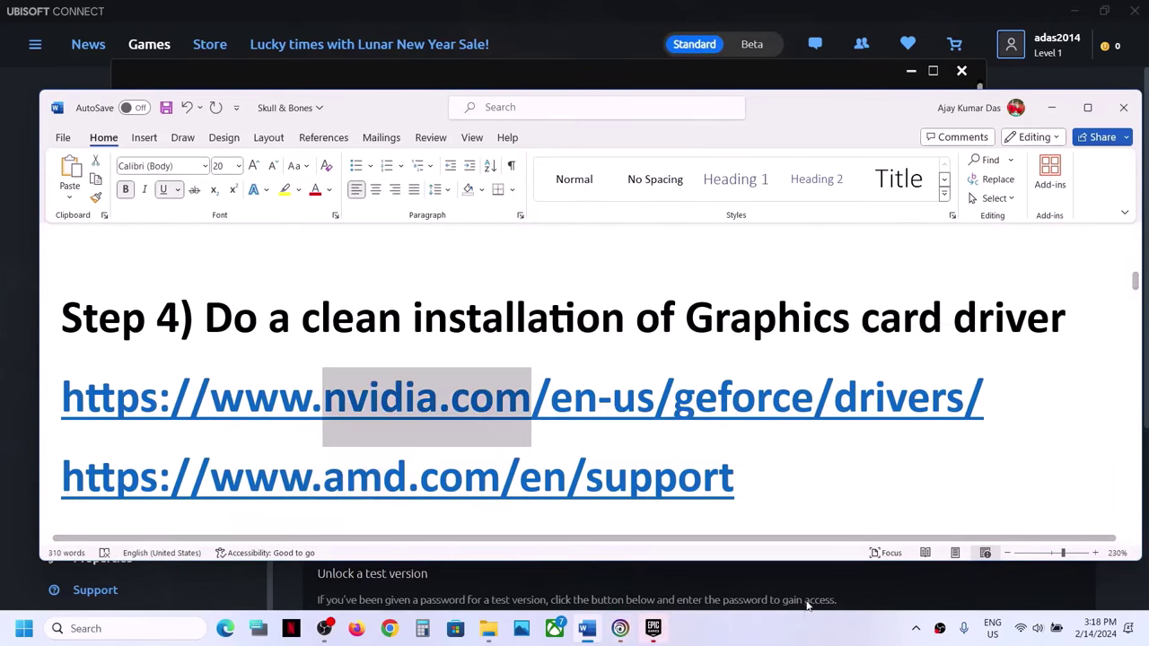
click(788, 633)
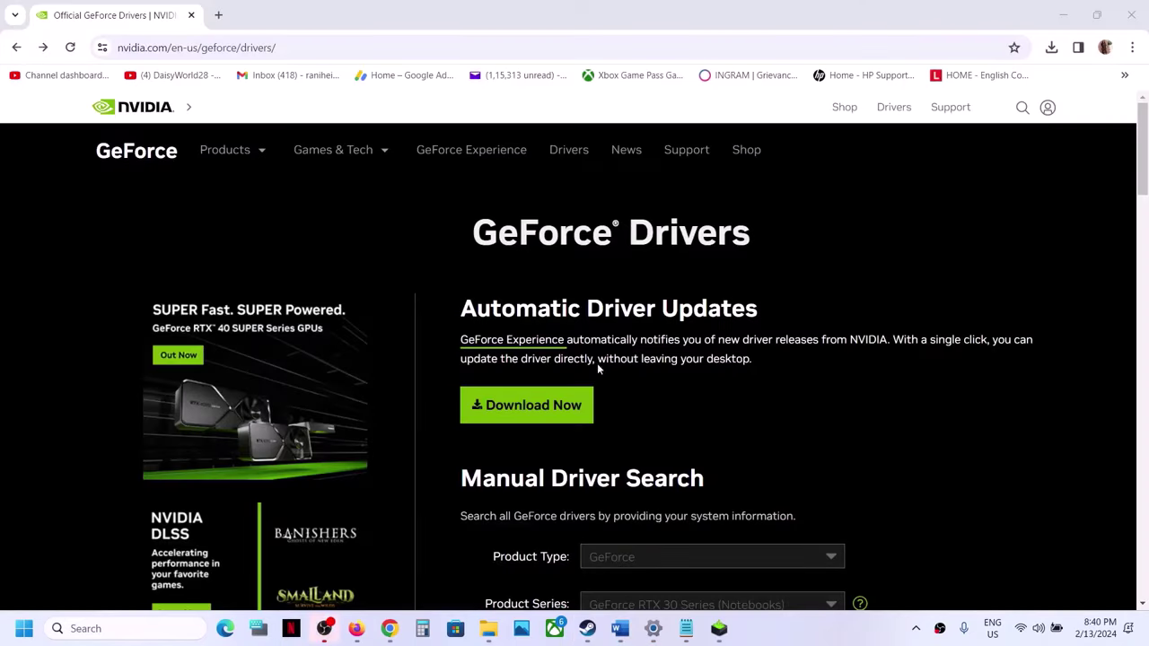
Set the manual driver search to GeForce, GeForce RTX 30 Series (Notebooks) and GeForce RTX 3050 Laptop GPU on NVIDIA's GeForce Drivers page
scroll(678, 387, down, 3)
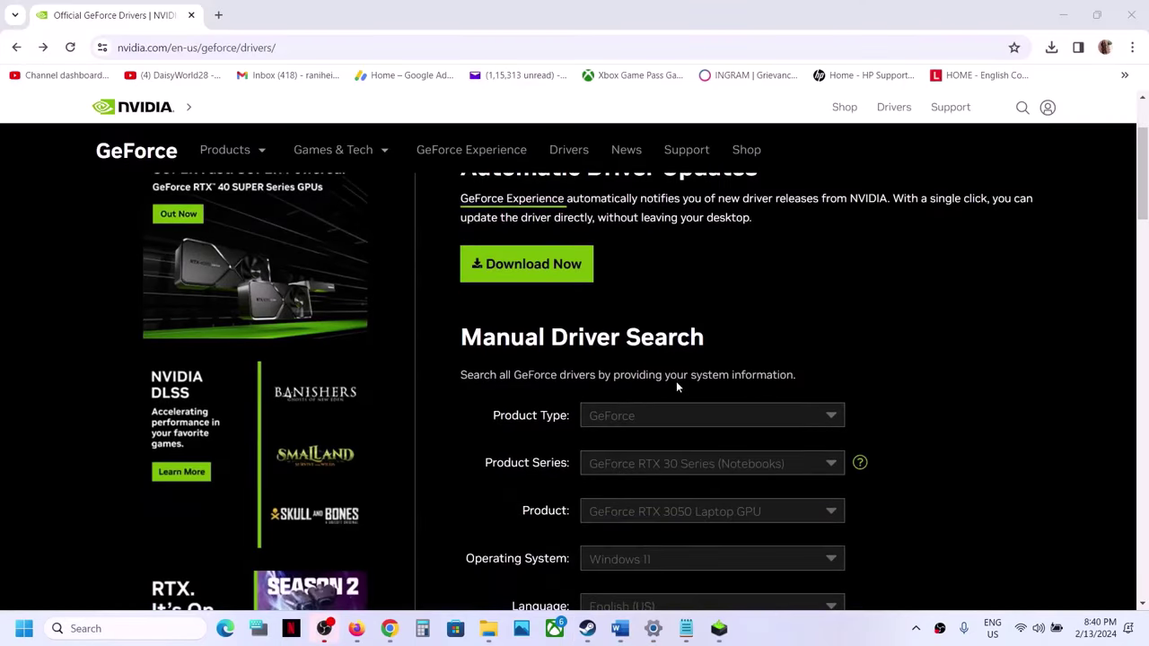
click(652, 335)
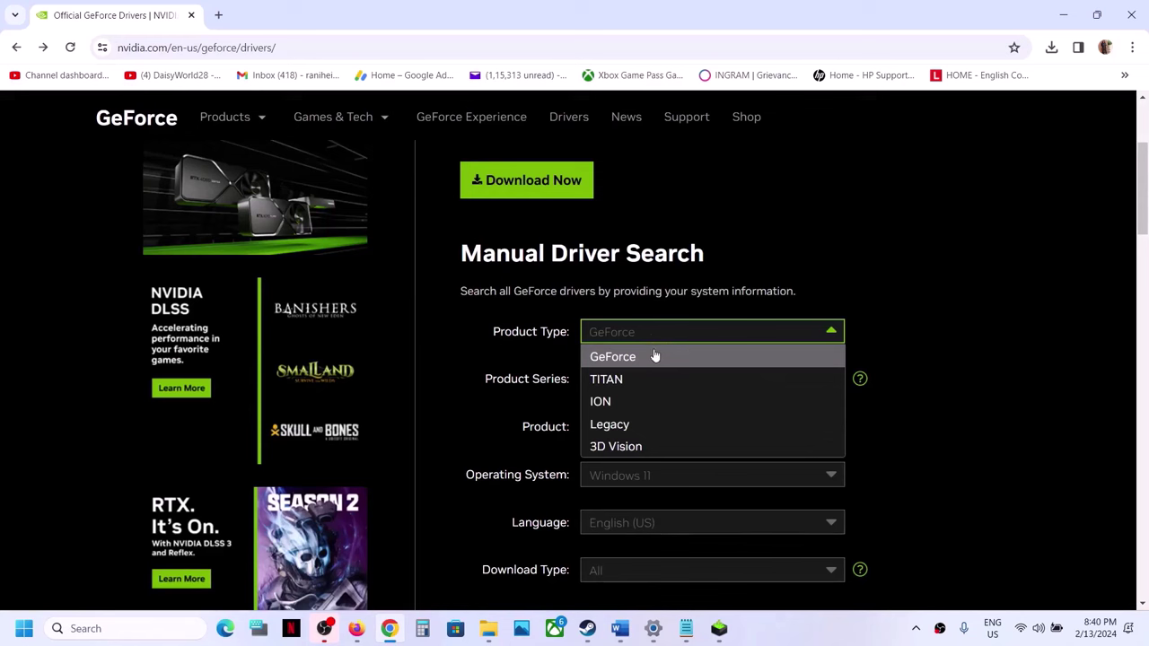
click(652, 358)
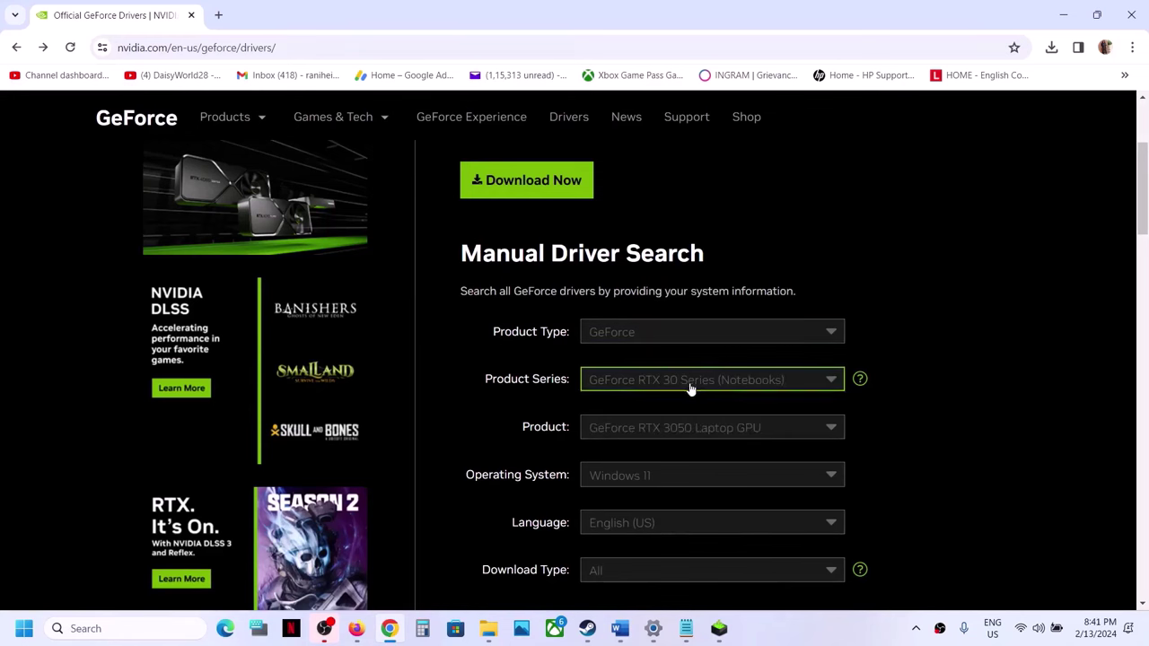
click(690, 384)
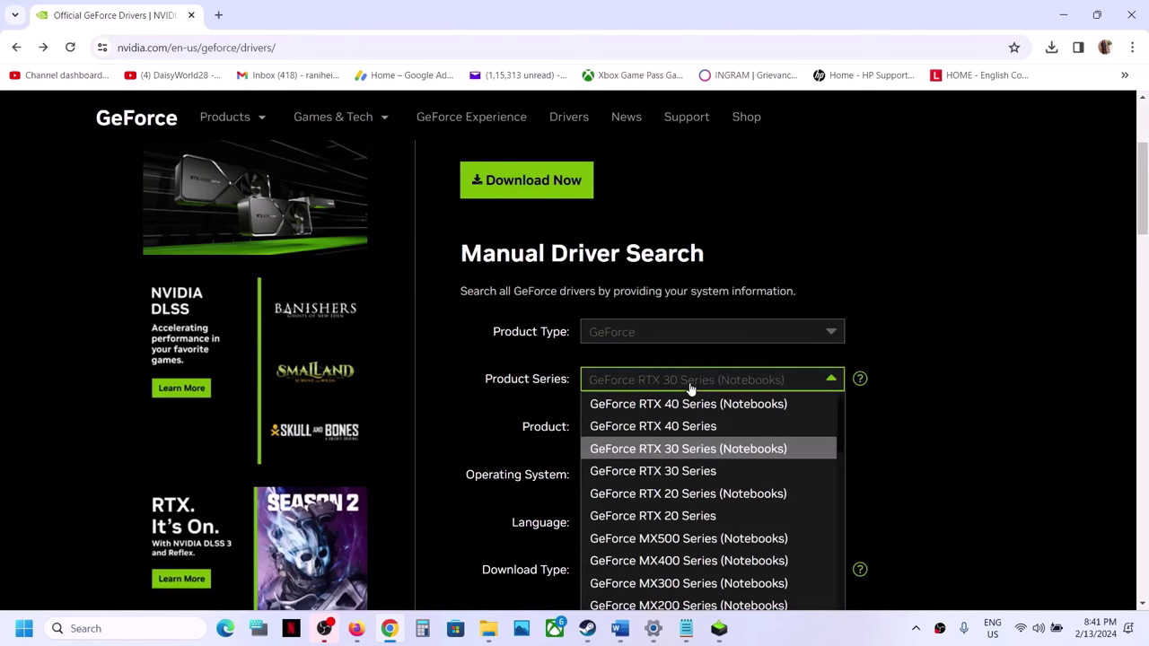
click(743, 455)
click(692, 437)
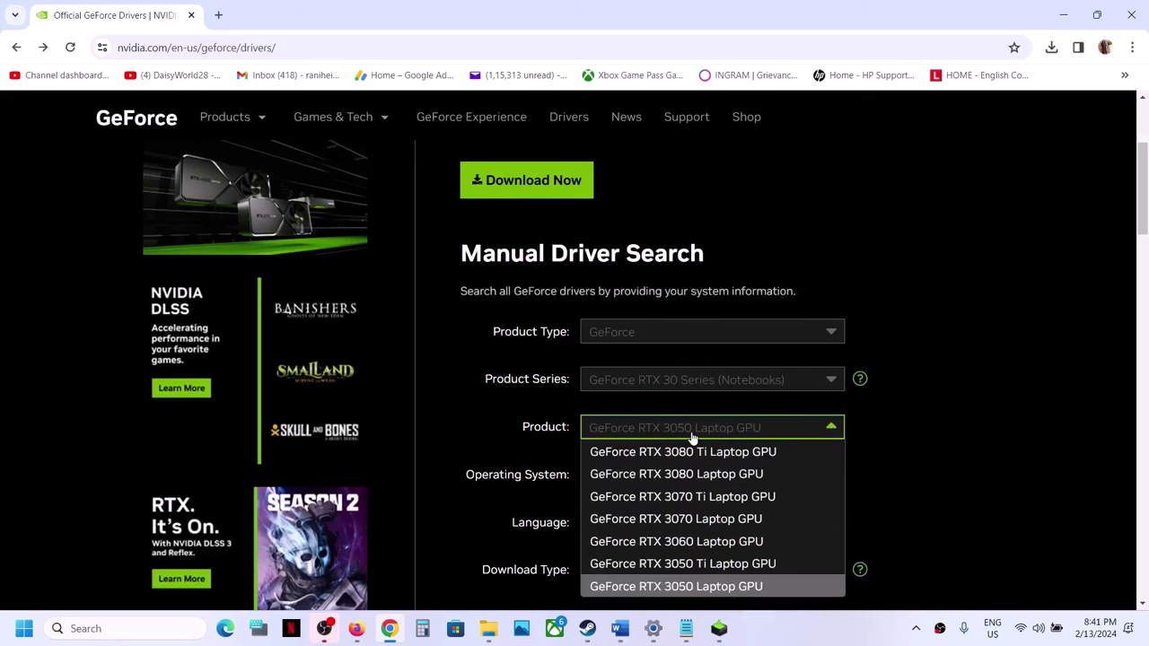
click(715, 587)
Choose Windows 11 as the operating system and start the driver search
scroll(638, 405, down, 2)
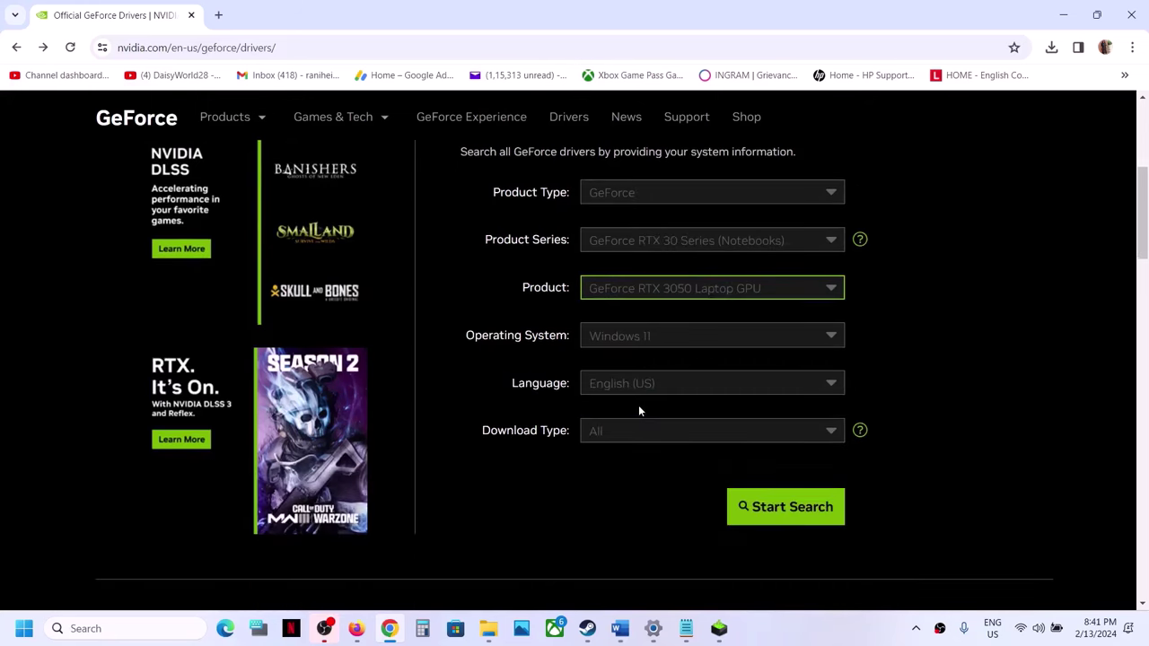
click(665, 337)
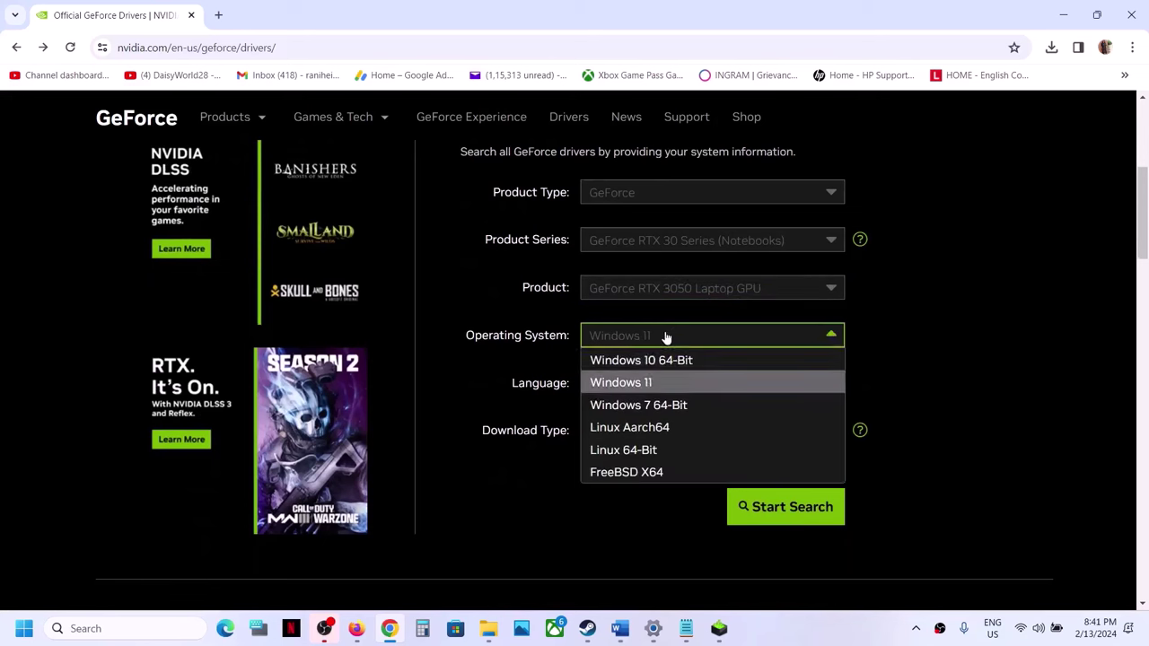
click(661, 383)
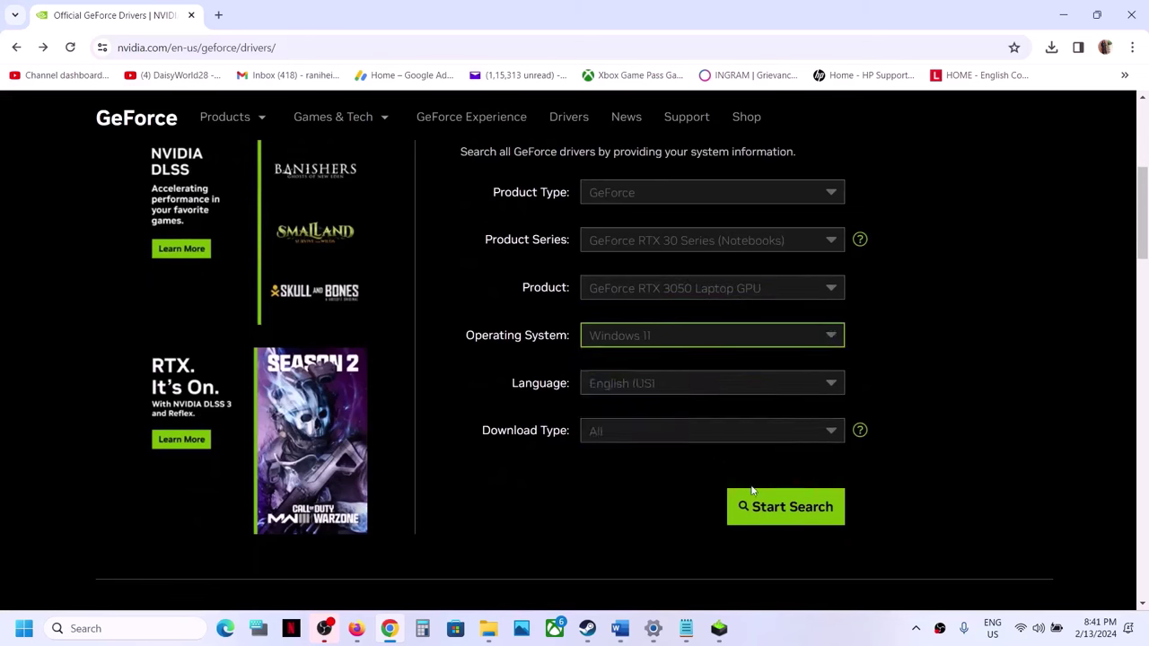
click(765, 513)
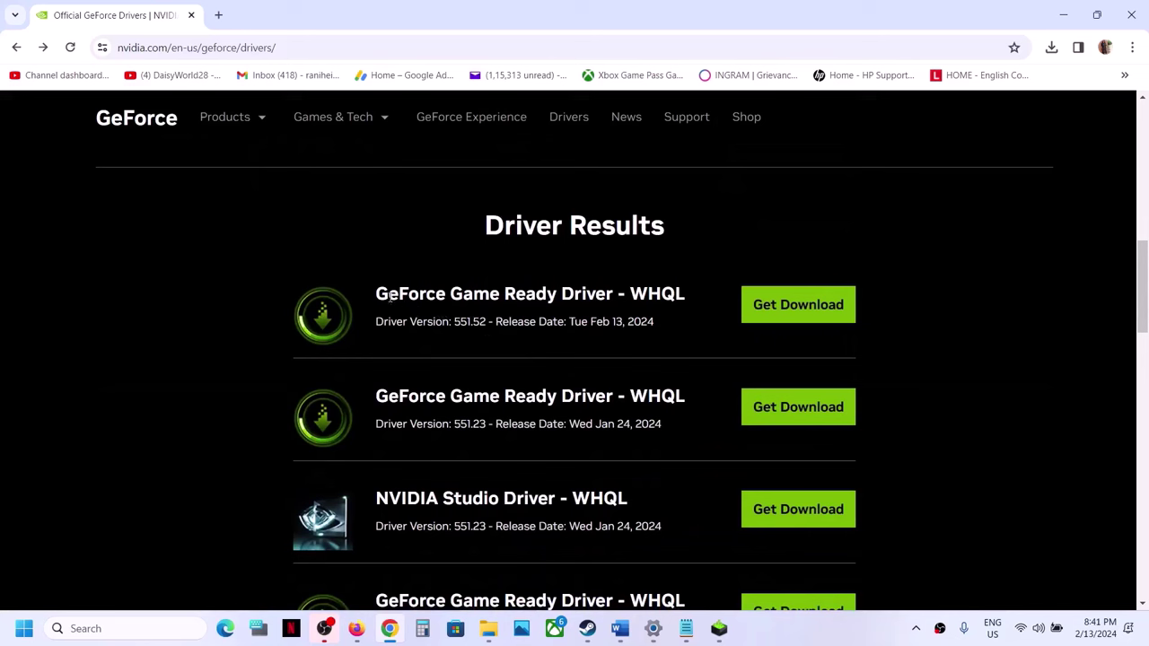
Download the GeForce Game Ready Driver - WHQL, version 551.52, from the driver results
drag(372, 299, 609, 294)
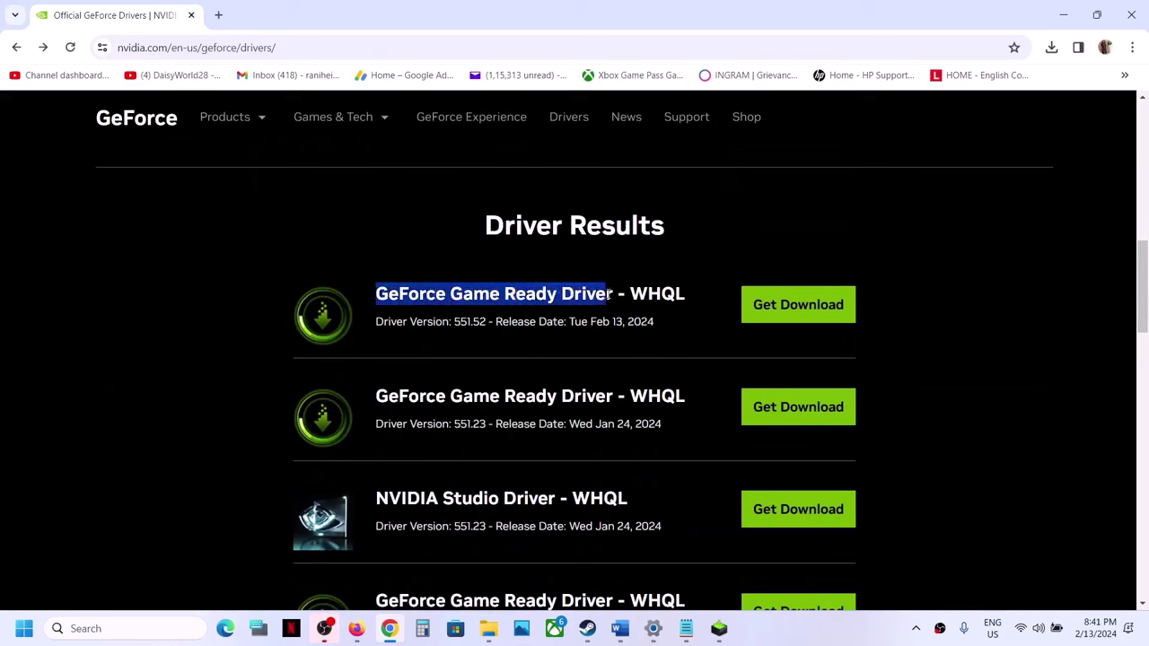
drag(366, 330, 455, 323)
click(489, 321)
click(771, 303)
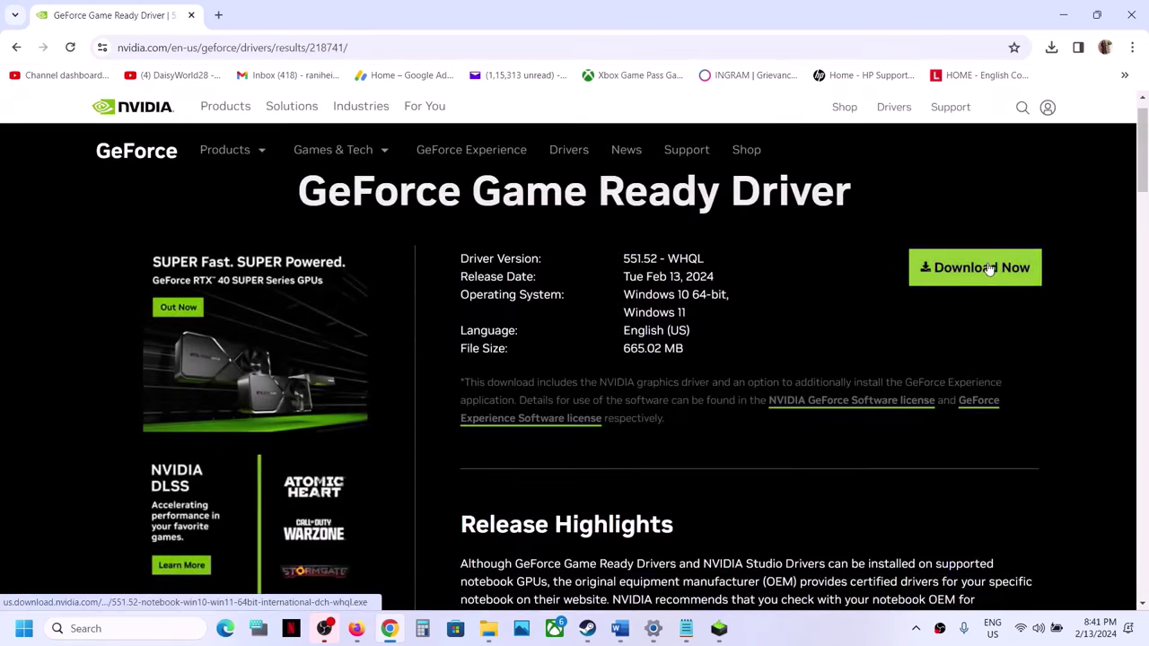
click(988, 267)
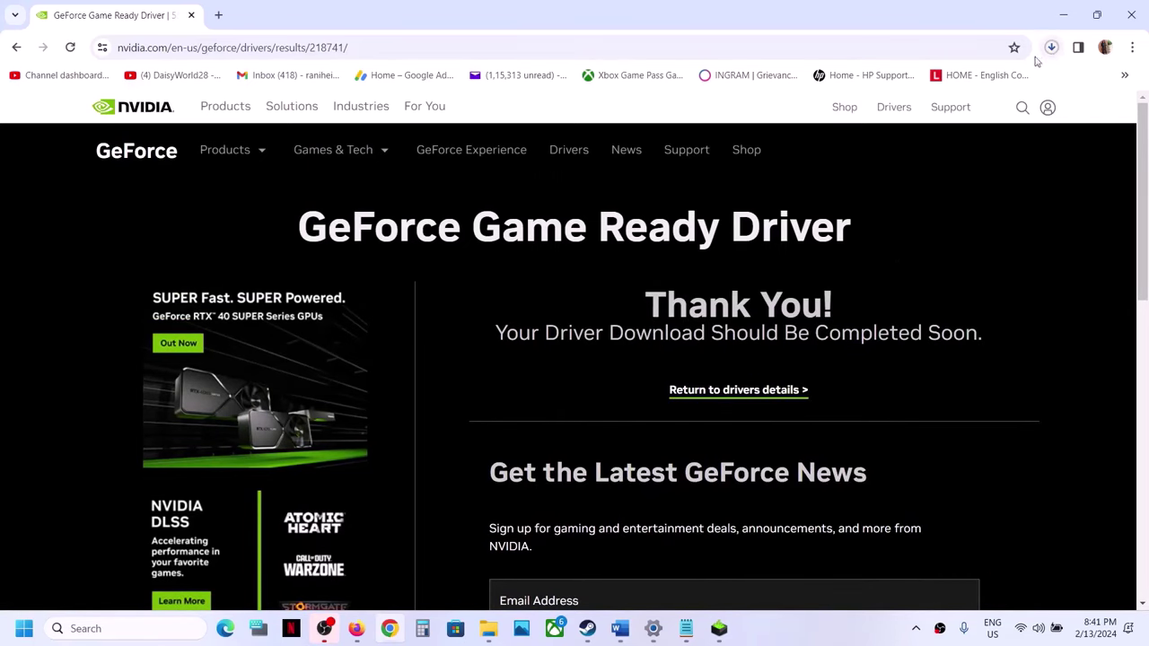
In the NVIDIA Installer, accept the license and proceed with a Custom (Advanced) installation set to perform a clean installation
click(719, 629)
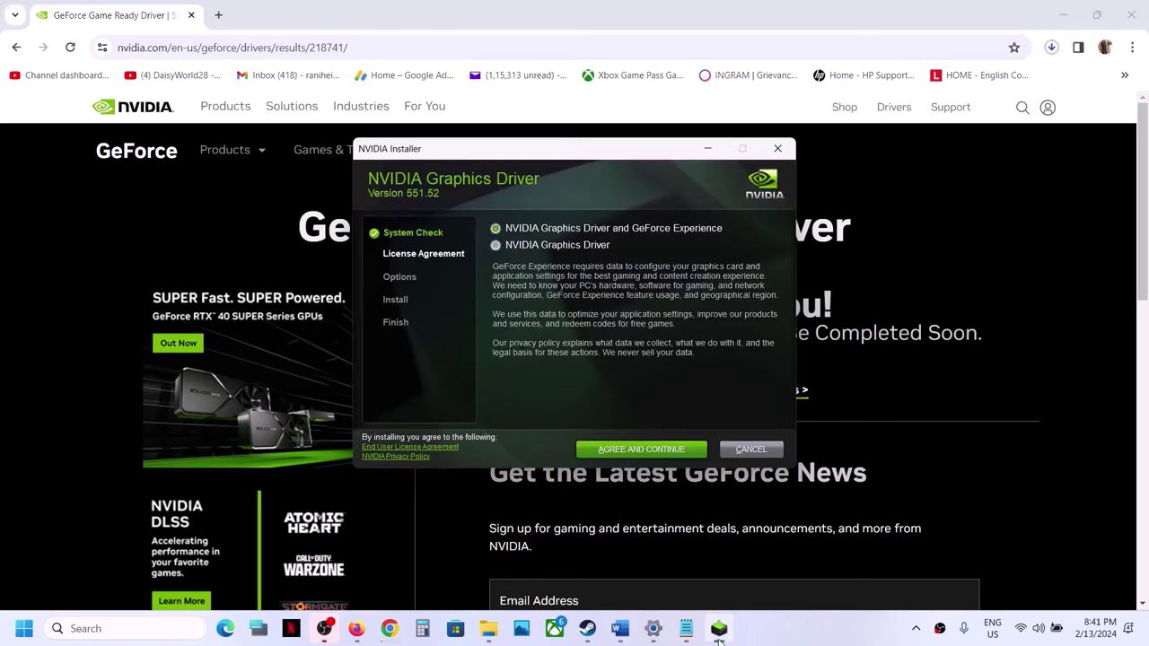
click(658, 454)
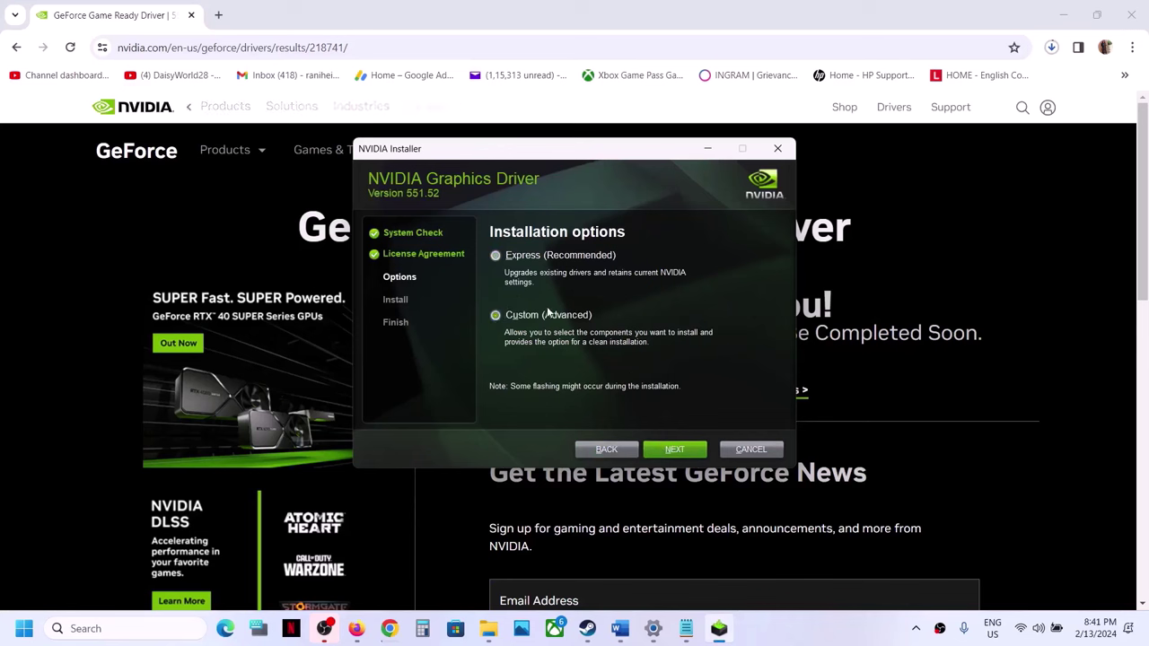
click(682, 452)
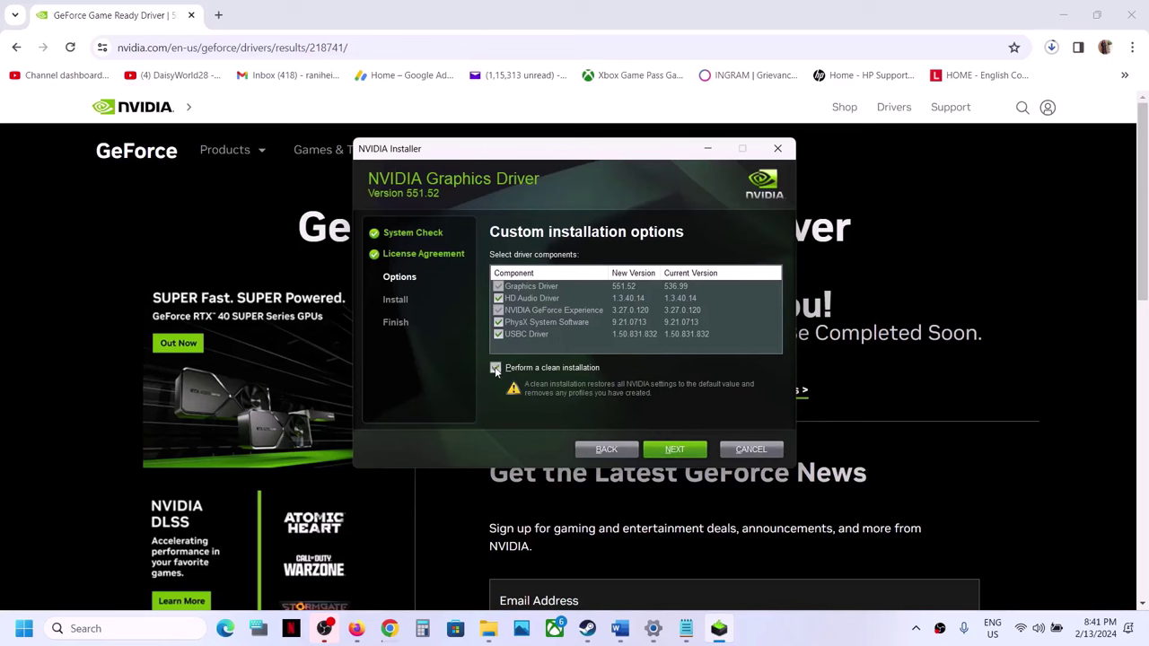
click(674, 451)
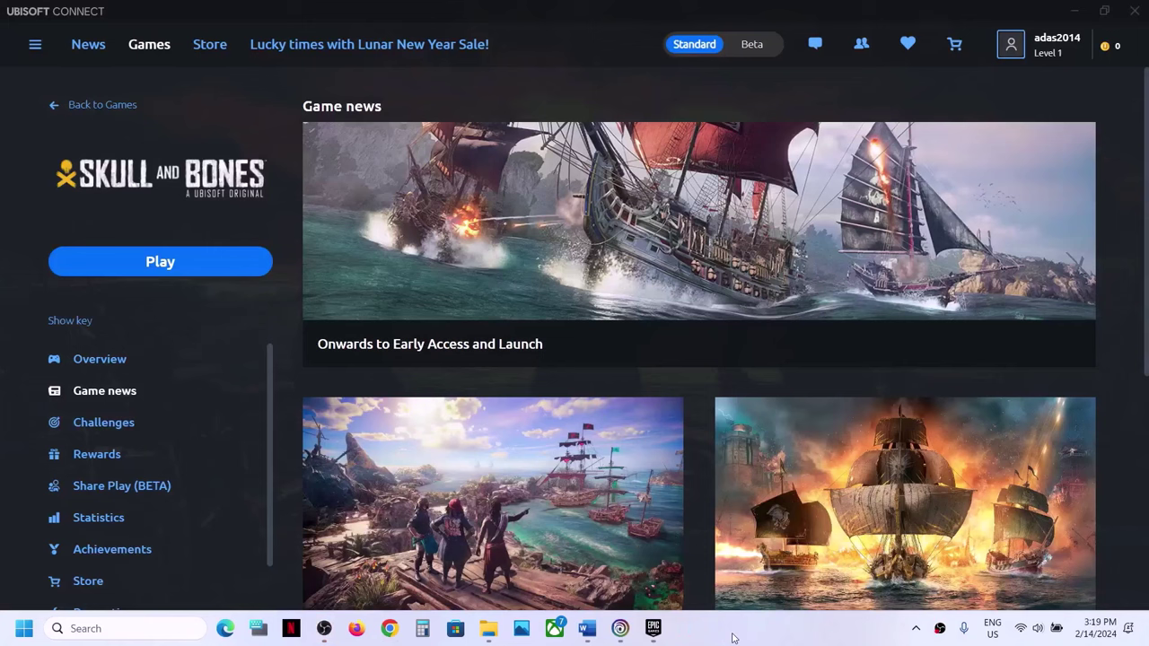
Return to the Word document and read Step 5 on running the game on the dedicated graphics card
click(587, 629)
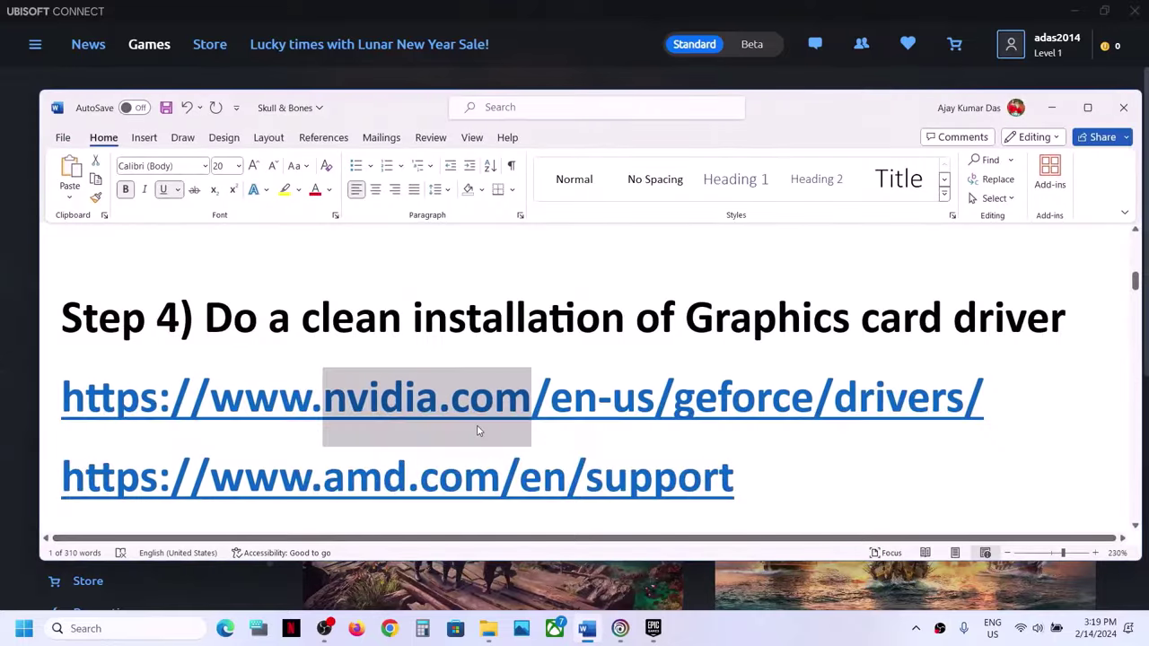
scroll(478, 426, down, 3)
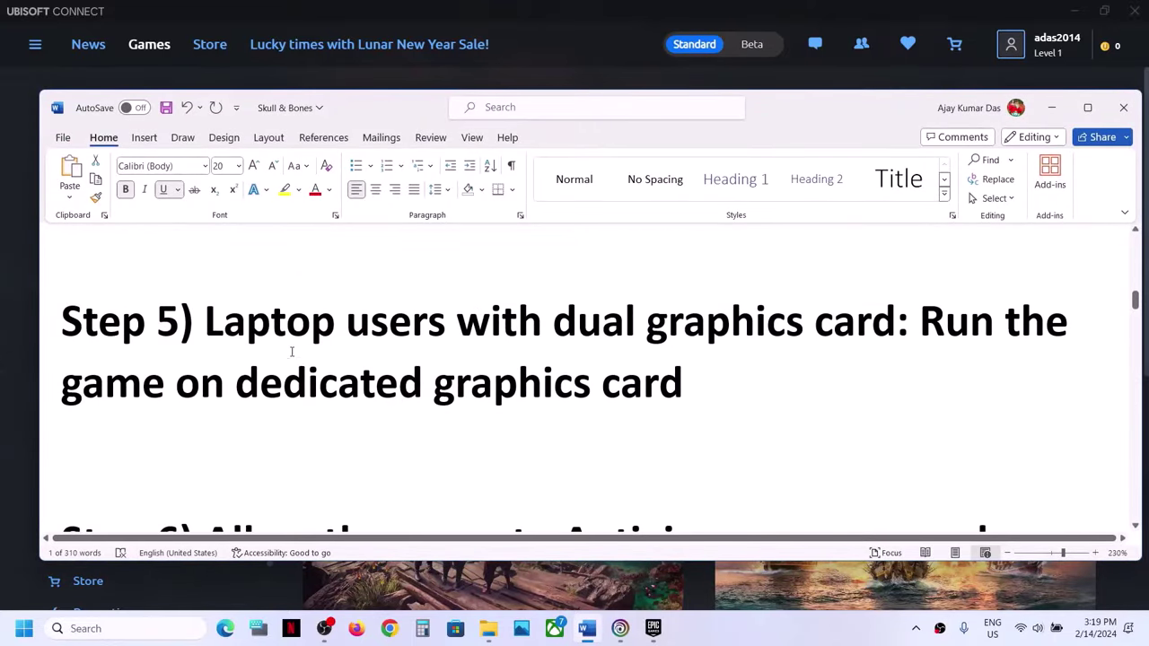
drag(257, 338, 736, 389)
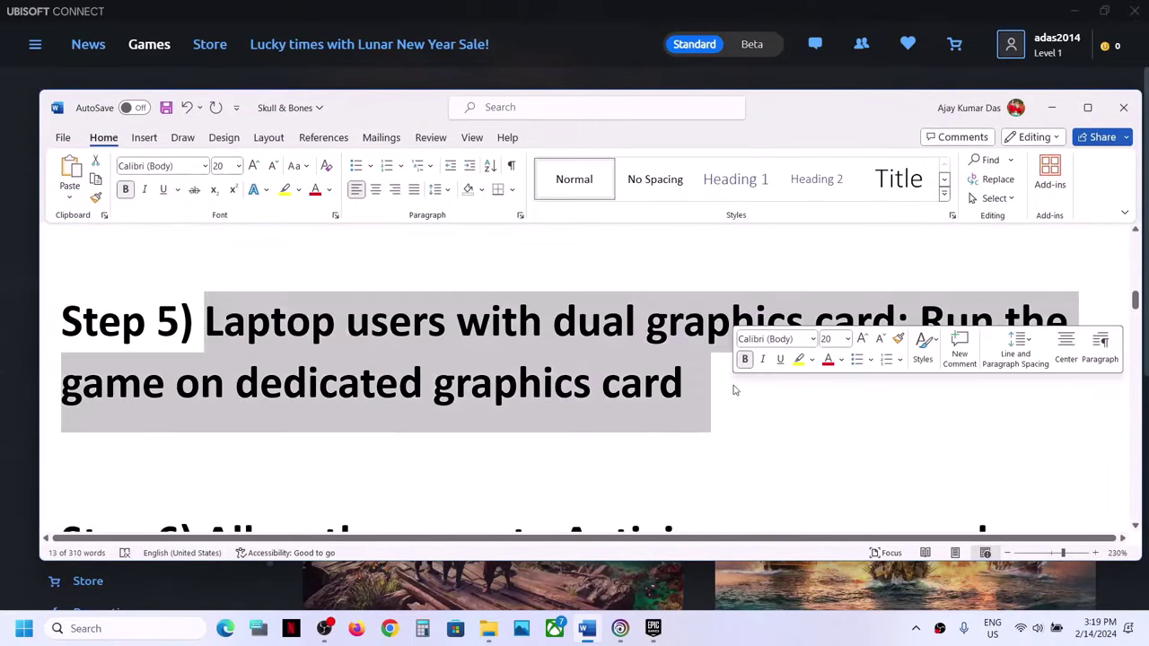
double_click(515, 378)
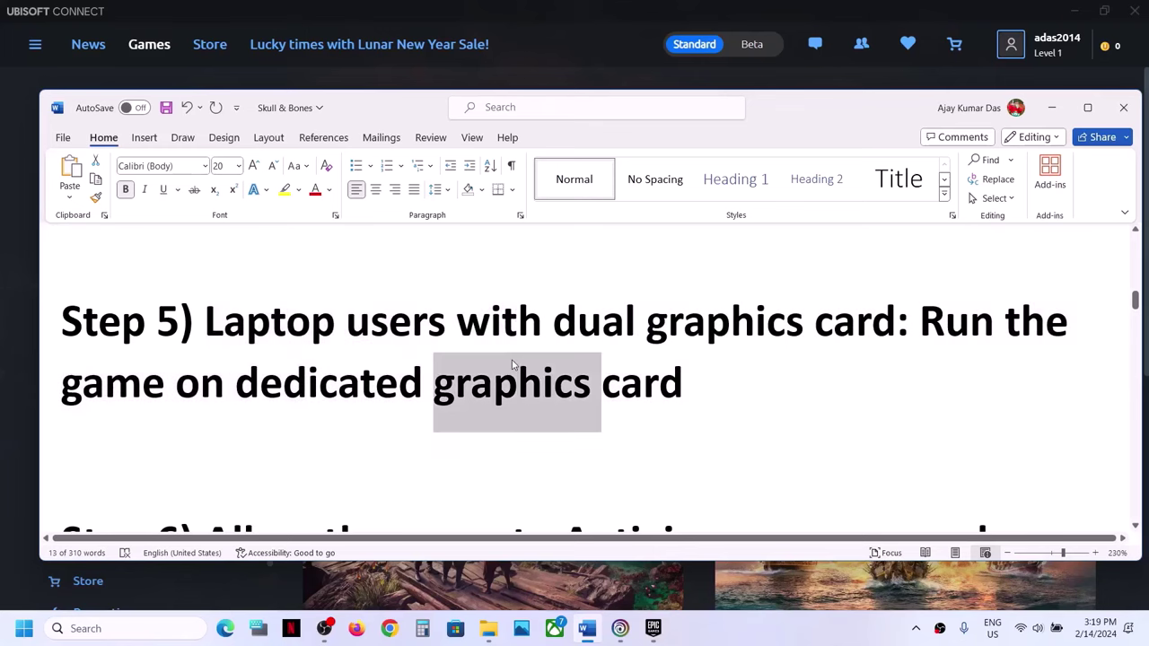
Search Windows for graphics settings and open the Graphics settings page
click(160, 631)
text(graphics settings)
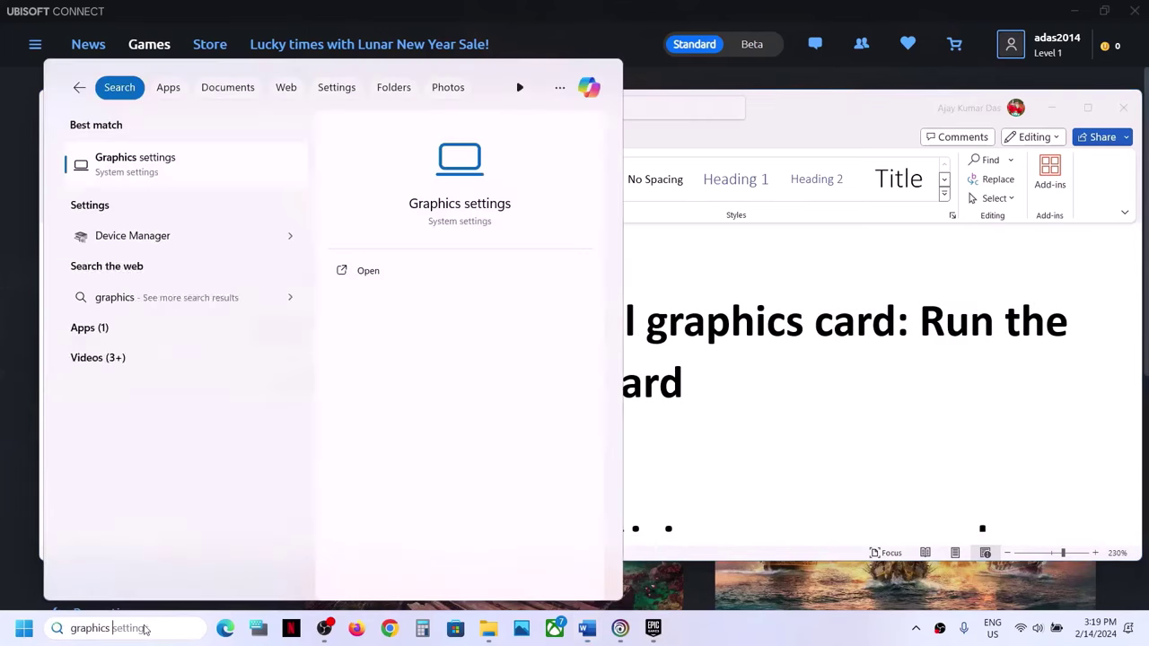
click(143, 164)
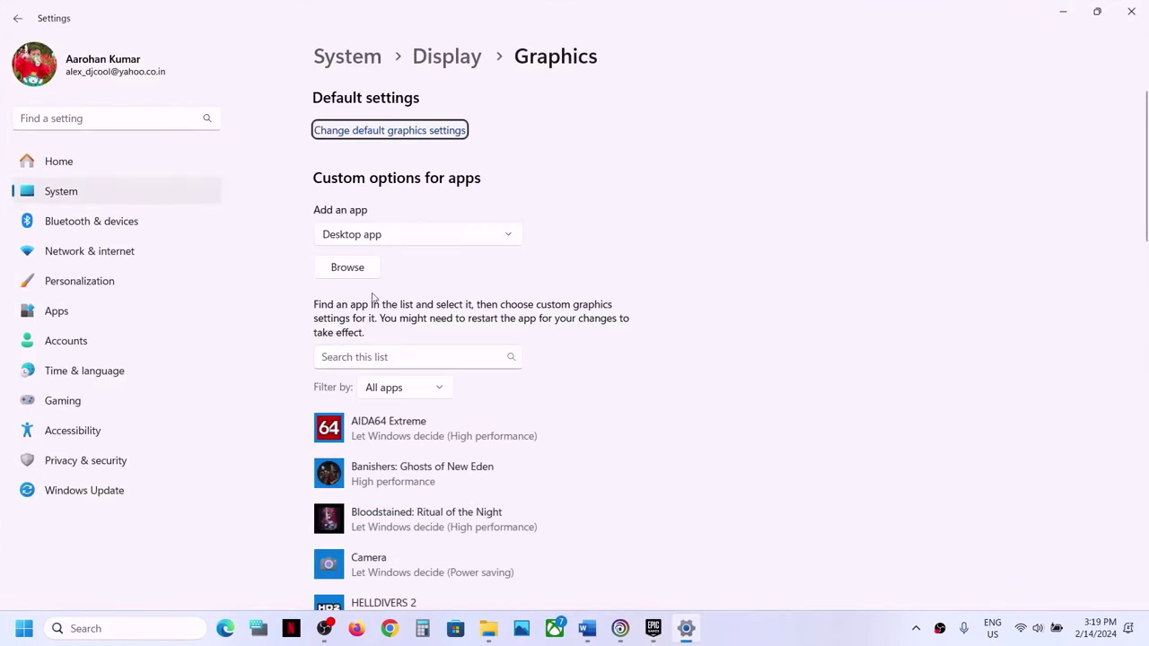
Add the skullandbones application from the f9b5d1f1a85e4a63acd3a4471cafed29 folder on drive C to the custom graphics options for apps
click(359, 266)
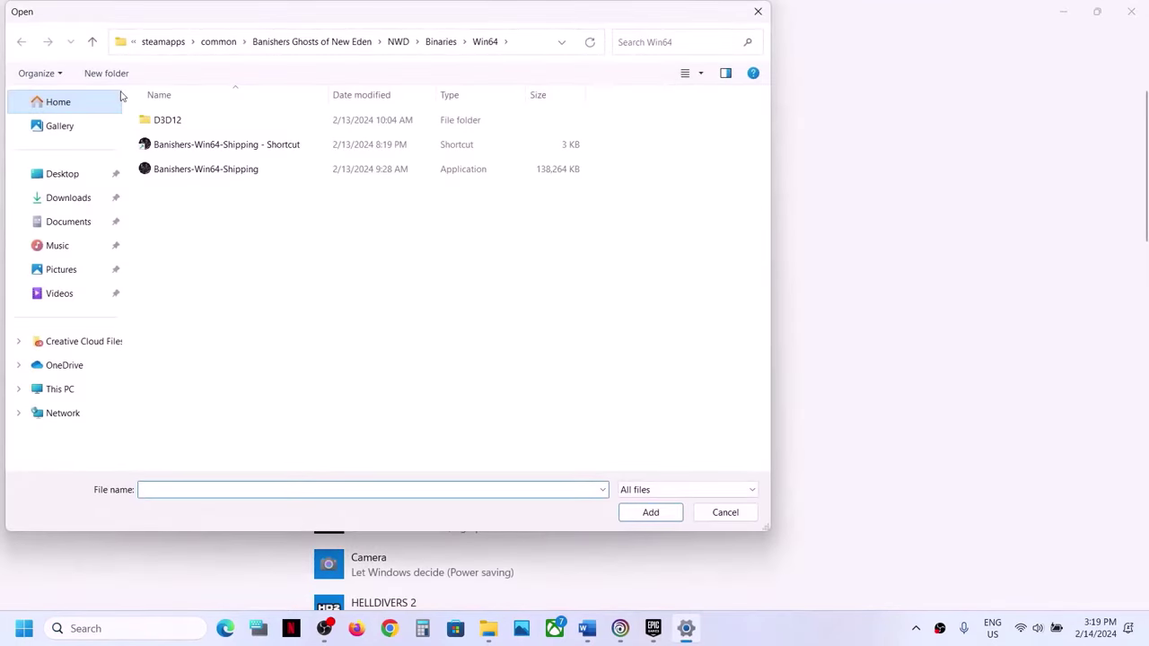
click(71, 389)
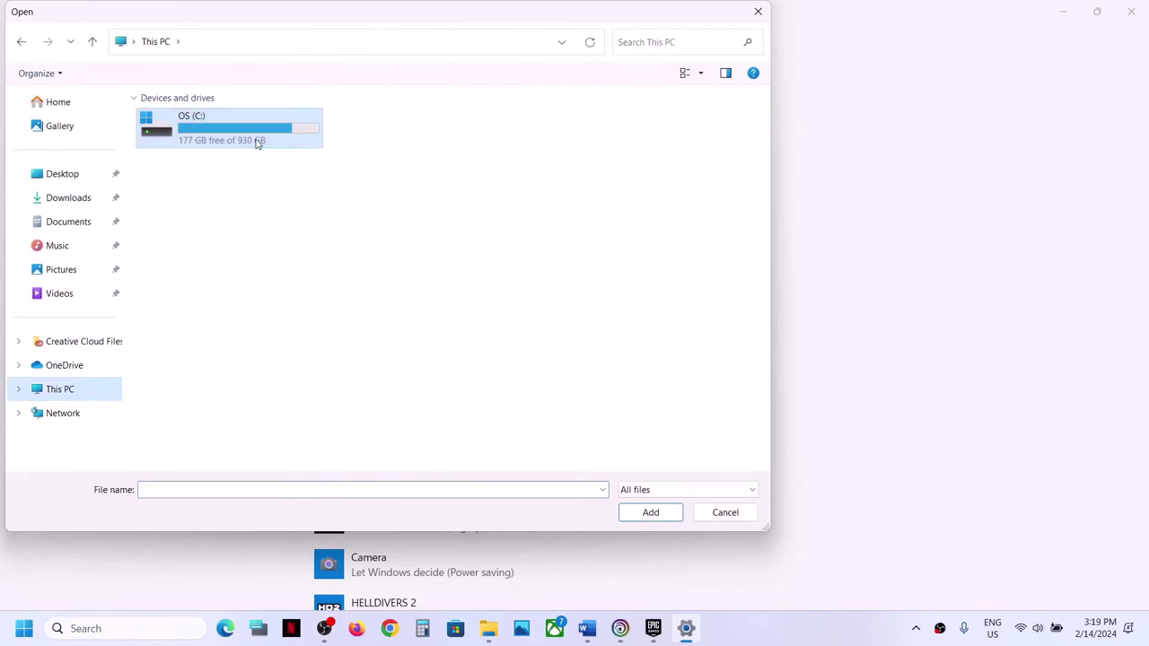
double_click(251, 142)
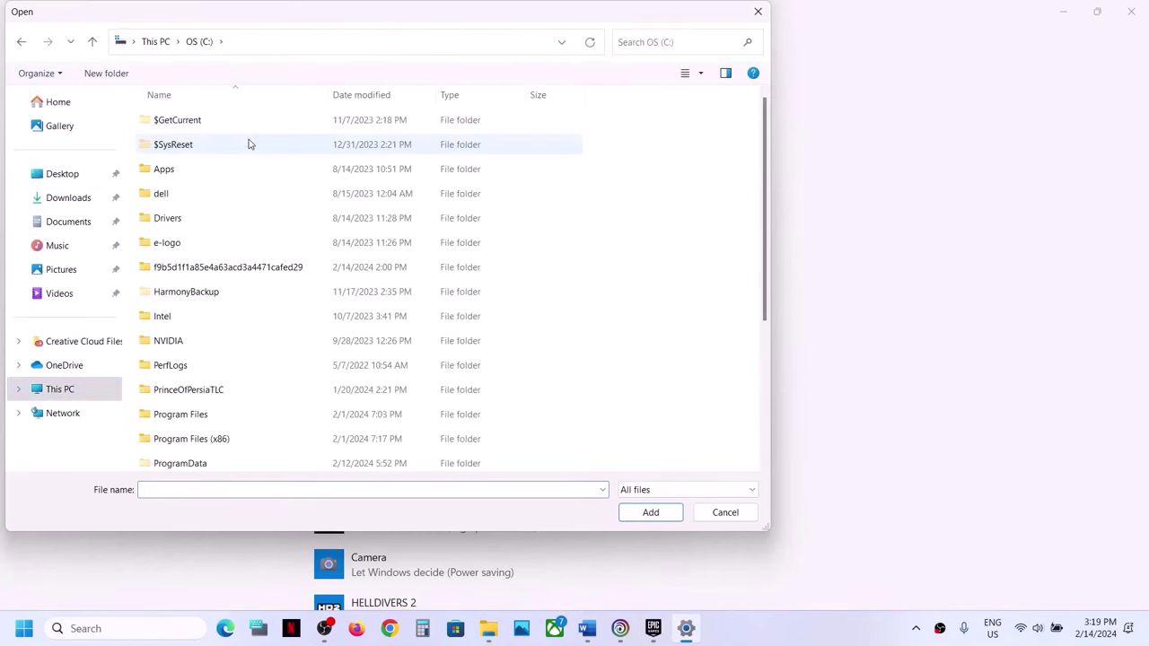
double_click(231, 269)
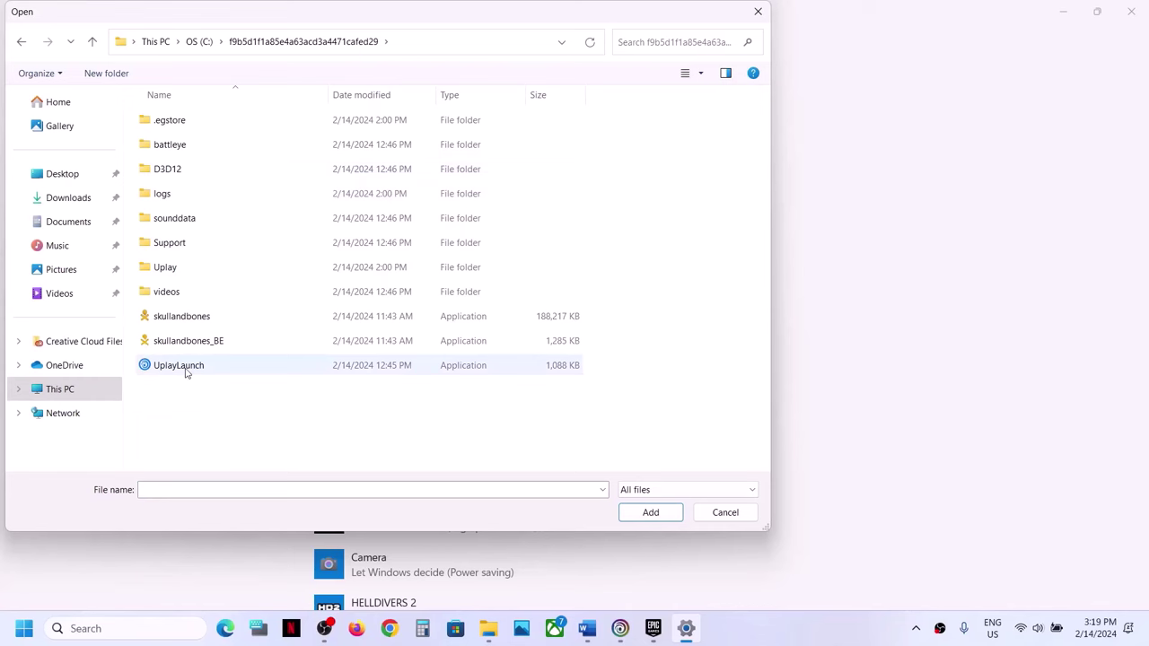
click(194, 319)
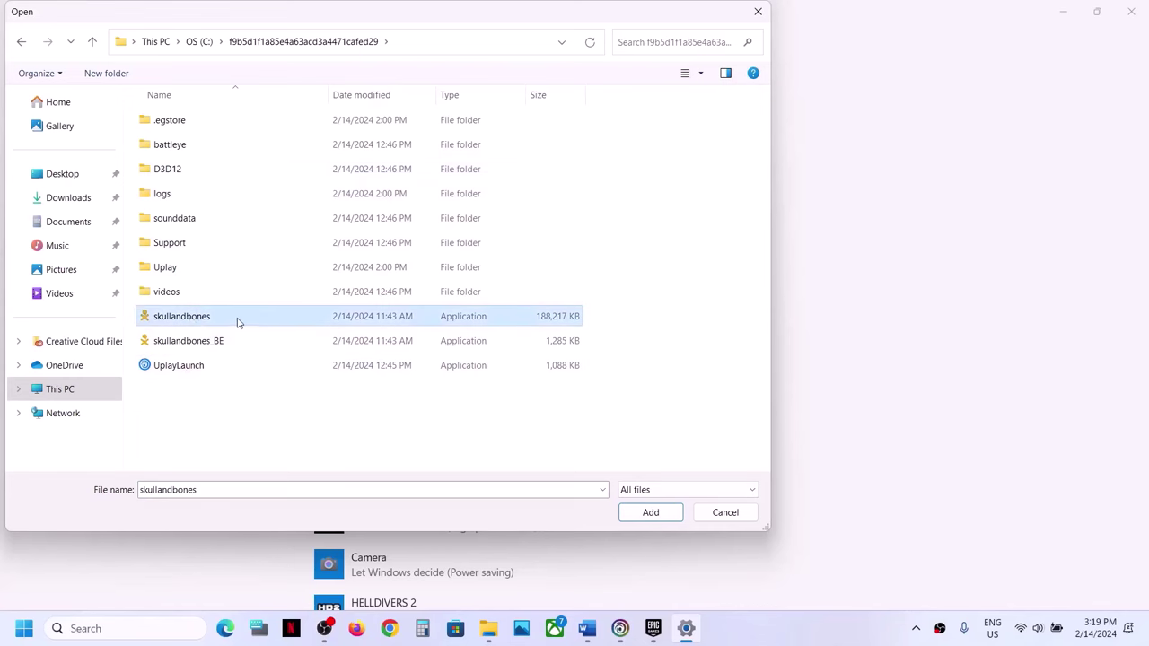
click(651, 513)
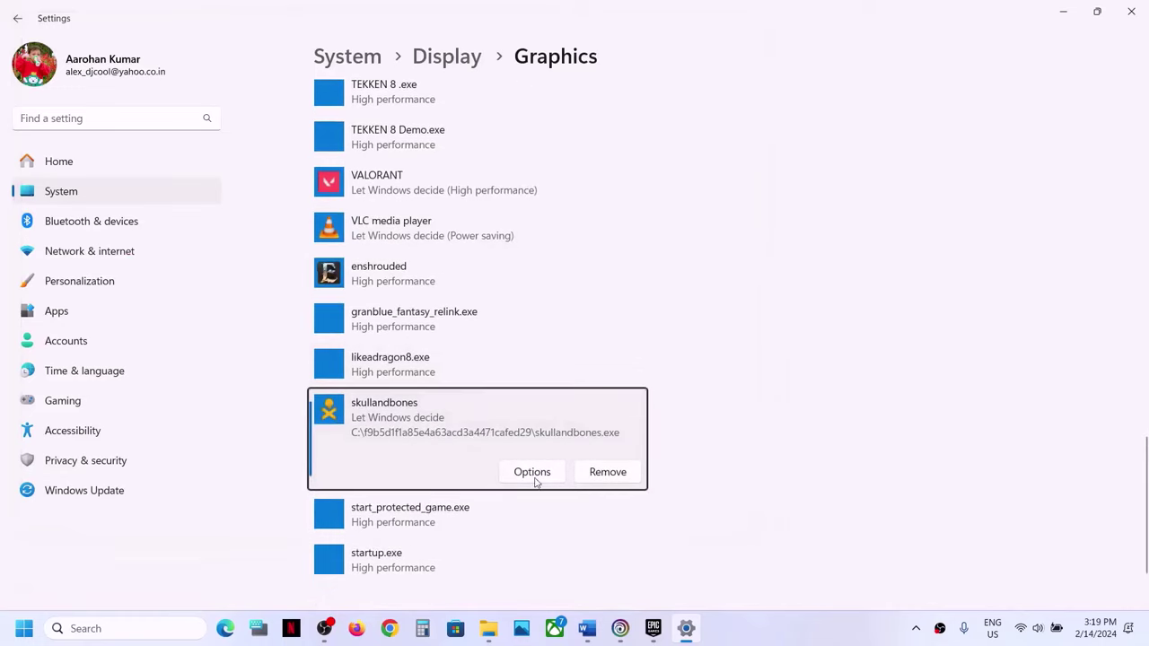
Set the graphics preference of skullandbones to High performance and save it
click(535, 476)
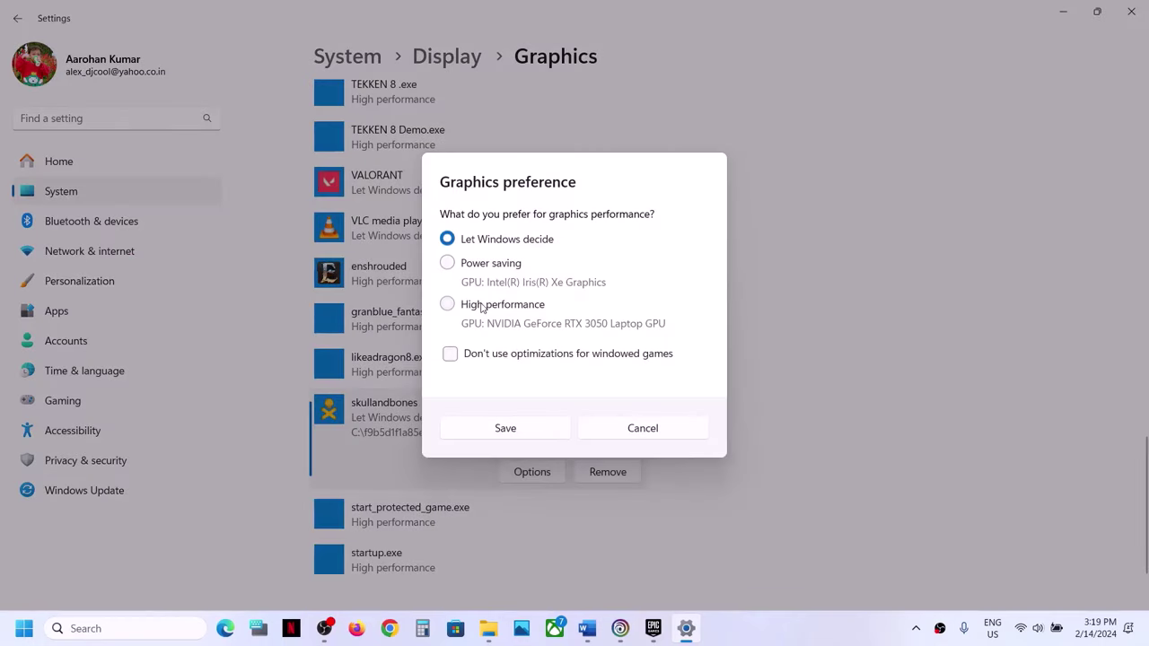
click(481, 305)
click(523, 430)
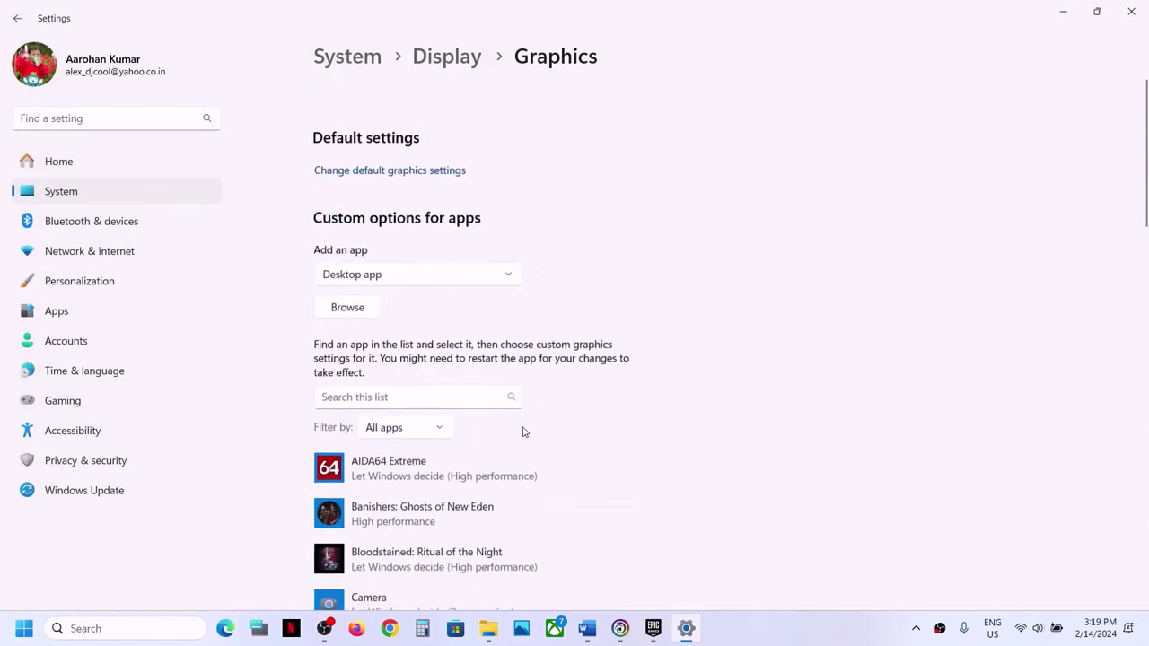
Add skullandbones_BE to the custom graphics options for apps and save its graphics preference as High performance
click(351, 315)
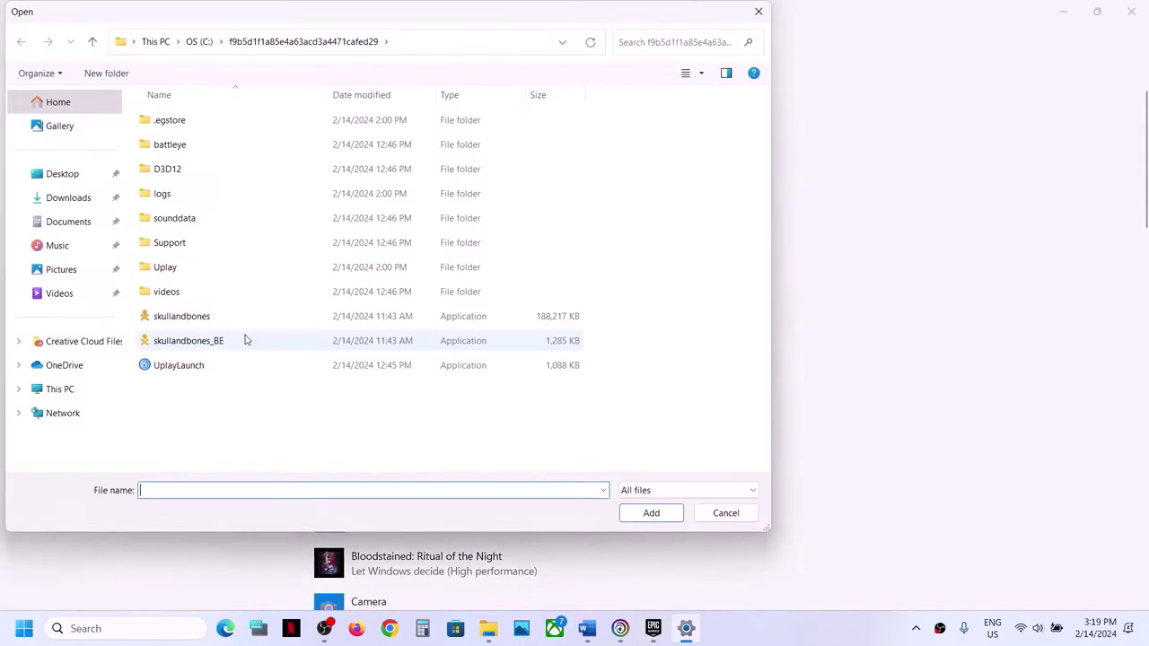
click(213, 351)
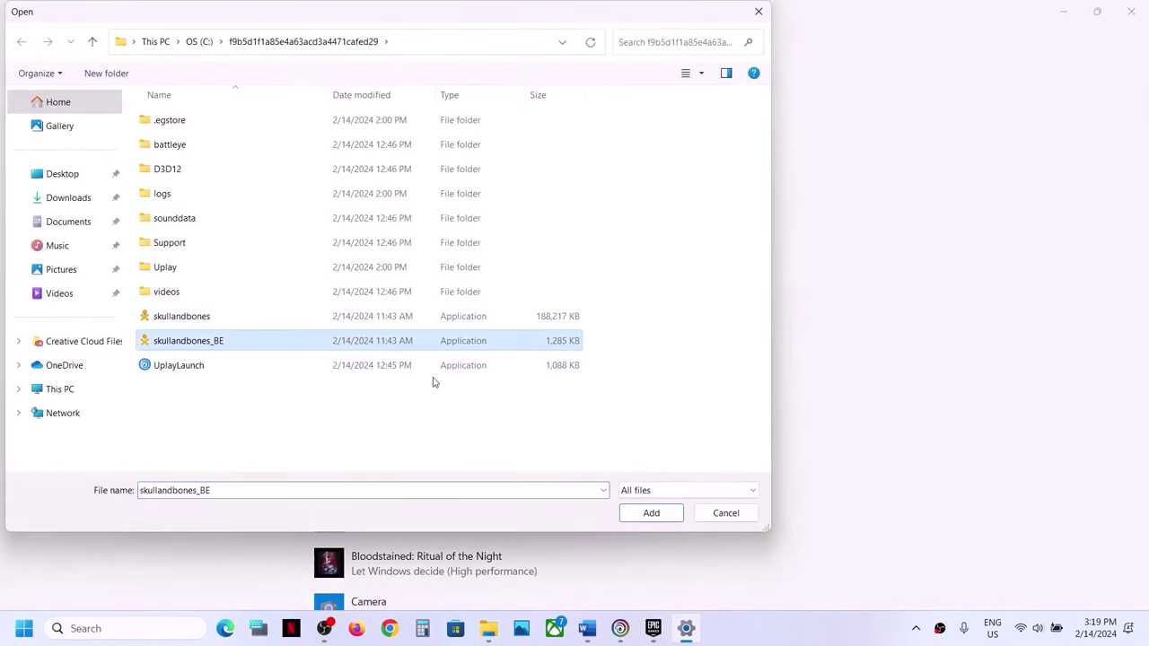
click(651, 513)
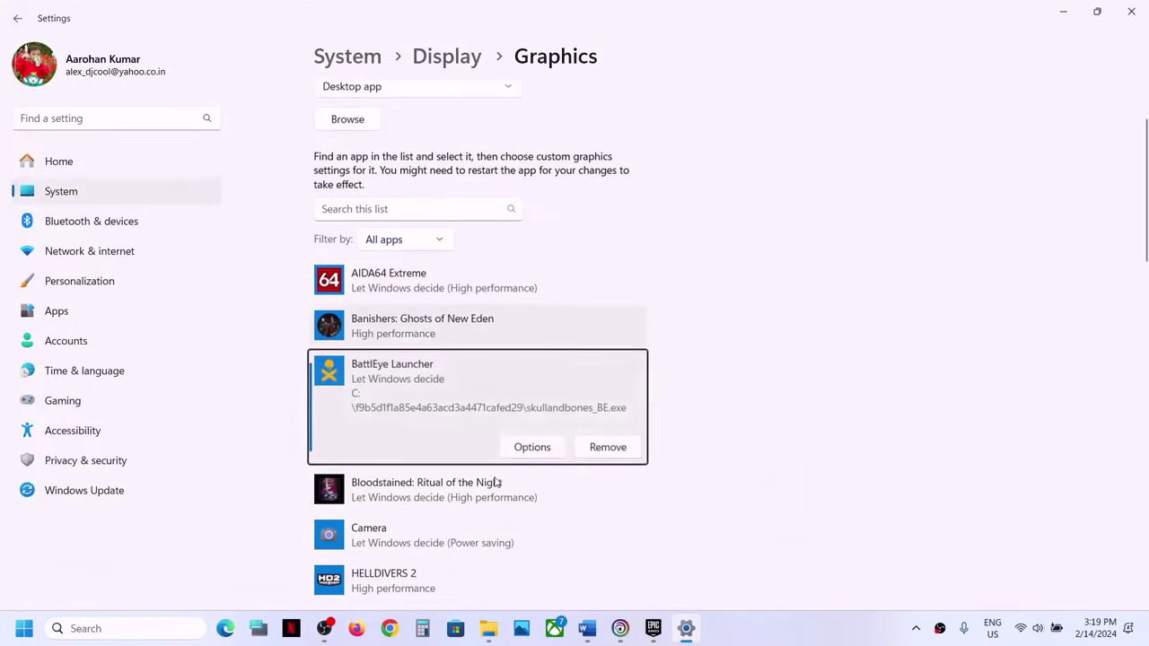
click(533, 448)
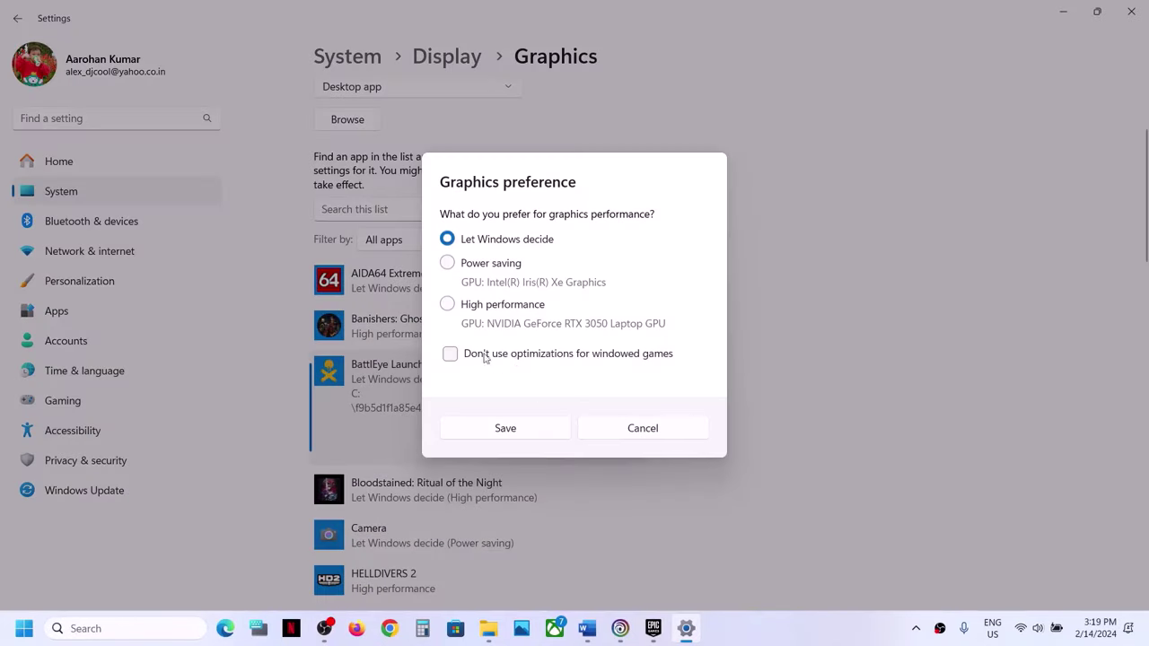
click(478, 305)
click(536, 435)
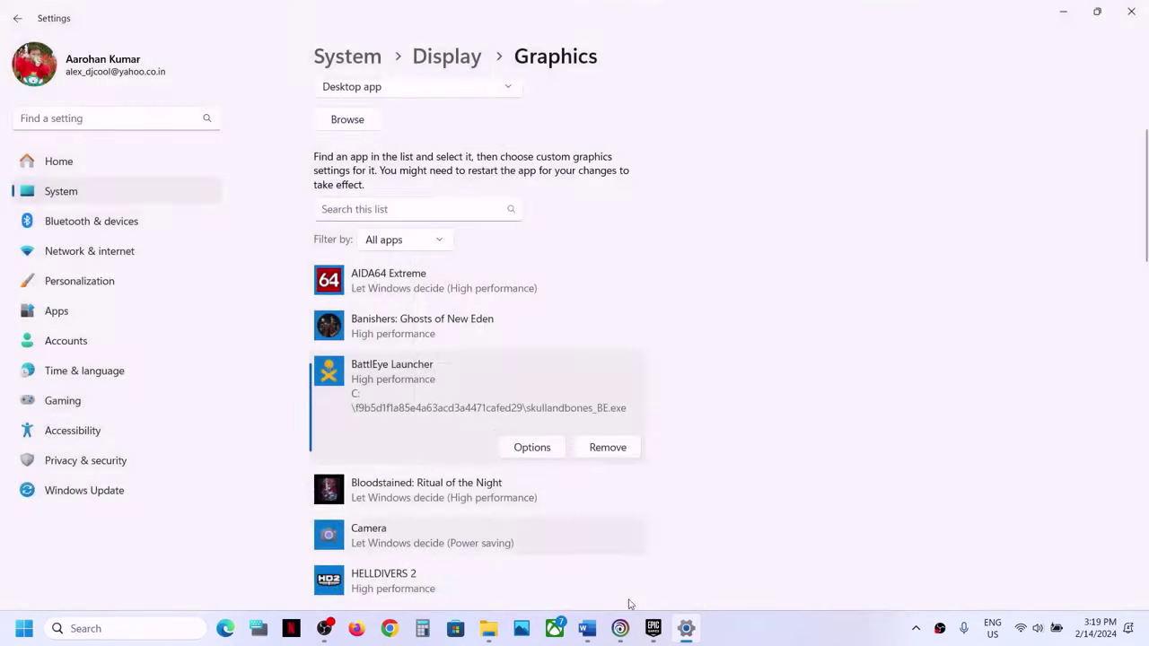
Switch to the Word document and read Step 6 on allowing the game through the antivirus program and Windows Security
mouse_move(633, 618)
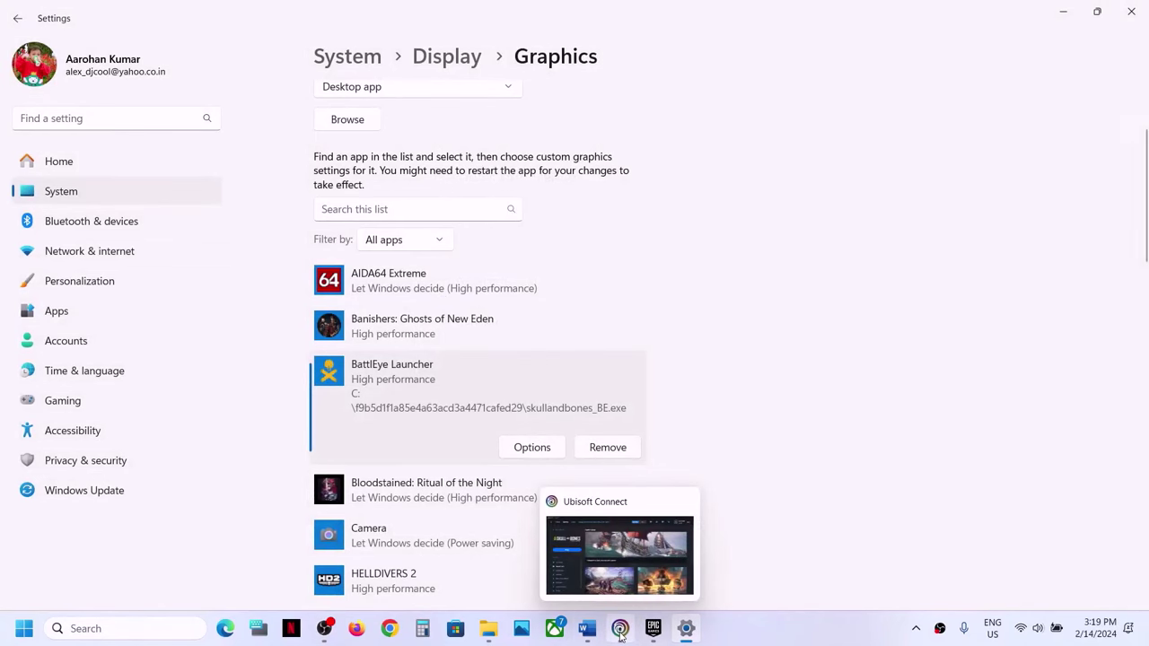
click(587, 629)
scroll(442, 384, down, 3)
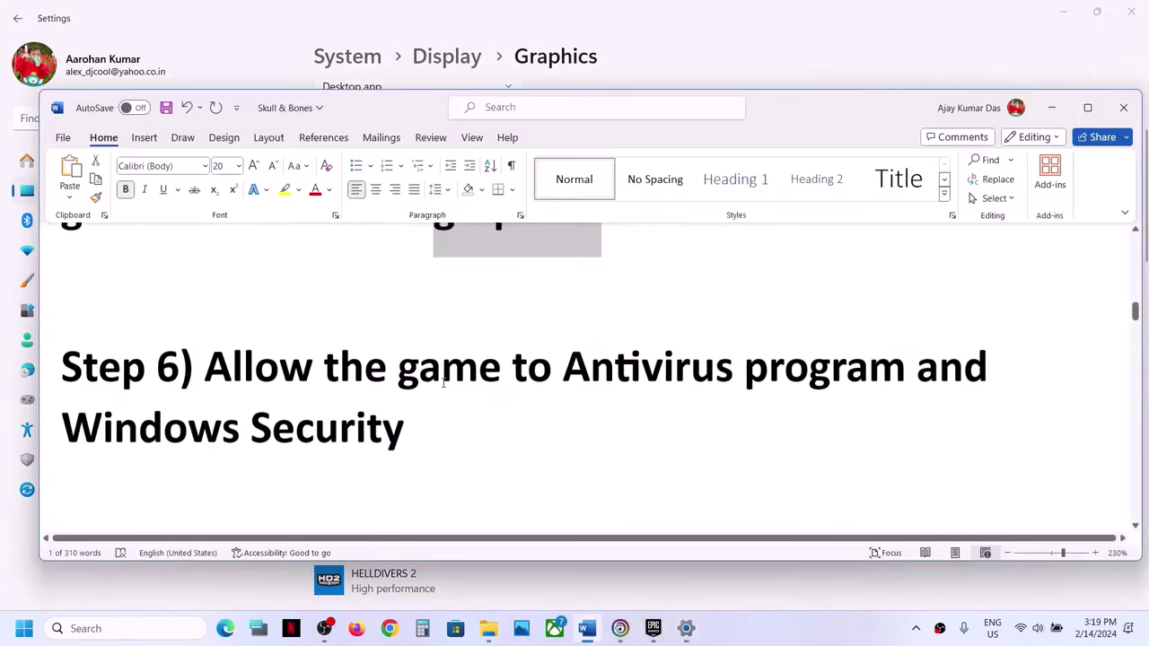
drag(260, 348, 531, 398)
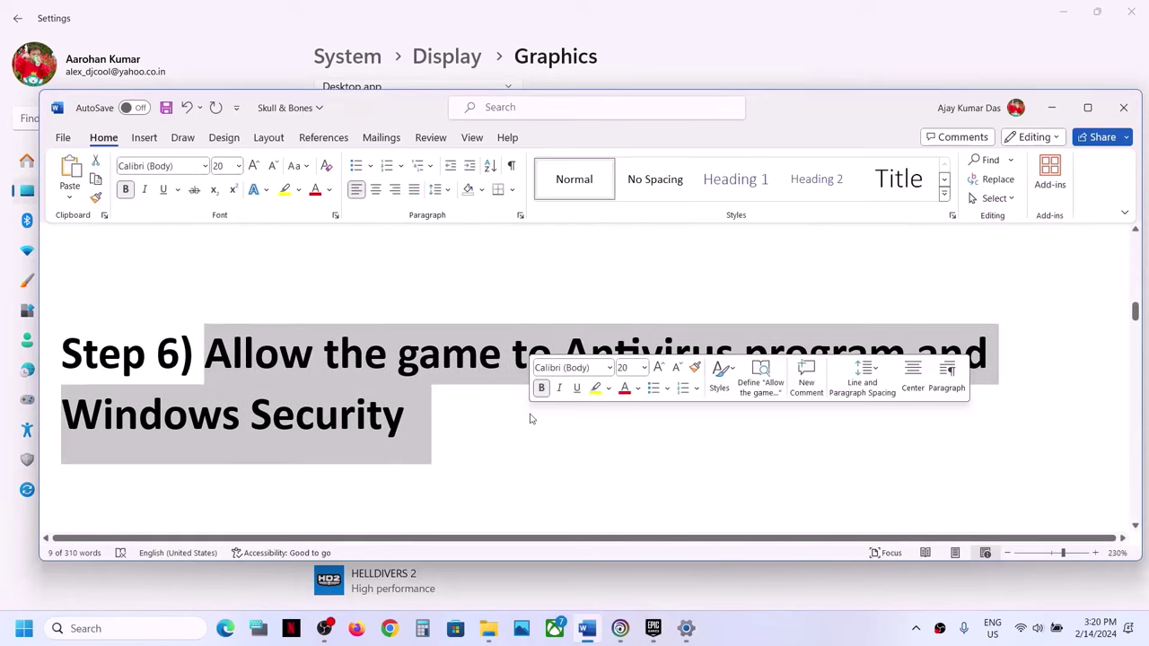
click(364, 357)
drag(206, 355, 831, 346)
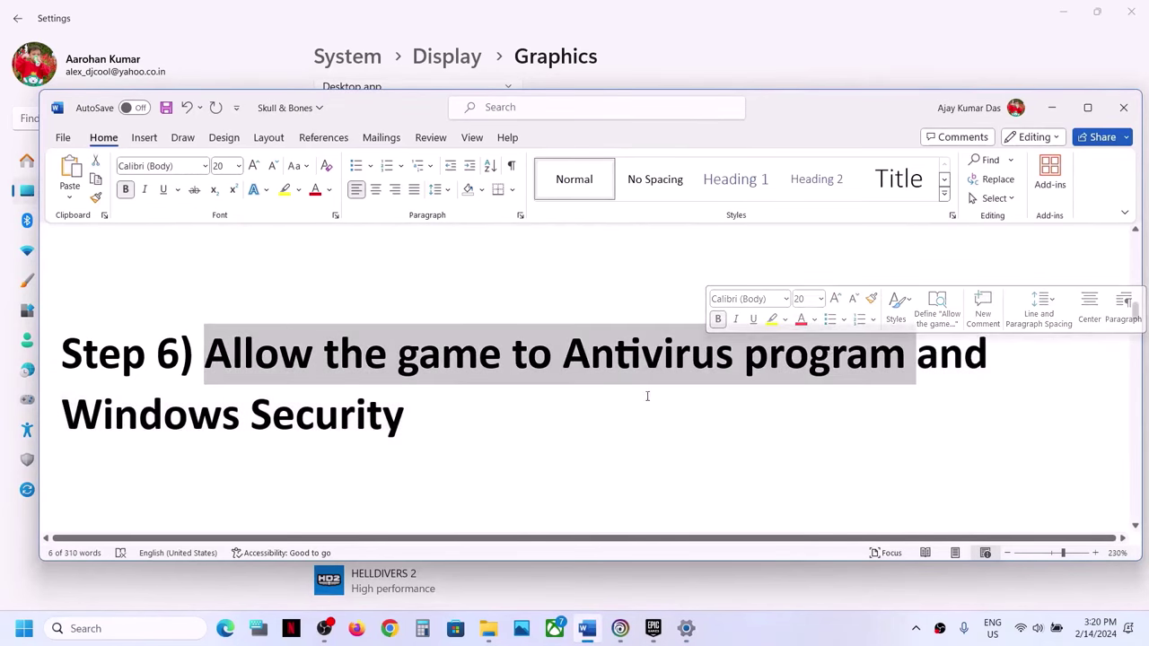
drag(451, 411, 190, 420)
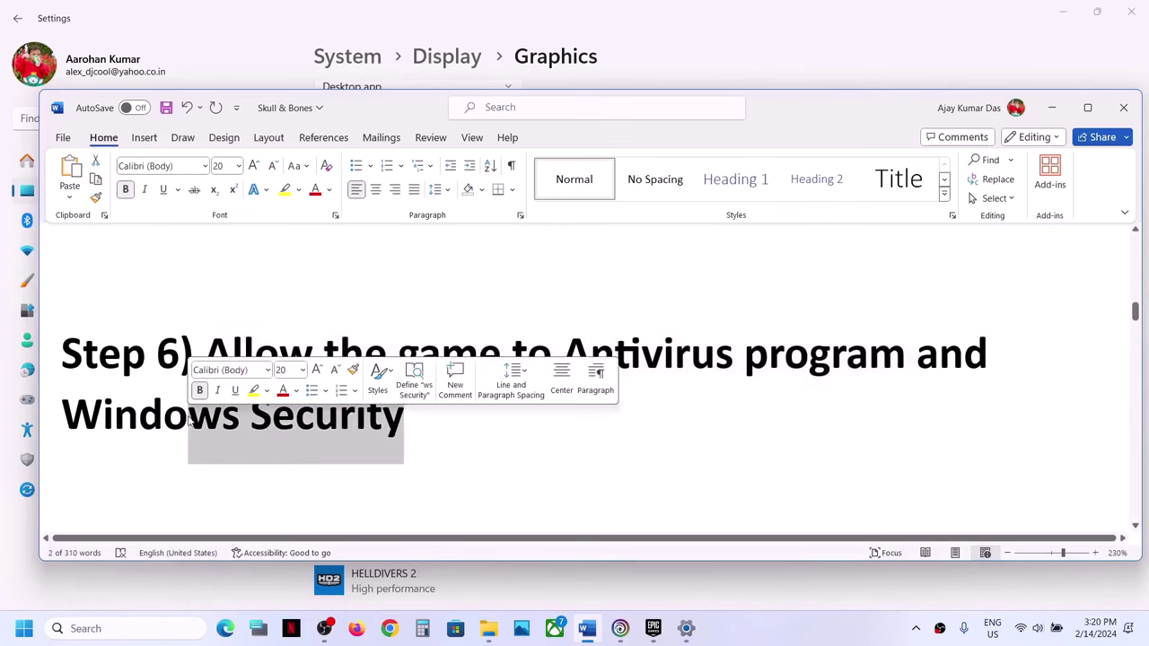
Return to Windows Settings and open the list of apps allowed through Controlled folder access in Windows Security's ransomware protection
key(alt+Tab)
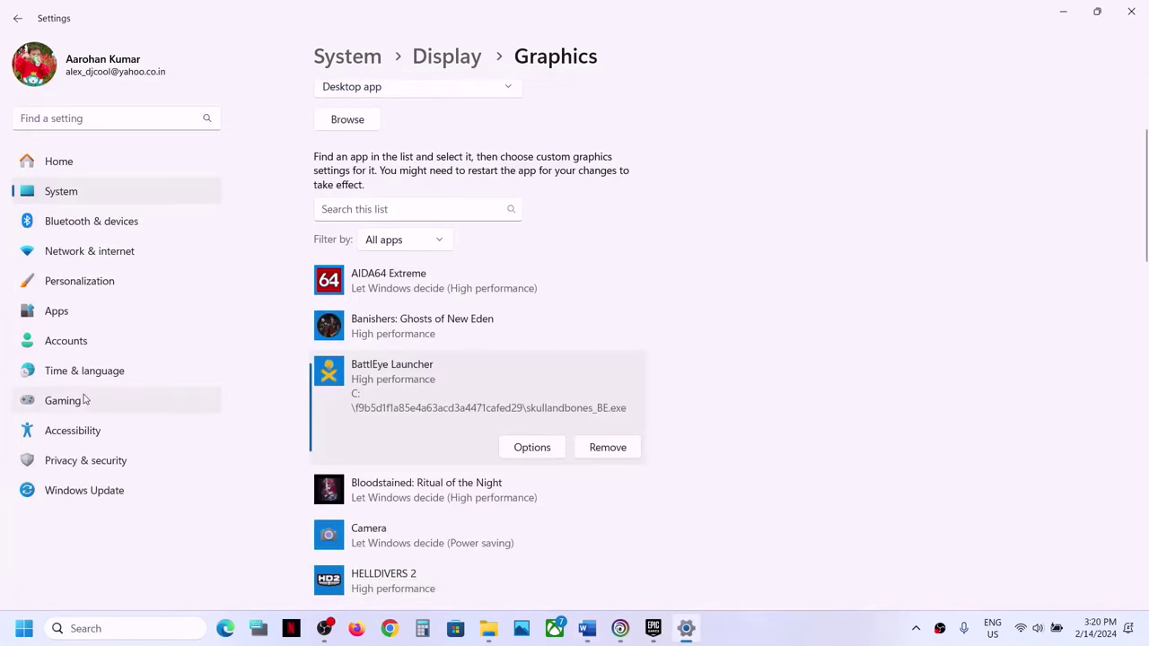
click(88, 459)
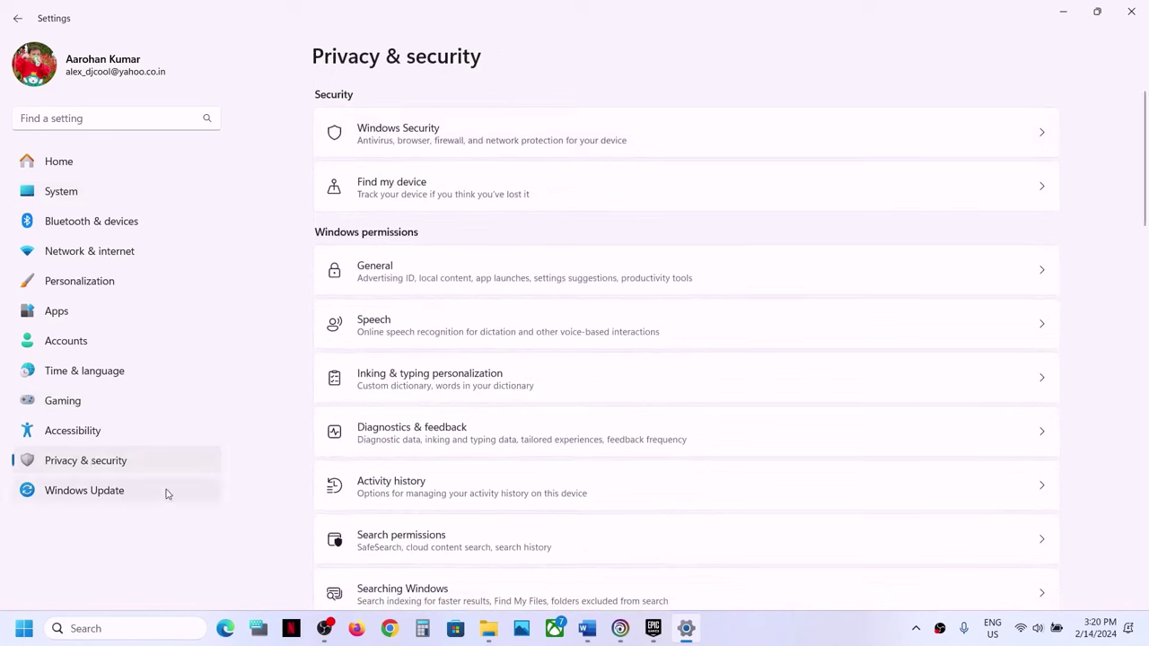
click(413, 135)
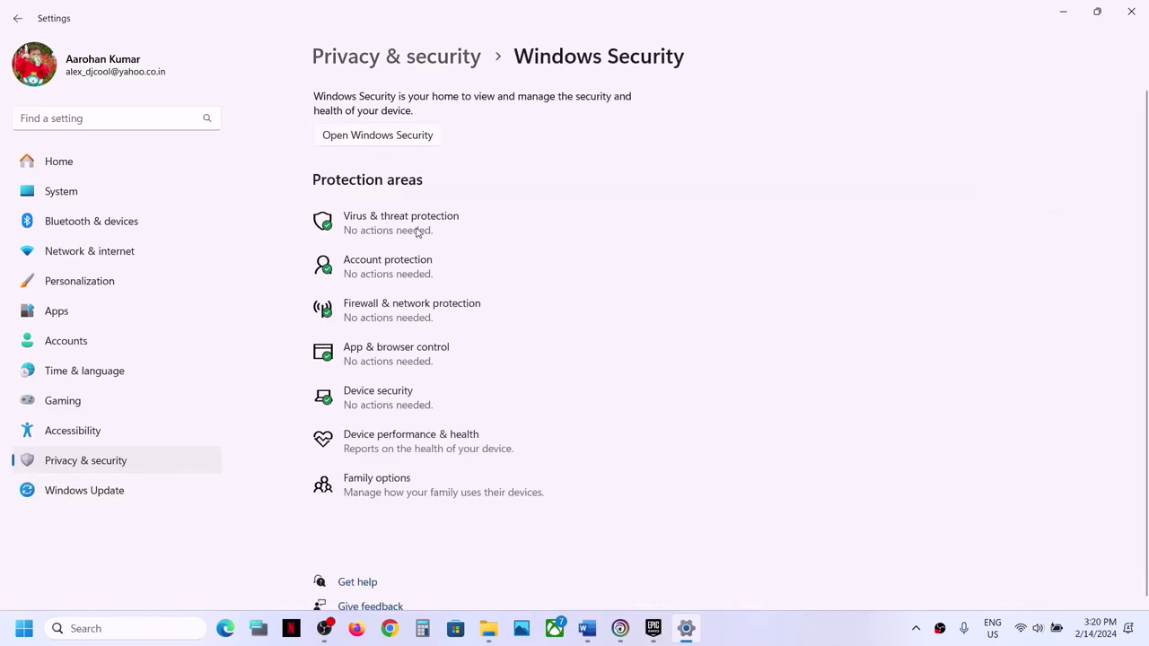
click(416, 231)
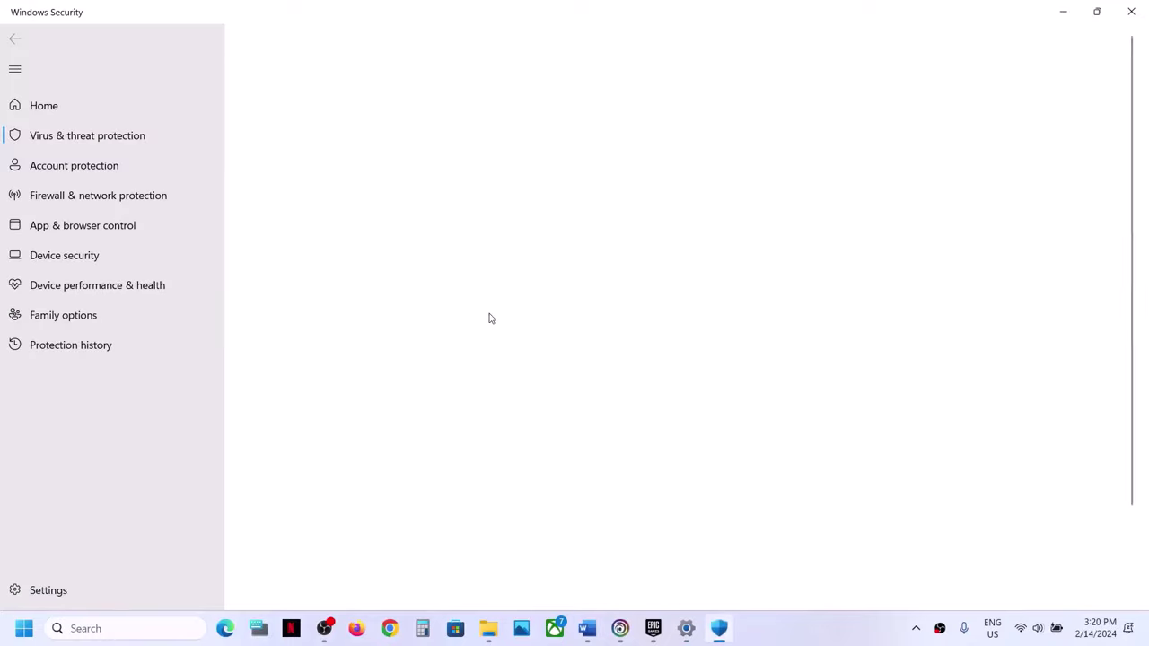
scroll(490, 317, down, 3)
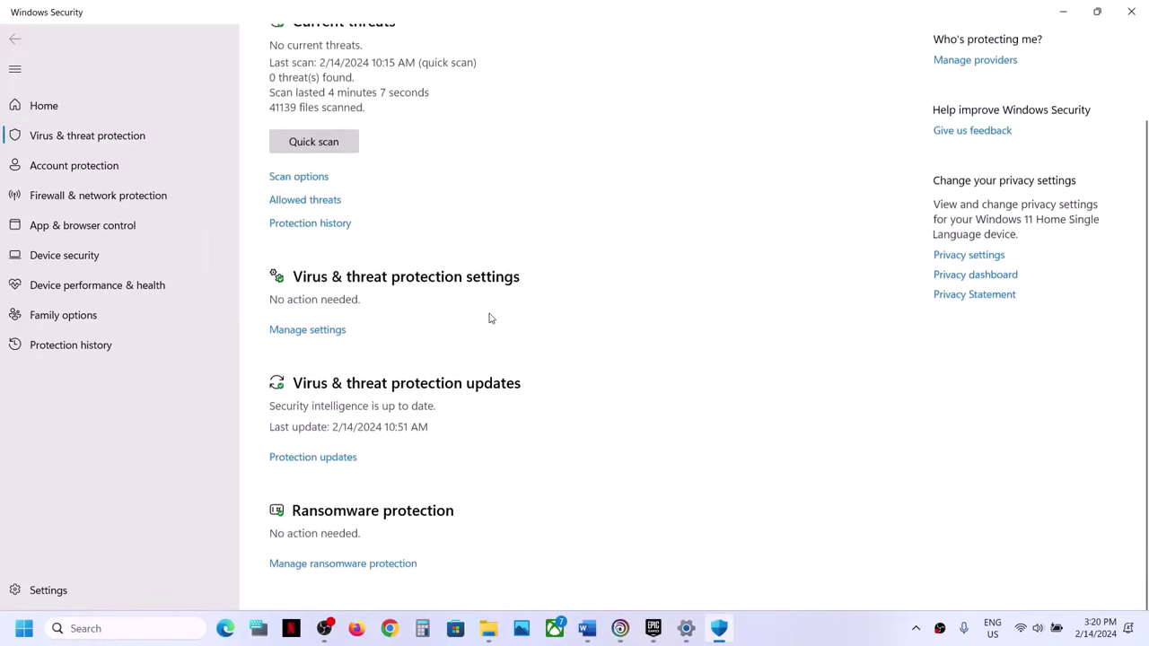
click(357, 564)
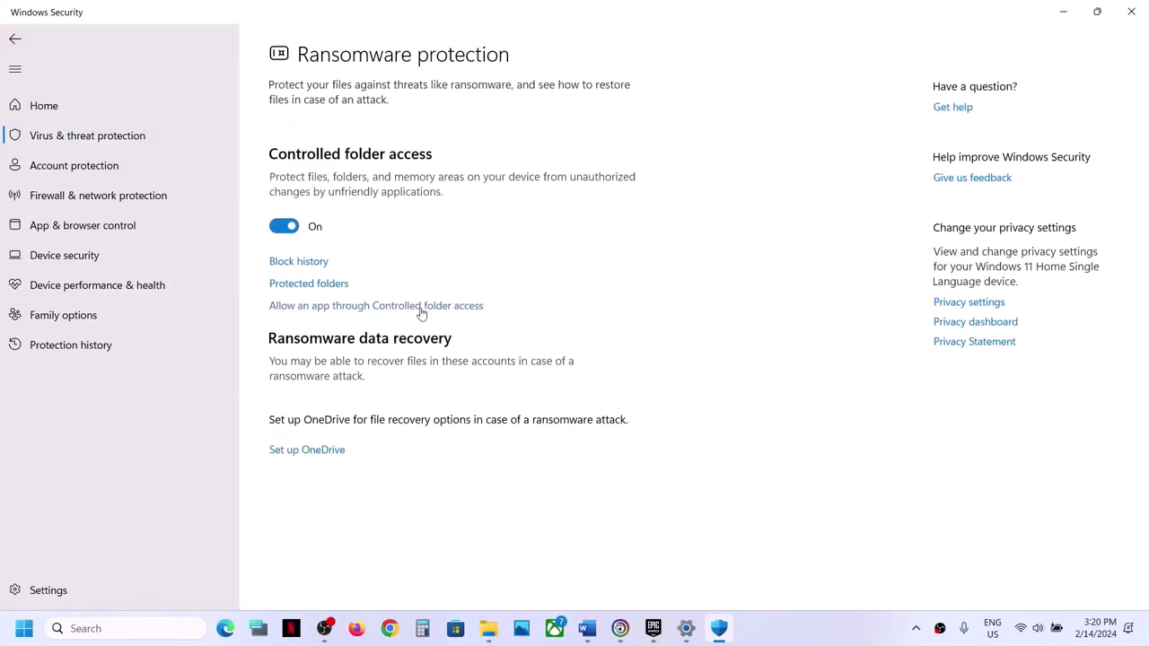
click(407, 307)
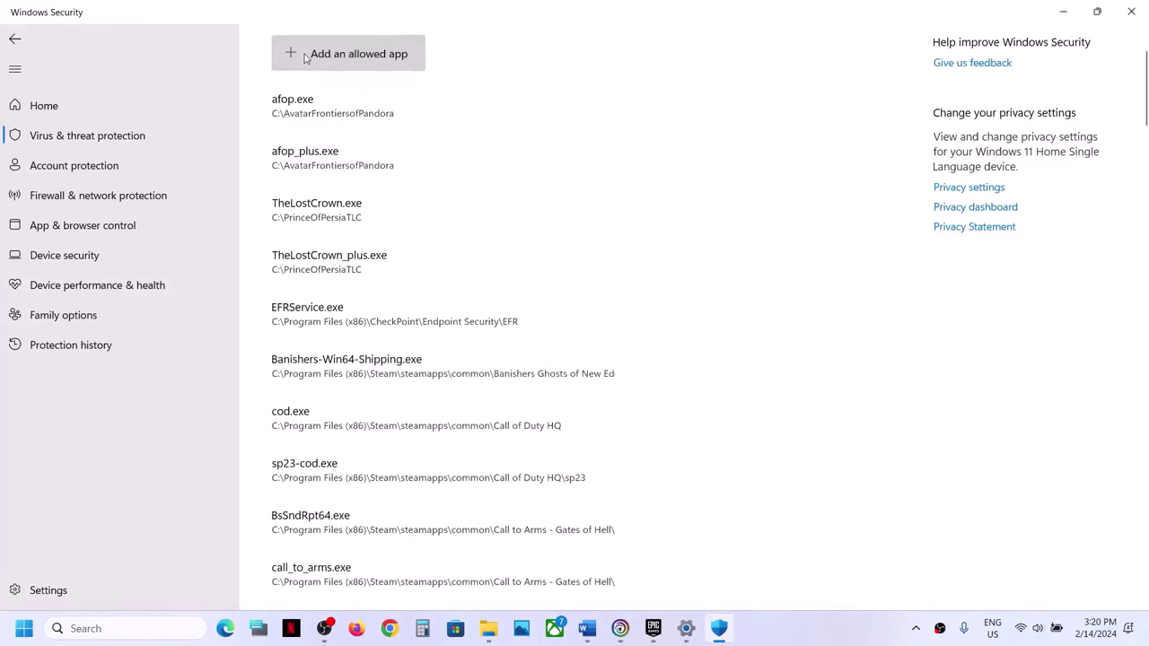
Allow skullandbones from the f9b5d1f1a85e4a63acd3a4471cafed29 folder on drive C through Controlled folder access
click(314, 55)
click(313, 113)
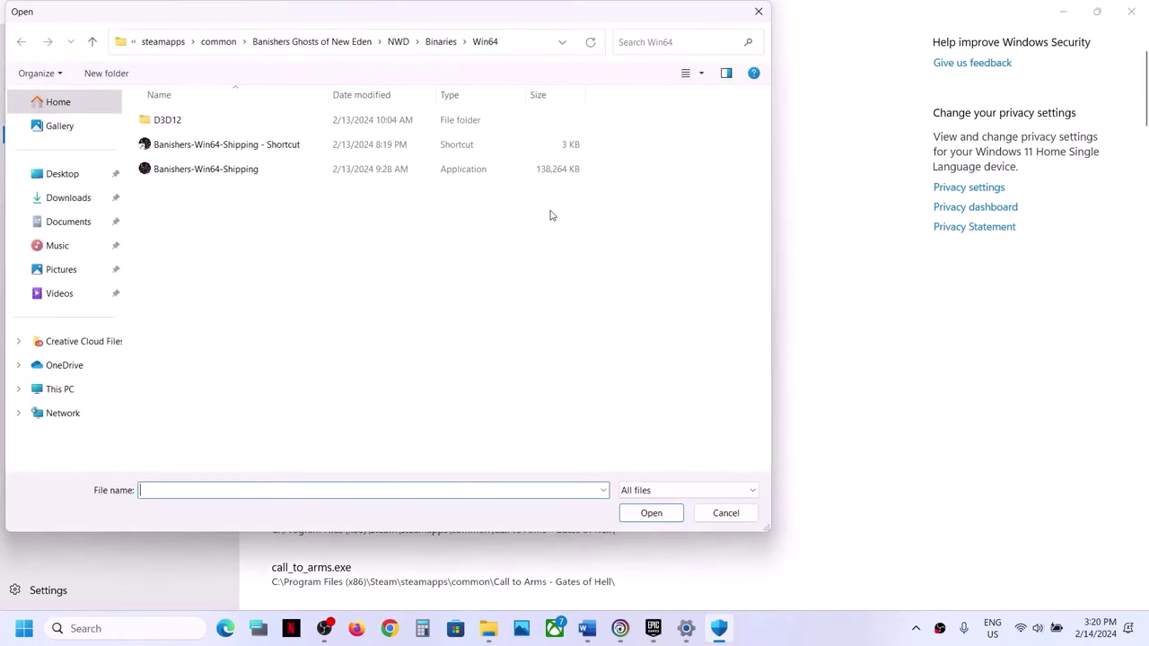
click(85, 389)
double_click(268, 155)
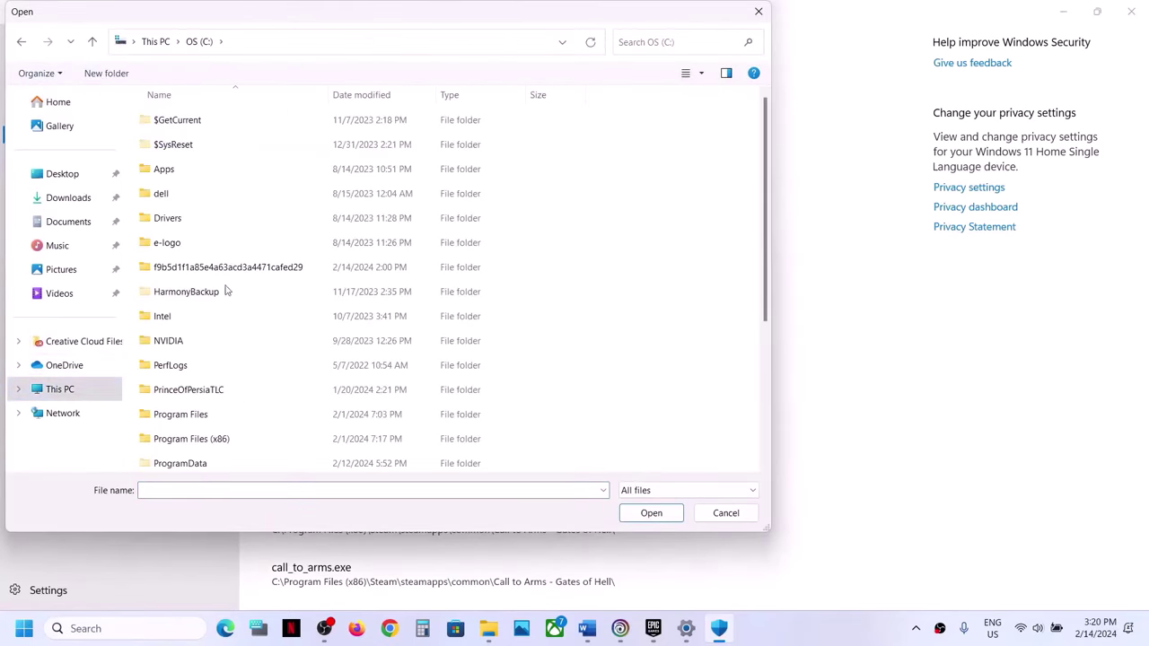
double_click(225, 274)
click(205, 321)
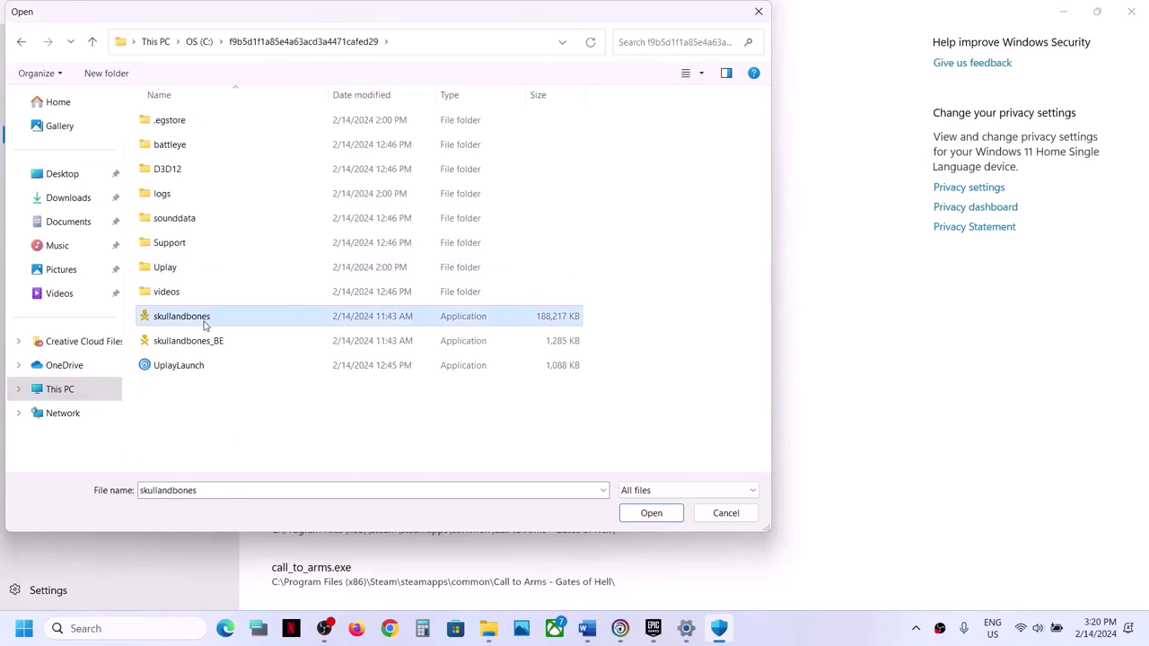
click(651, 513)
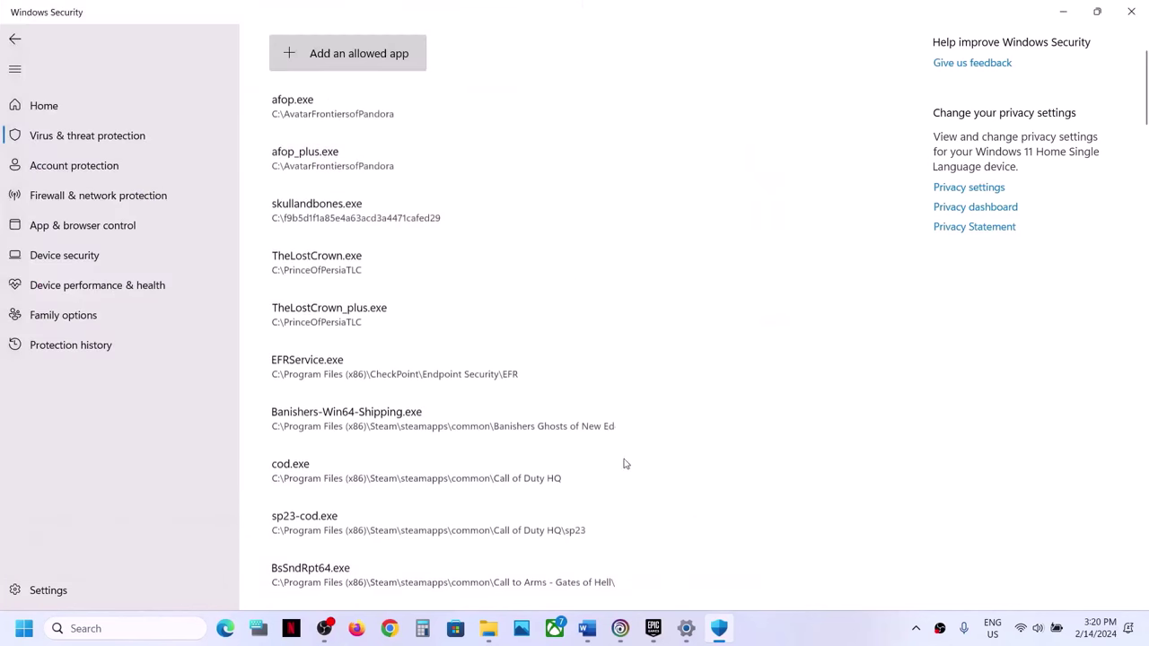
Add skullandbones_BE from the same game folder to the apps allowed through Controlled folder access
click(354, 69)
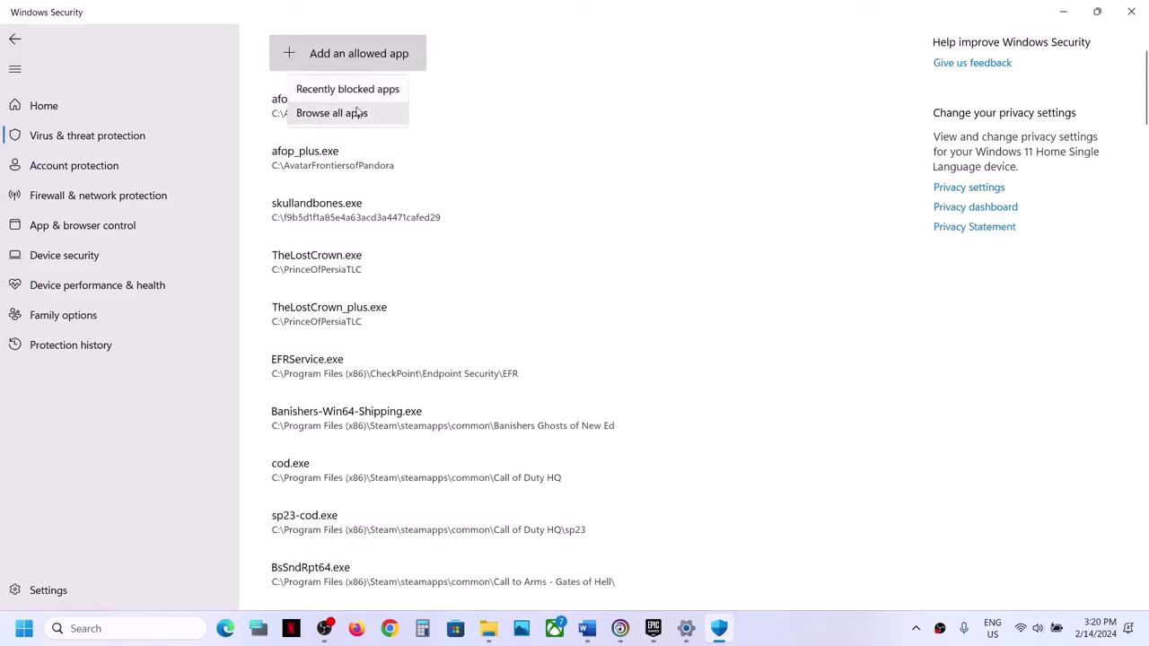
click(357, 111)
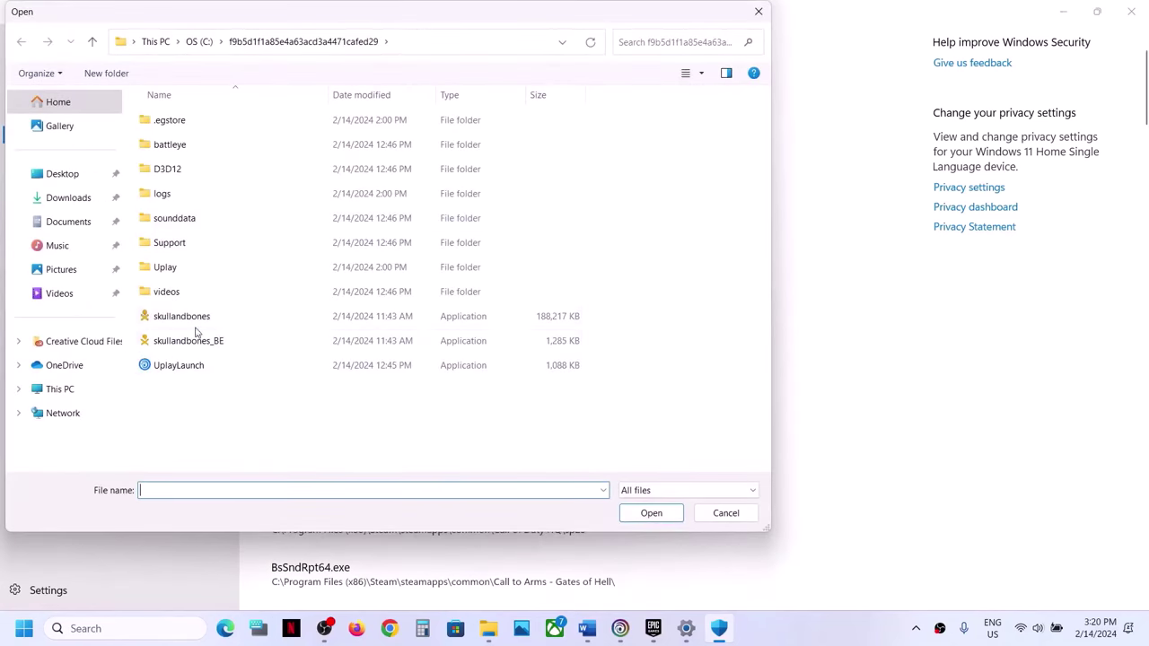
click(191, 341)
click(651, 513)
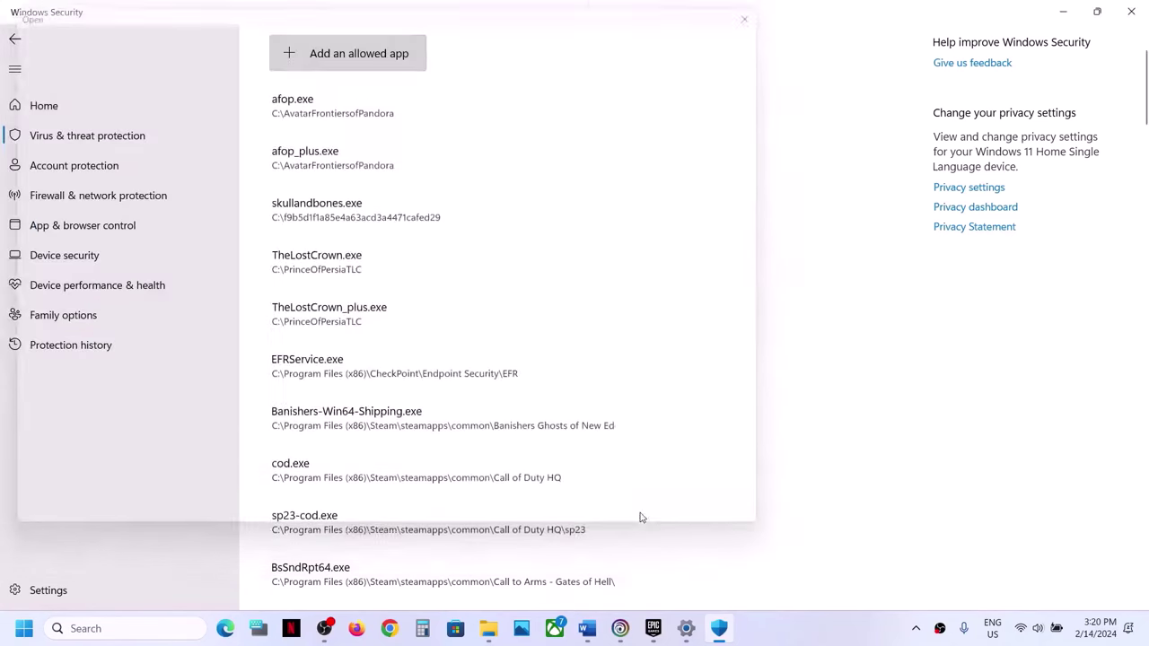
Allow beservice_x64 from the game's battleye subfolder through Controlled folder access
click(404, 55)
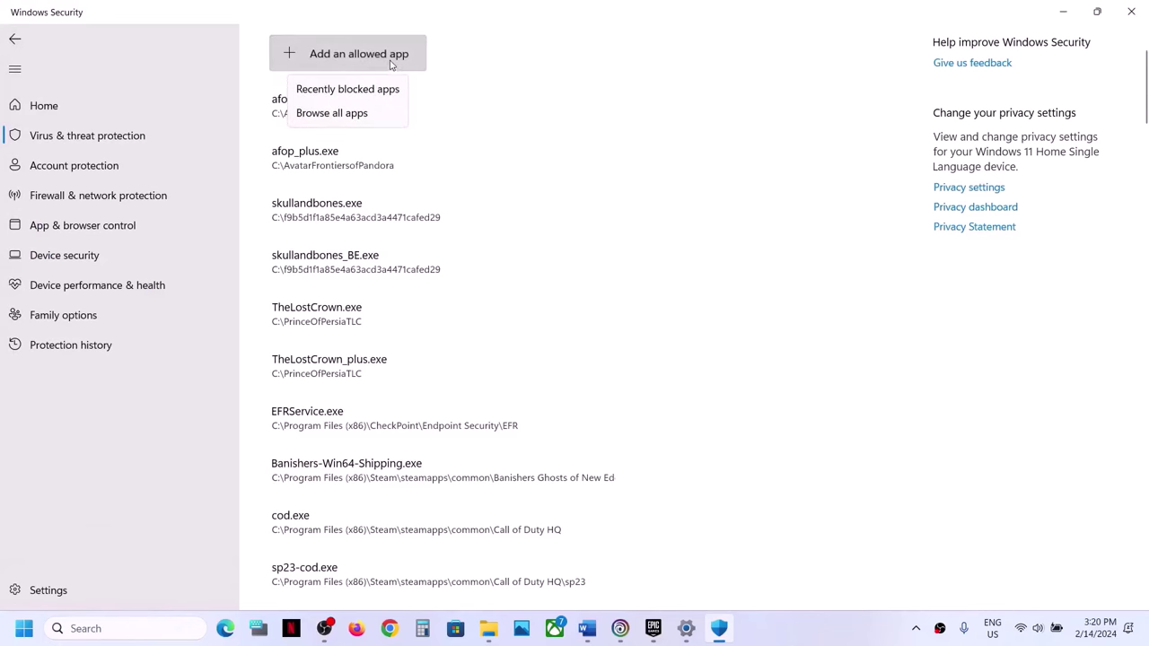
click(368, 113)
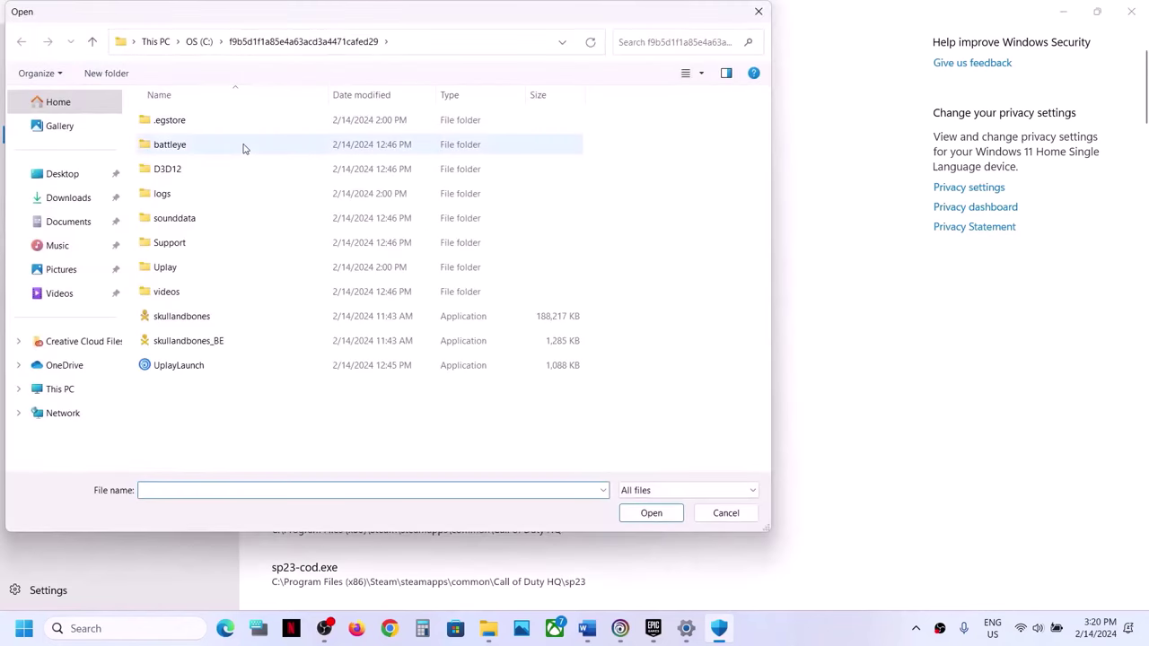
double_click(193, 149)
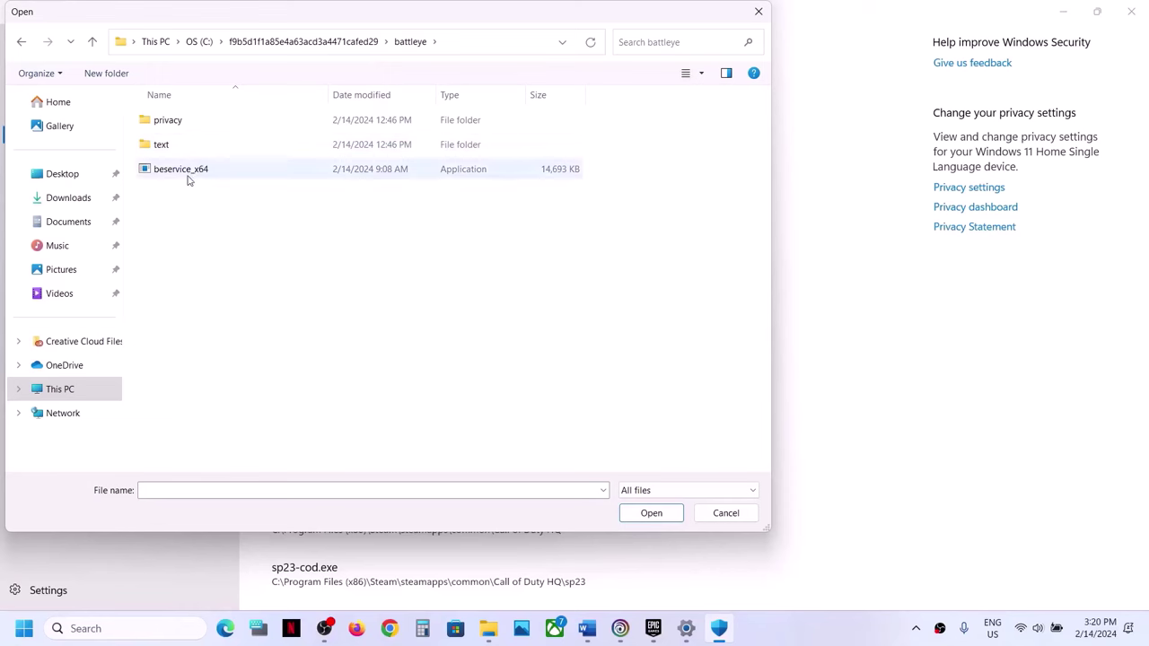
click(188, 179)
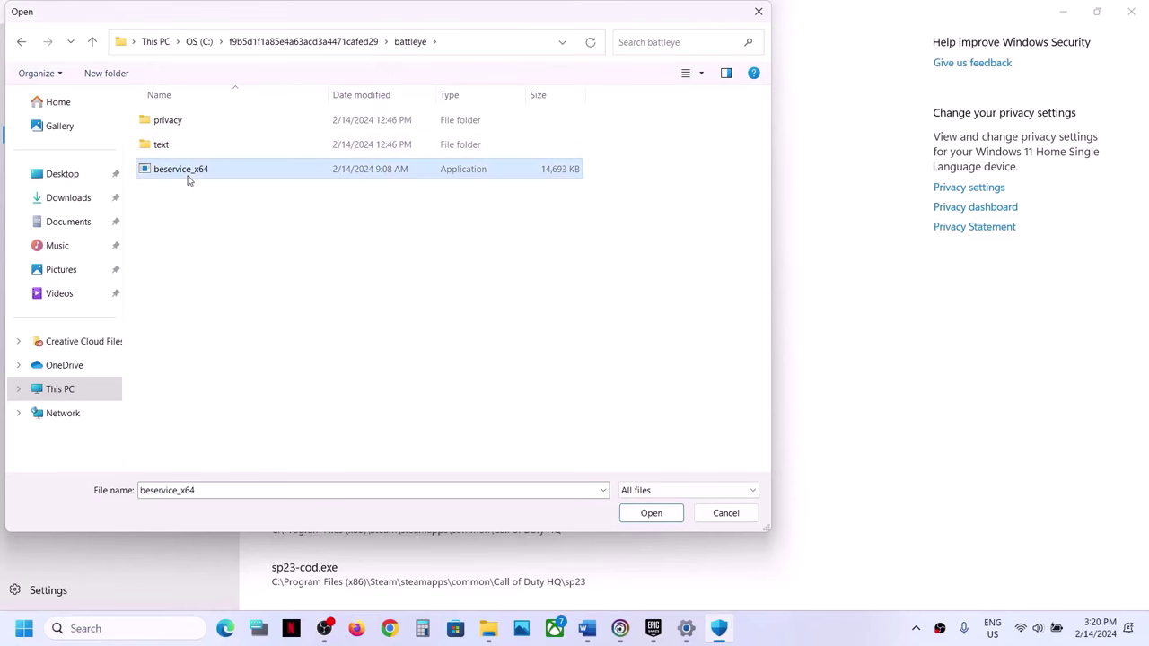
click(653, 513)
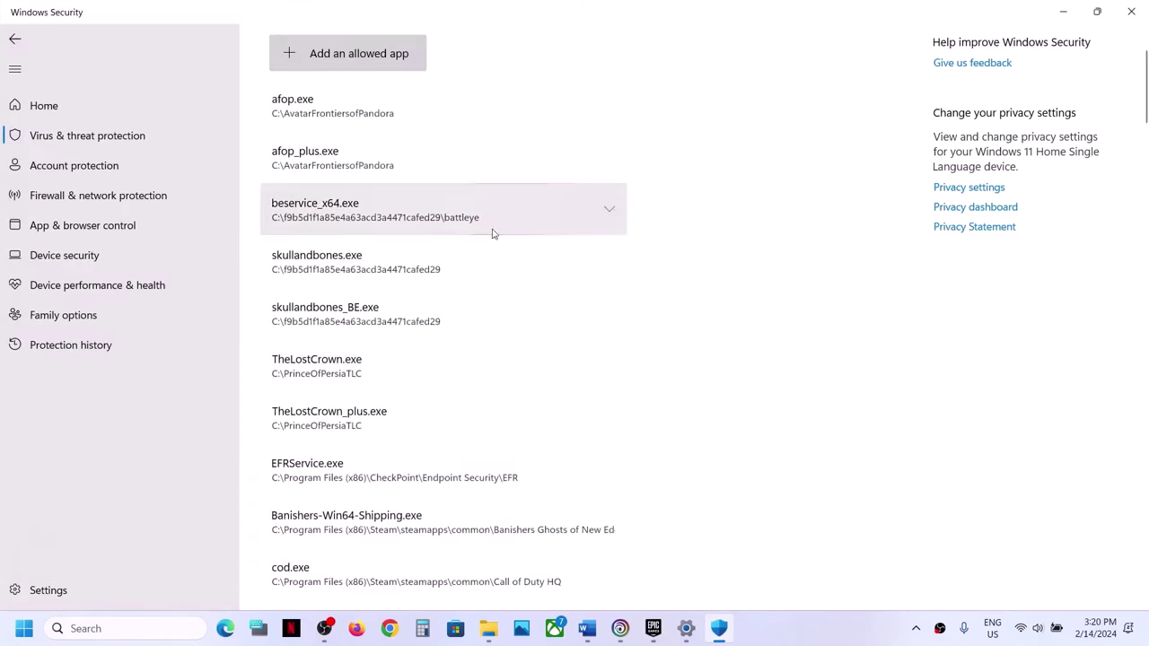
Open Control Panel and go to the list of apps allowed through Windows Defender Firewall
click(145, 634)
text(control)
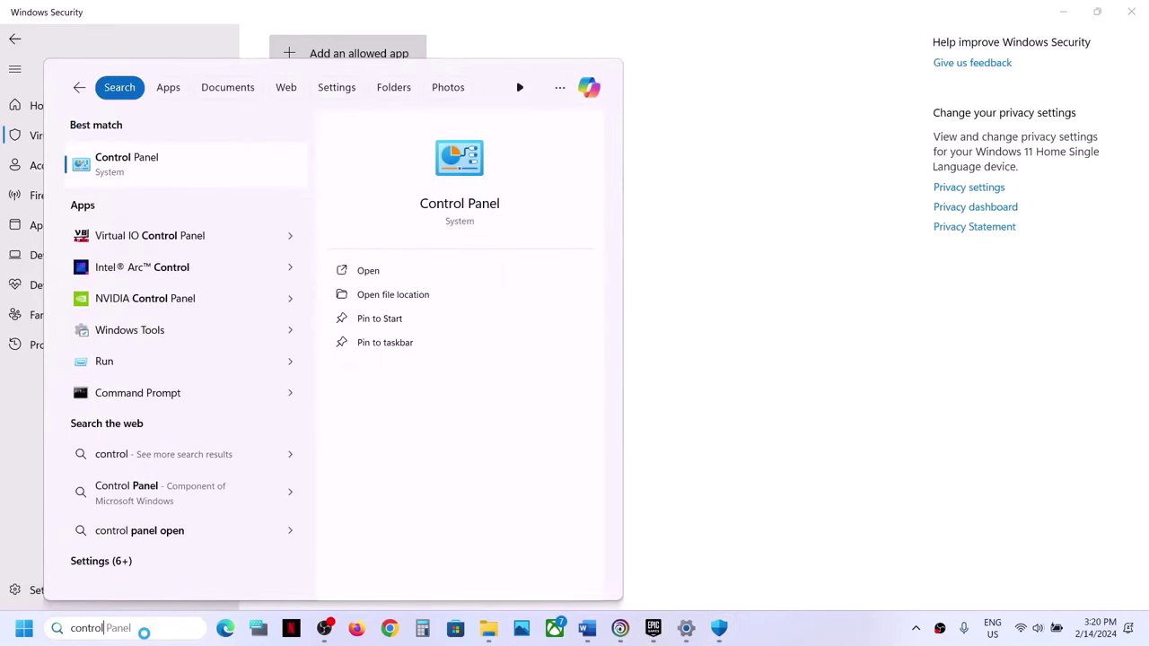
key(Return)
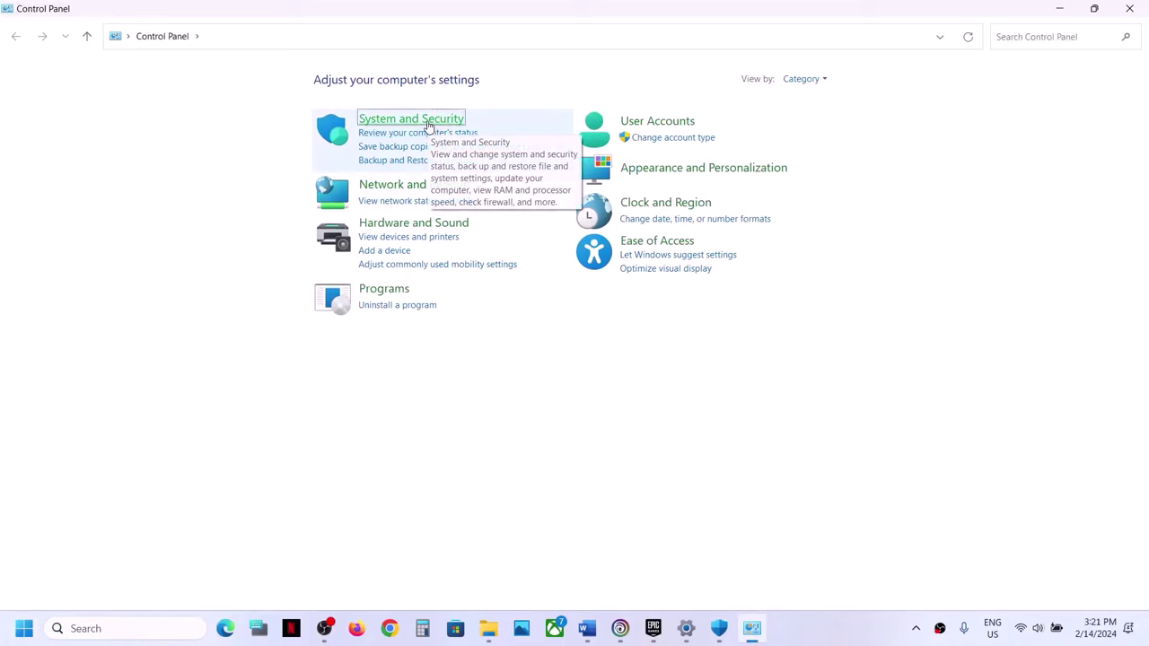
click(428, 123)
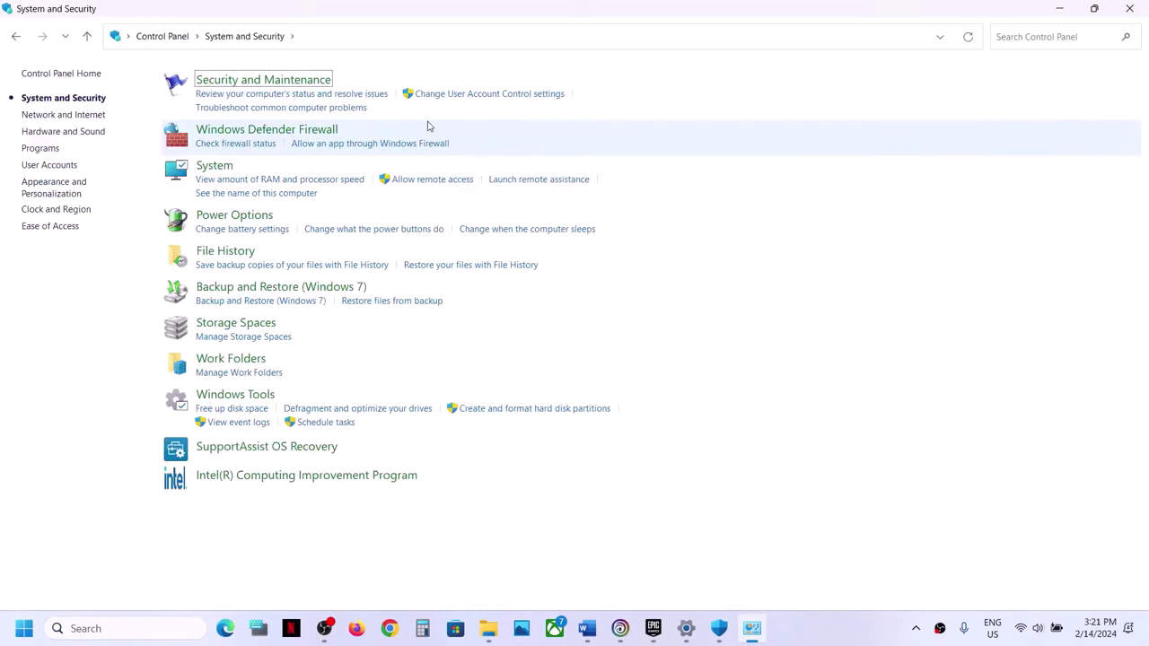
click(312, 130)
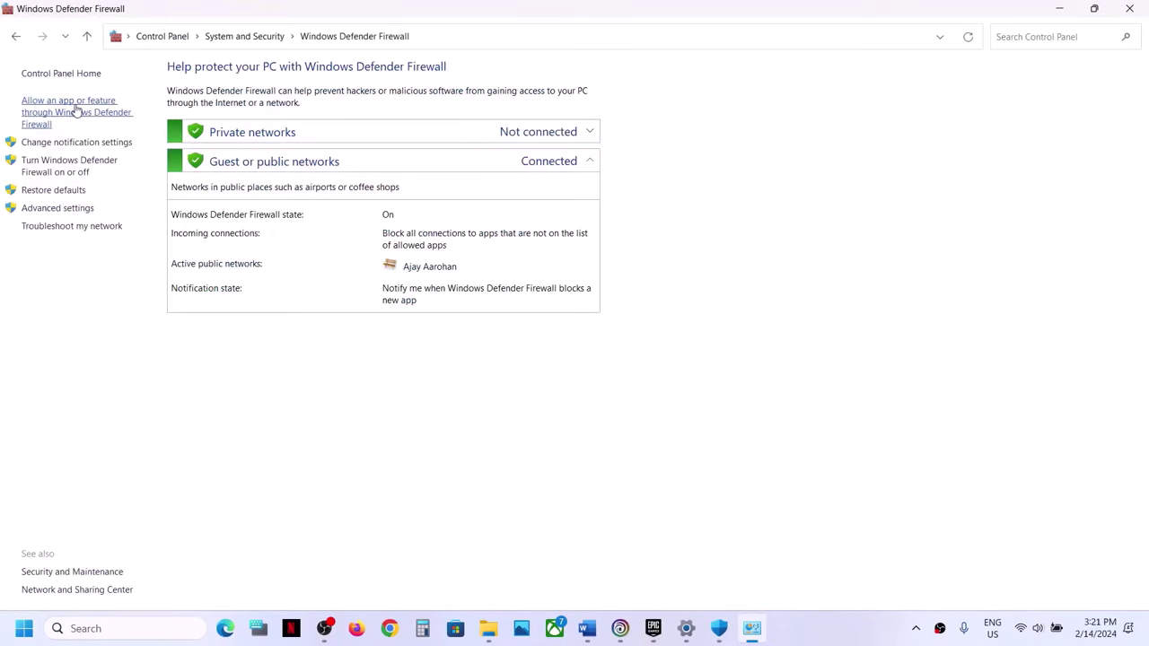
click(76, 109)
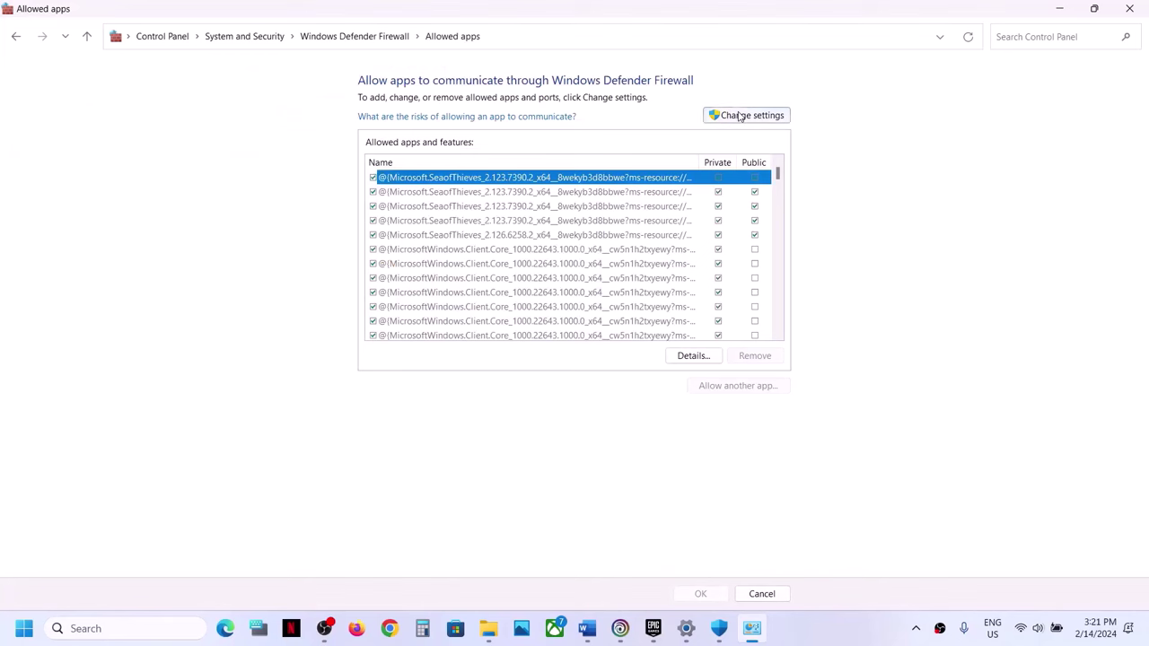
Allow skullandbones from the f9b5d1f1a85e4a63acd3a4471cafed29 folder on drive C through Windows Defender Firewall
click(747, 115)
click(749, 388)
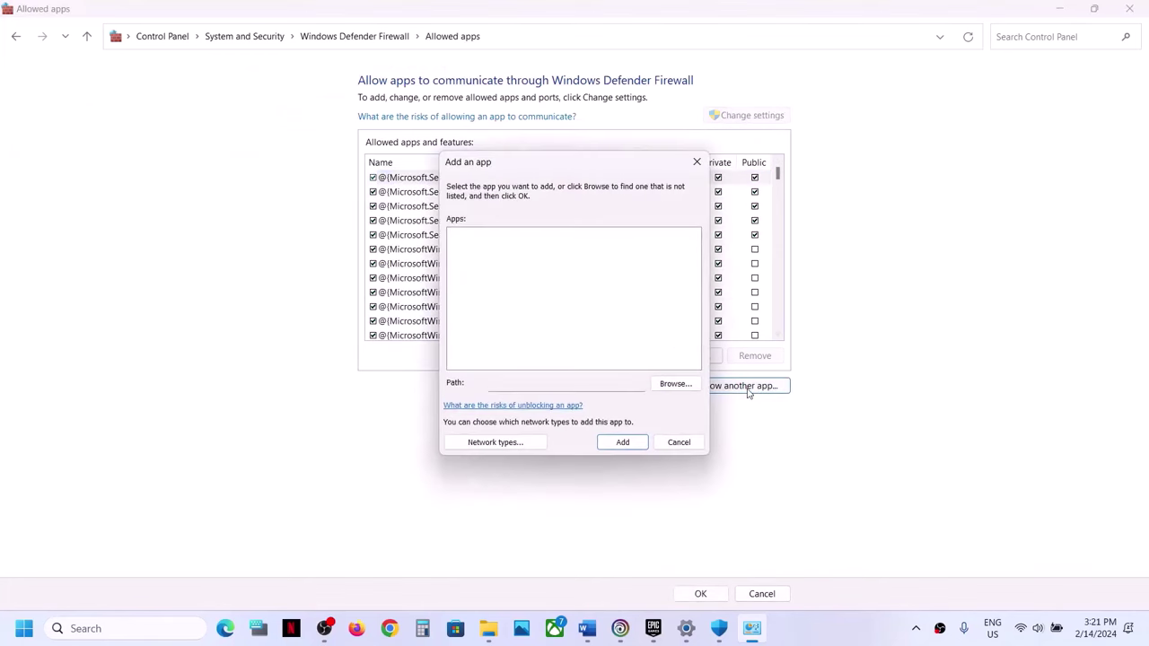
click(675, 383)
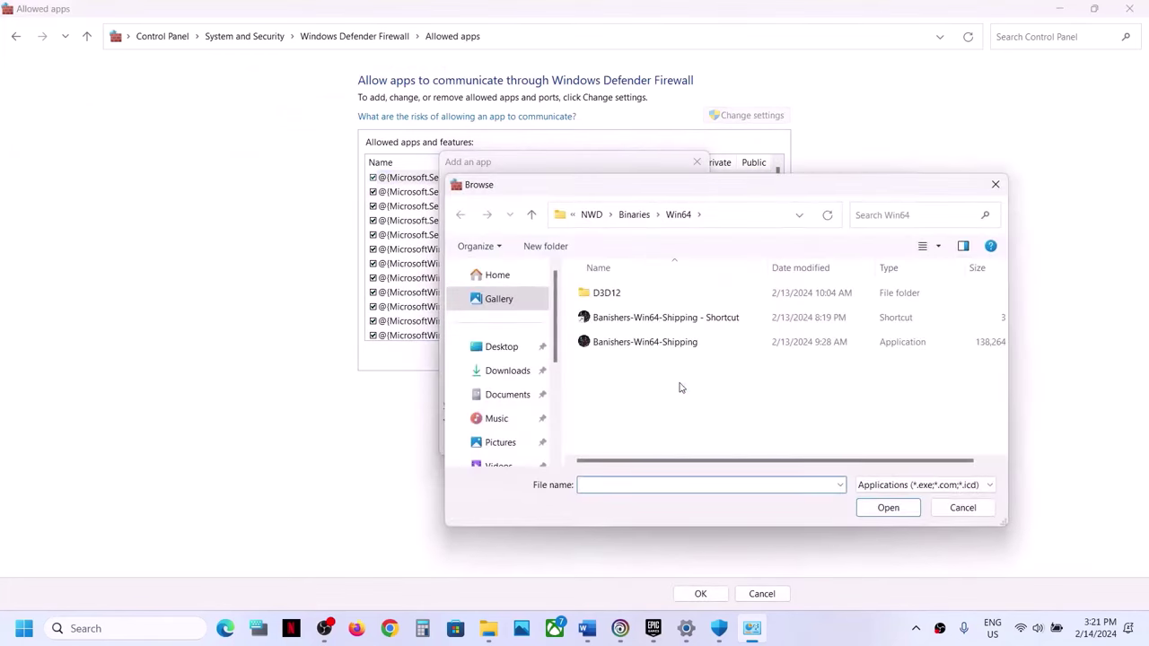
scroll(506, 369, down, 2)
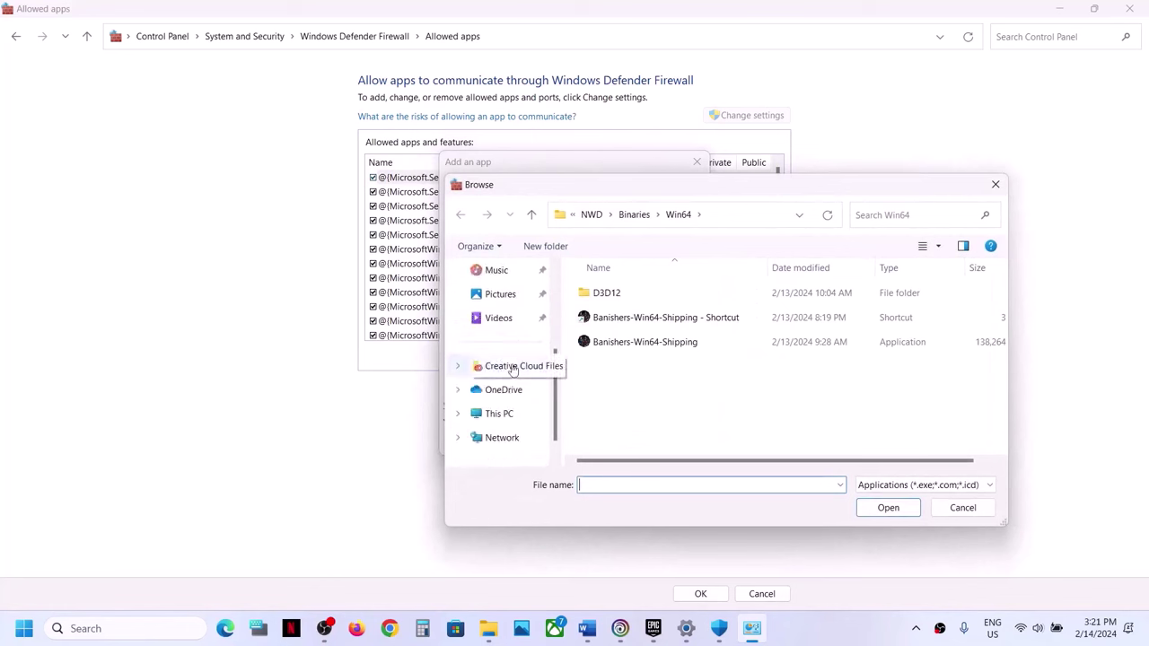
click(503, 414)
double_click(629, 306)
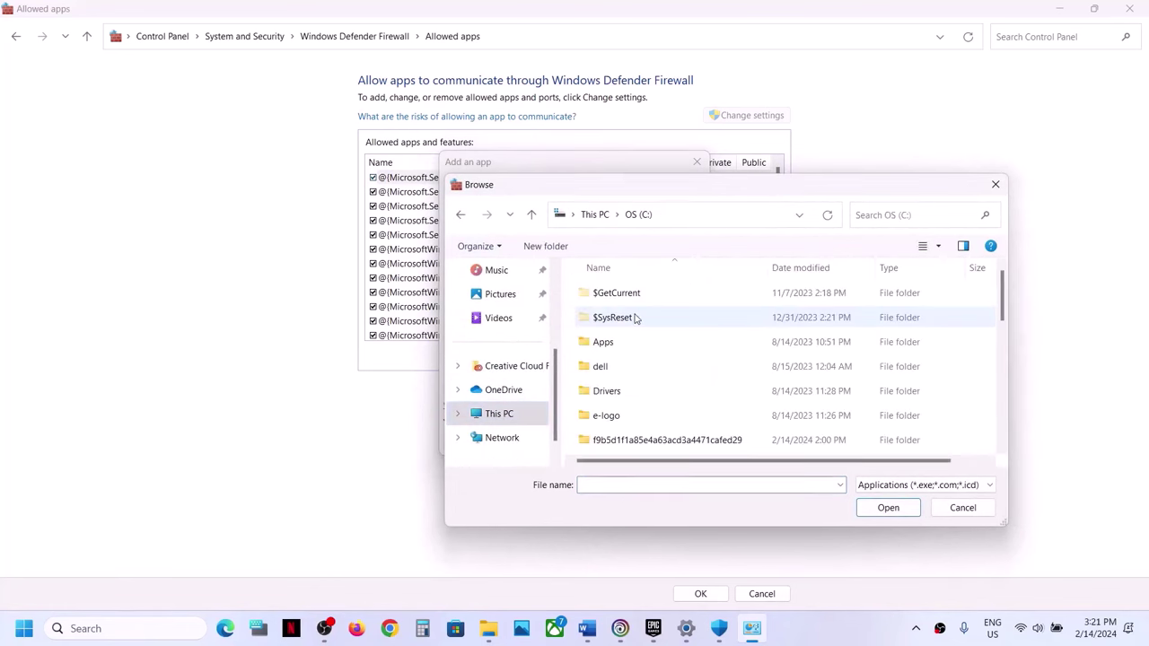
double_click(639, 440)
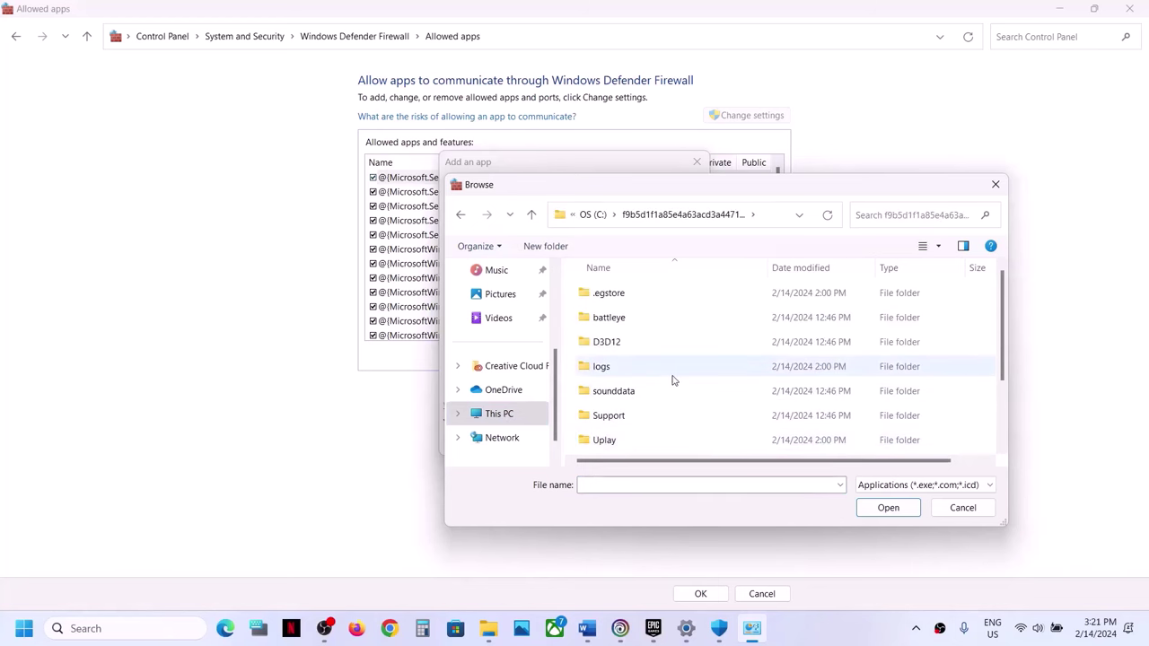
scroll(673, 381, down, 1)
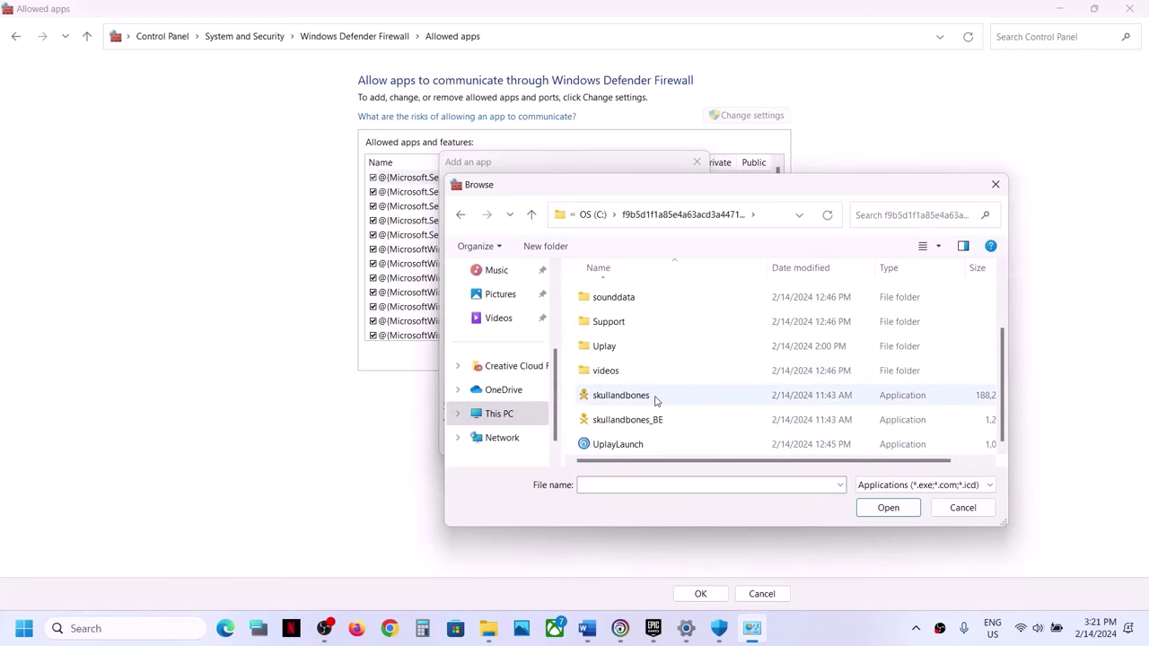
click(655, 401)
click(888, 507)
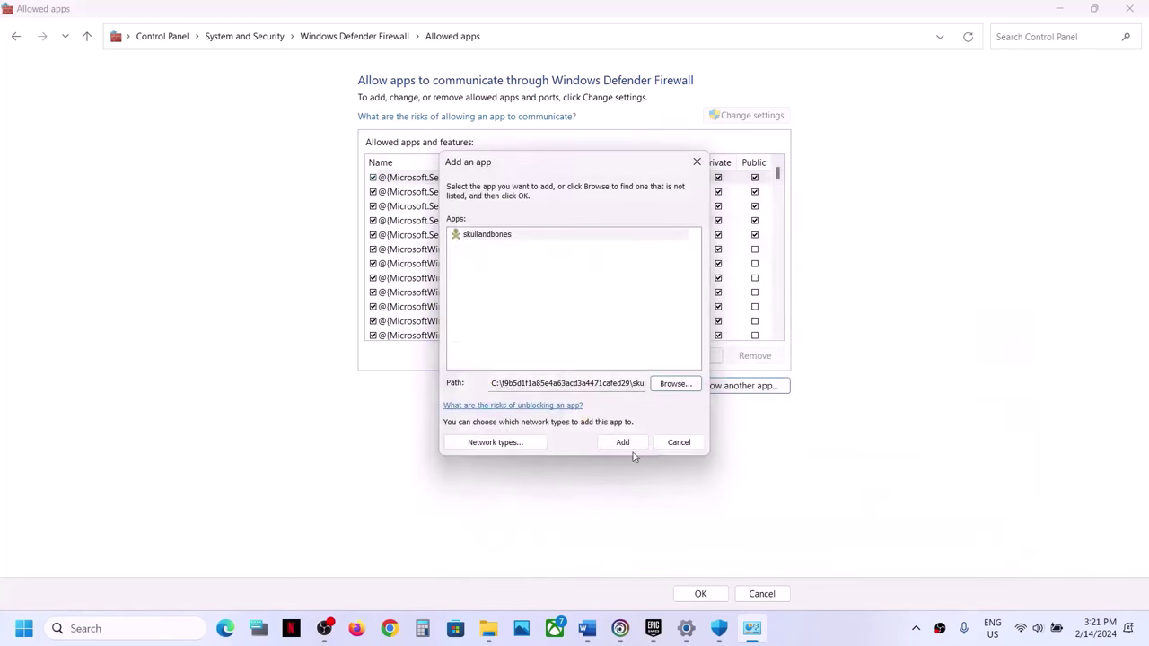
click(623, 443)
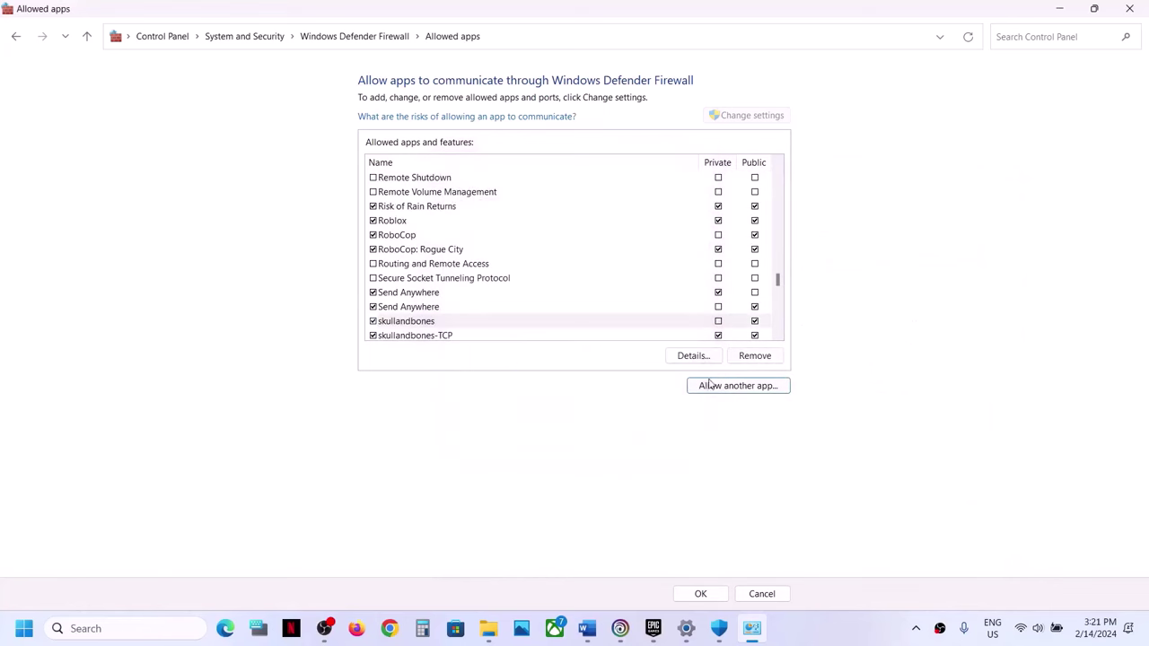
Add skullandbones_BE from the same game folder to the apps allowed through the firewall
click(739, 386)
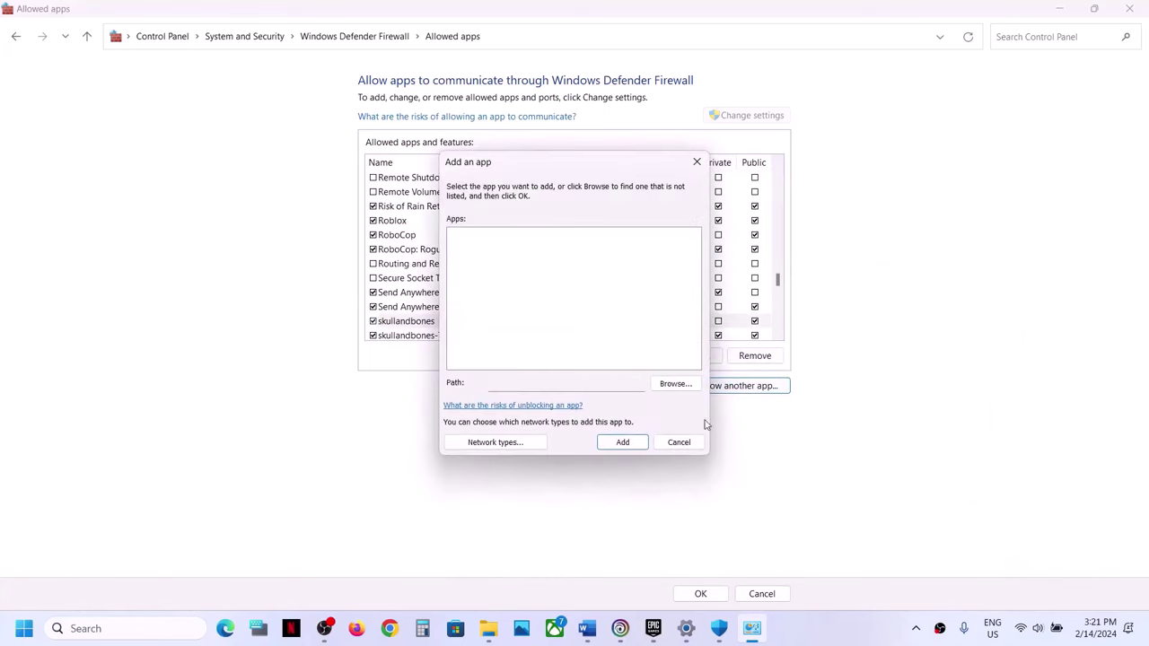
click(680, 386)
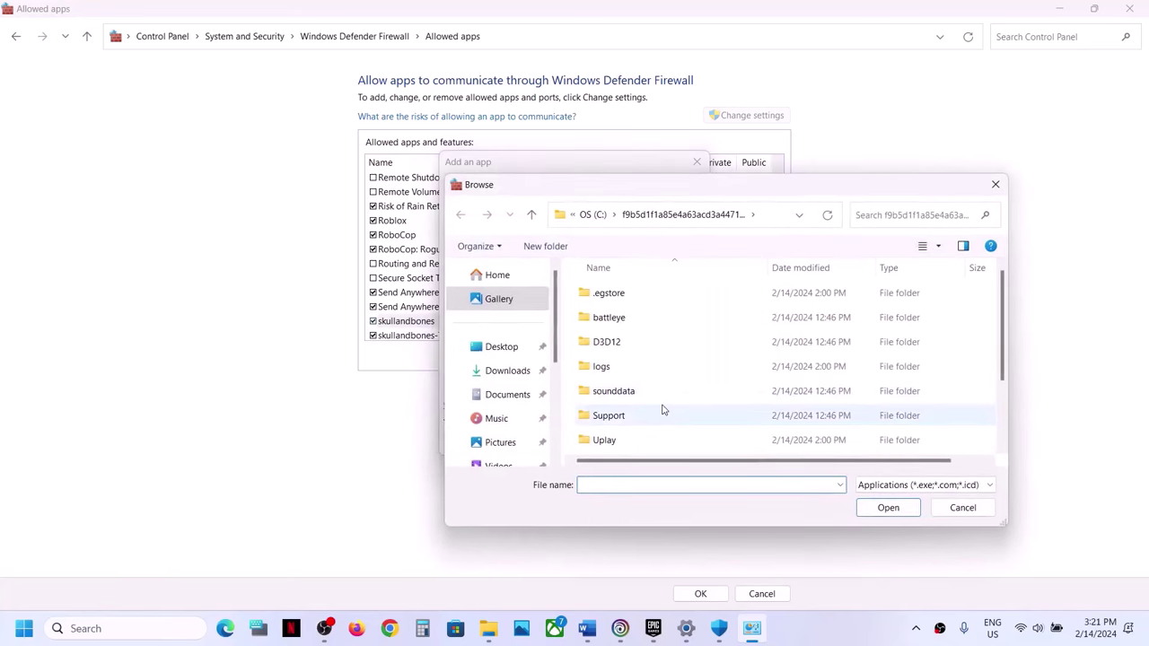
scroll(665, 405, down, 2)
click(651, 419)
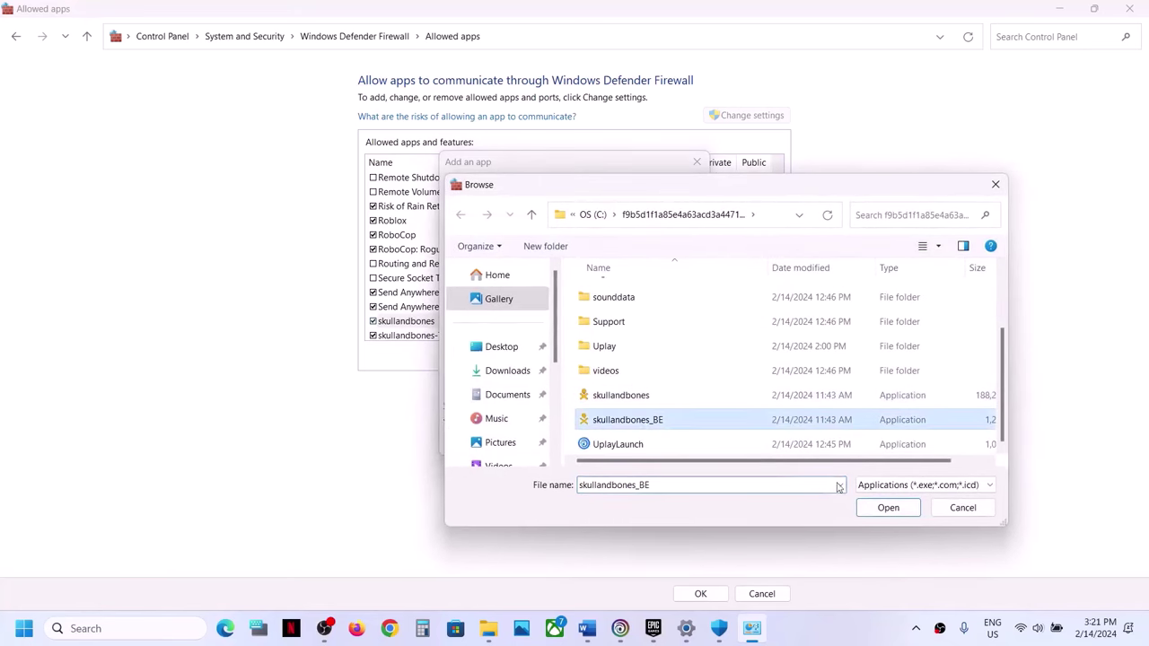
click(873, 510)
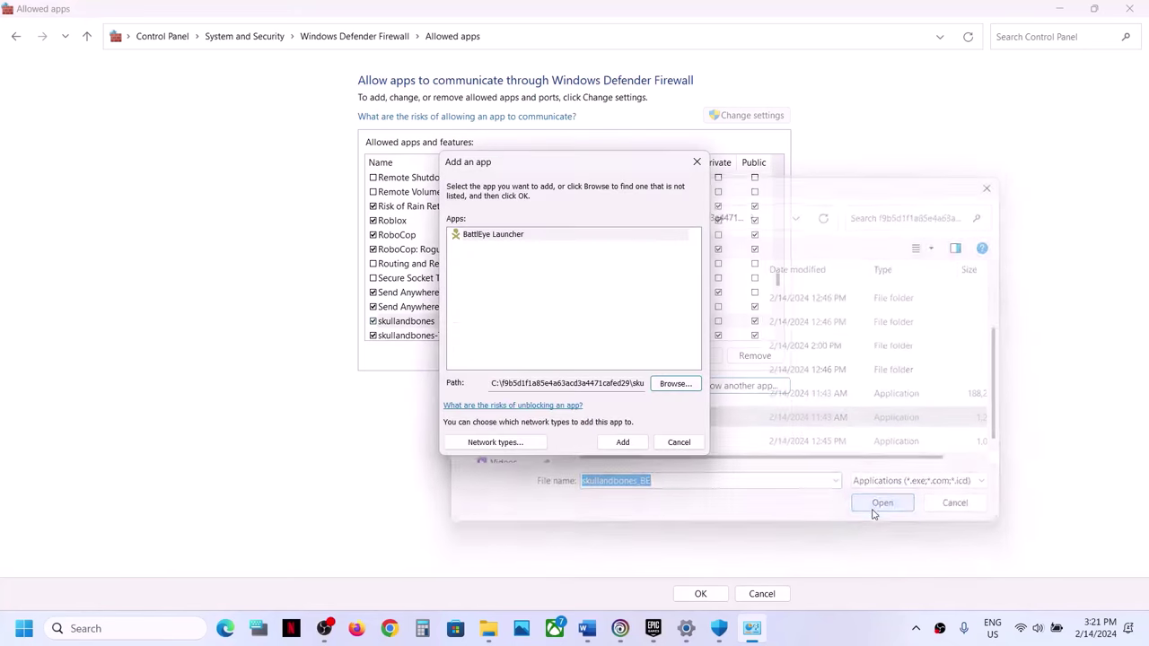
click(619, 441)
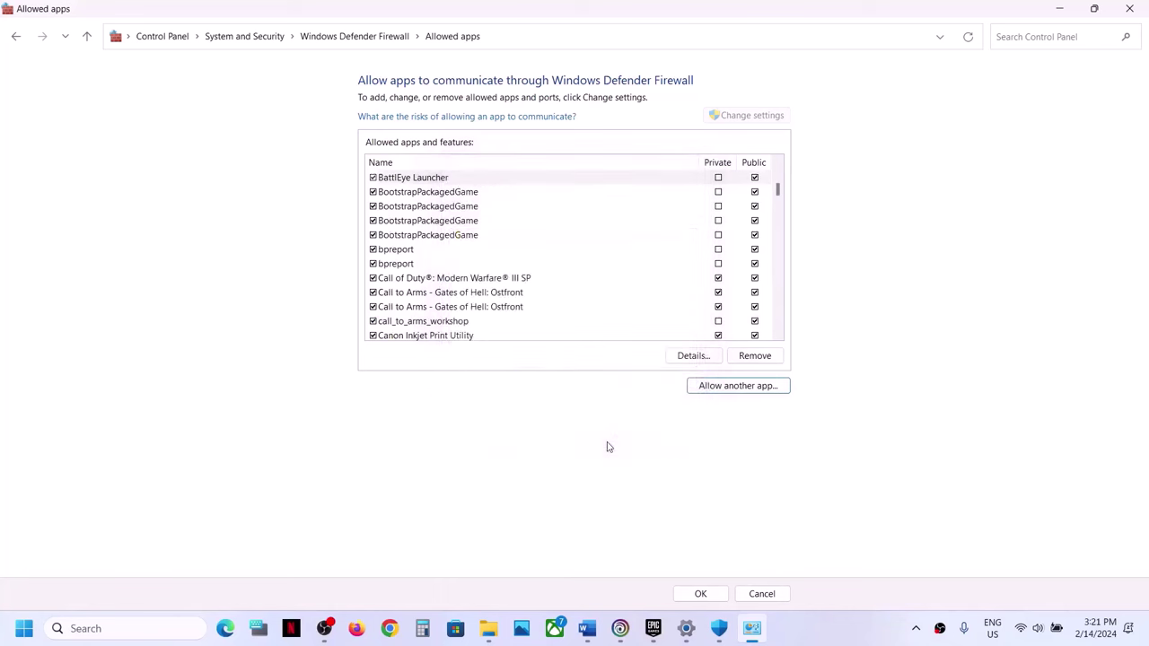
Add beservice_x64 from the game's battleye subfolder to the firewall's allowed apps
click(730, 386)
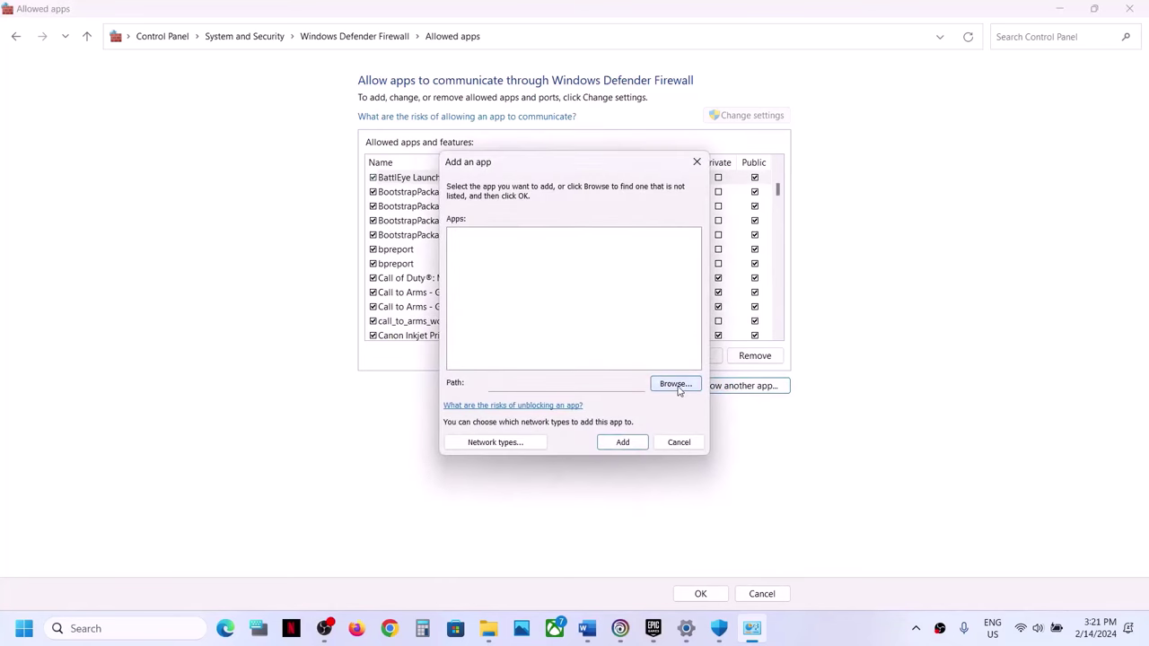
click(677, 383)
scroll(669, 394, down, 2)
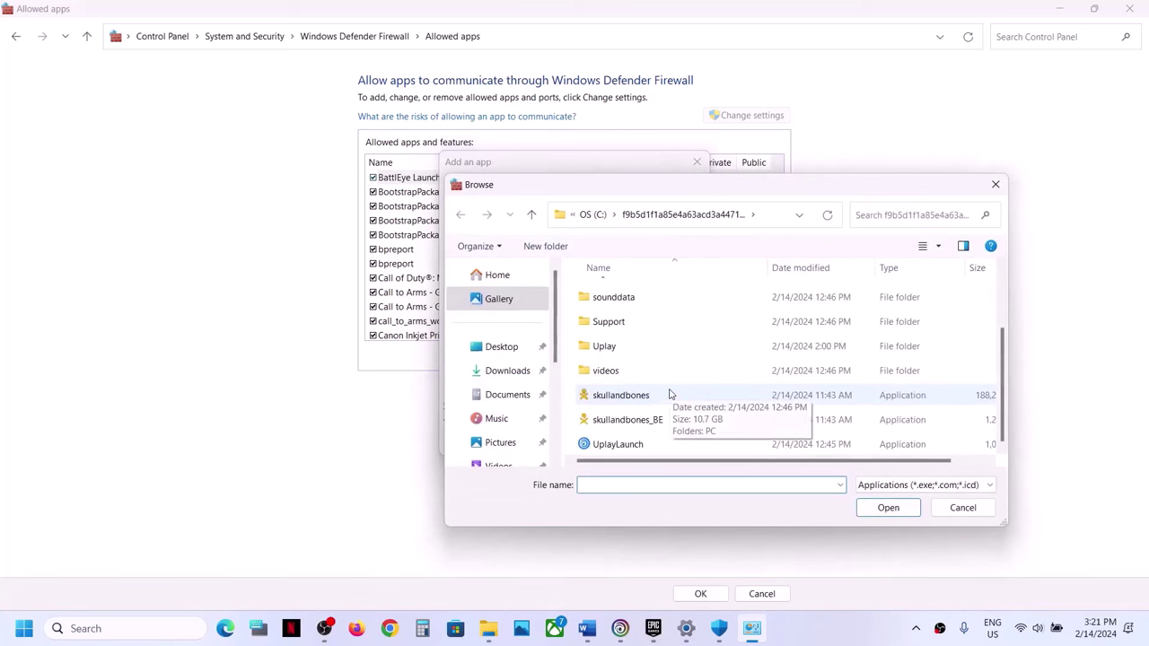
scroll(649, 338, up, 2)
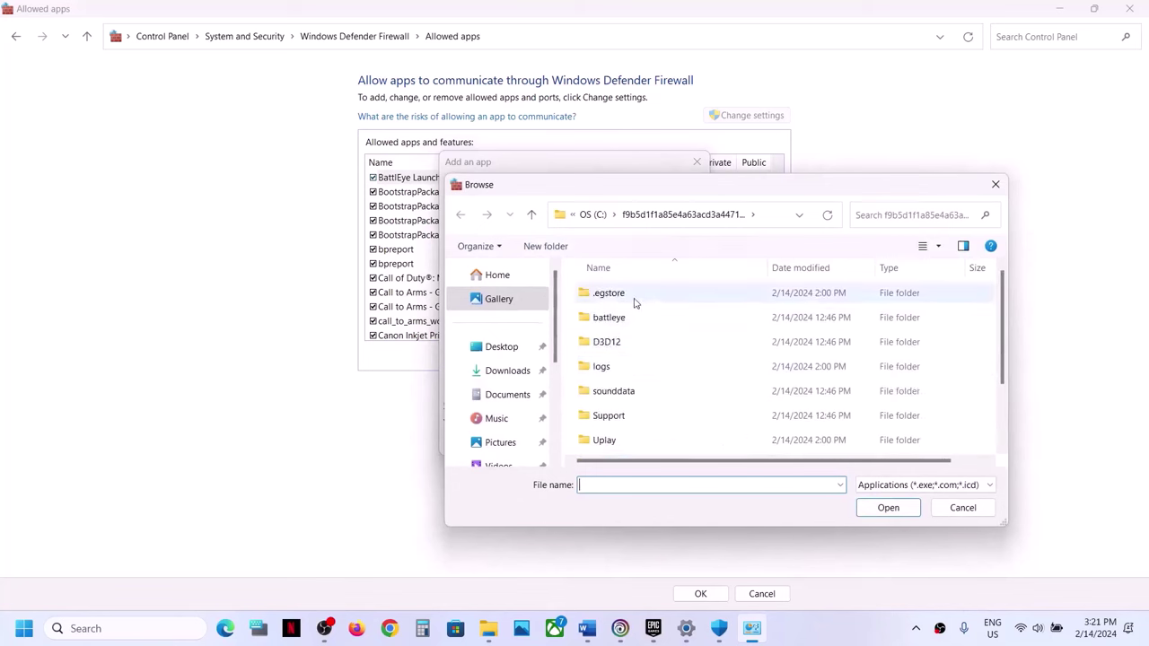
double_click(631, 318)
click(630, 345)
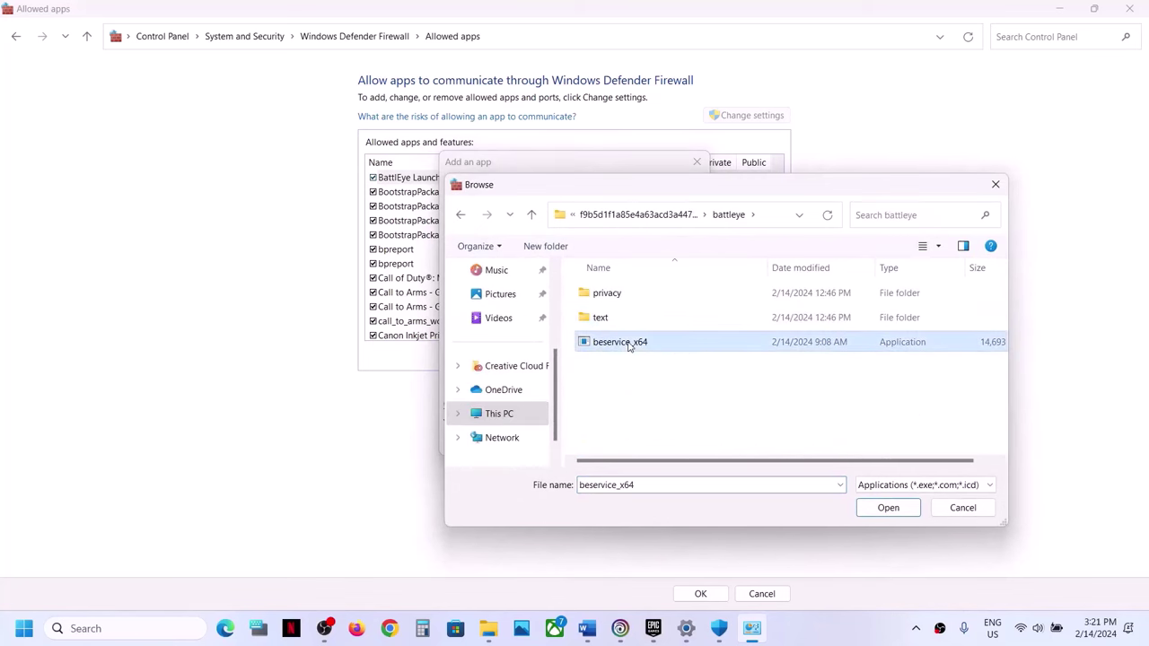
click(903, 510)
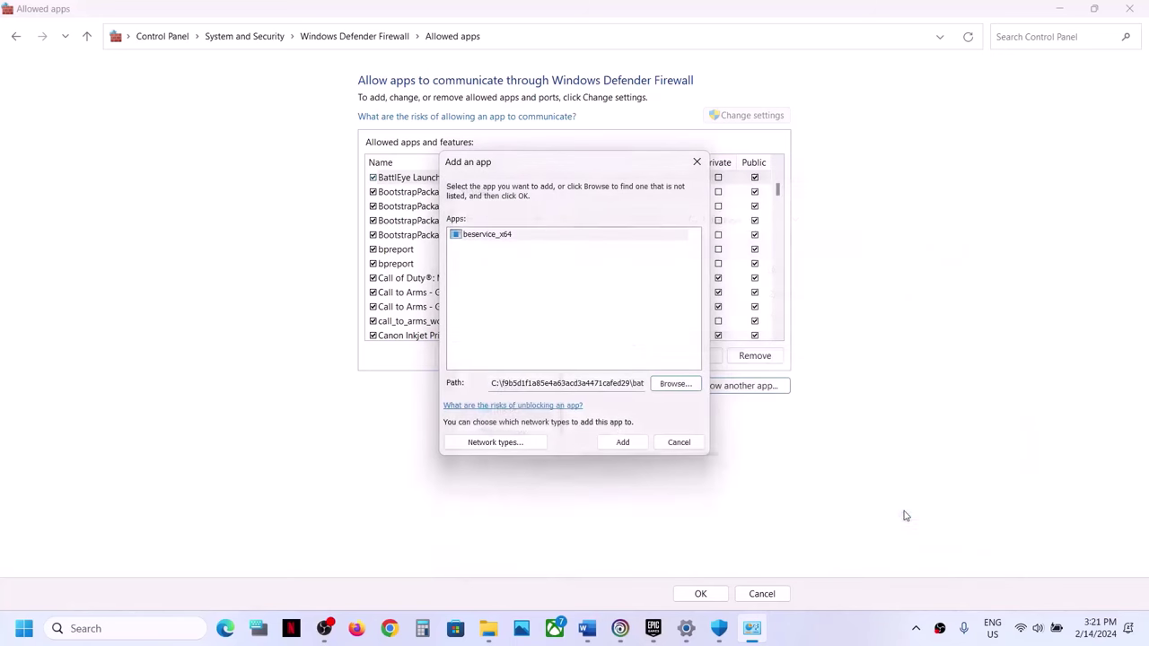
click(623, 441)
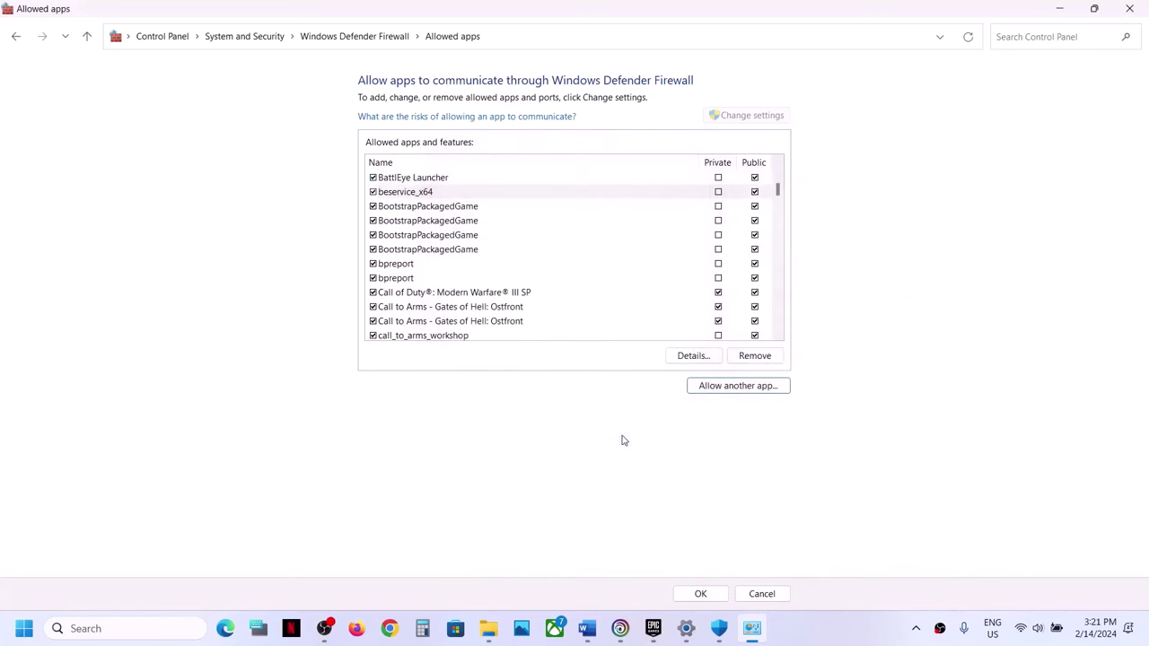
Look through the firewall's allowed apps list for the added game entries and save the changes
click(473, 251)
click(449, 234)
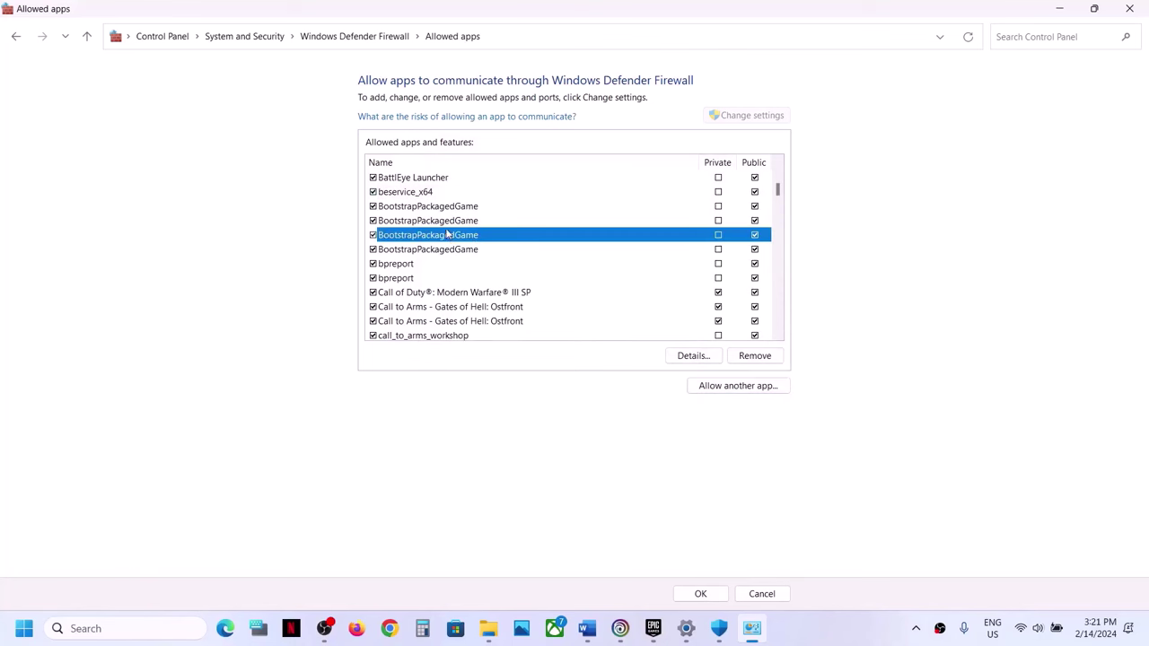
key(Down)
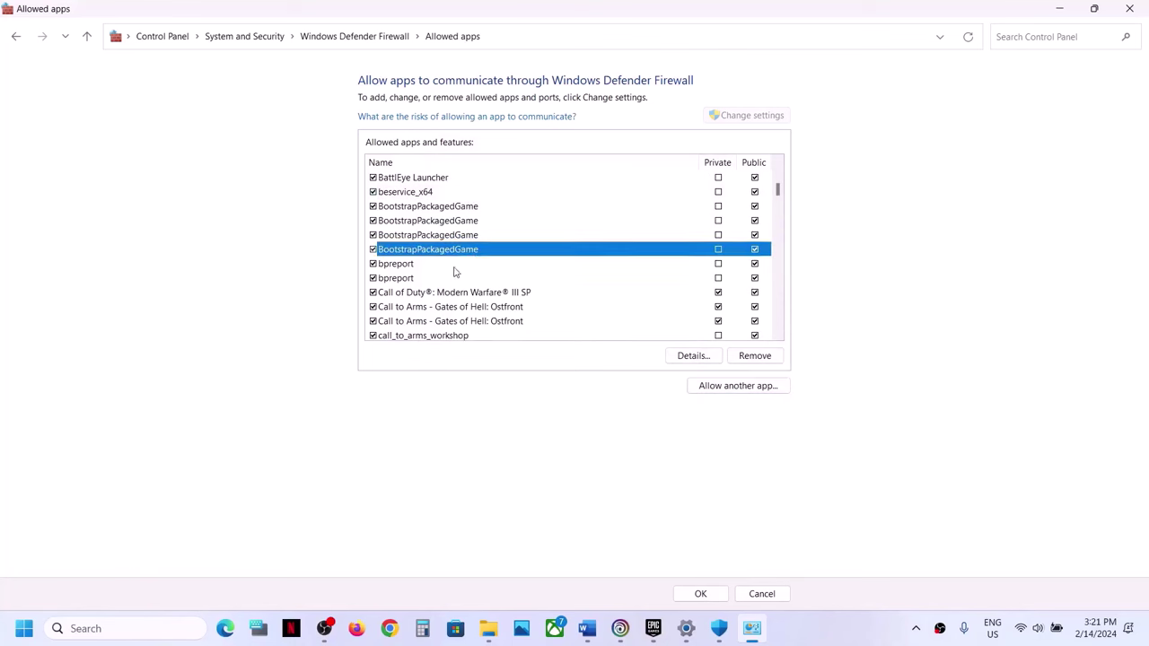
key(Down)
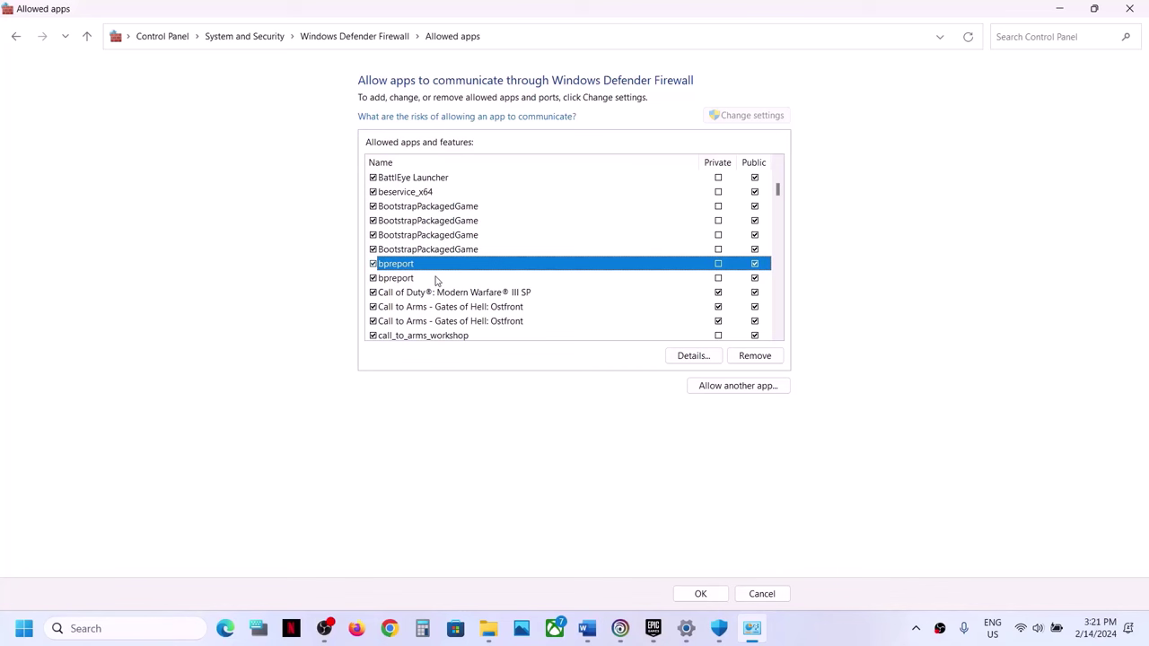
drag(780, 200, 779, 187)
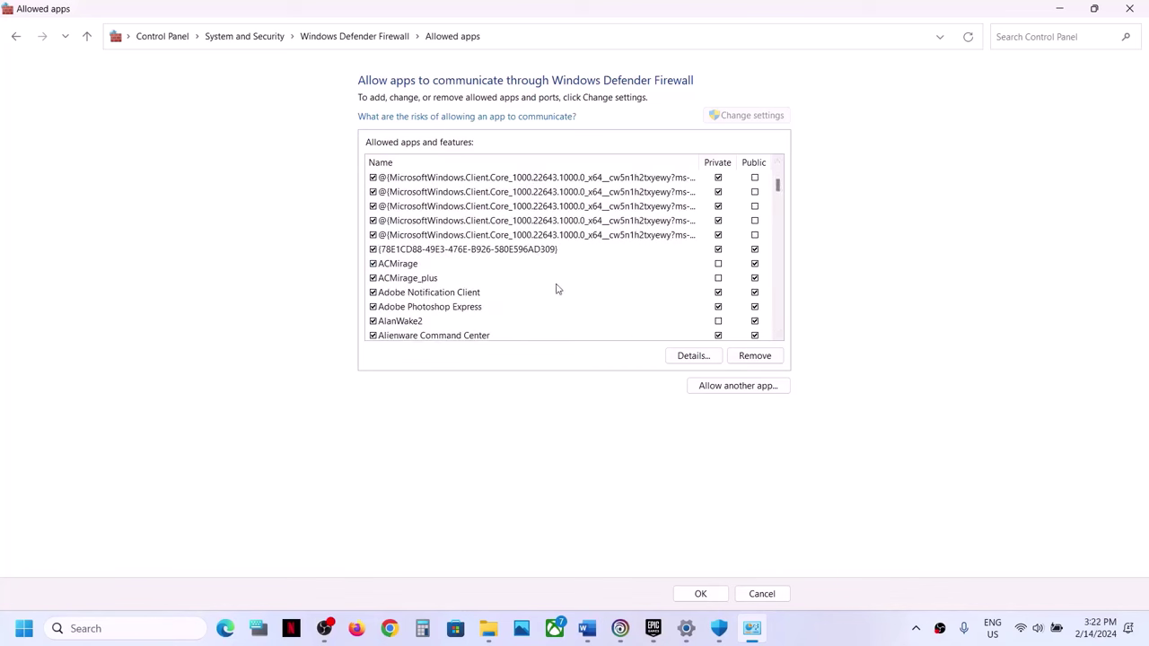
drag(778, 181, 783, 193)
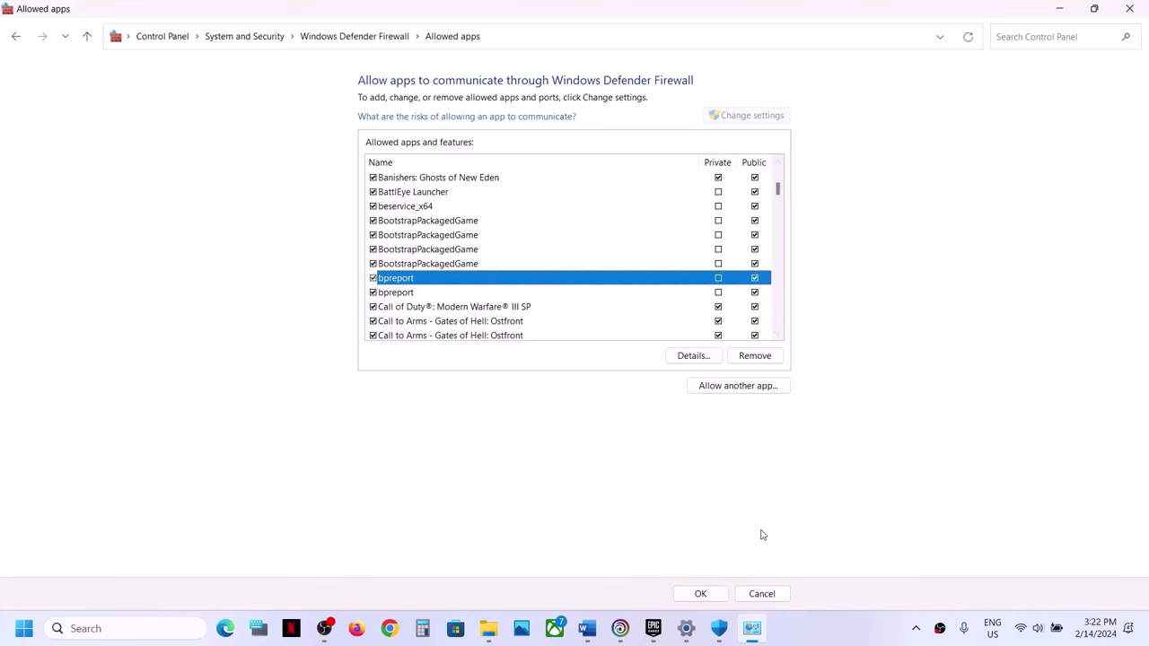
click(711, 598)
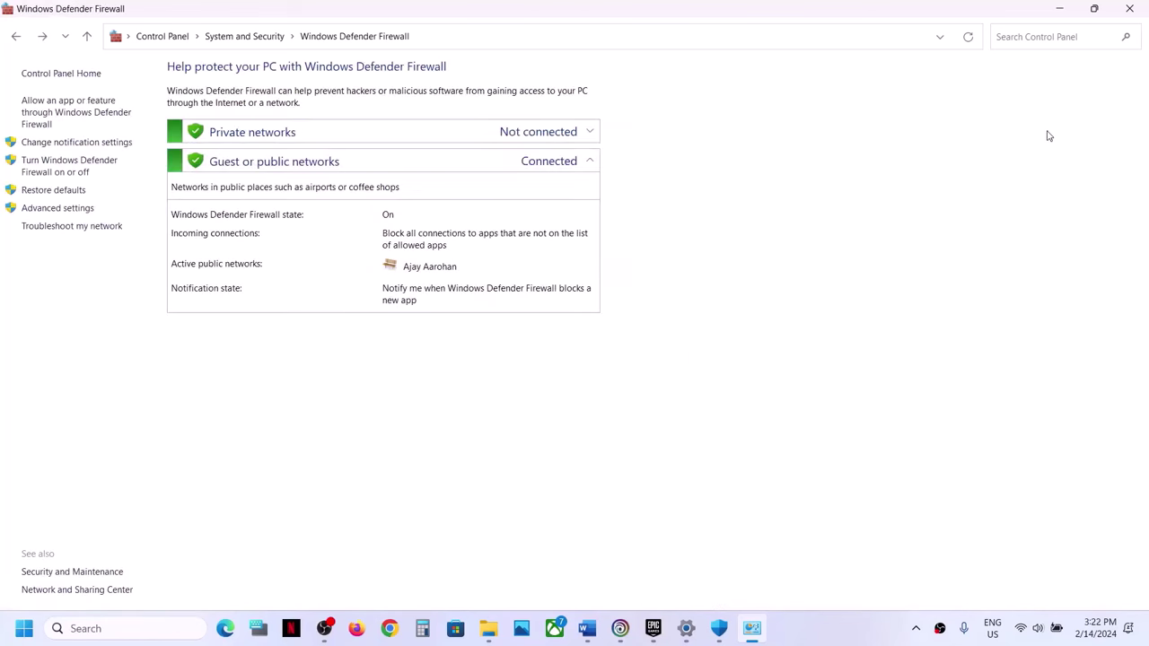
Close the Windows Defender Firewall, Windows Security and Settings windows
click(1134, 9)
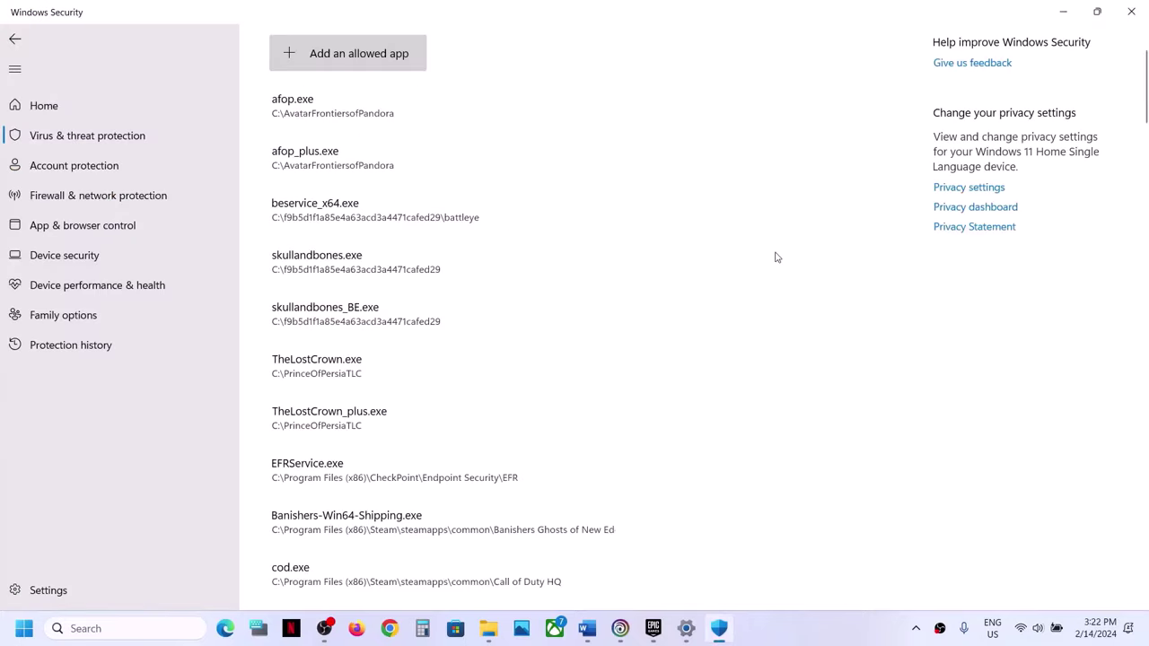
click(1133, 10)
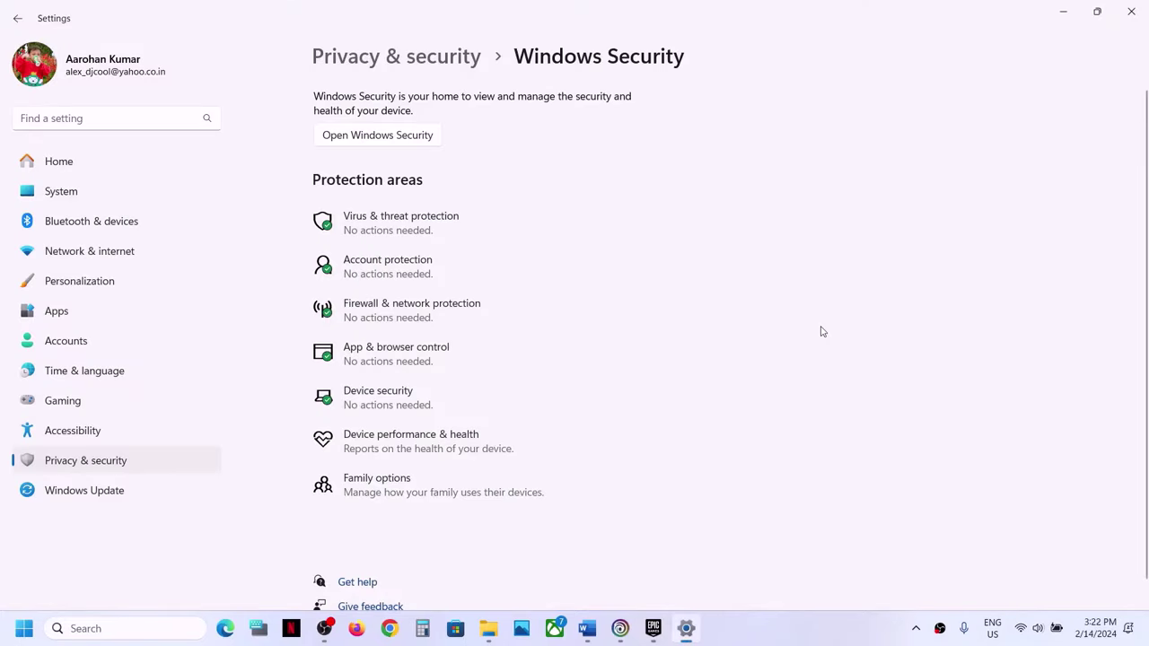
click(1133, 9)
Read Step 7 on verifying the game files in the Word document, and minimize the document
scroll(552, 436, down, 3)
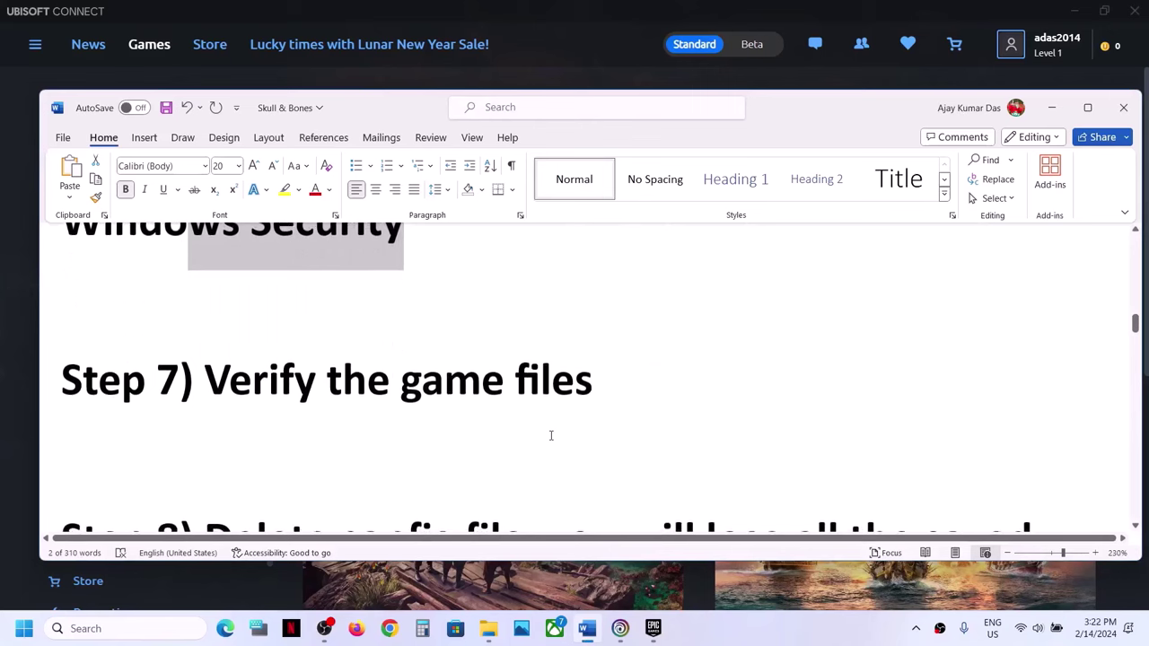
drag(541, 308, 326, 381)
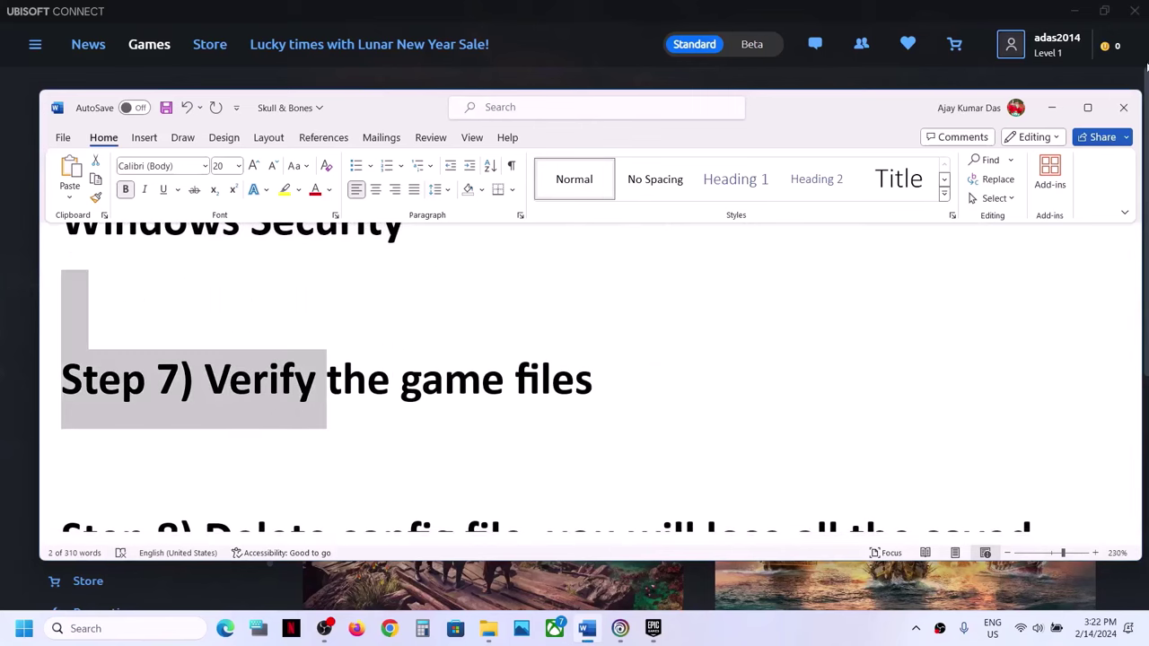
click(1051, 107)
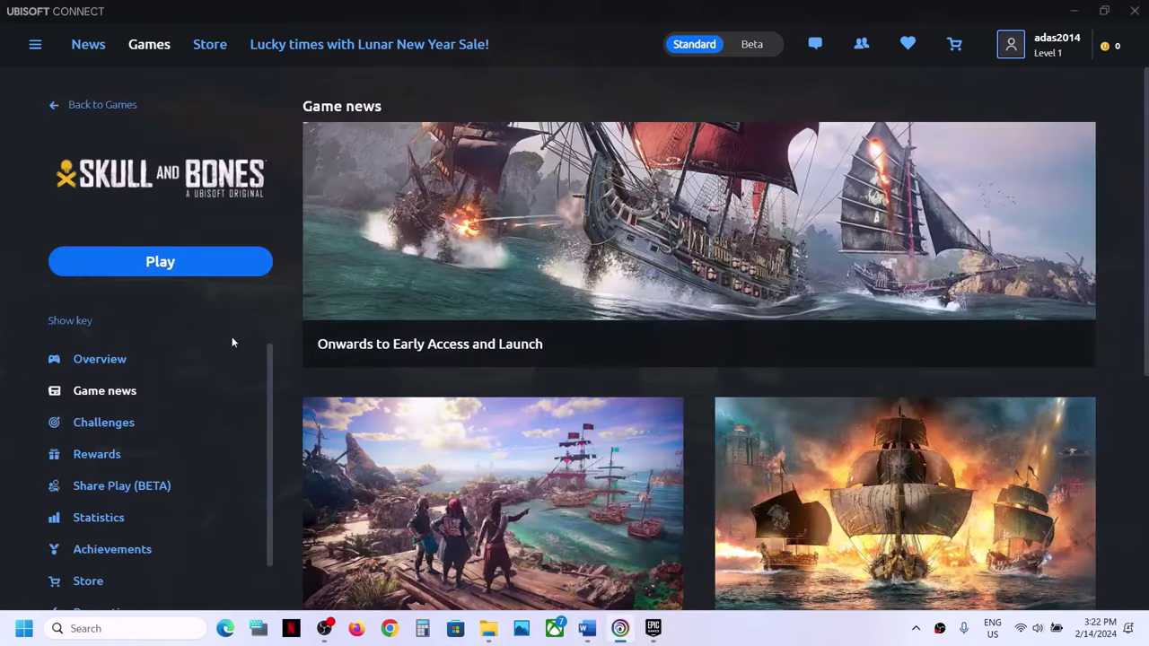
Open the Skull and Bones properties from the Ubisoft Connect games library and verify the game's local files
click(143, 50)
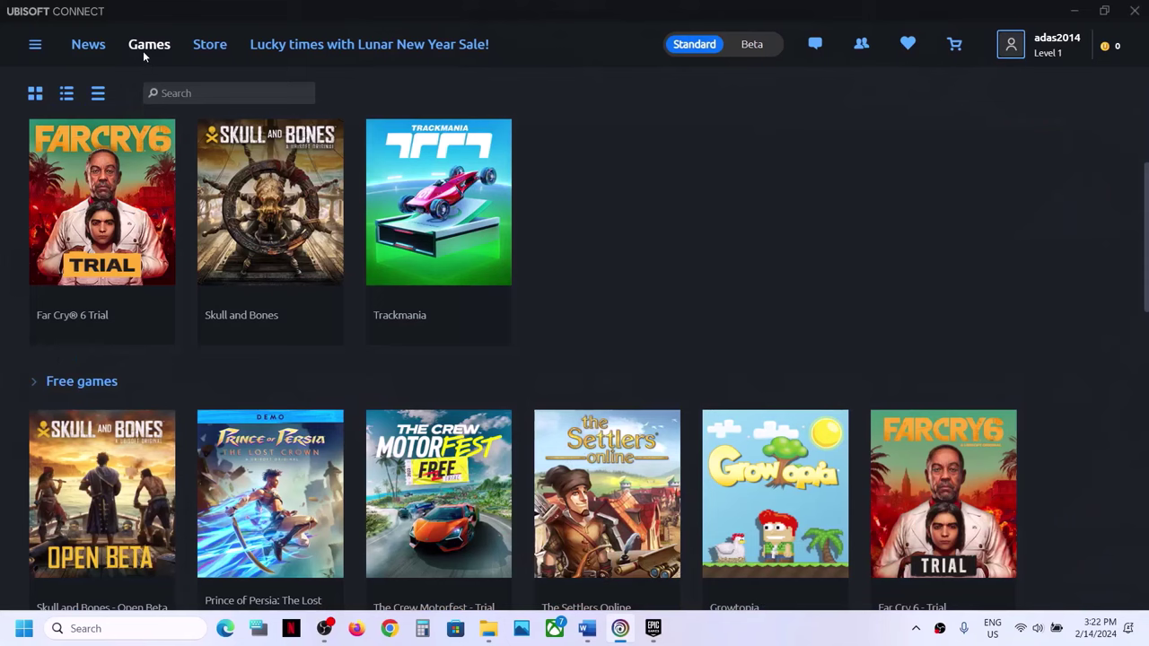
click(277, 260)
scroll(95, 586, down, 1)
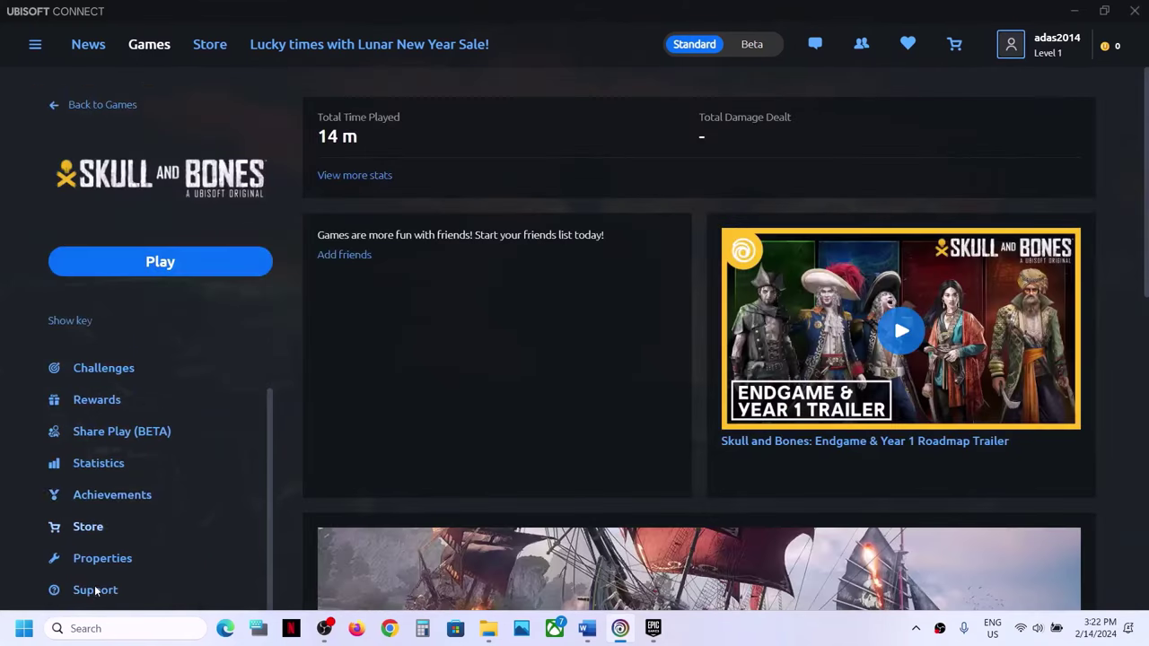
click(110, 561)
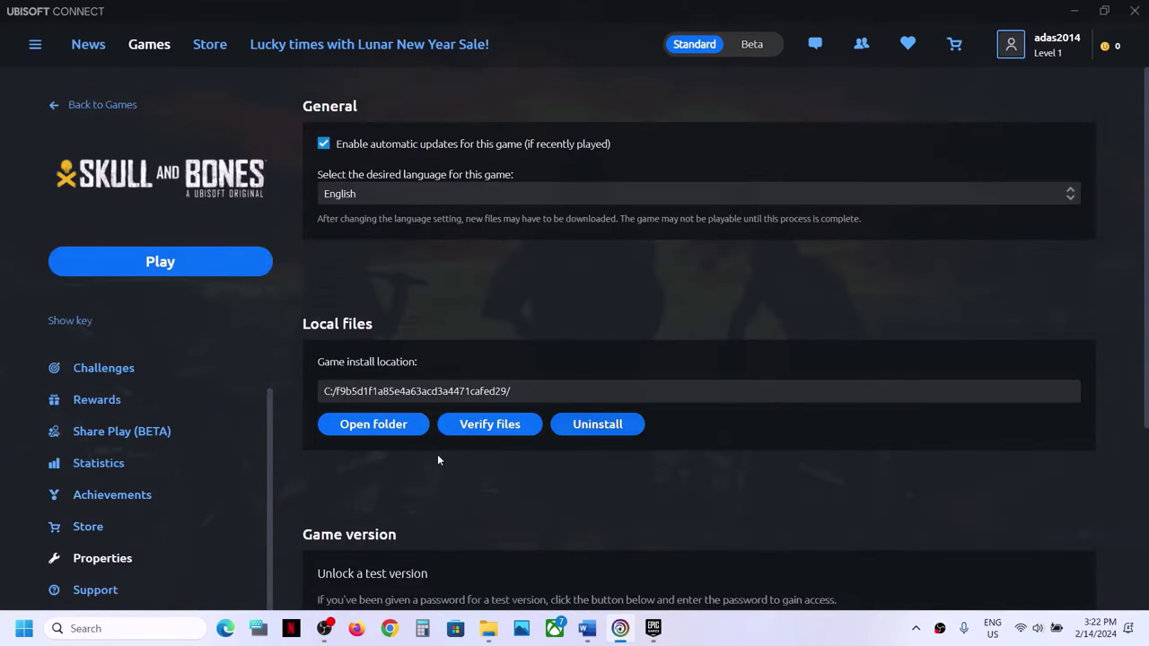
click(497, 428)
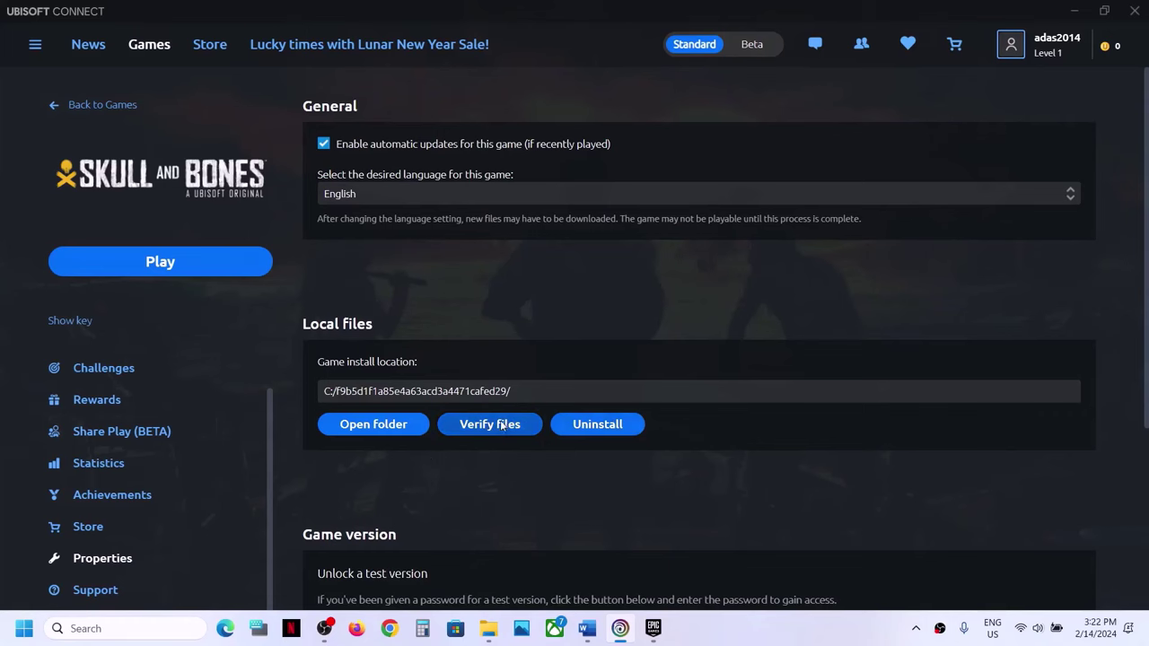
Switch to the Epic Games Launcher, examine the manage options for Skull and Bones, close them and maximize the launcher
click(653, 629)
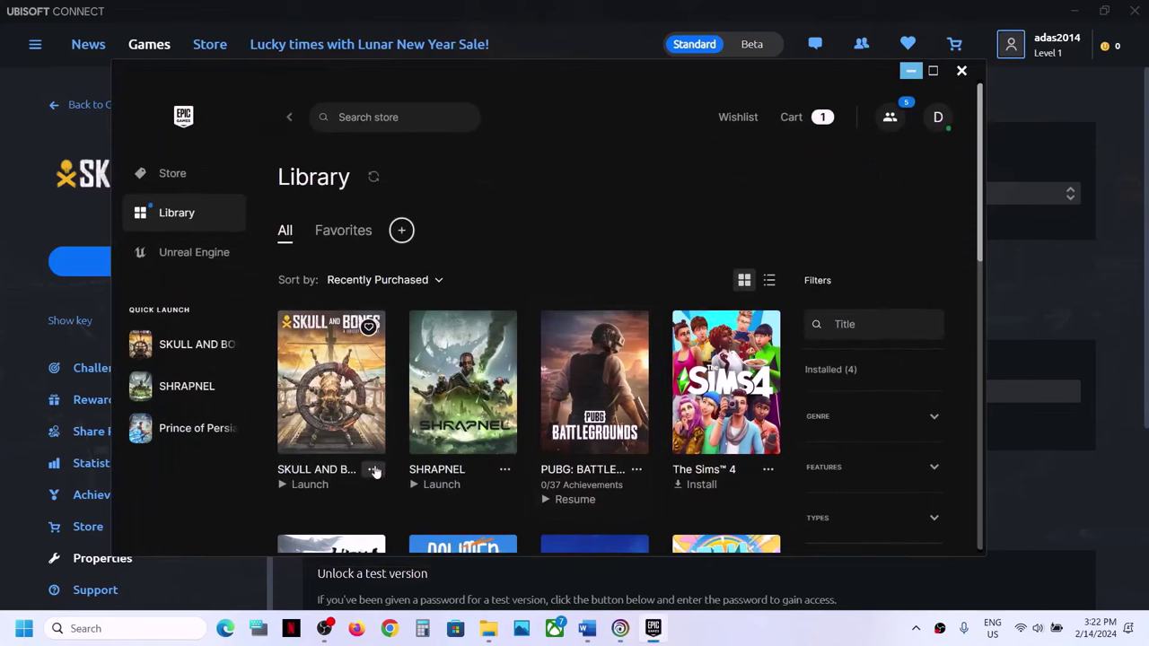
click(373, 470)
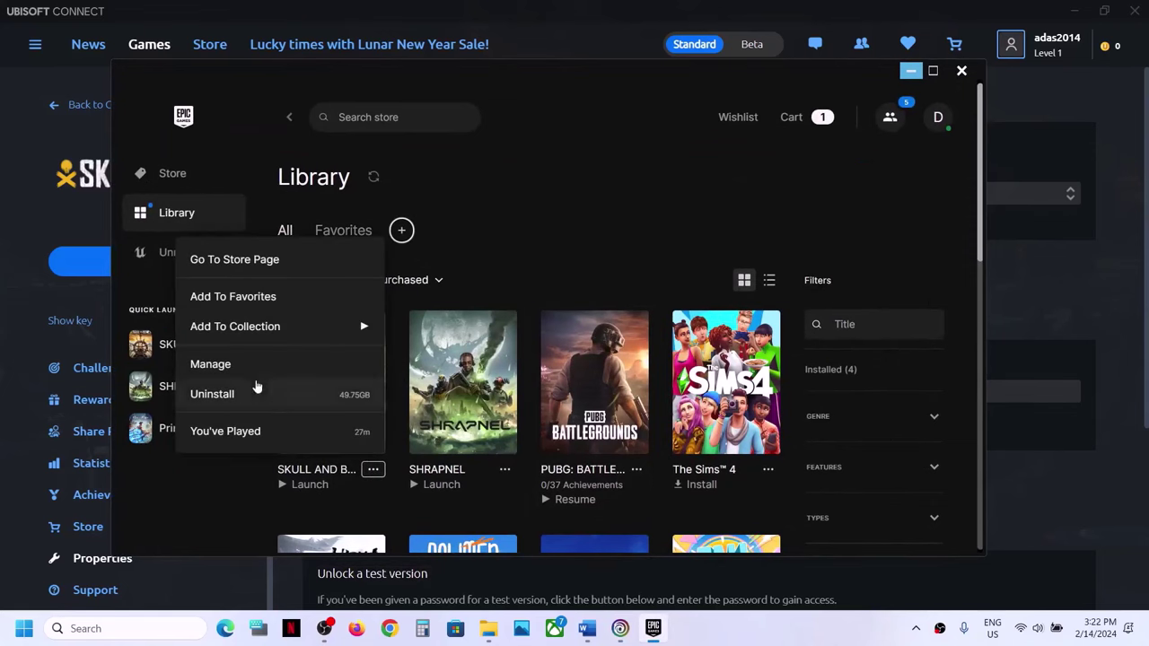
click(218, 364)
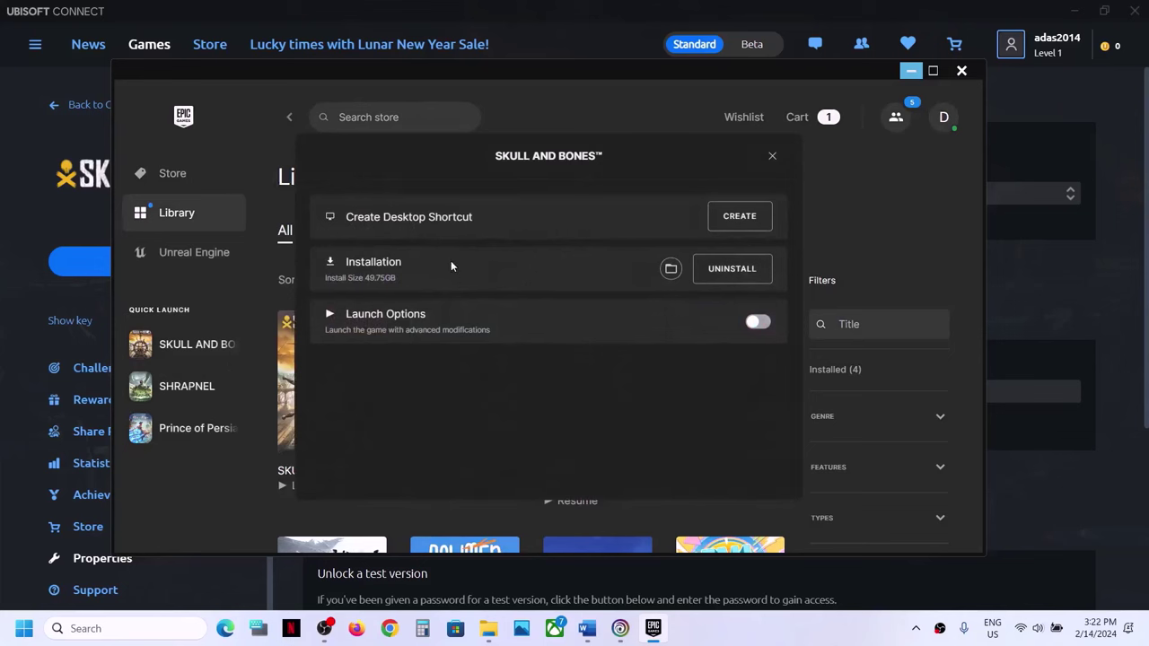
click(774, 158)
click(933, 70)
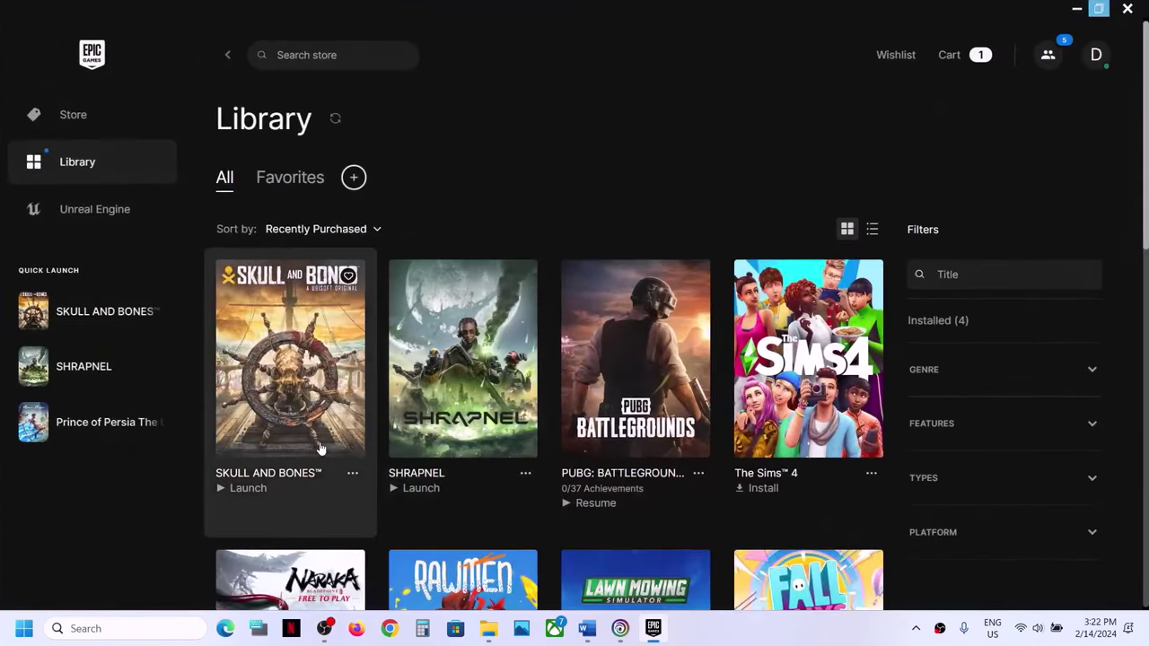
View the management options of Skull and Bones in the Epic Games library, then close them
click(352, 474)
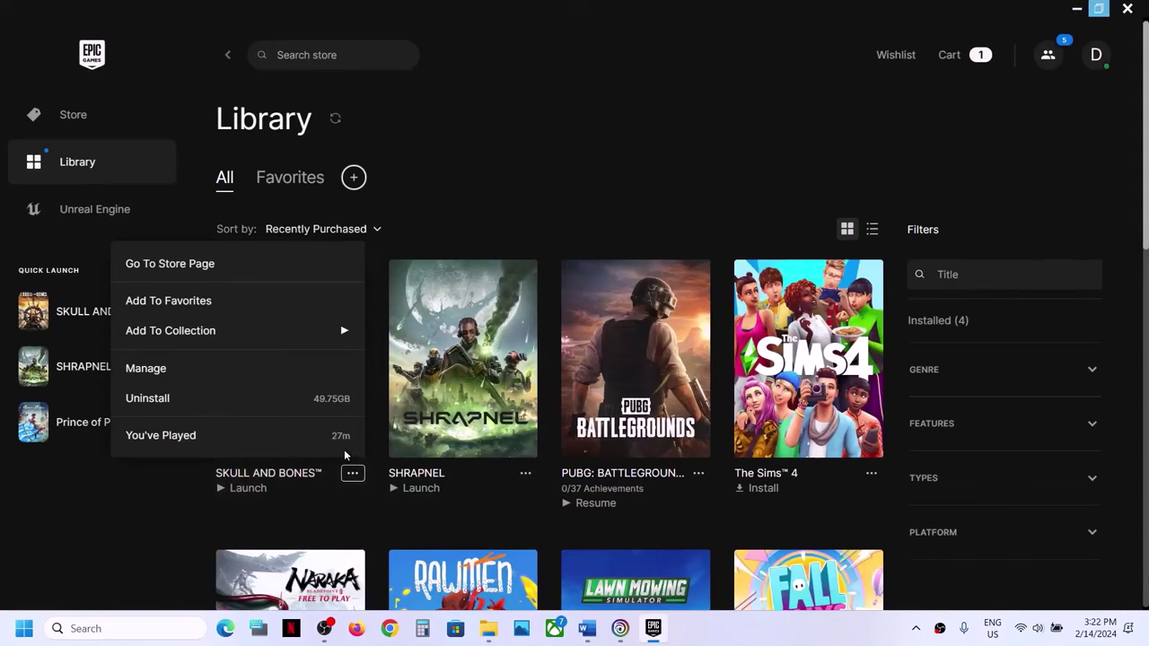
click(213, 371)
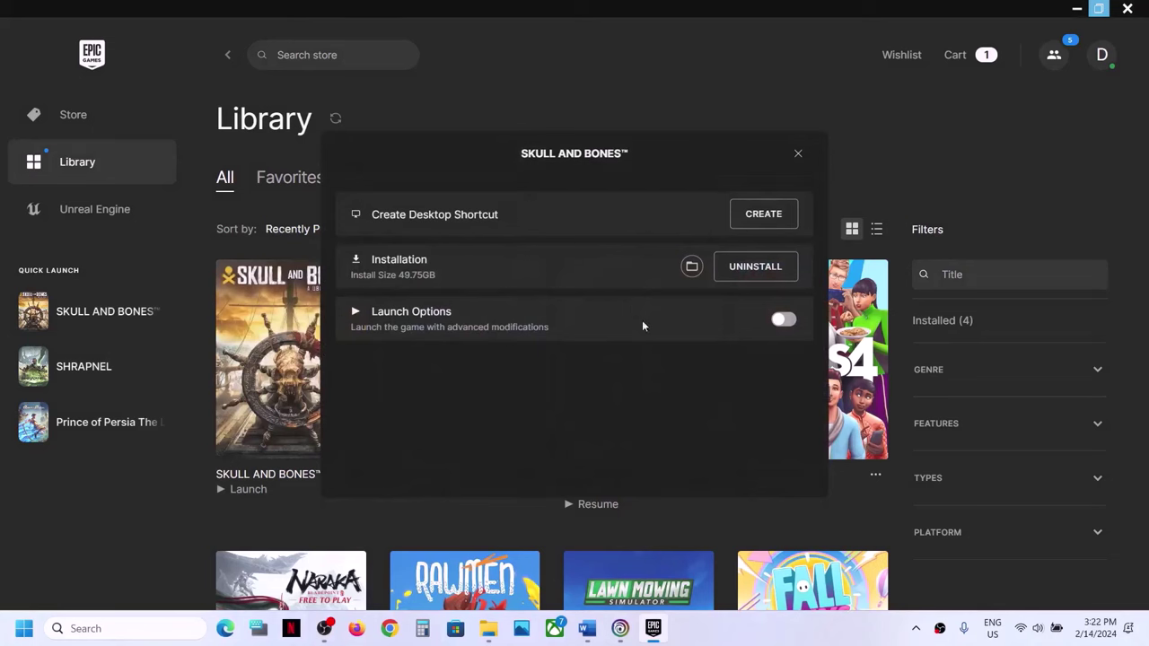
click(798, 153)
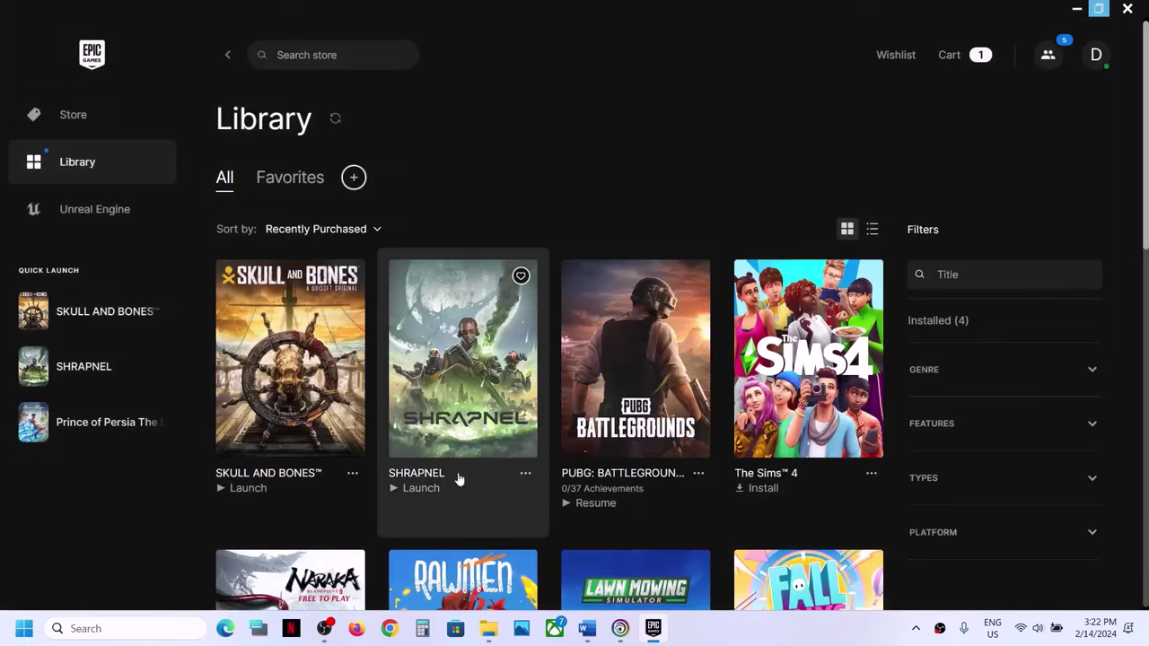
click(525, 475)
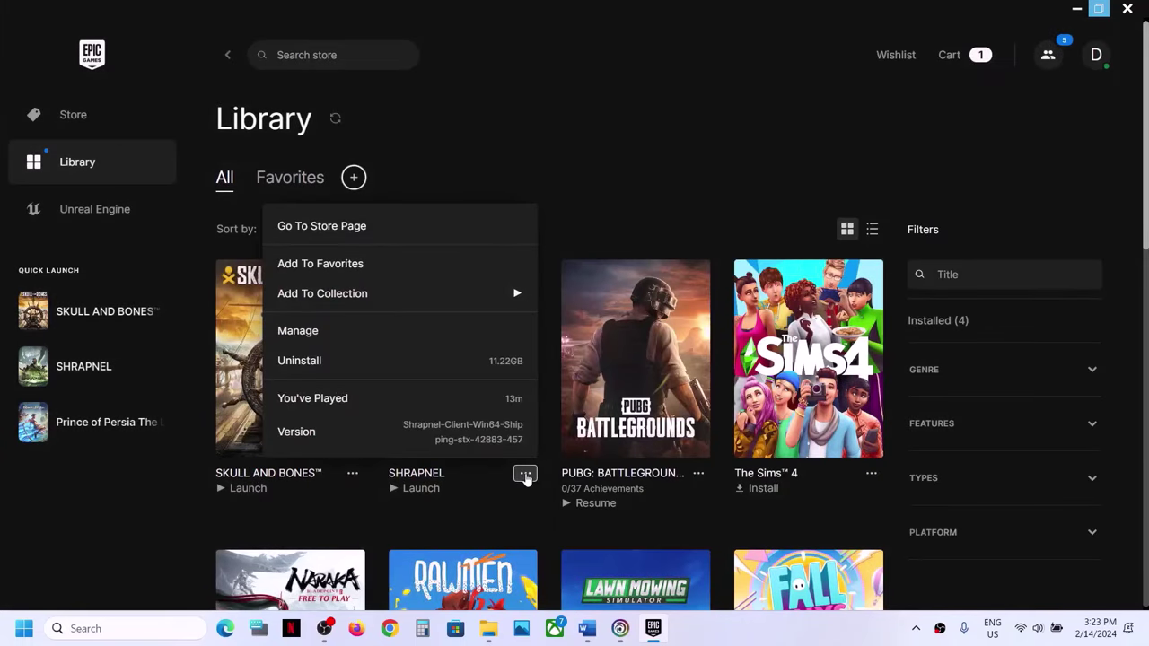
click(351, 475)
click(351, 475)
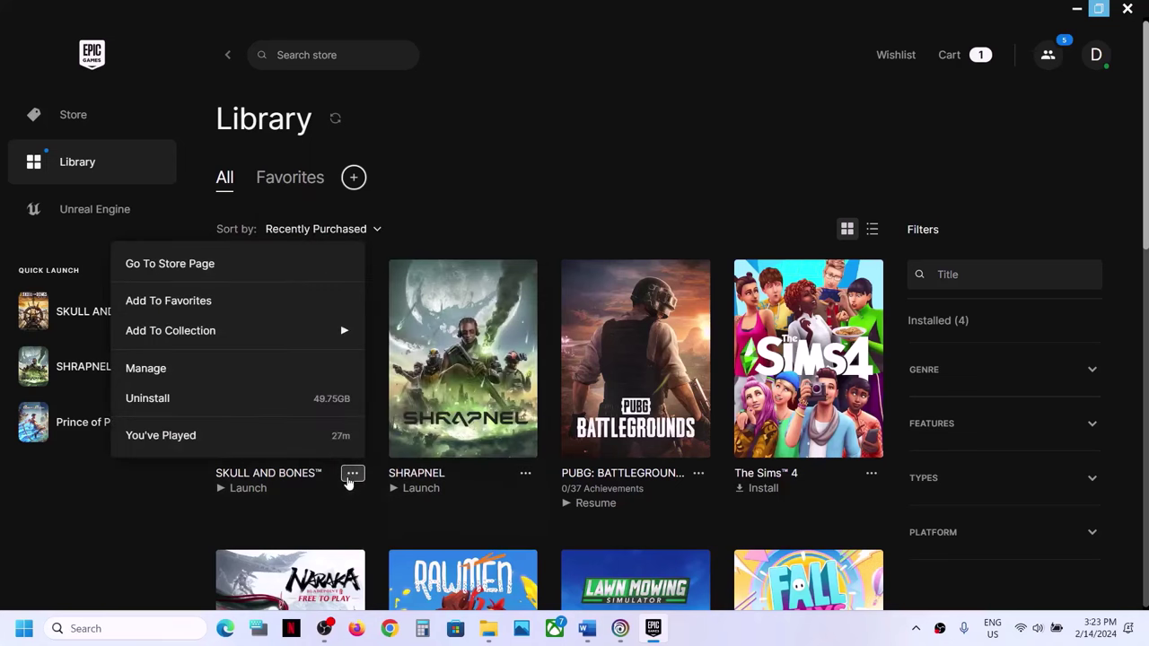
click(59, 325)
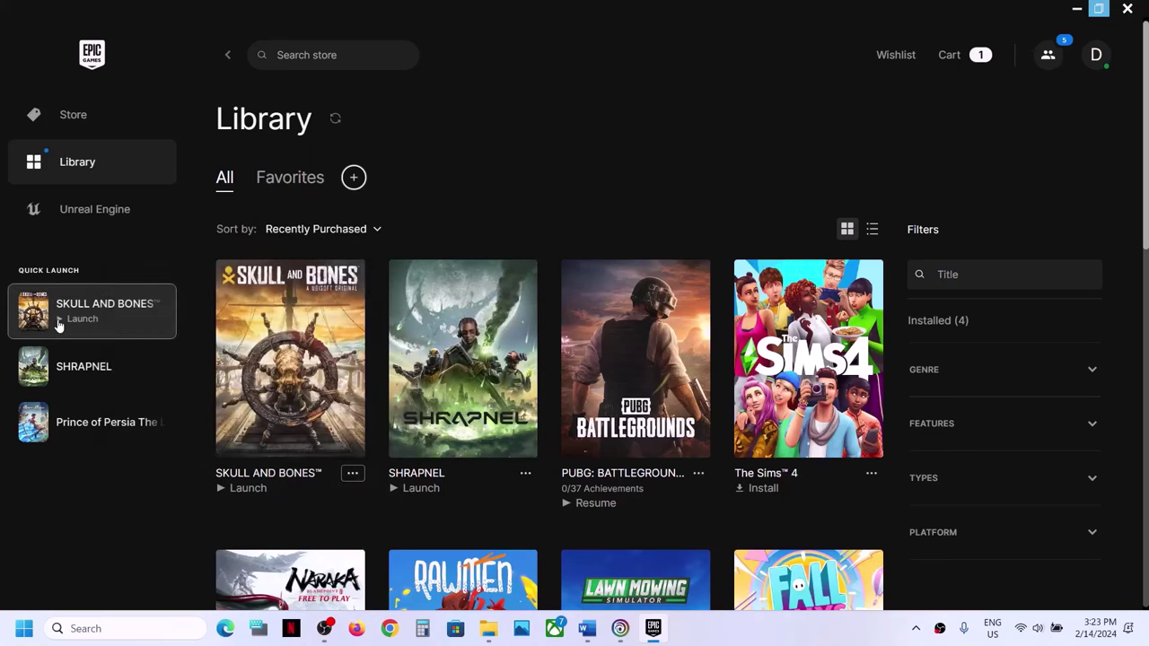
click(354, 476)
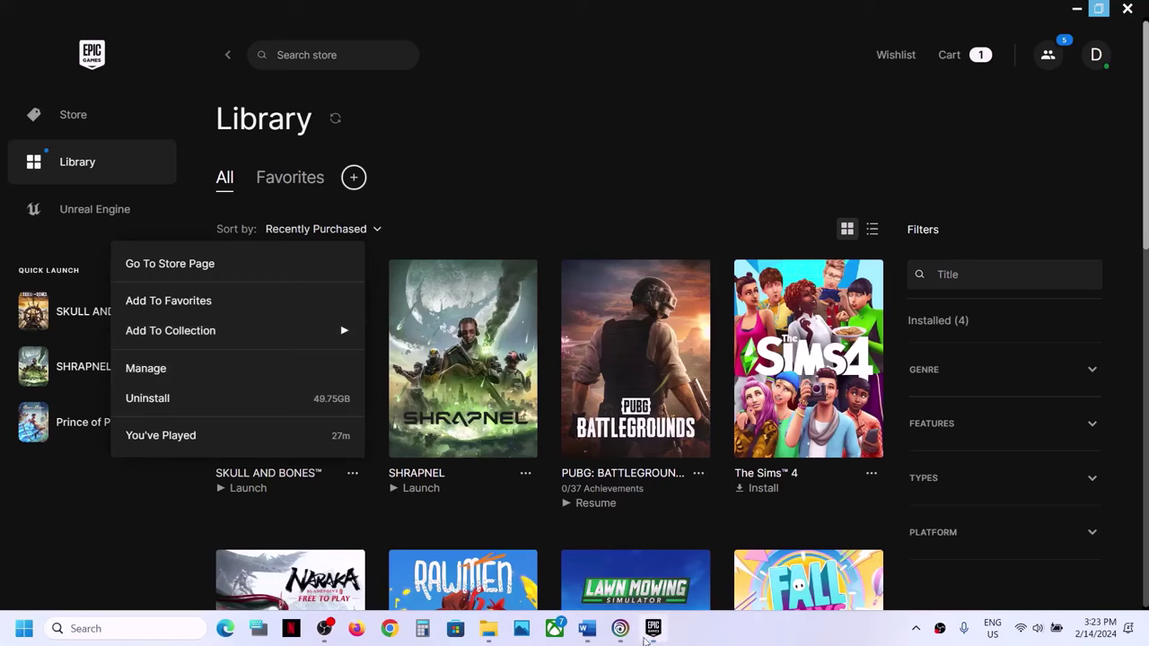
Switch to the Skull & Bones Word document and read Step 8 on deleting the config file and losing saved settings
click(588, 628)
scroll(383, 379, down, 3)
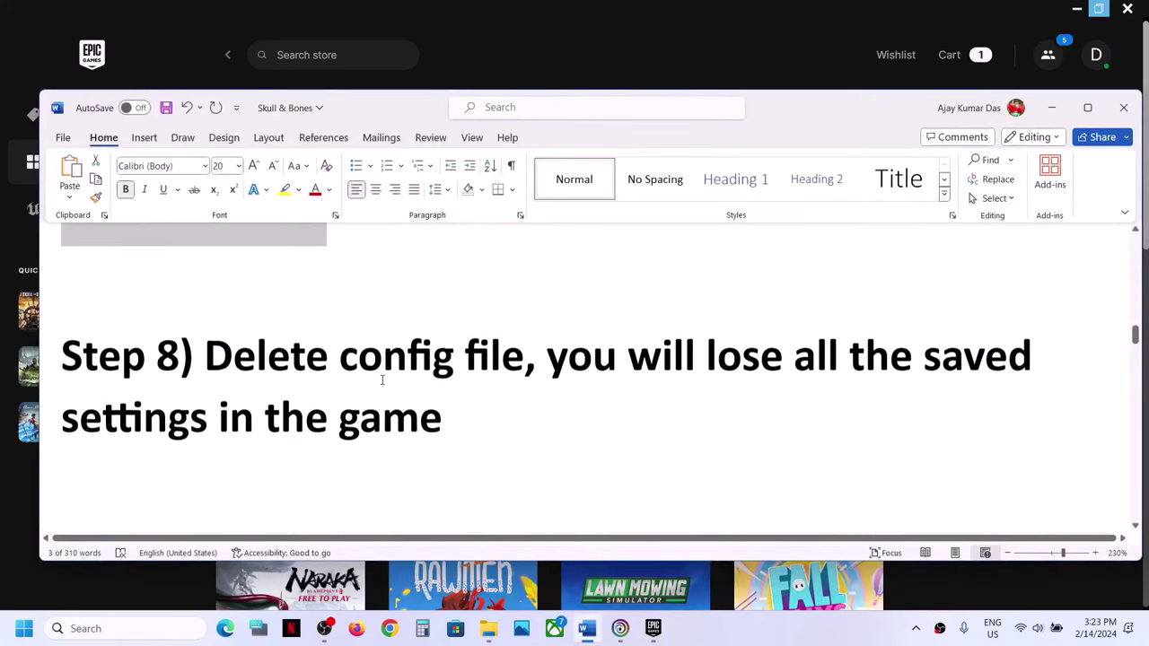
drag(215, 349, 516, 349)
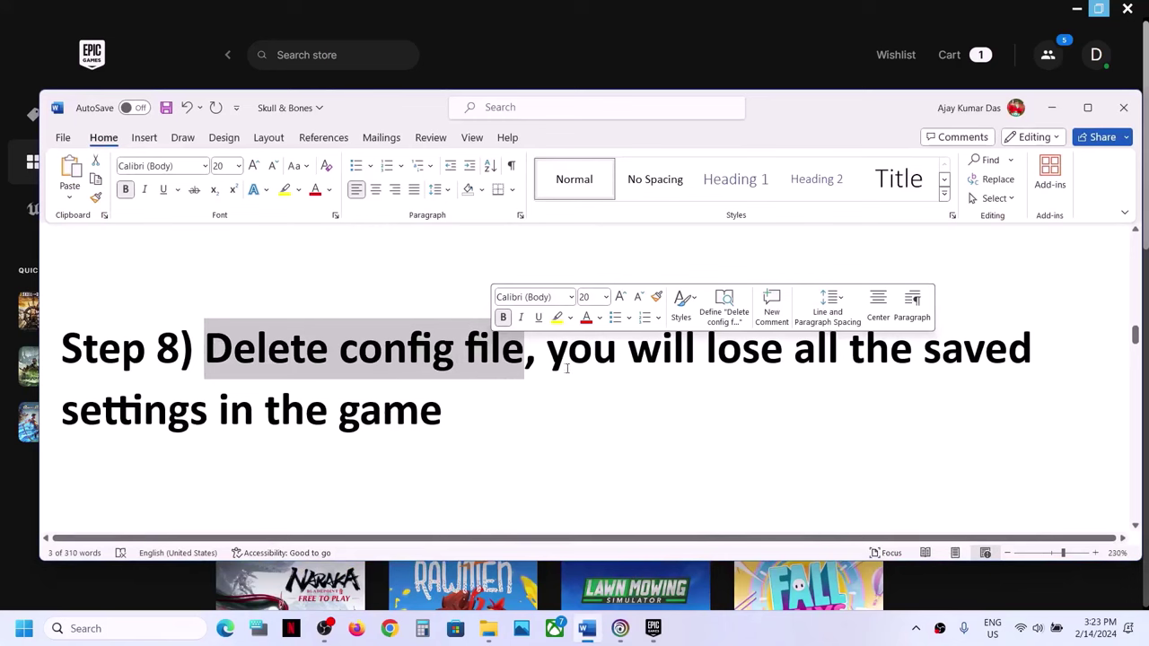
drag(557, 359, 452, 412)
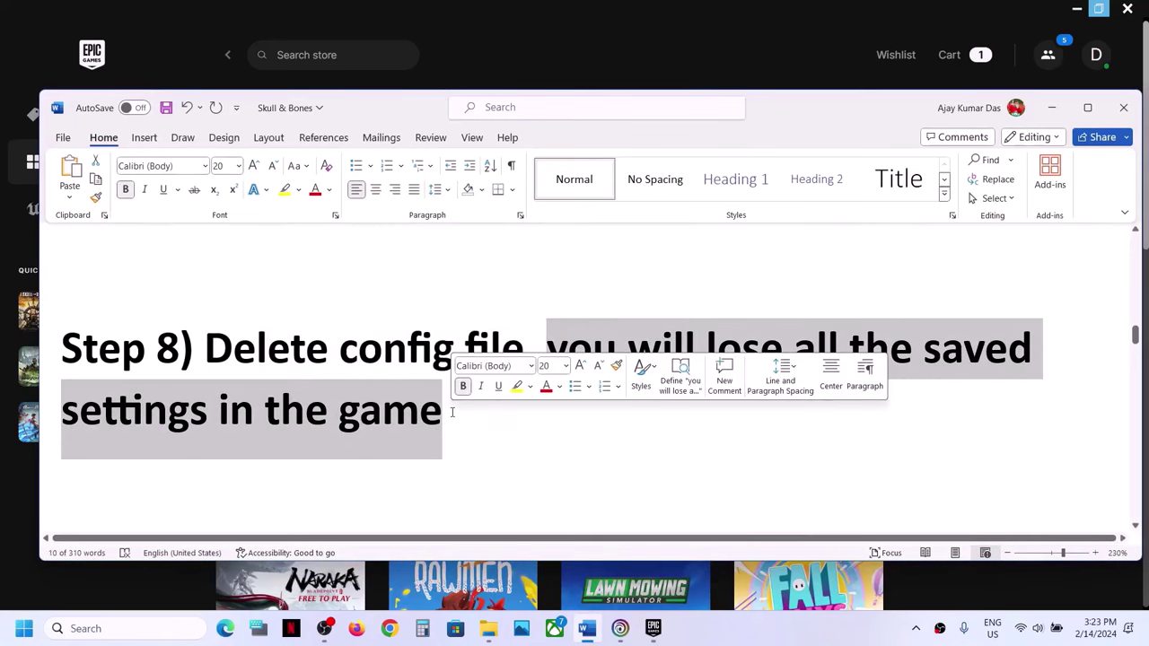
In File Explorer, locate the SkullAndBones configuration file in the Skull And Bones folder under Documents and show its available actions
click(500, 631)
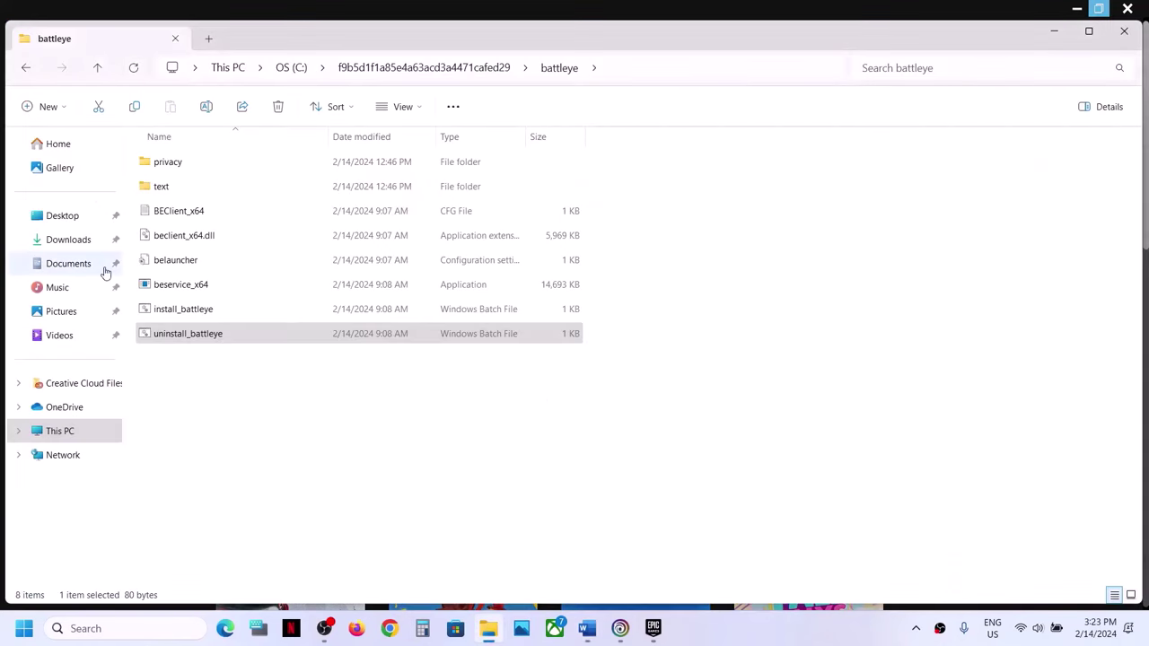
click(69, 264)
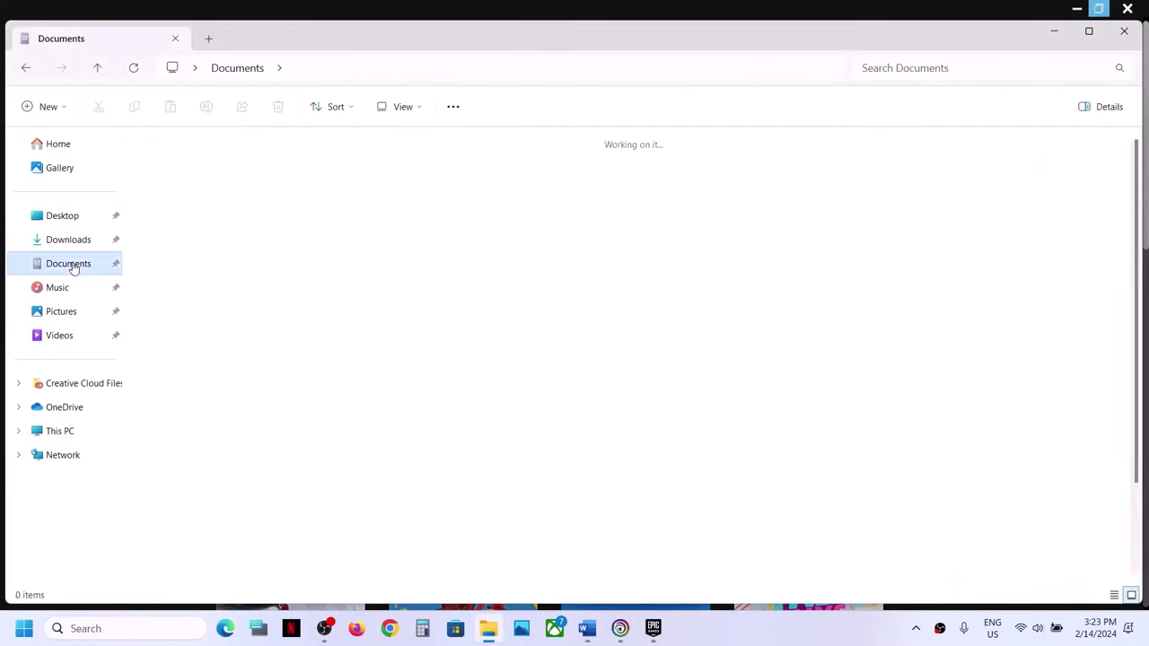
click(196, 221)
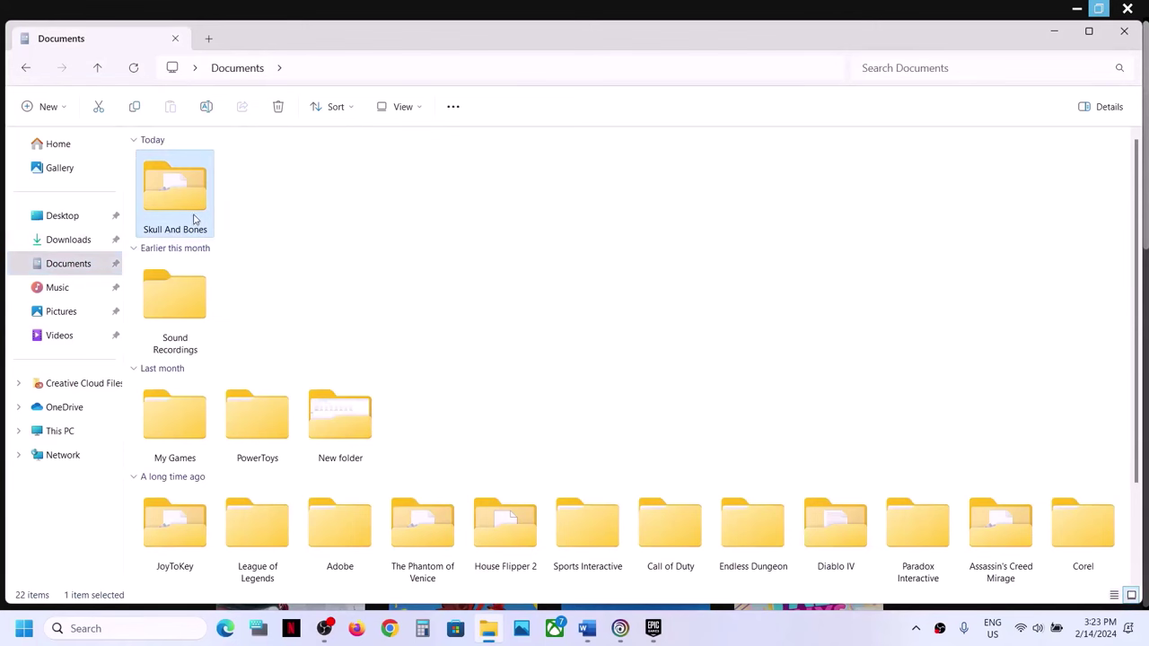
double_click(196, 221)
click(177, 171)
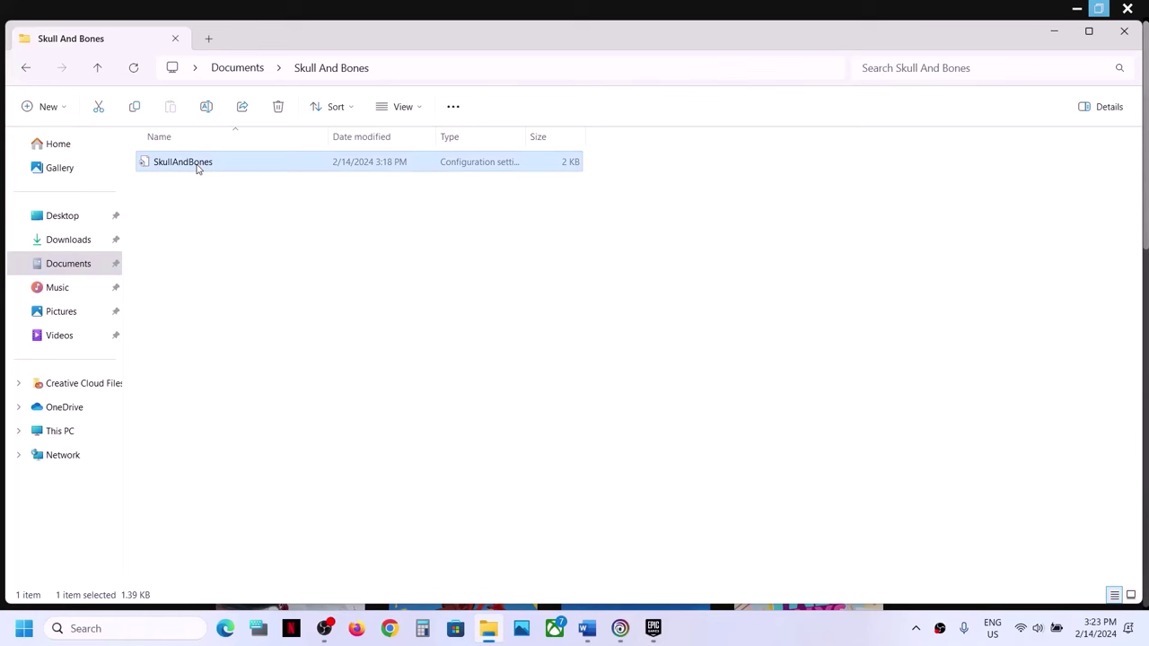
right_click(198, 169)
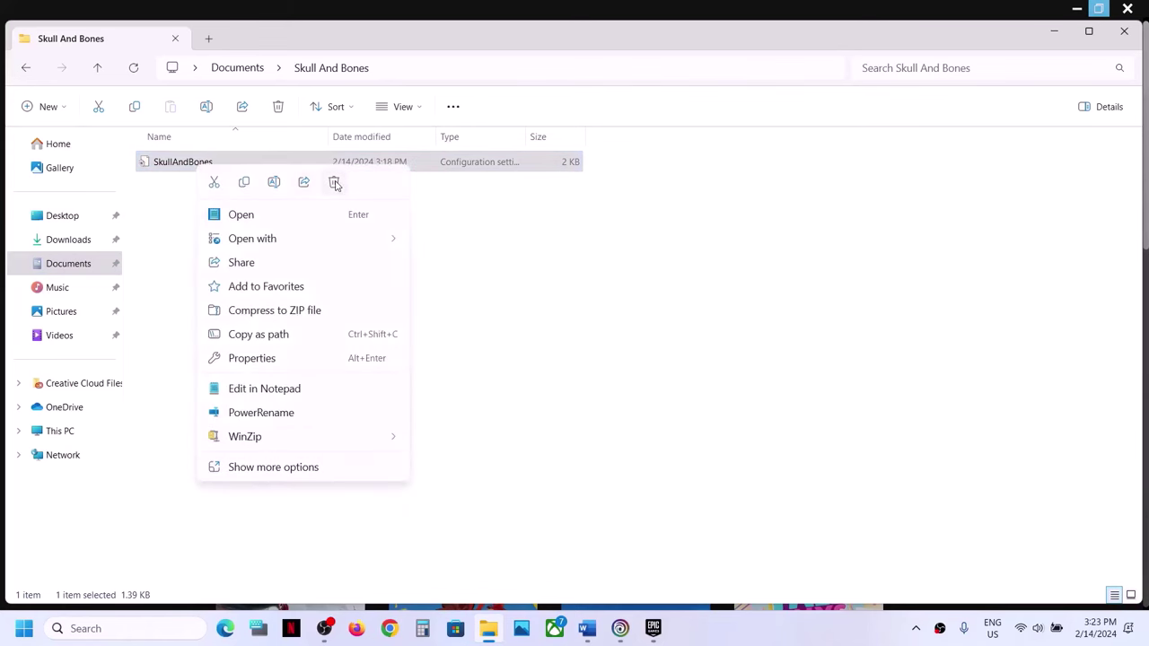
Return to the Word document and read Step 9 on disabling overlays and closing overlay apps such as Discord and GeForce Experience
click(620, 632)
click(587, 630)
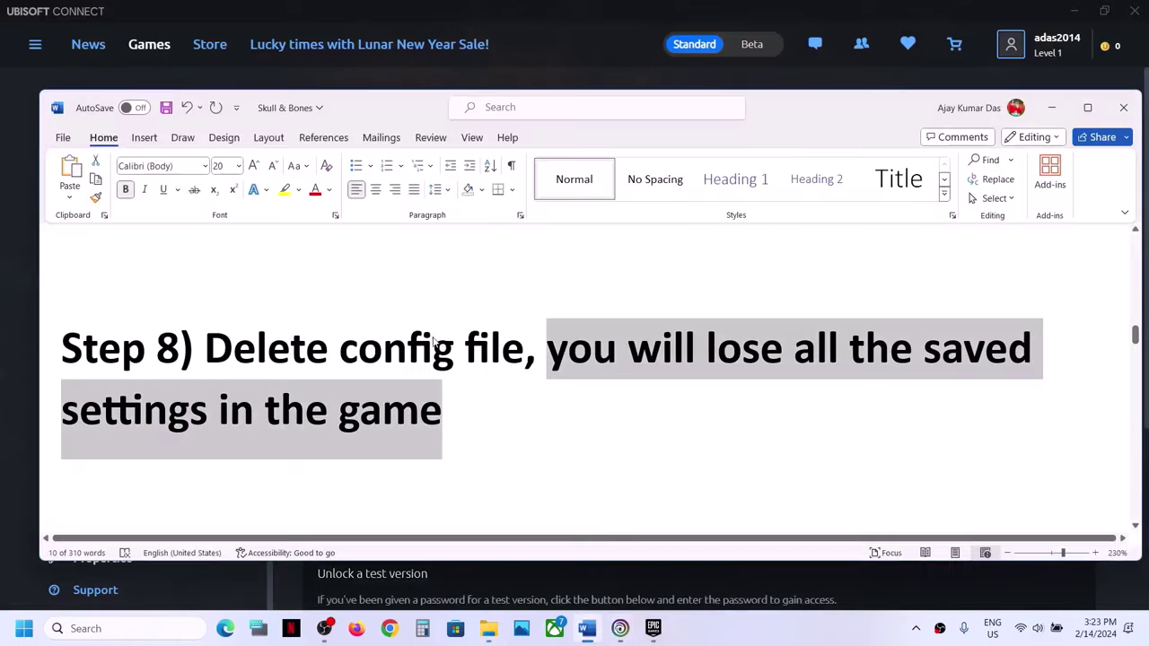
scroll(435, 344, down, 5)
drag(231, 244, 492, 386)
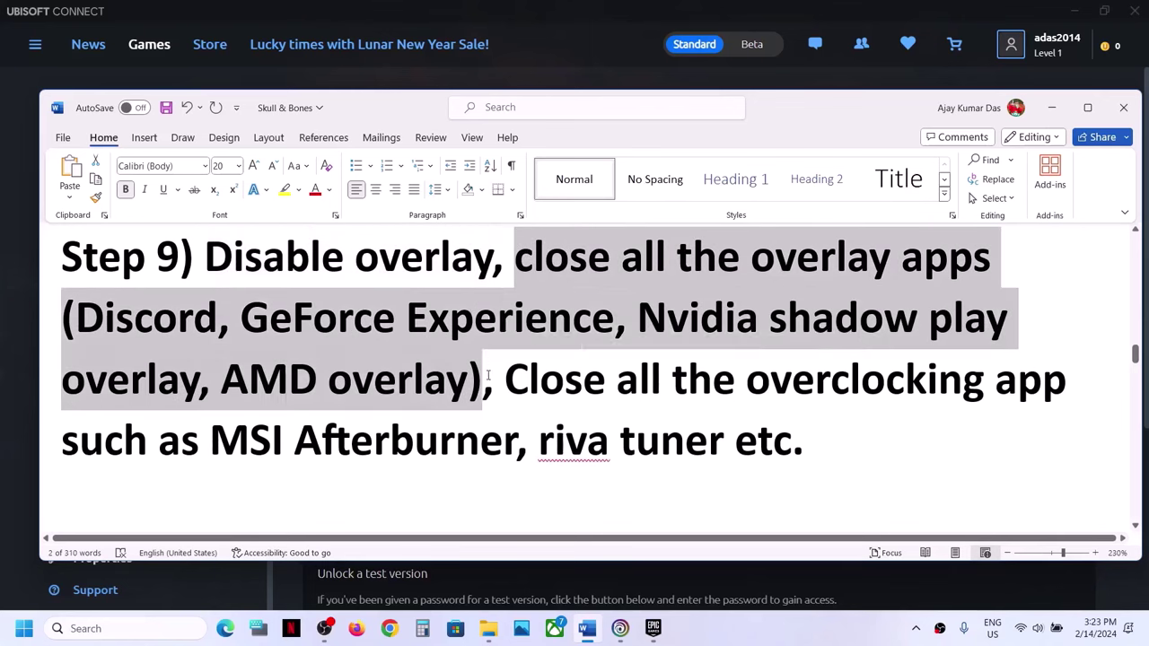
click(456, 388)
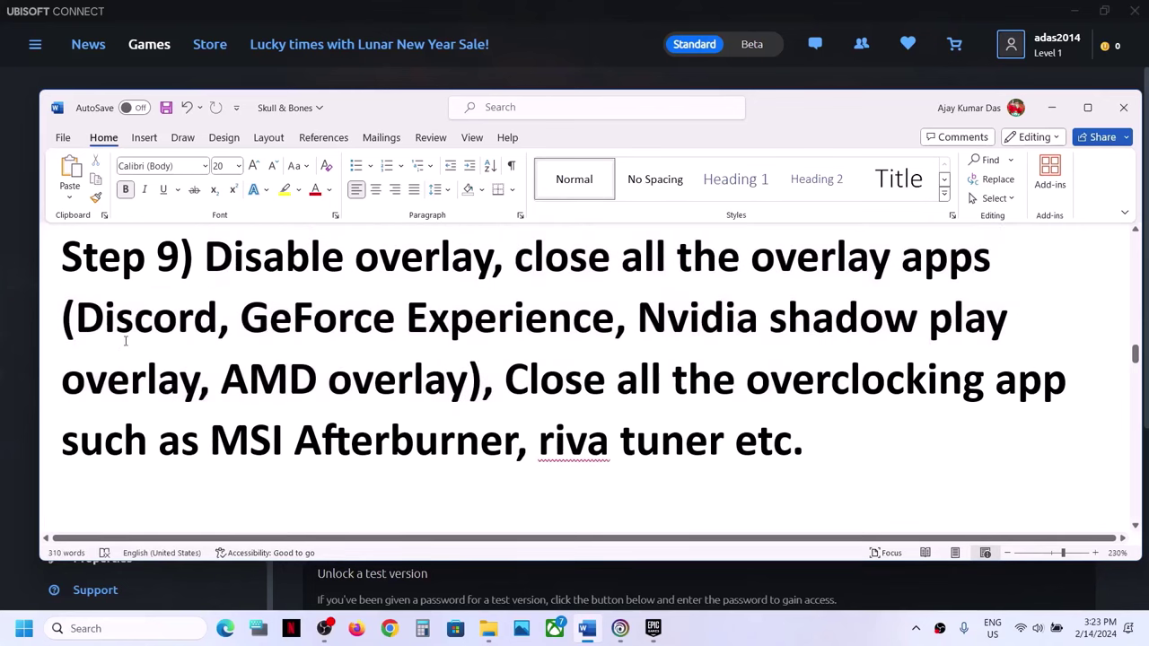
drag(113, 325, 615, 325)
click(518, 263)
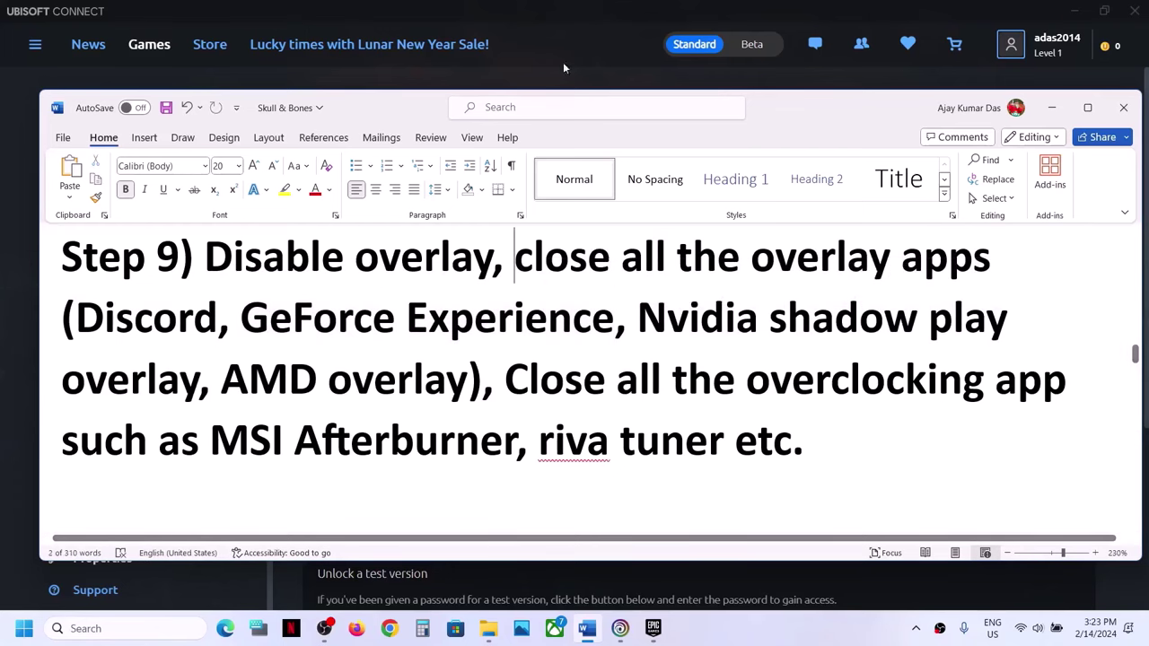
Switch to Ubisoft Connect, turn off the in-game overlay for supported games in its settings, and return to the games library
click(566, 24)
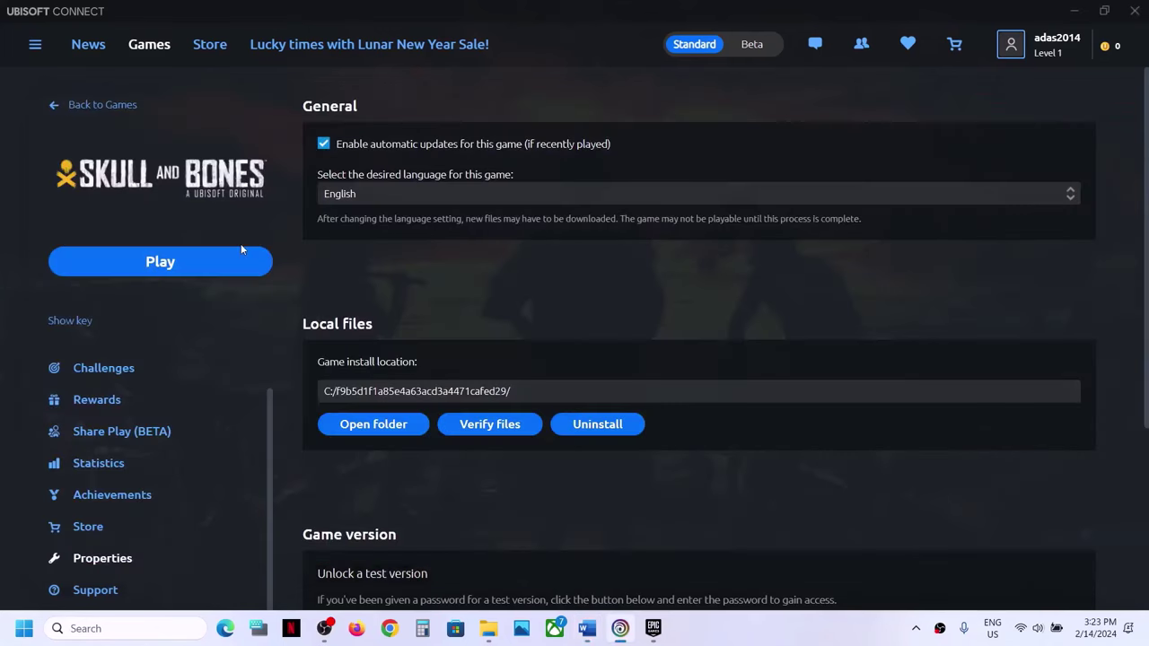
click(34, 46)
click(92, 127)
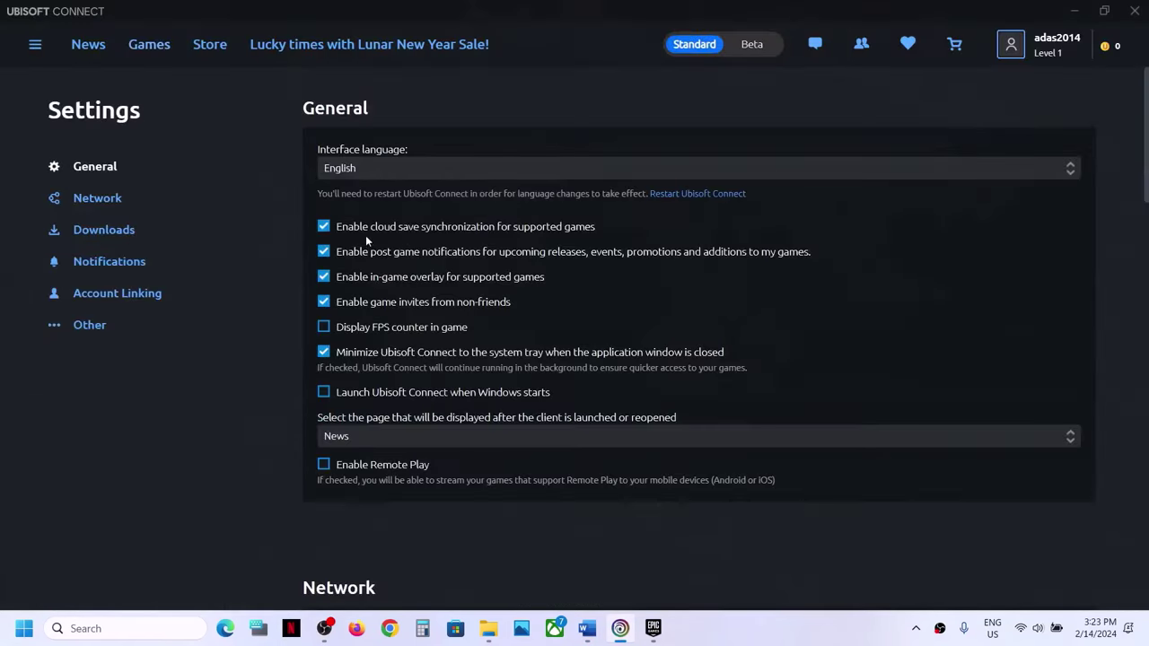
click(325, 278)
click(136, 44)
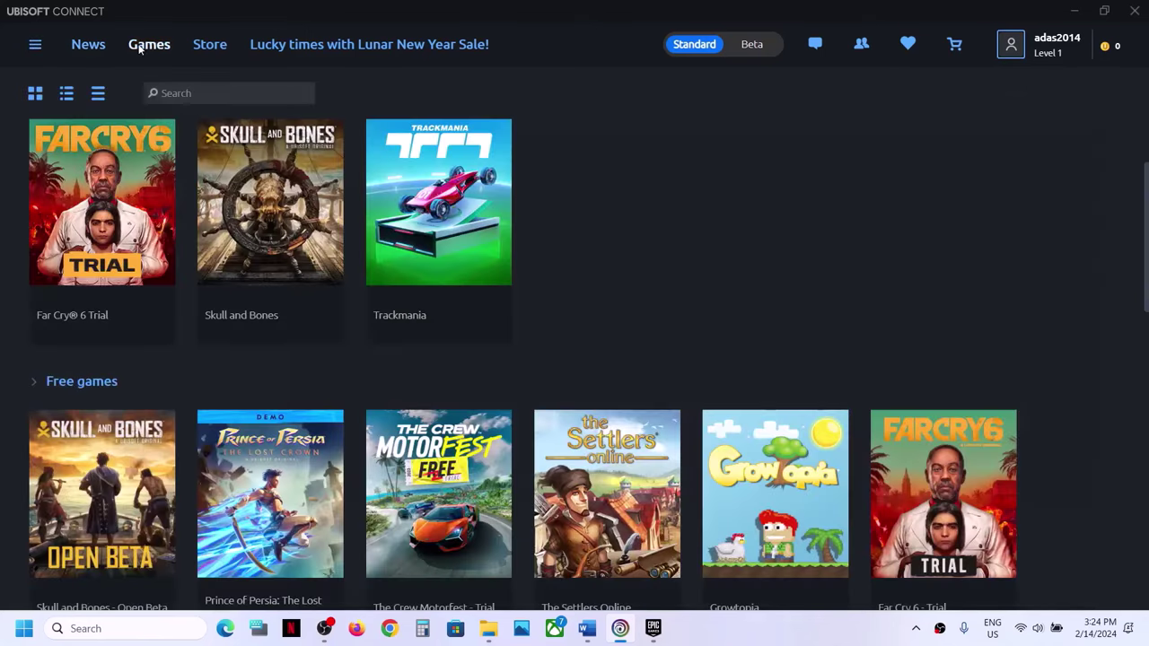
Switch back to the Word document and read the Step 9 advice on closing overclocking apps such as MSI Afterburner
click(588, 629)
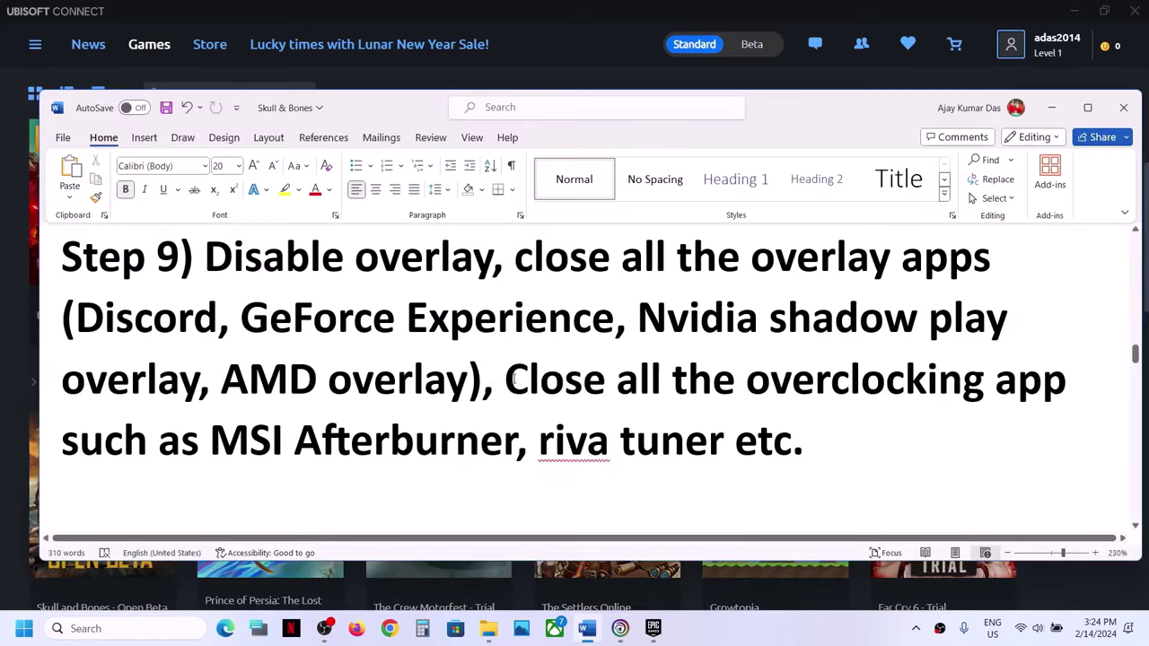
drag(510, 380, 199, 458)
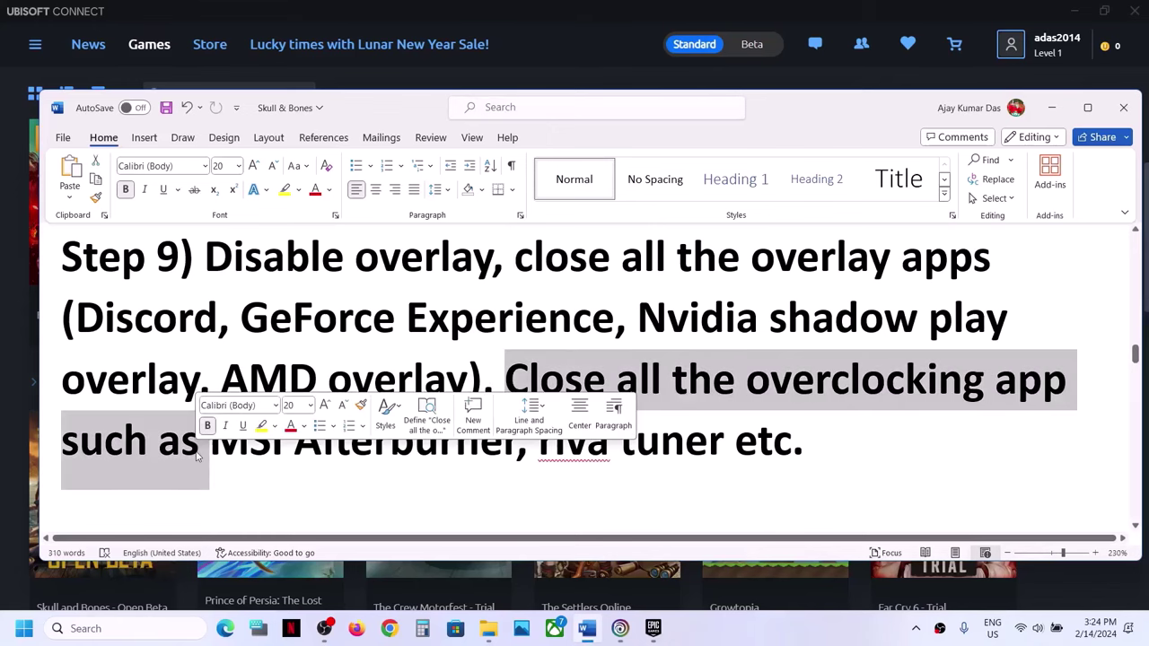
click(293, 448)
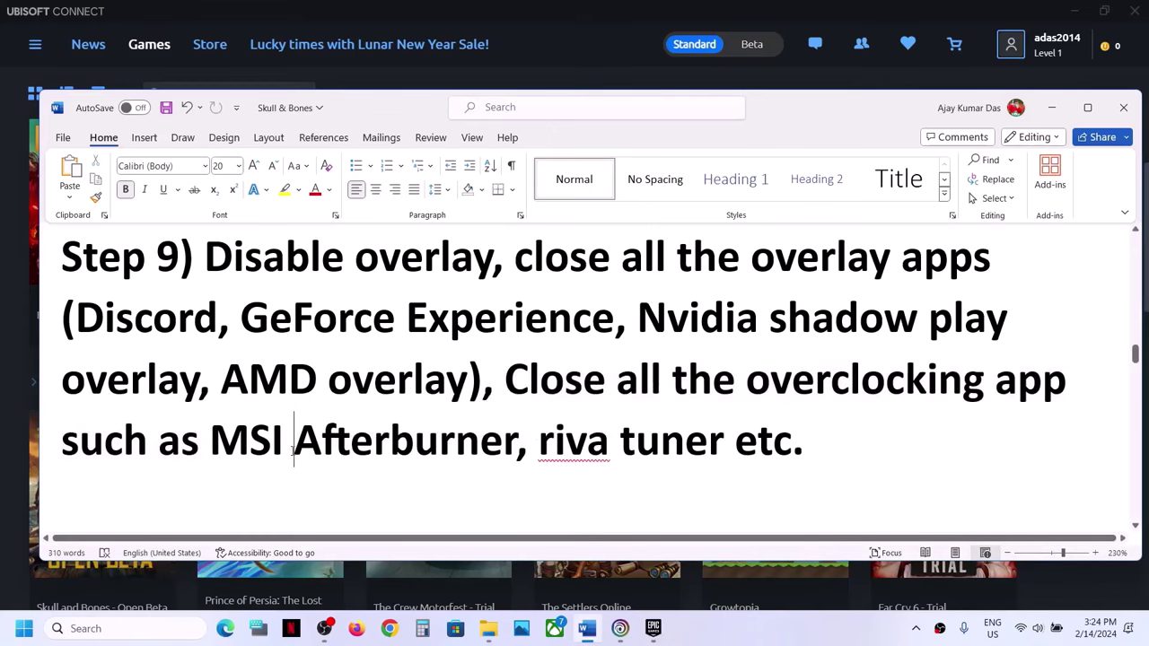
Search Windows for "msi" to look up MSI Afterburner, then dismiss the search
click(137, 629)
text(si)
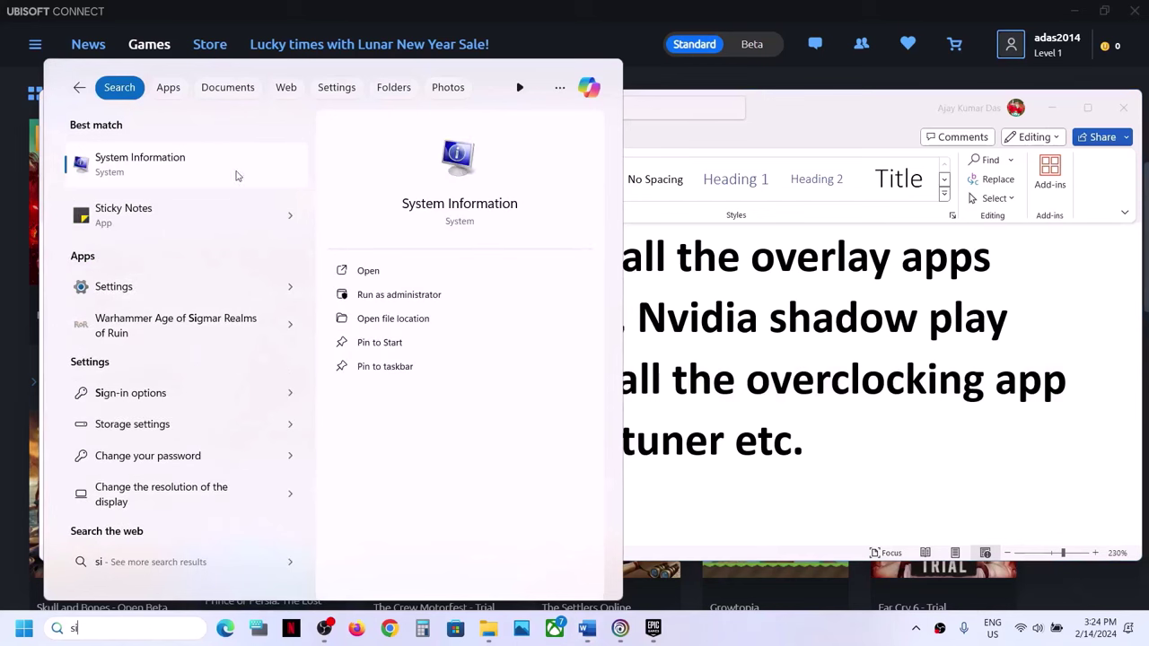
click(67, 632)
text(m)
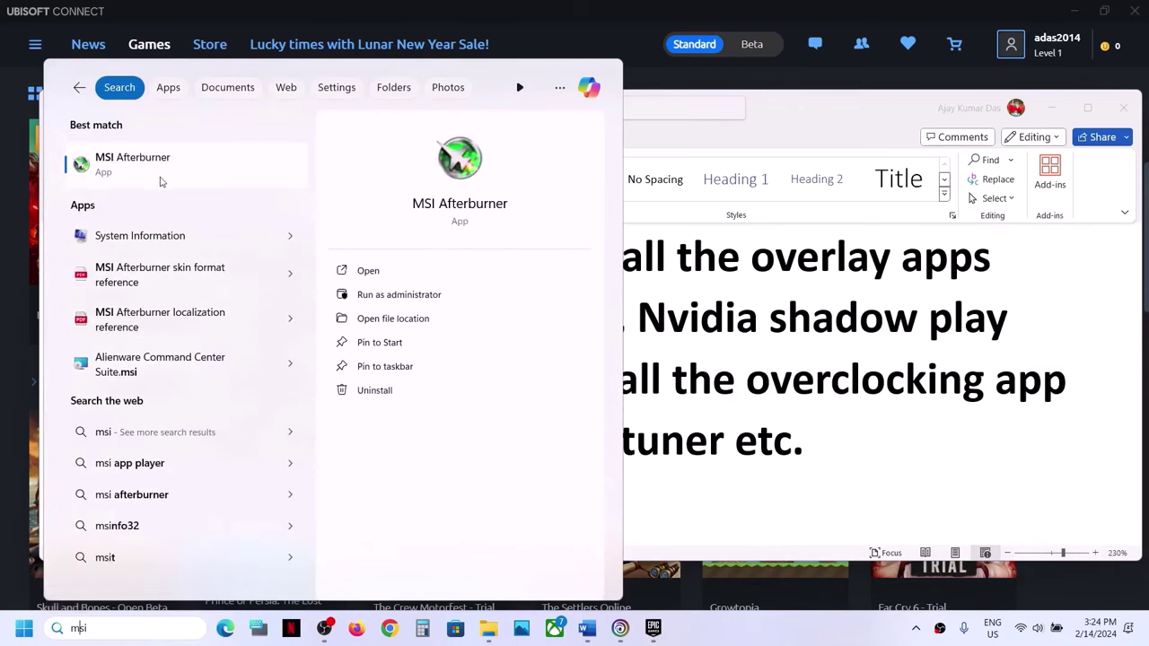
key(Escape)
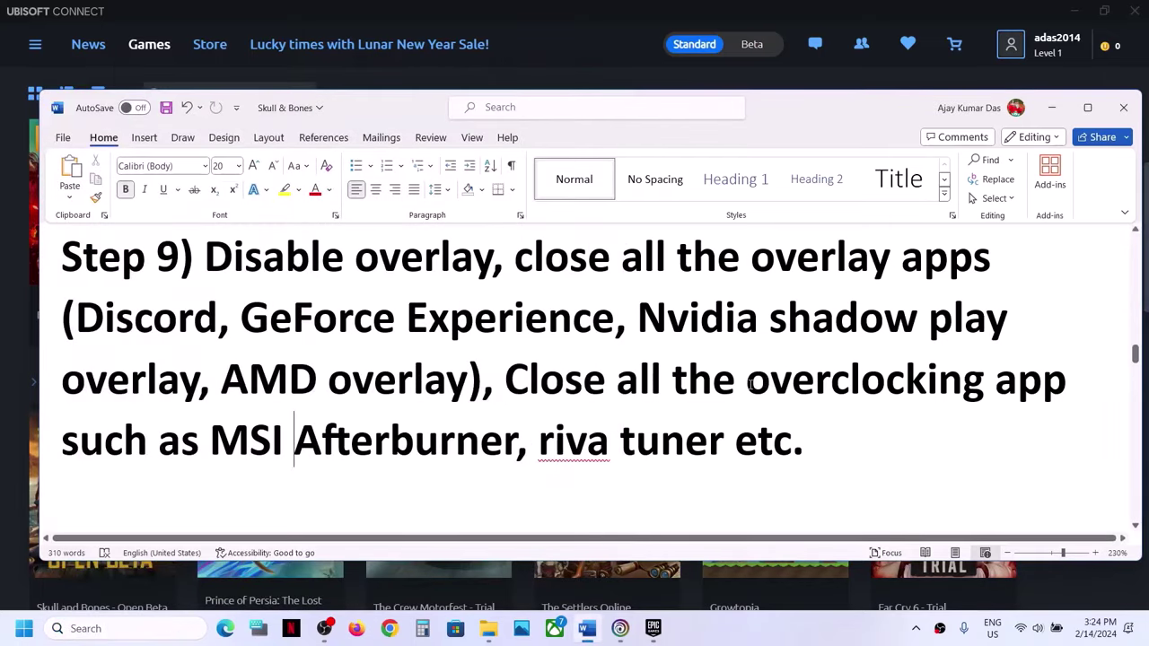
Review the rest of Step 9 and read Step 10 on trying -dx11/-dx12 in the launch arguments
drag(747, 382, 805, 449)
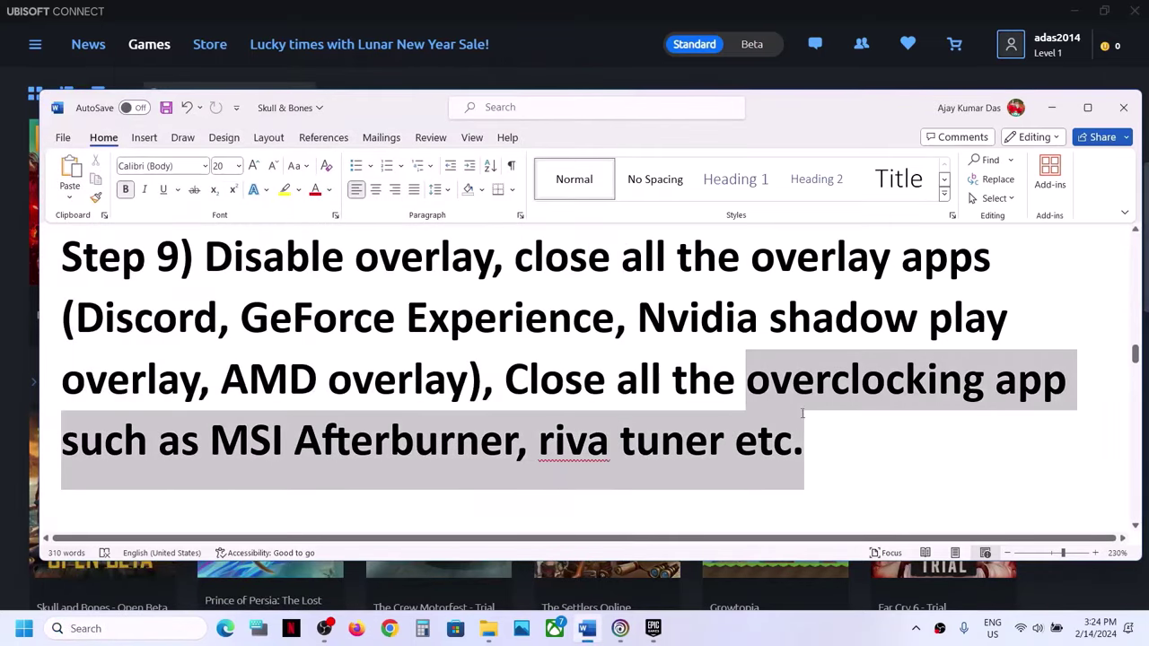
scroll(324, 390, down, 5)
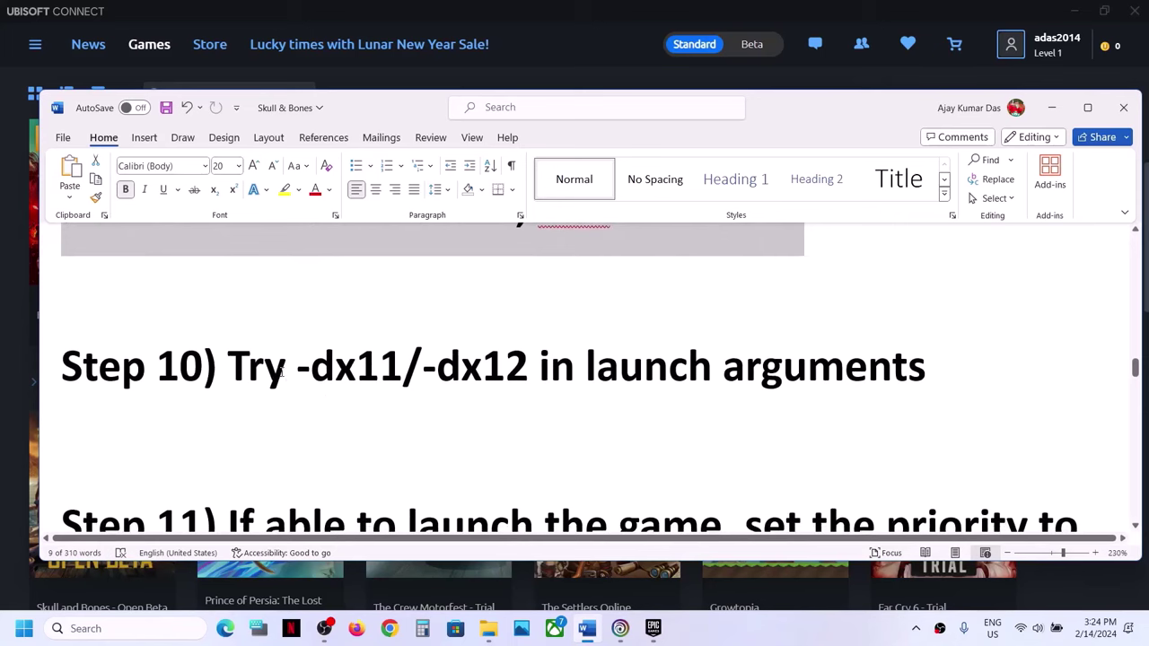
drag(296, 370, 718, 315)
Switch to Ubisoft Connect and open the Skull and Bones properties at the game launch arguments section
click(1053, 105)
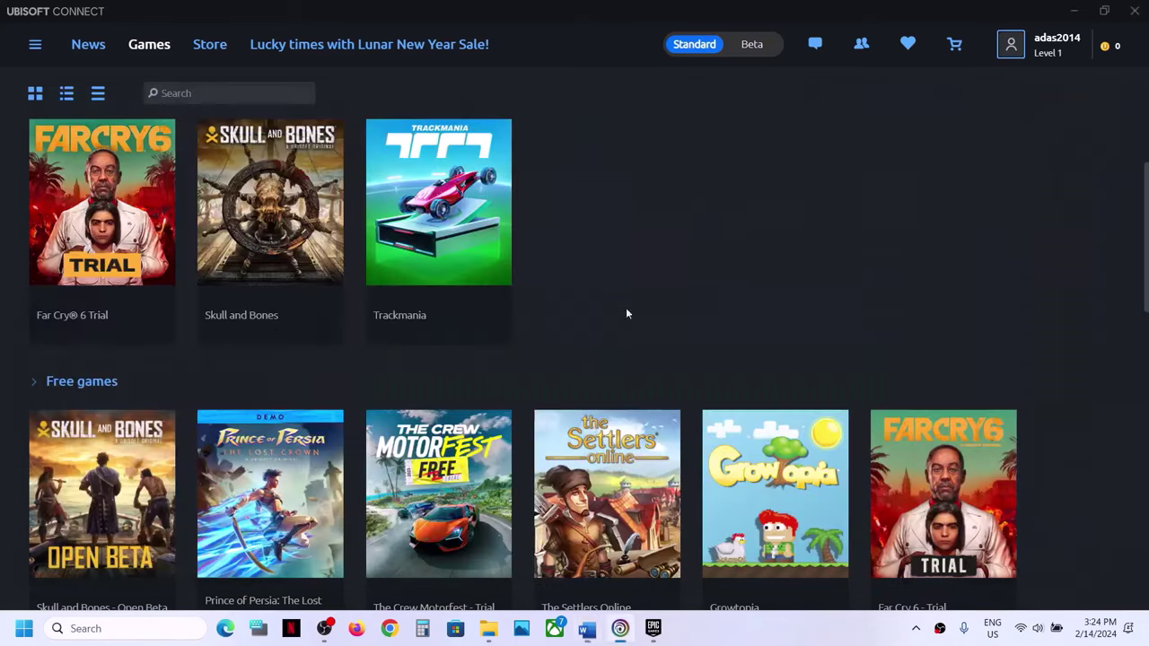
click(330, 334)
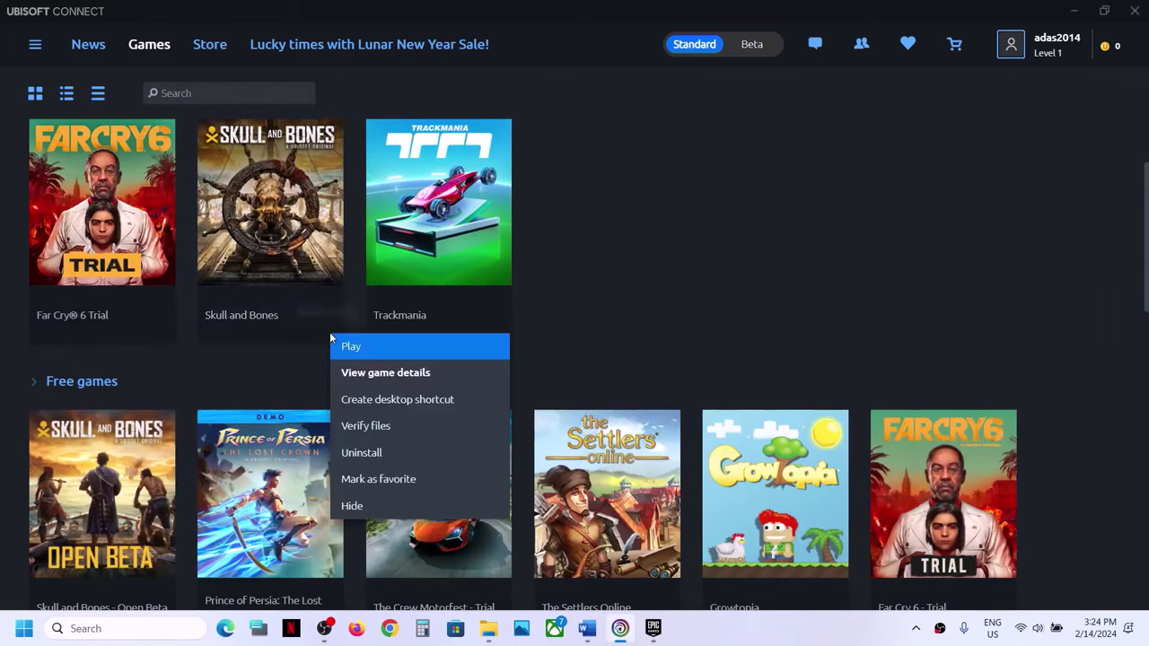
click(305, 302)
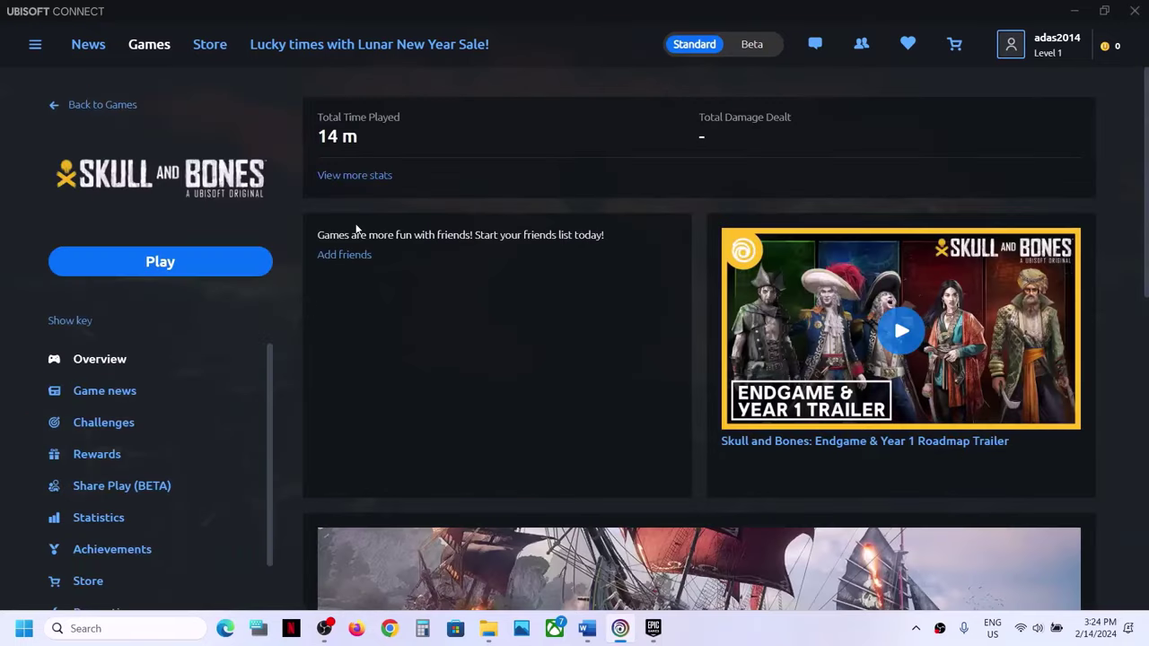
scroll(170, 406, down, 1)
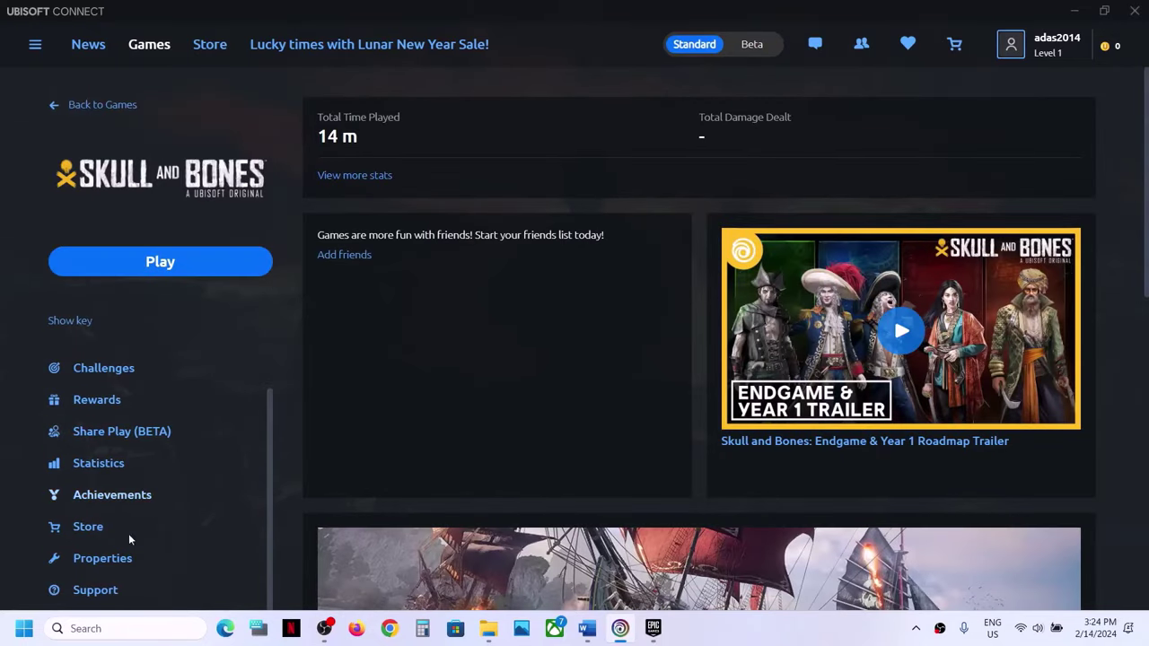
click(113, 557)
scroll(535, 386, down, 3)
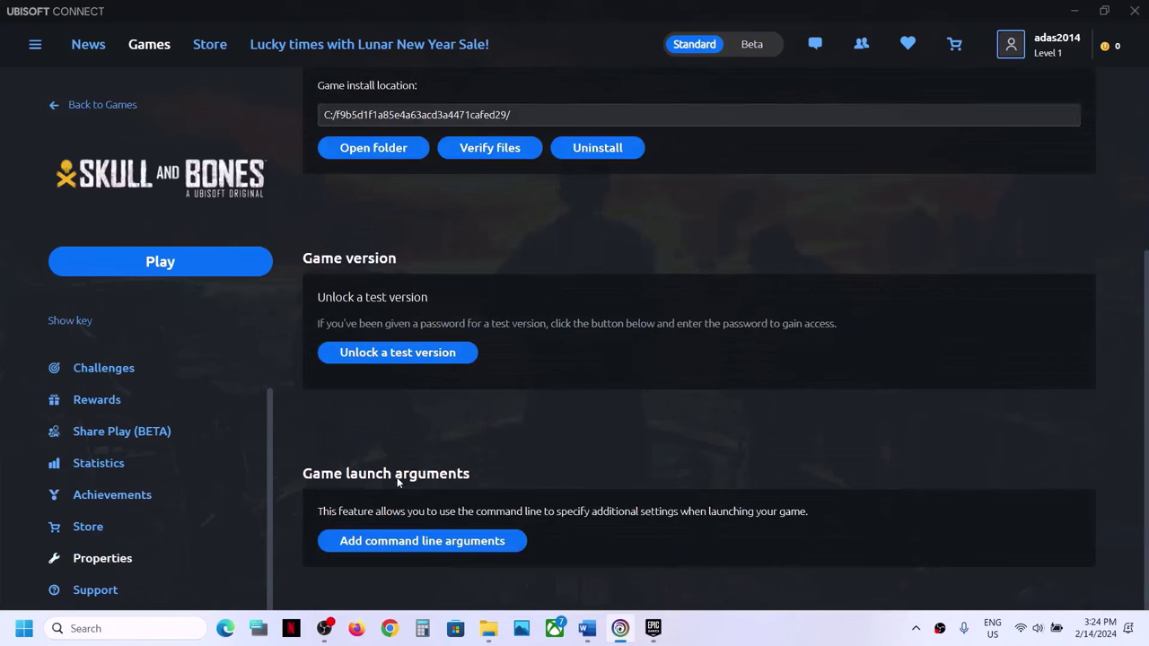
Save -dx11 as the Skull and Bones launch argument, and replace it with -dx12
click(463, 542)
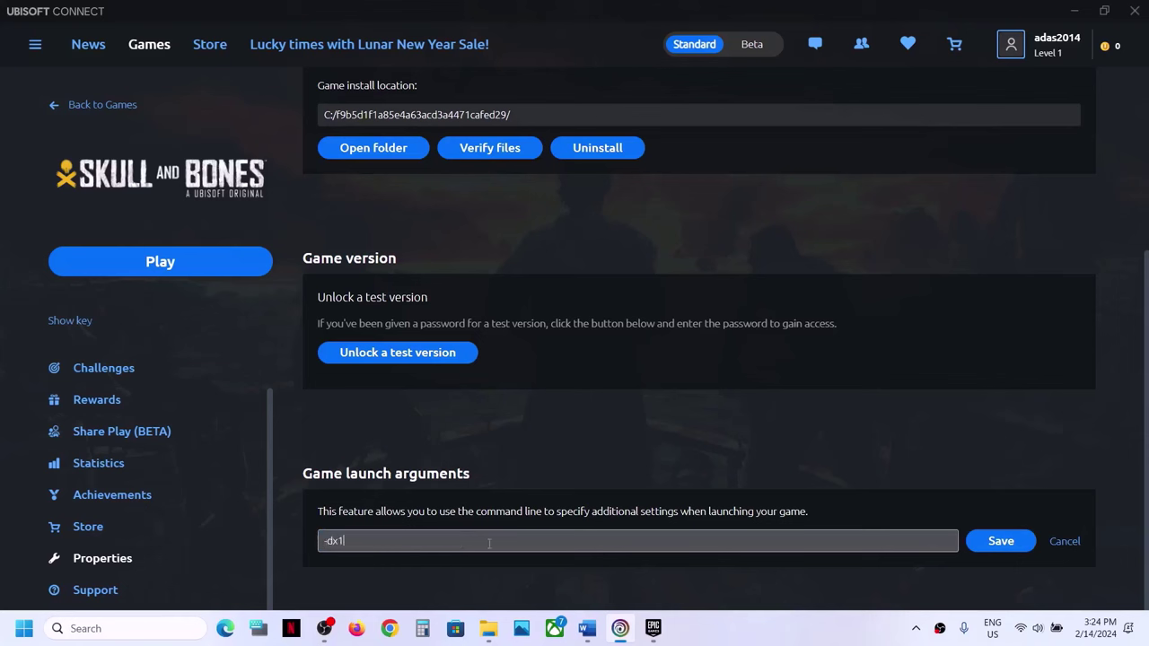
click(980, 542)
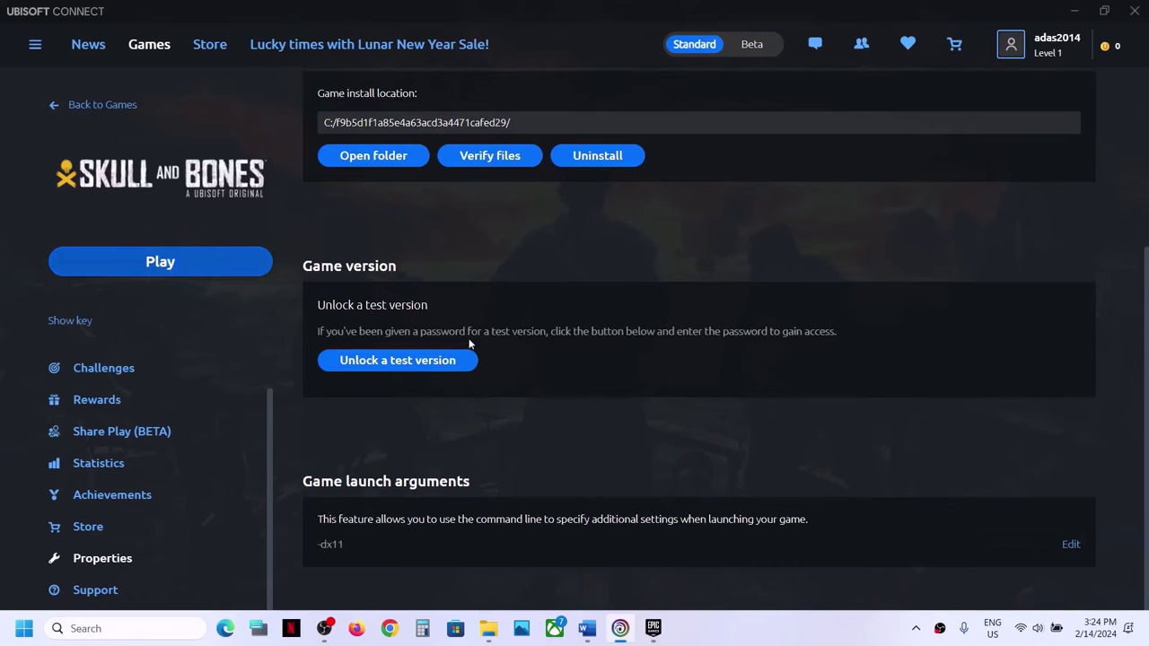
click(1071, 545)
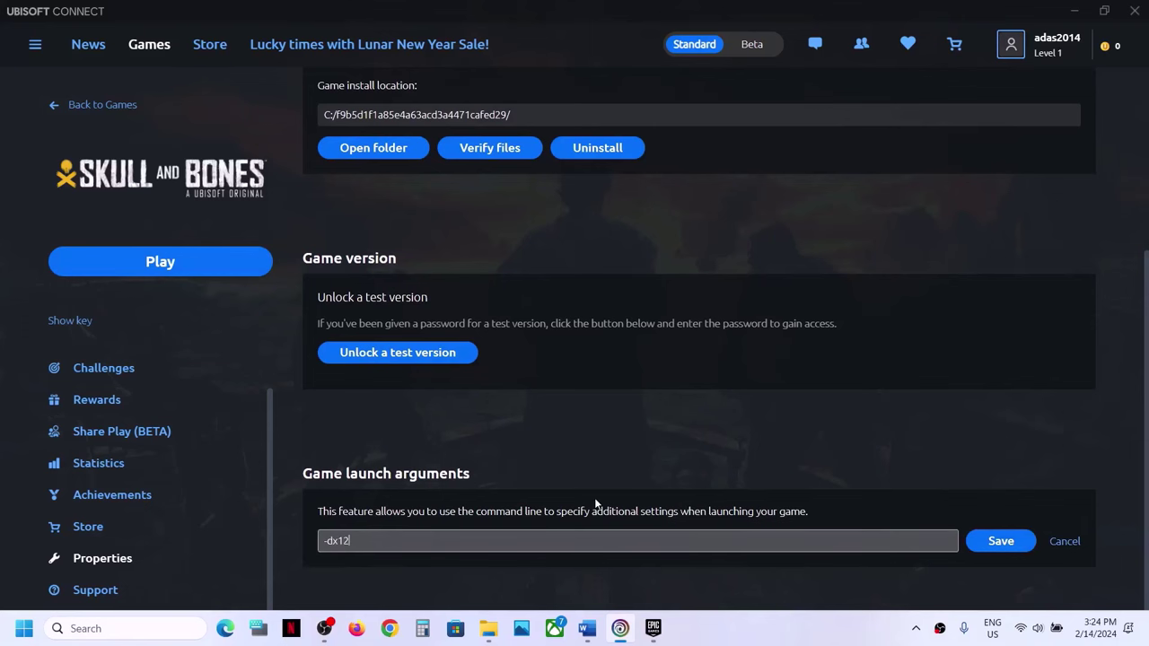
click(985, 541)
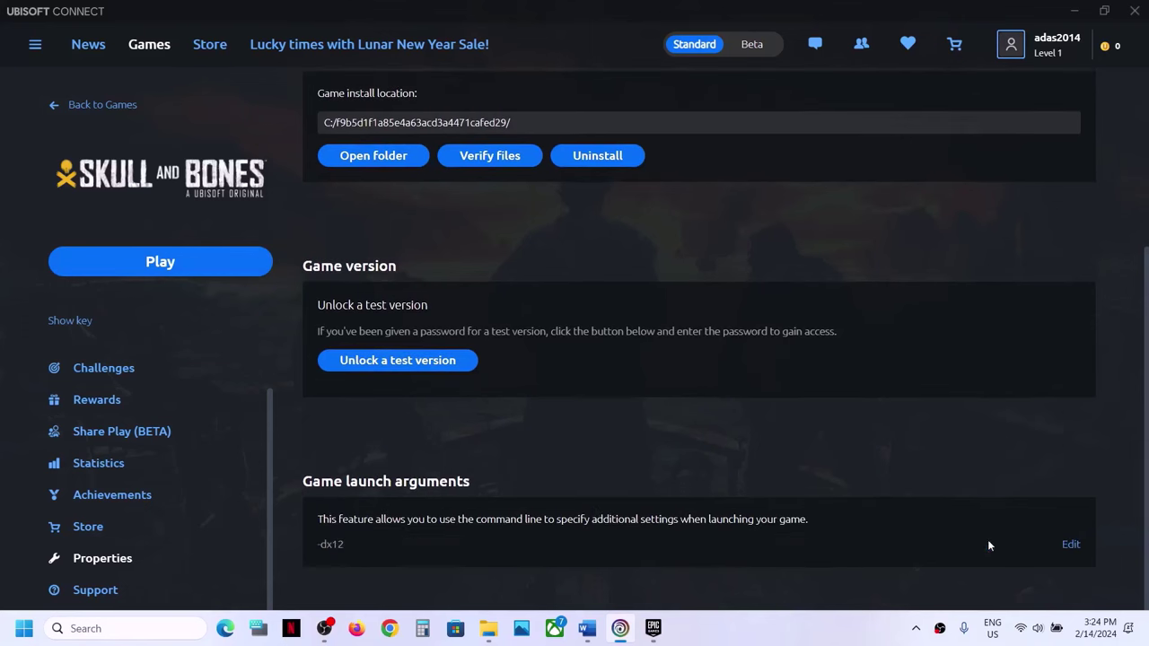
Switch to the Epic Games Launcher and enable additional command line arguments for Skull and Bones in its settings, entering -dx12
click(654, 629)
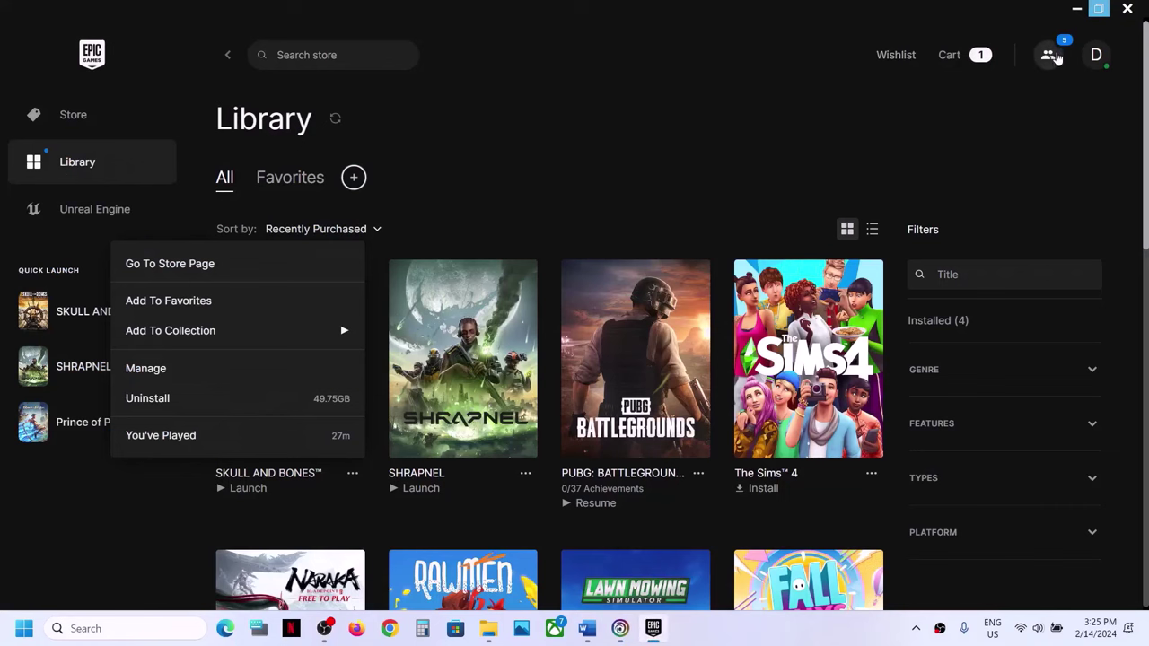
click(1099, 56)
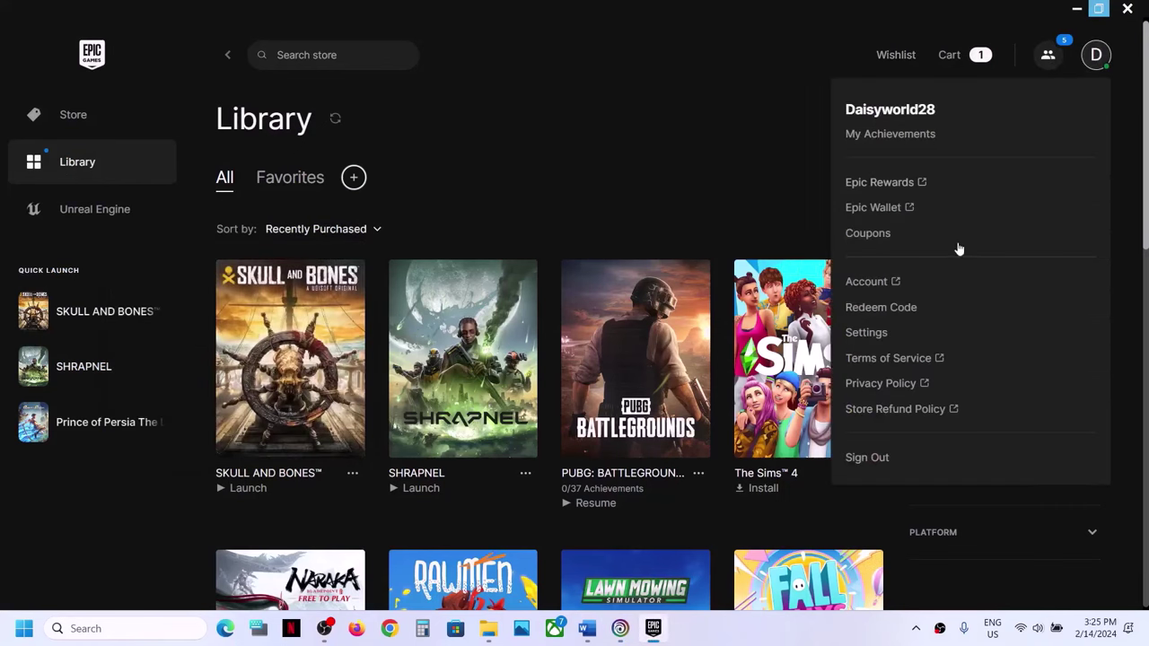
click(869, 332)
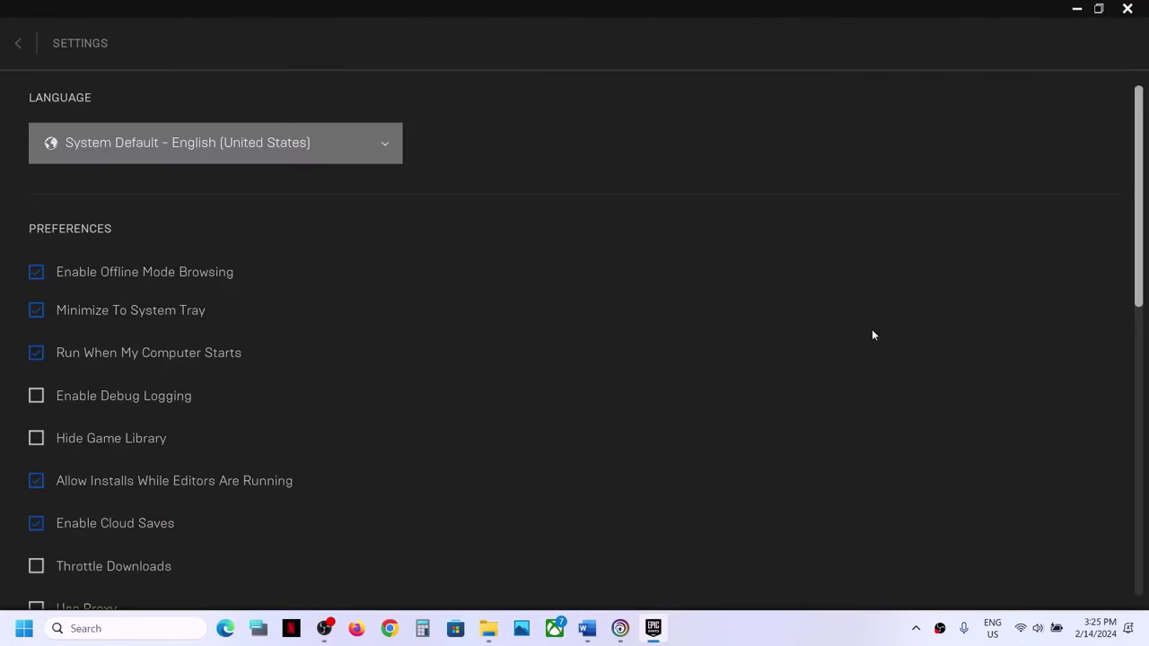
scroll(334, 453, down, 15)
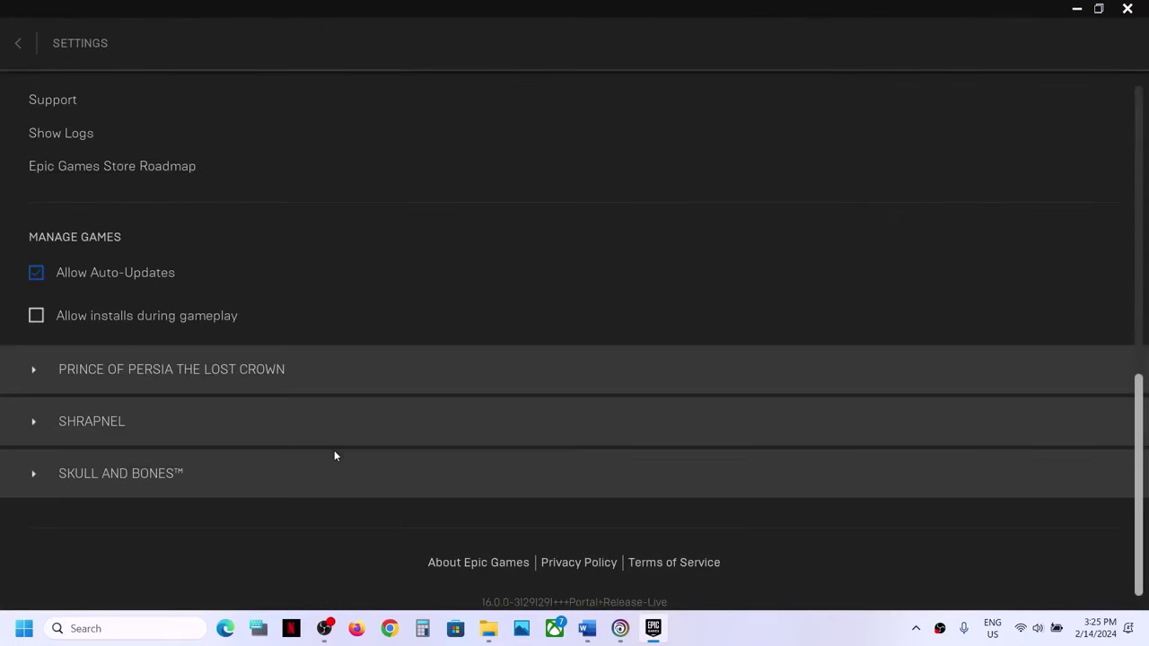
click(44, 480)
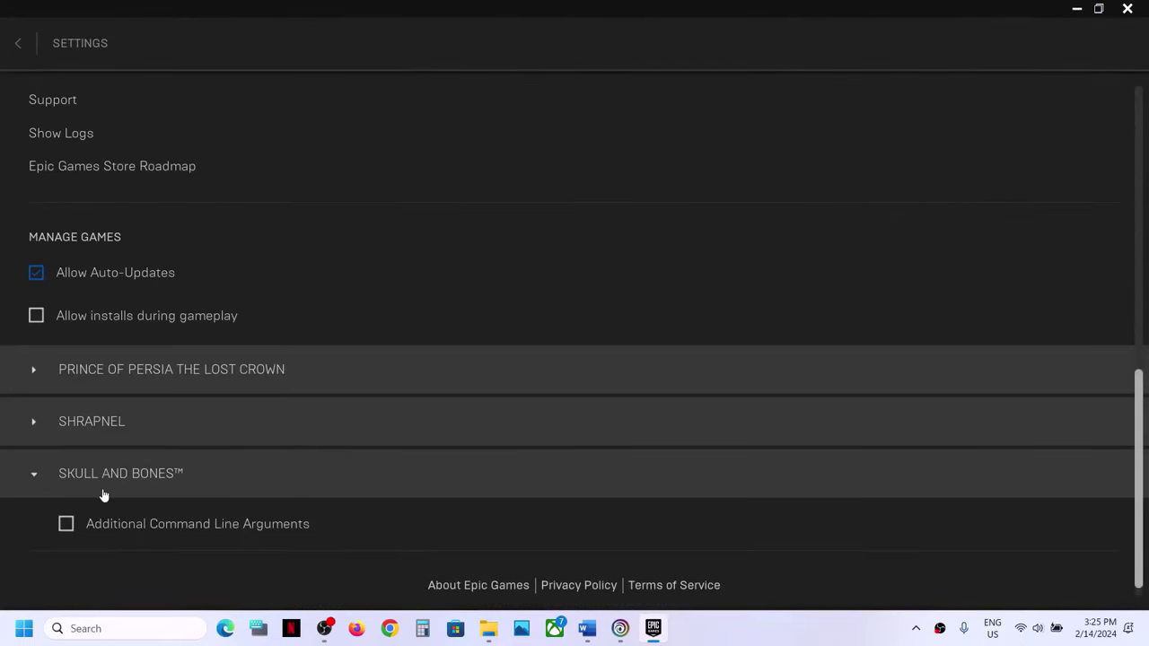
click(66, 527)
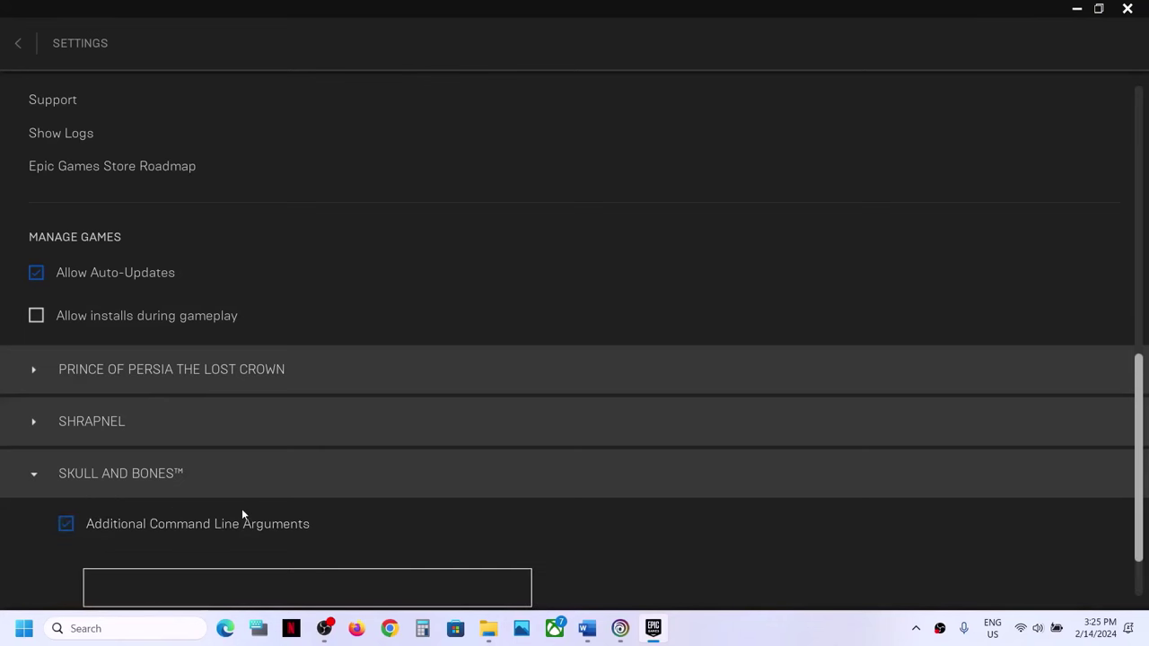
scroll(242, 508, down, 2)
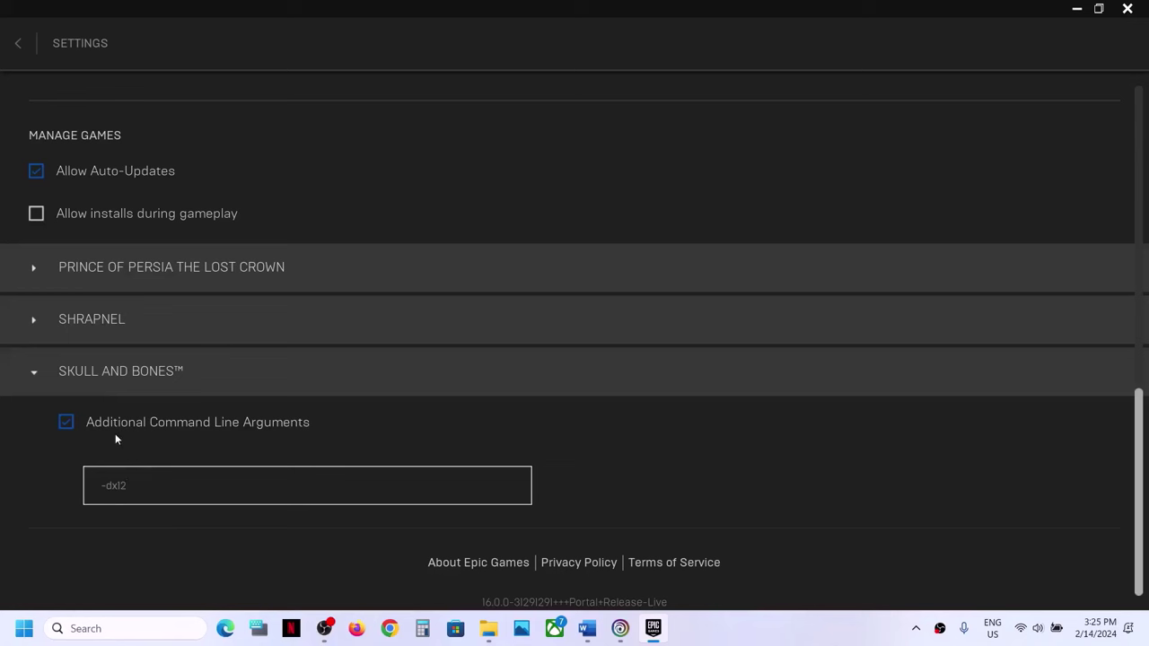
Clear the Skull and Bones command line argument and turn off its Additional Command Line Arguments option
click(68, 423)
click(68, 424)
drag(141, 485, 69, 488)
key(BackSpace)
click(65, 423)
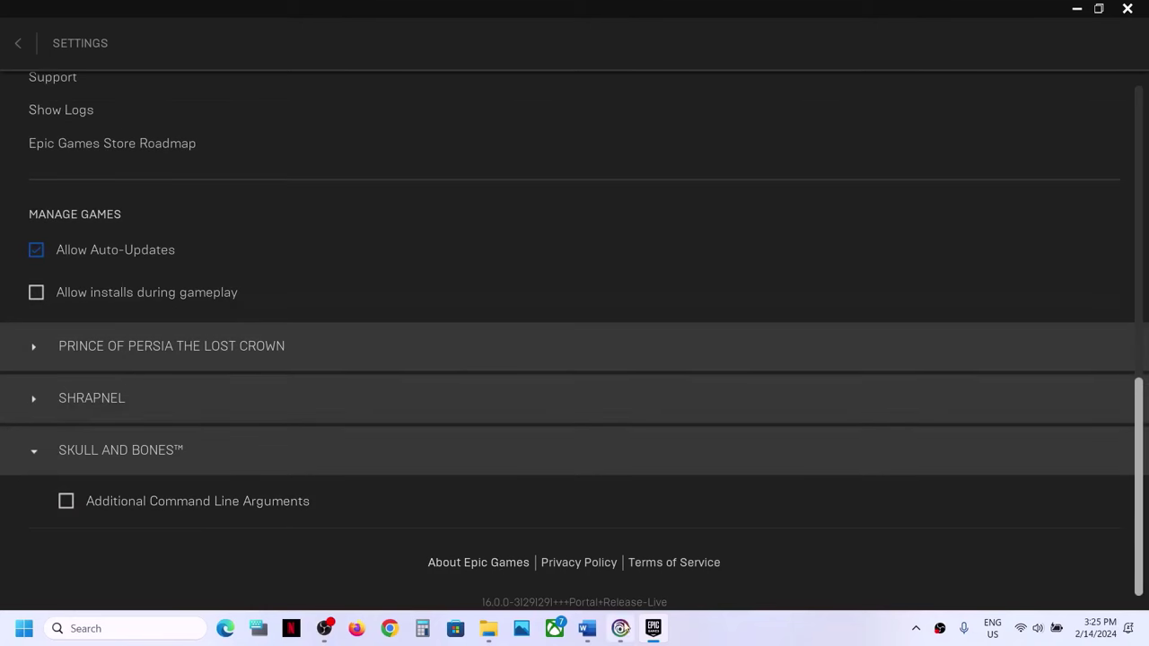
Switch back to Ubisoft Connect and remove the Skull and Bones launch argument, saving the empty field
click(624, 634)
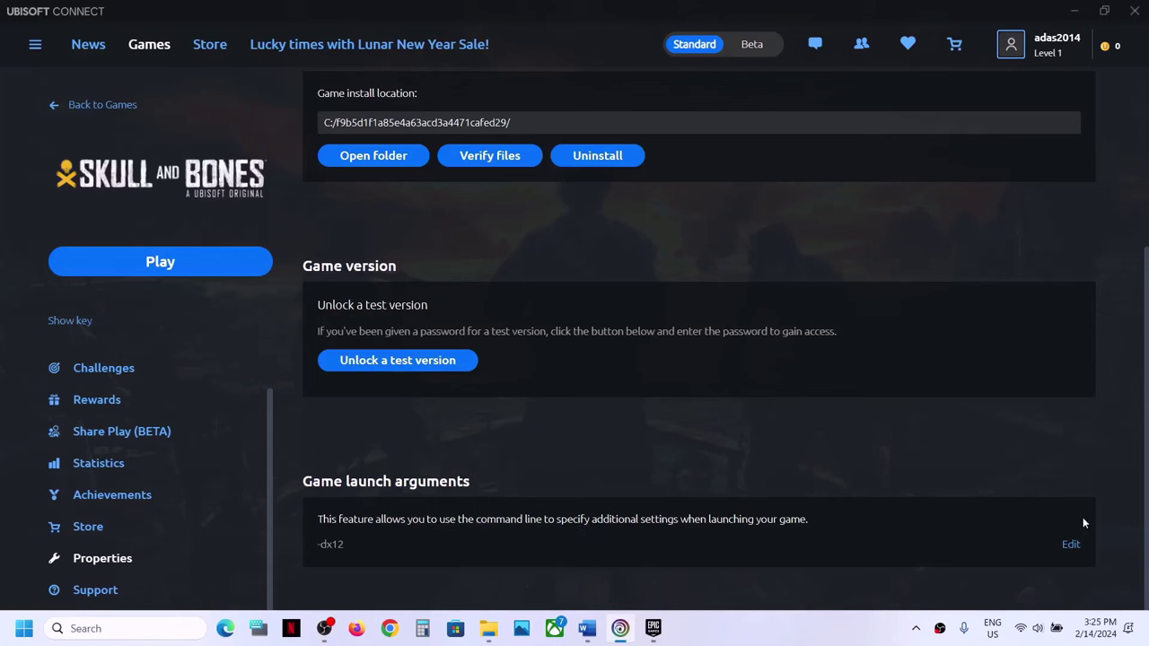
click(1071, 543)
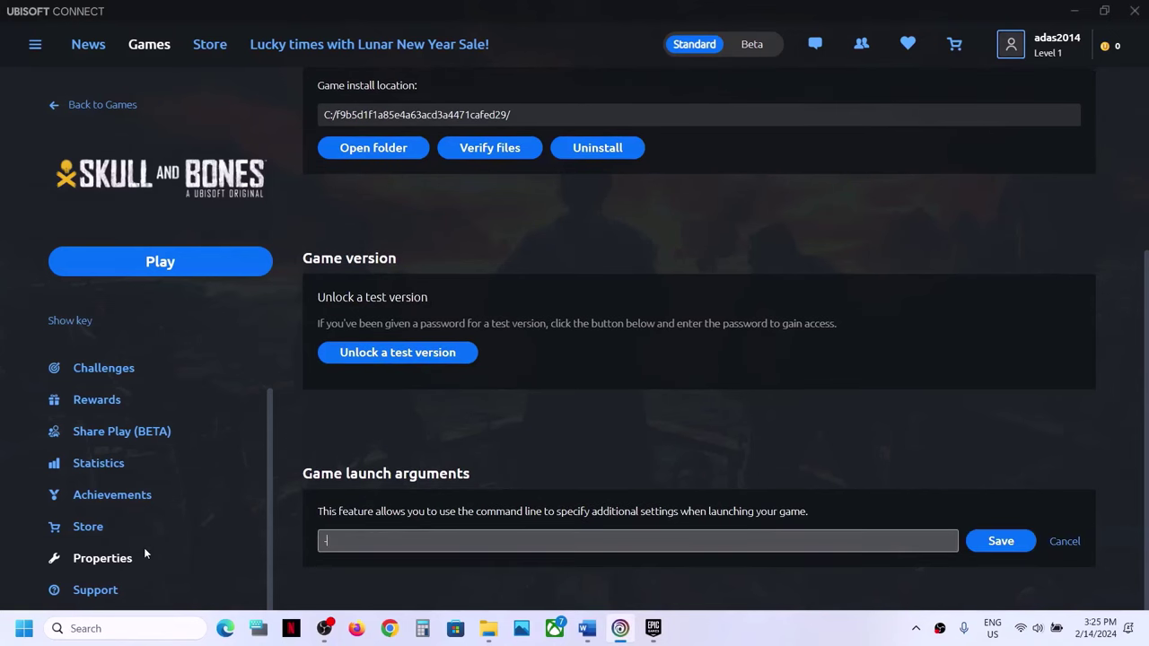
click(1004, 539)
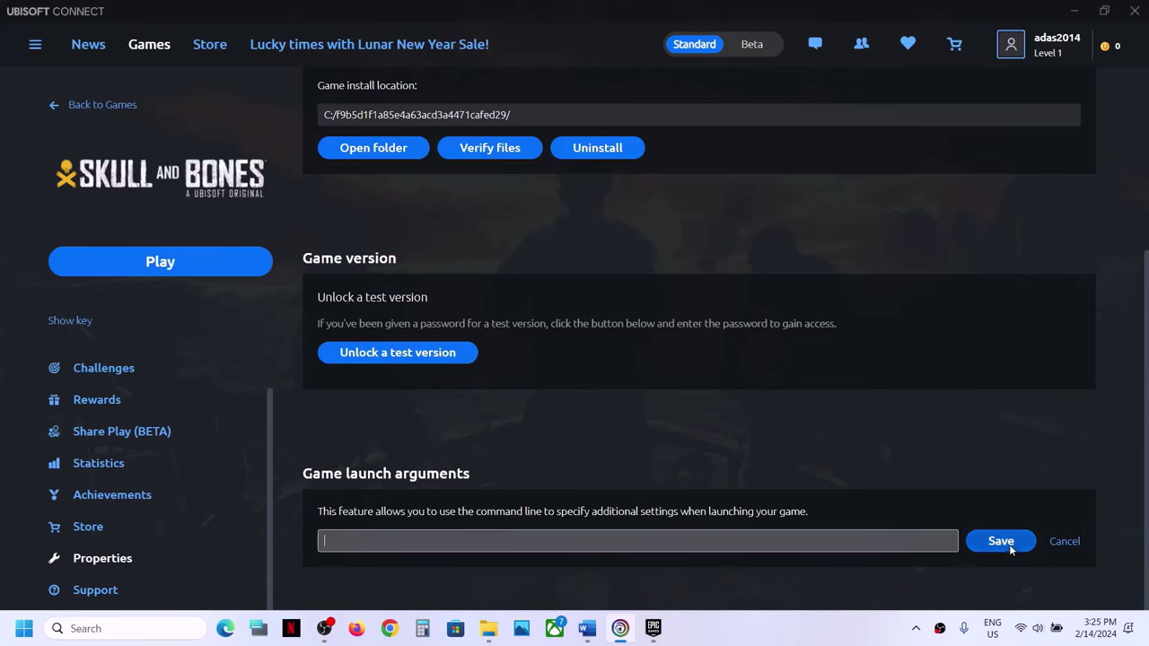
Switch to the Word document and read Step 11 on setting real-time priority, windowed mode, V-Sync and graphics settings
click(587, 628)
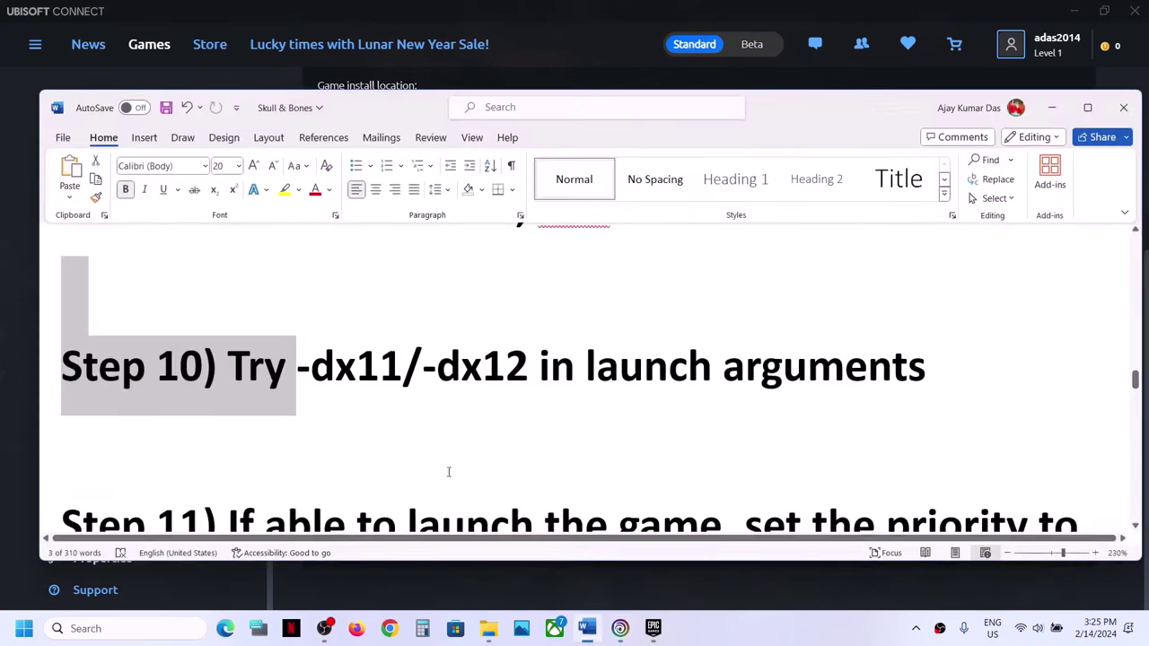
scroll(449, 449, down, 3)
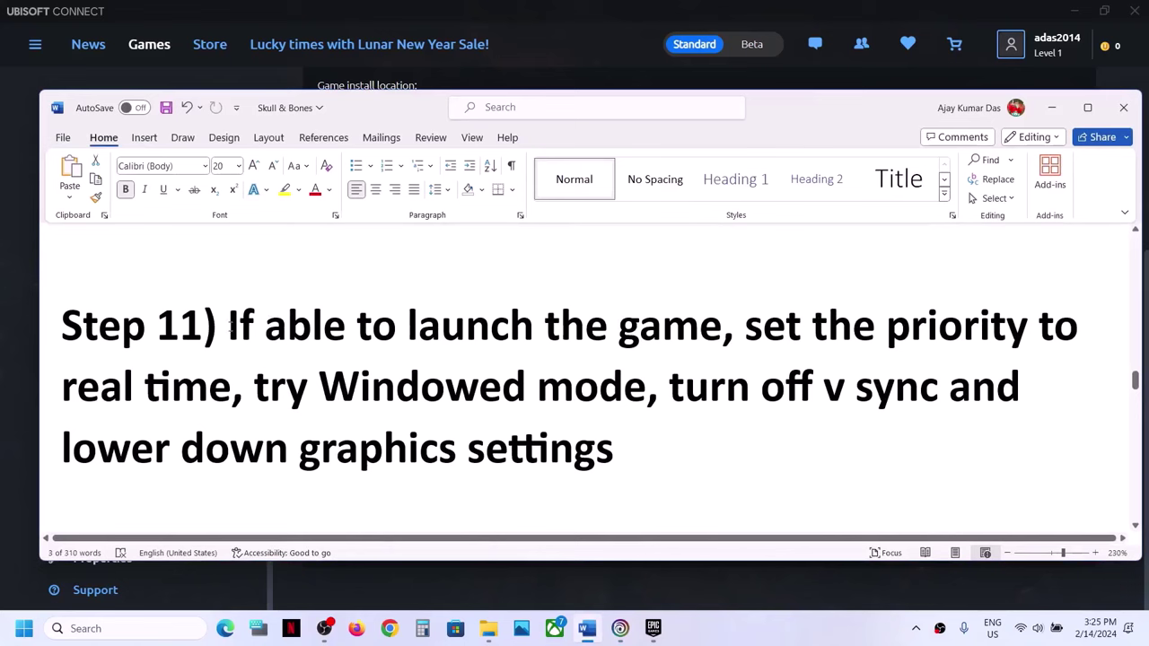
drag(230, 326, 229, 404)
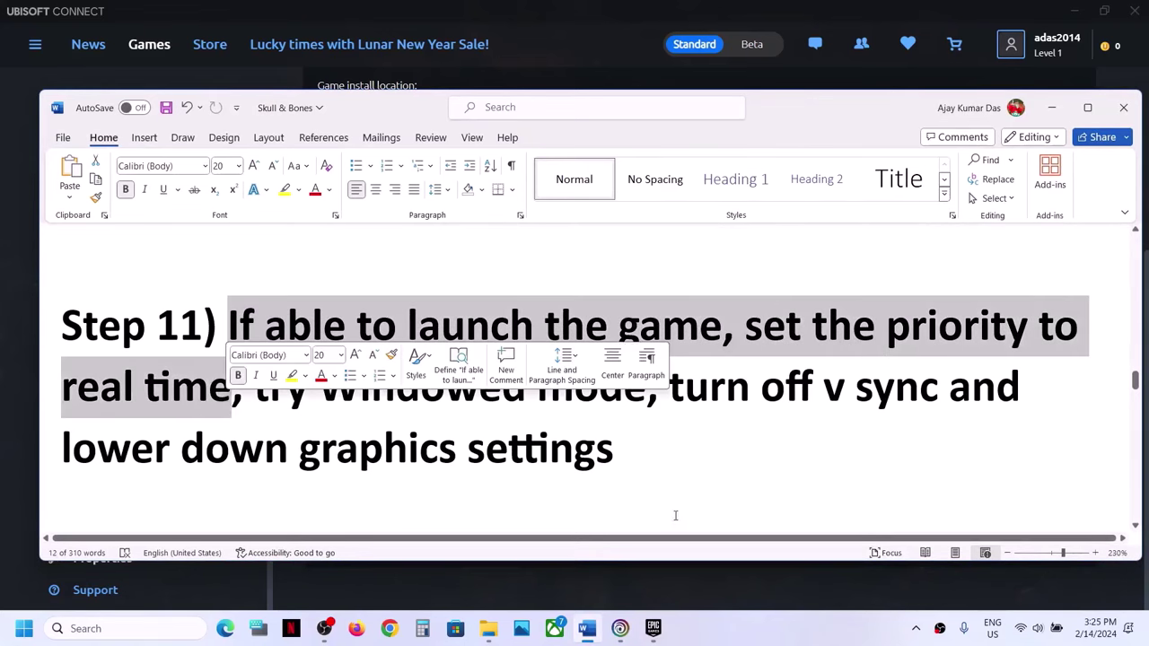
click(700, 416)
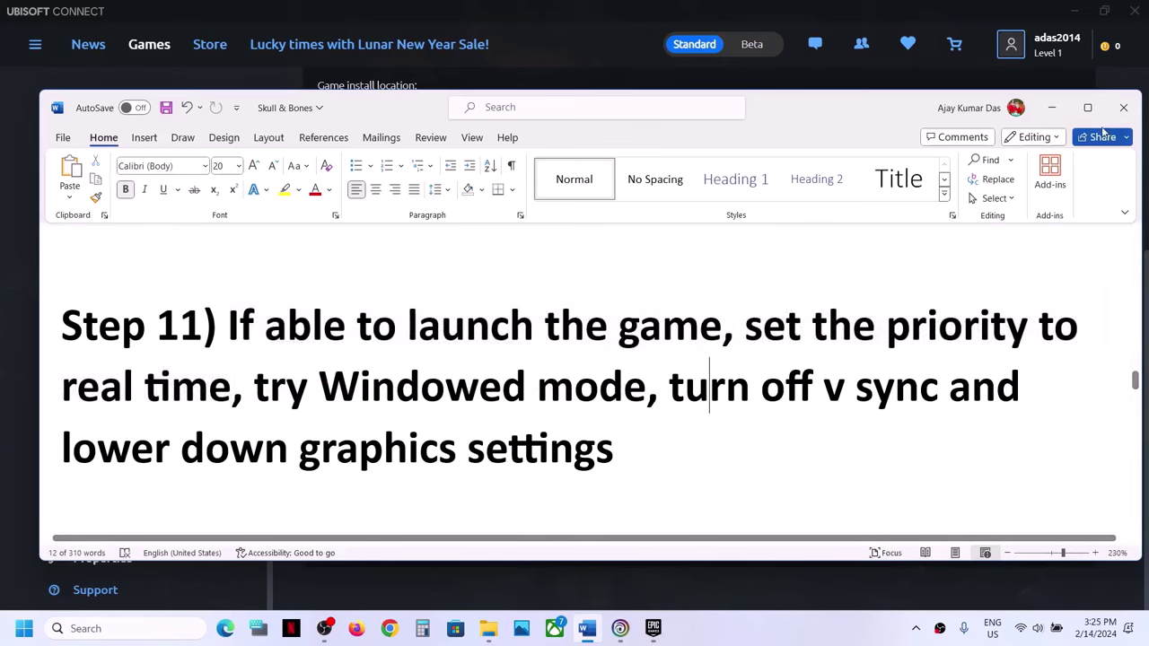
Return to Ubisoft Connect, launch Skull and Bones, and open the Windows Task Manager
click(1051, 108)
click(231, 267)
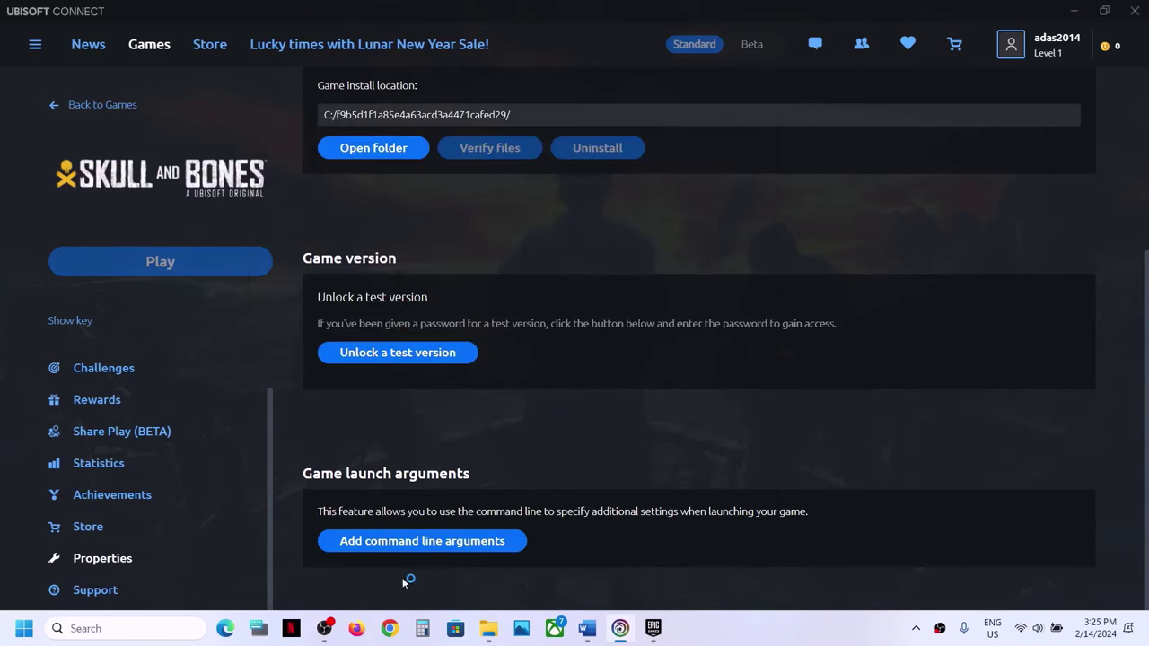
right_click(24, 633)
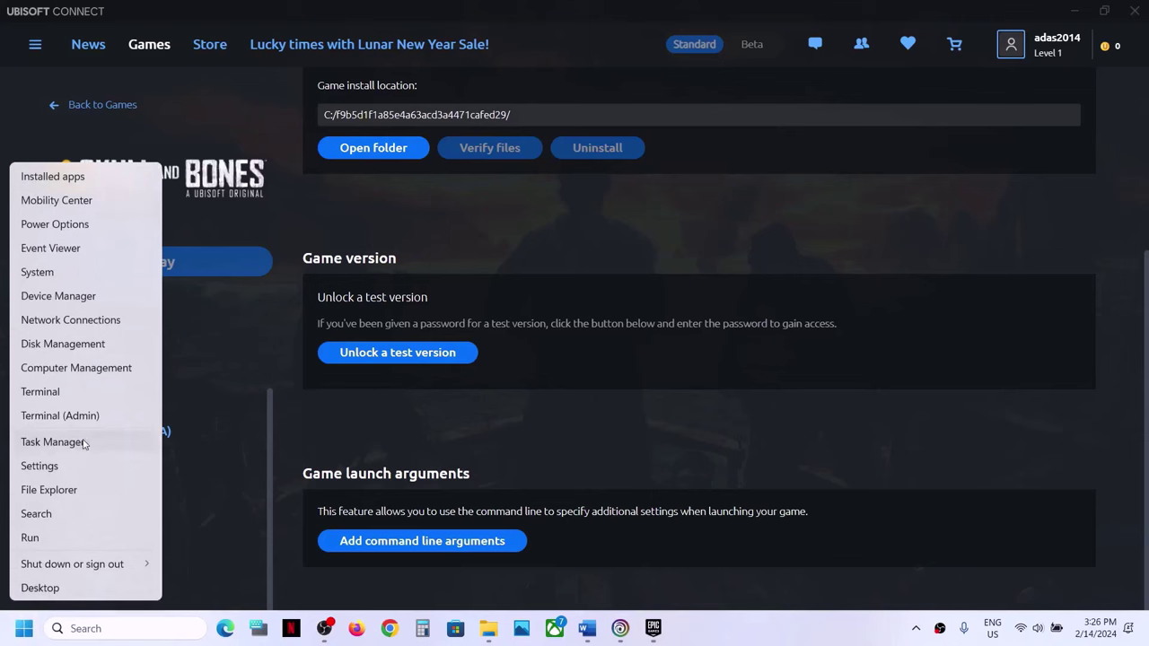
click(53, 442)
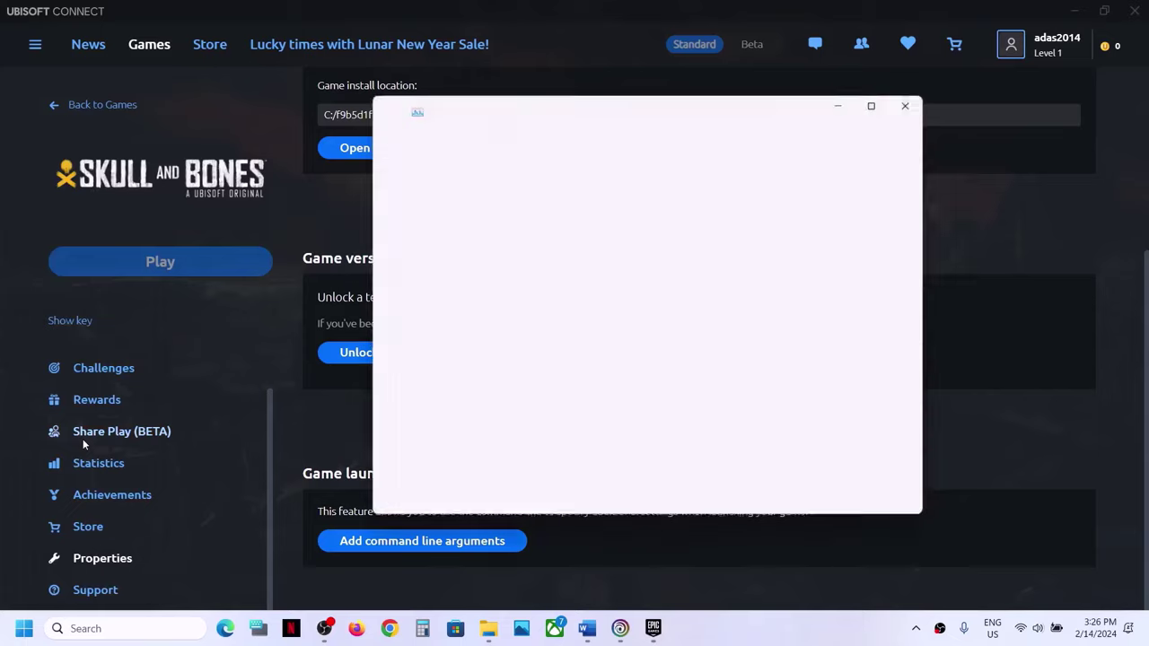
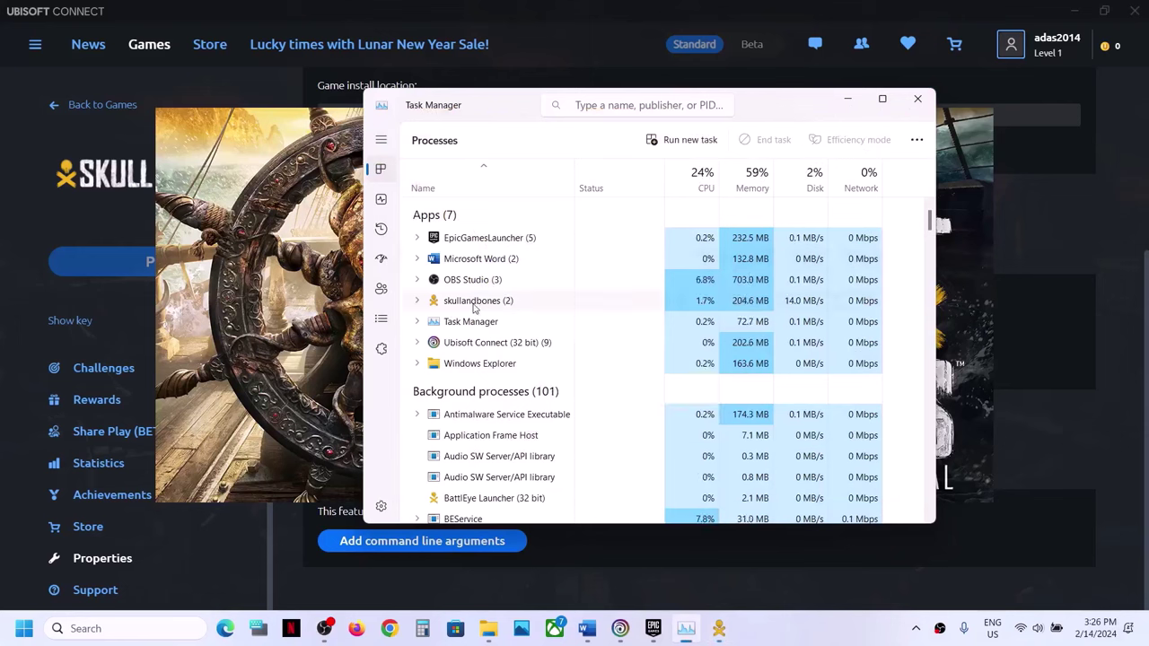
Inspect the skullandbones app's subprocesses in Task Manager and go to its entry in the process details
right_click(474, 305)
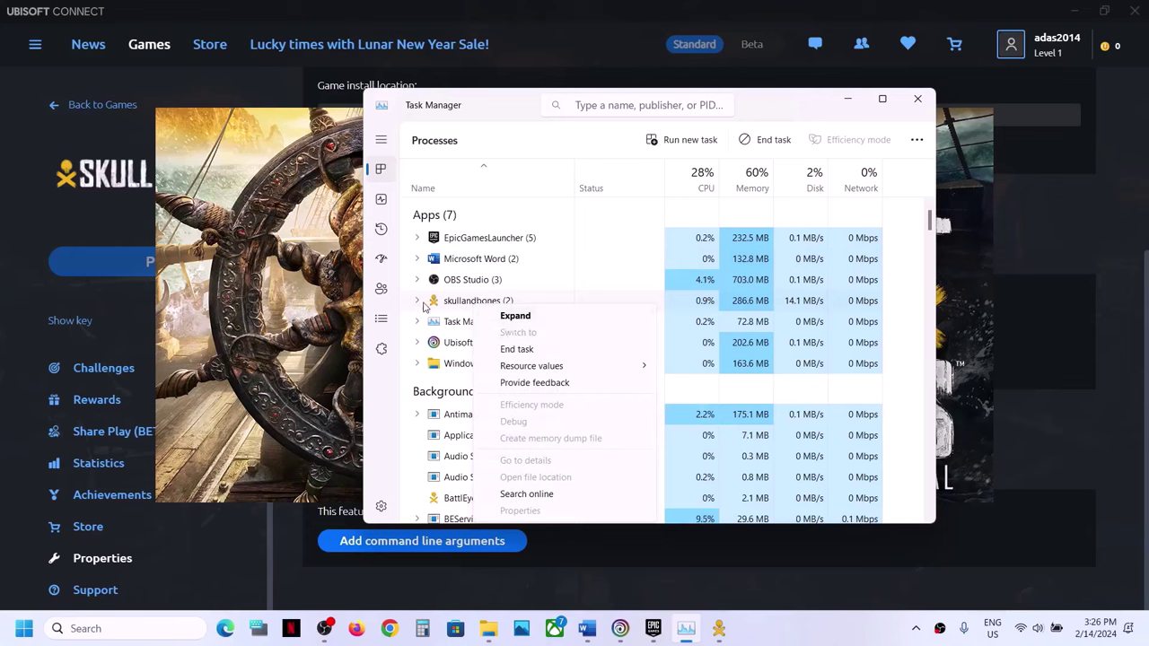
click(516, 315)
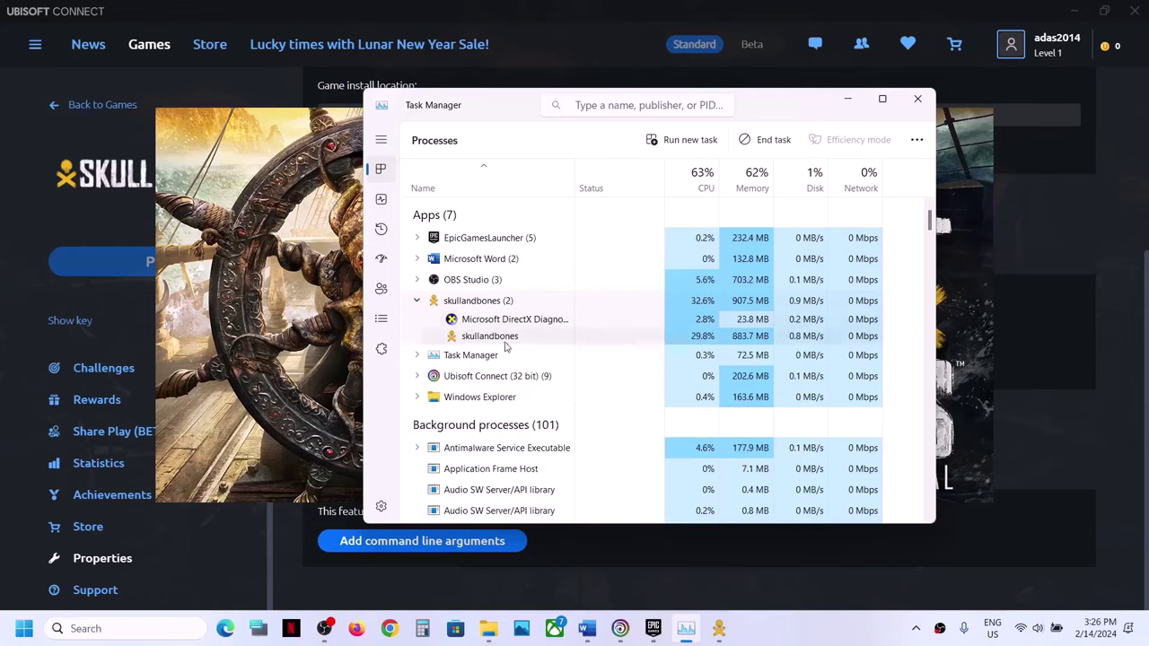
right_click(526, 345)
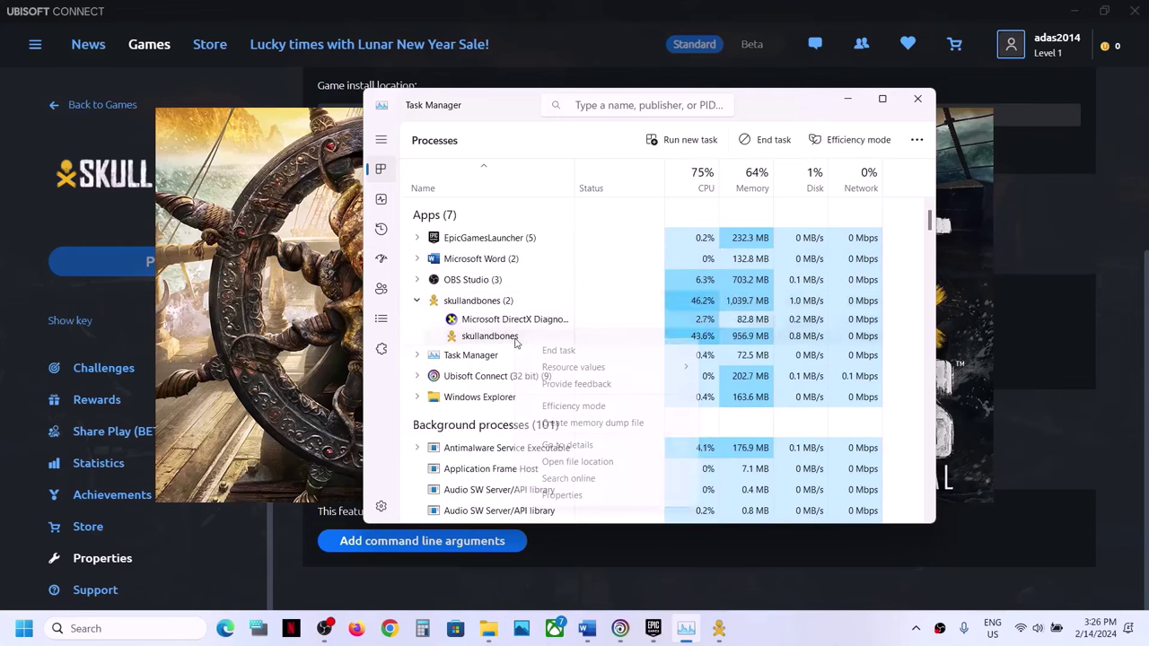
click(457, 303)
right_click(476, 302)
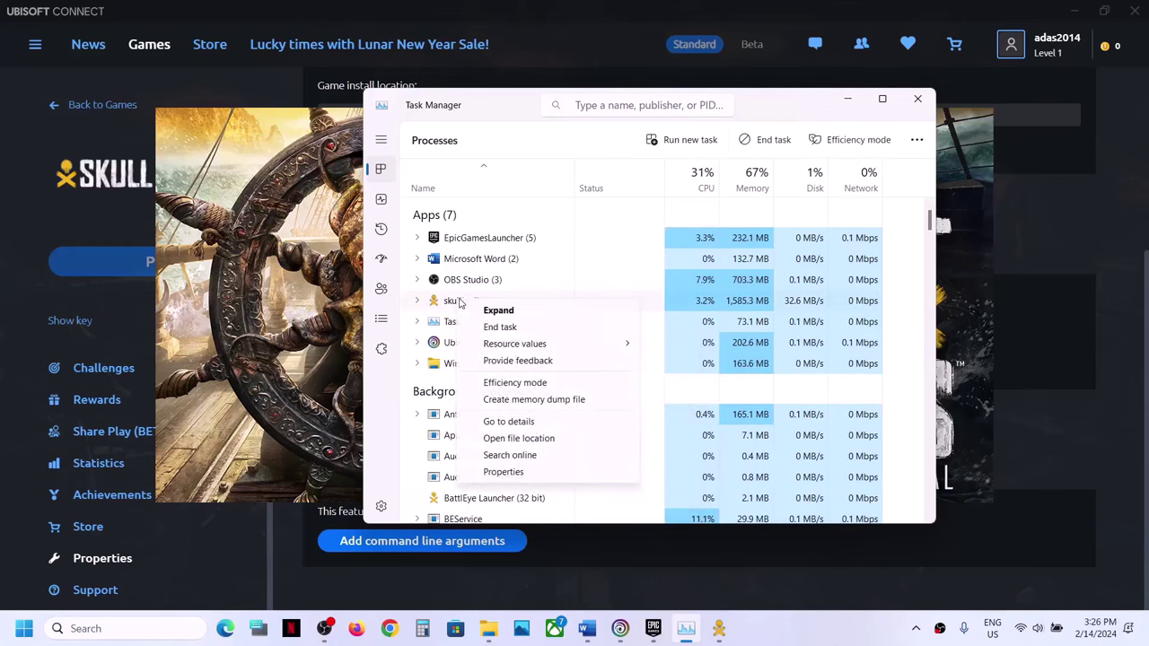
click(509, 421)
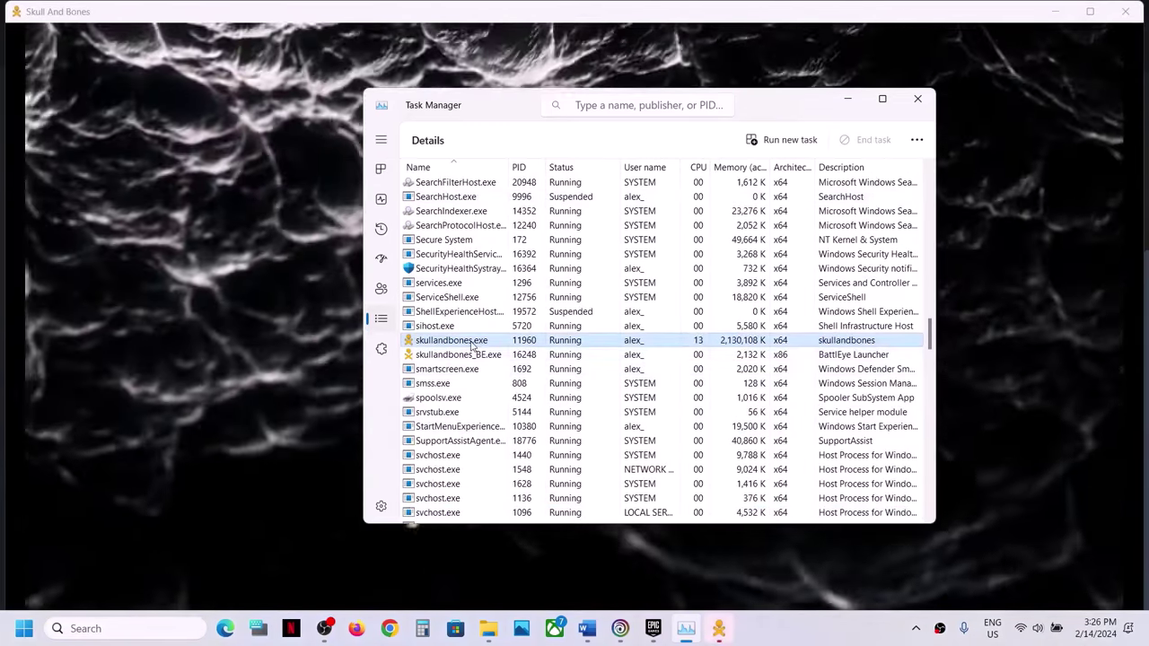
Set the priority of the skullandbones.exe process to Realtime, confirm the change, and close Task Manager
right_click(473, 344)
mouse_move(536, 427)
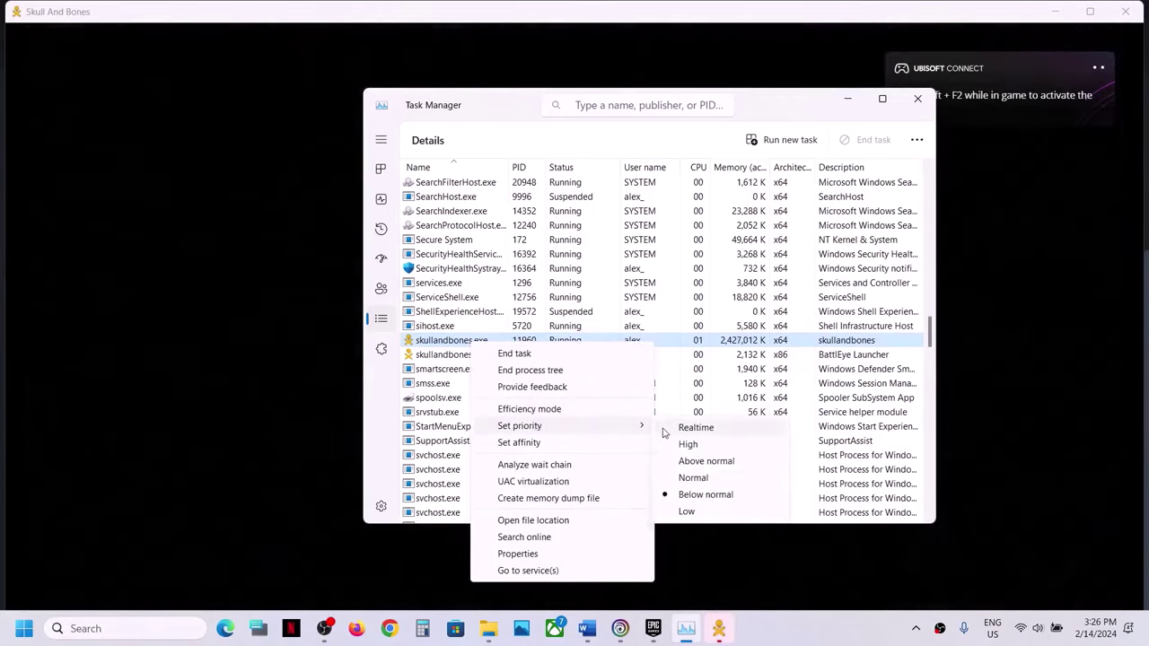
click(691, 428)
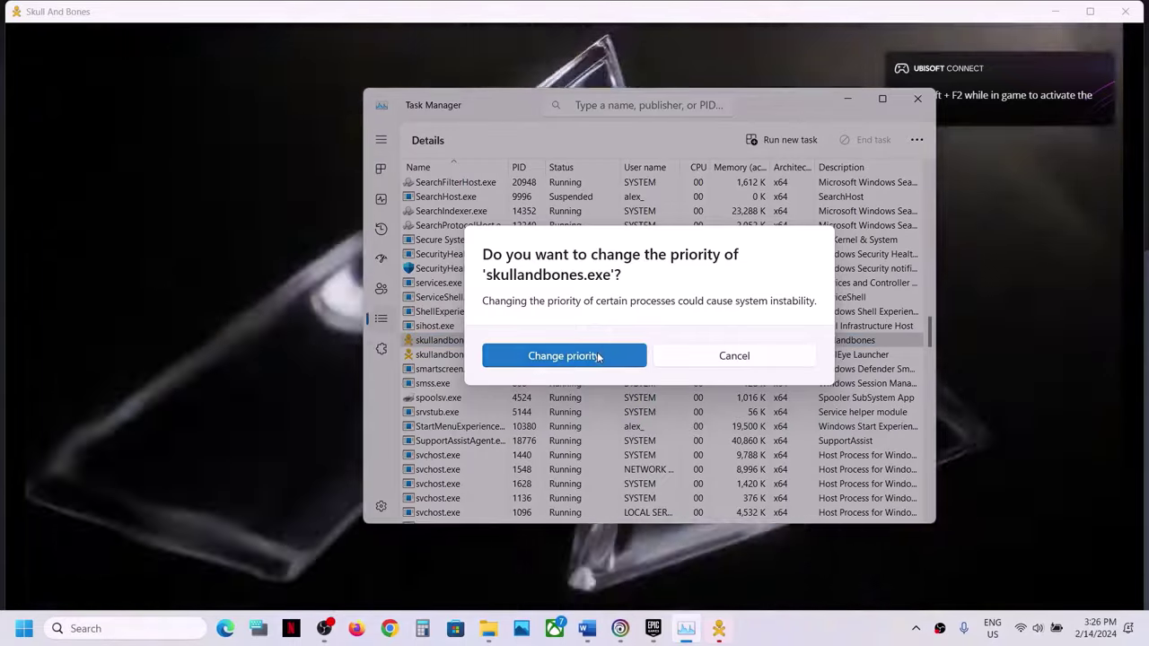
click(598, 356)
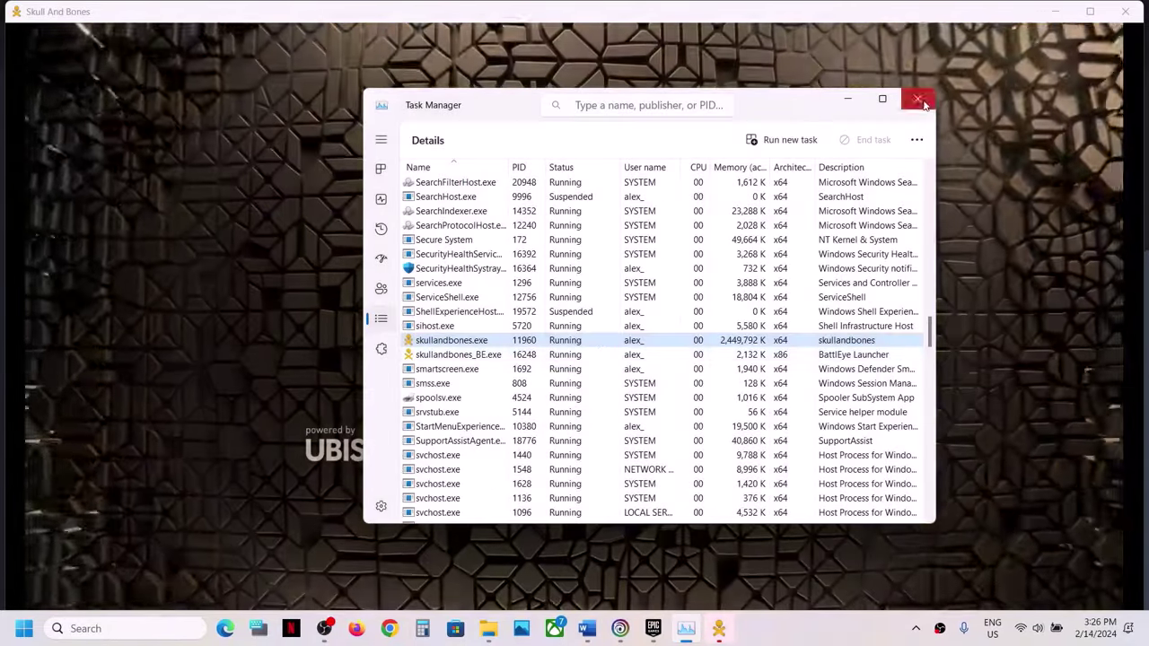
click(933, 103)
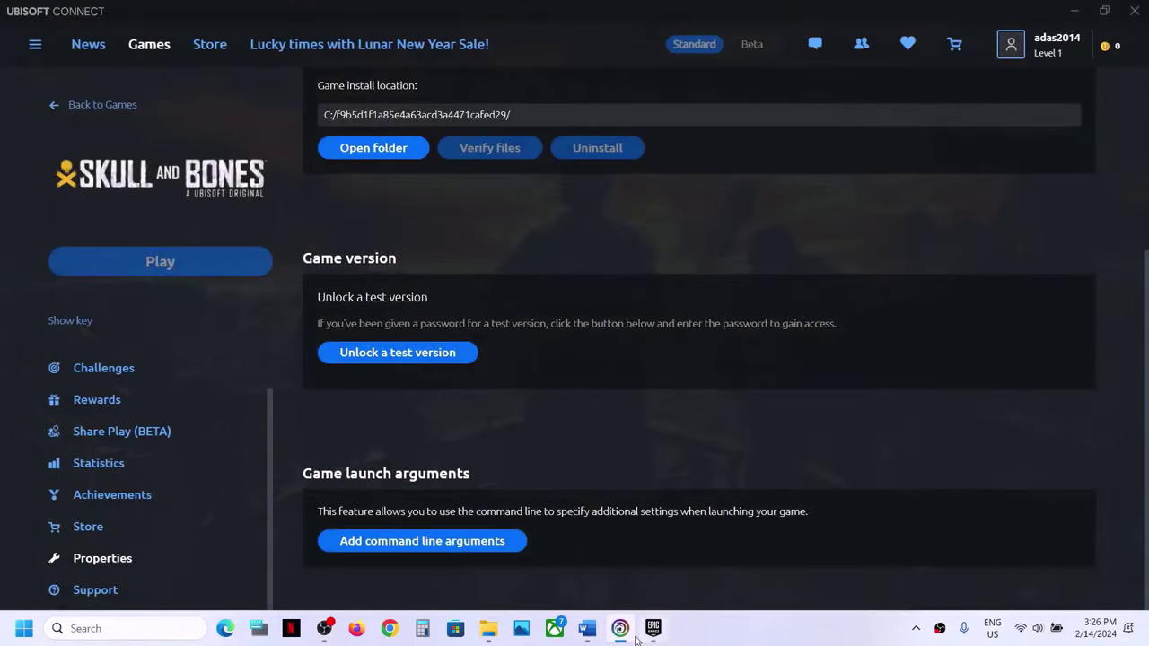
Switch to the Word document and highlight the Step 11 advice on windowed mode, V-Sync and graphics settings
click(587, 628)
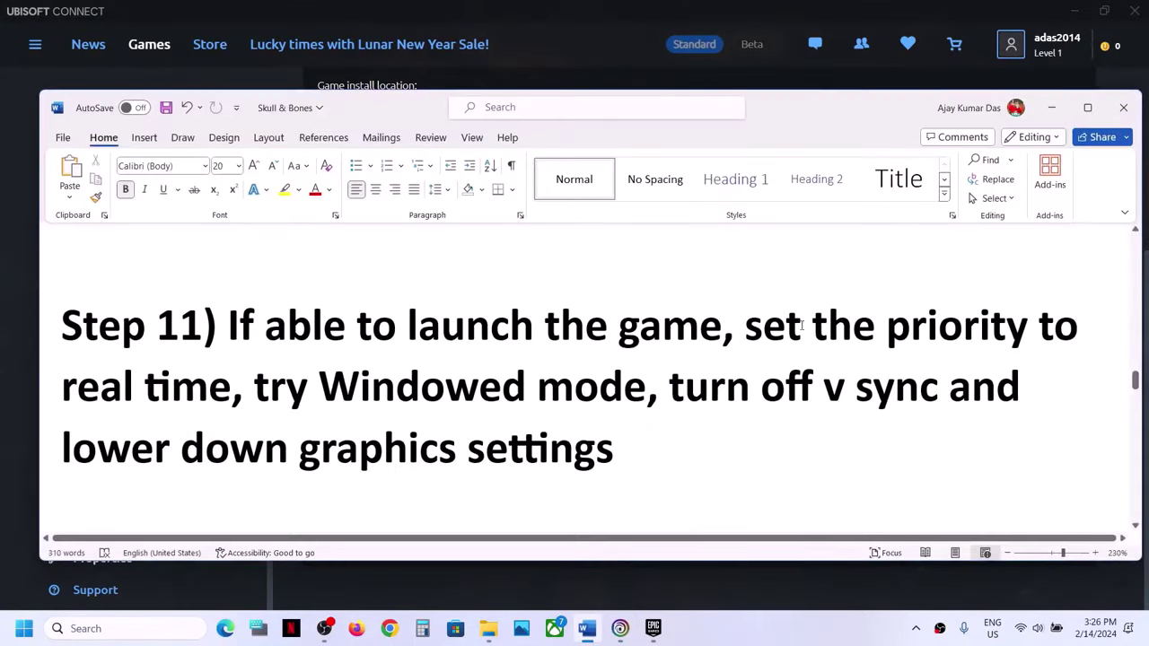
drag(323, 386, 641, 449)
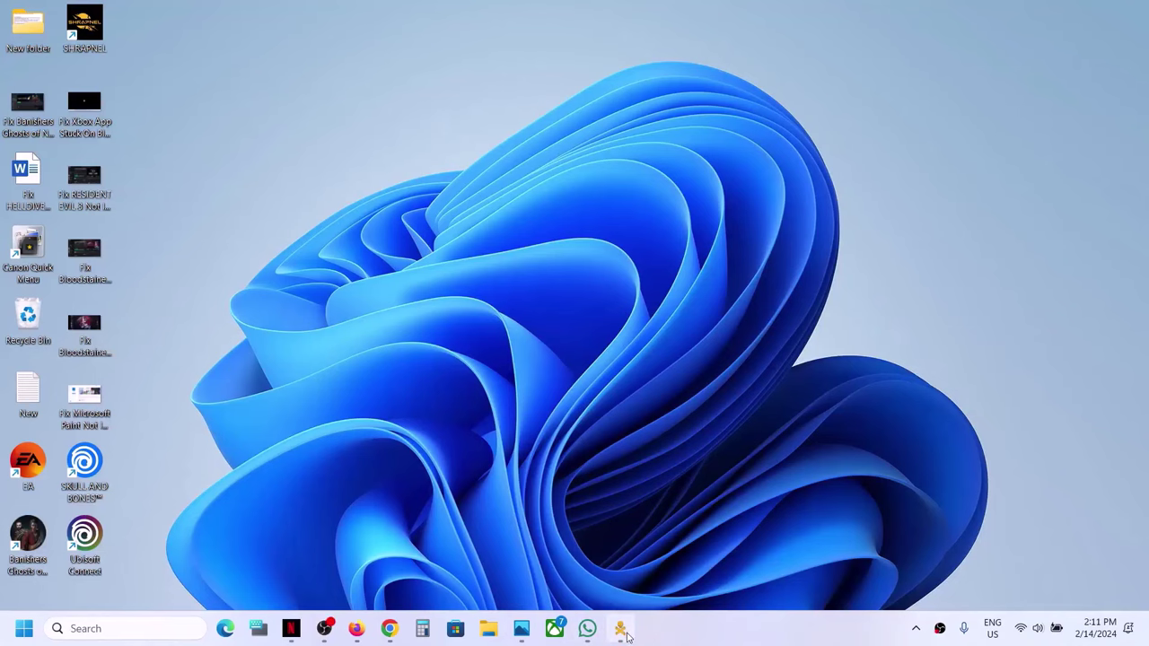
Switch to the running Skull and Bones game and set Window Mode to Windowed in its visual settings
click(622, 630)
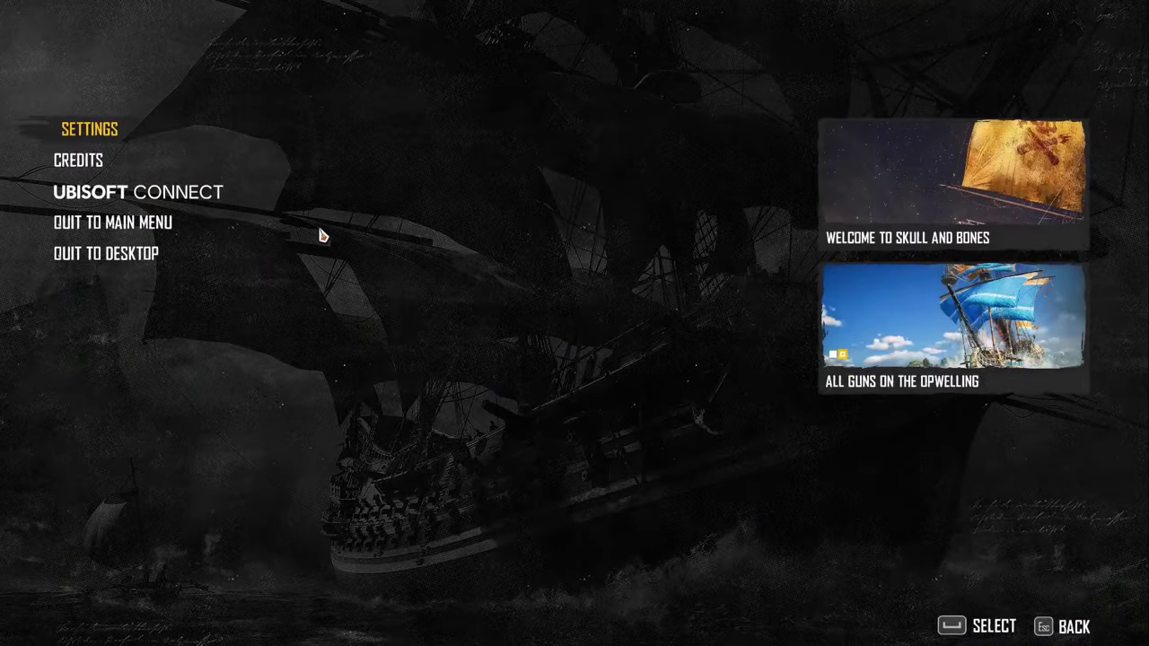
click(79, 130)
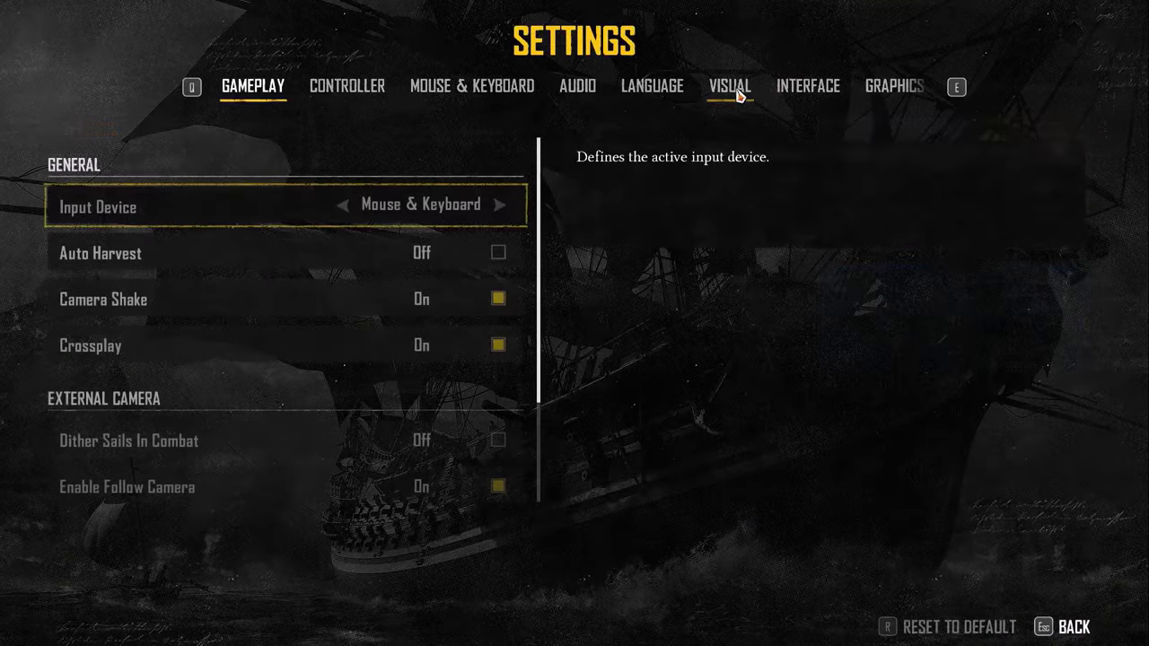
click(738, 92)
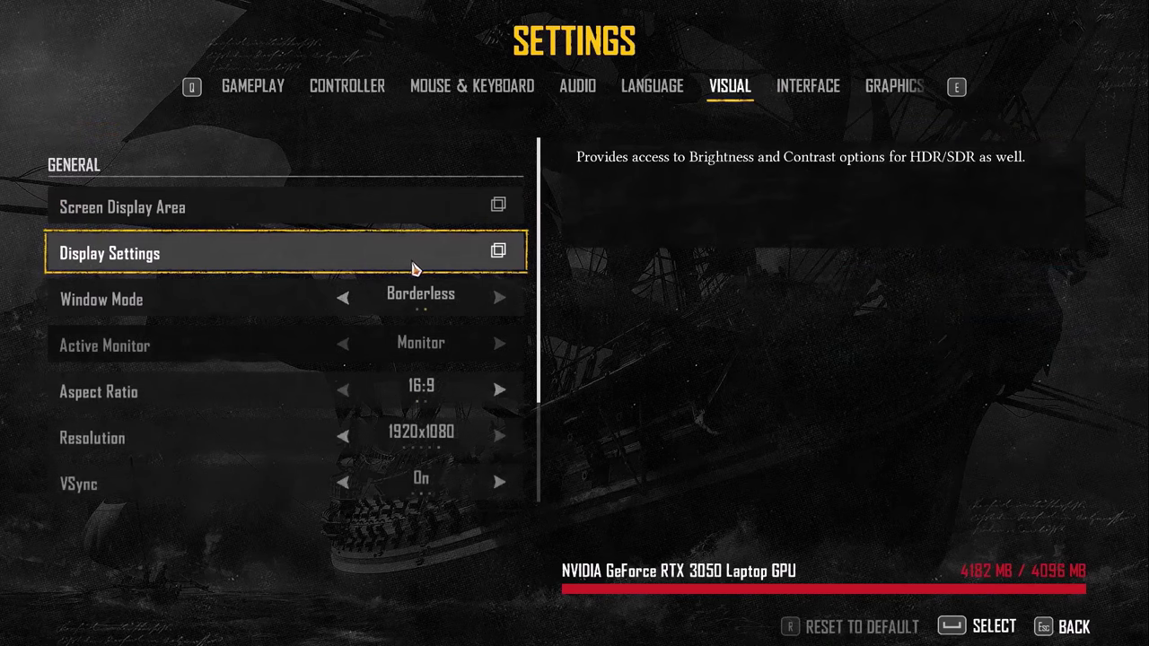
click(414, 268)
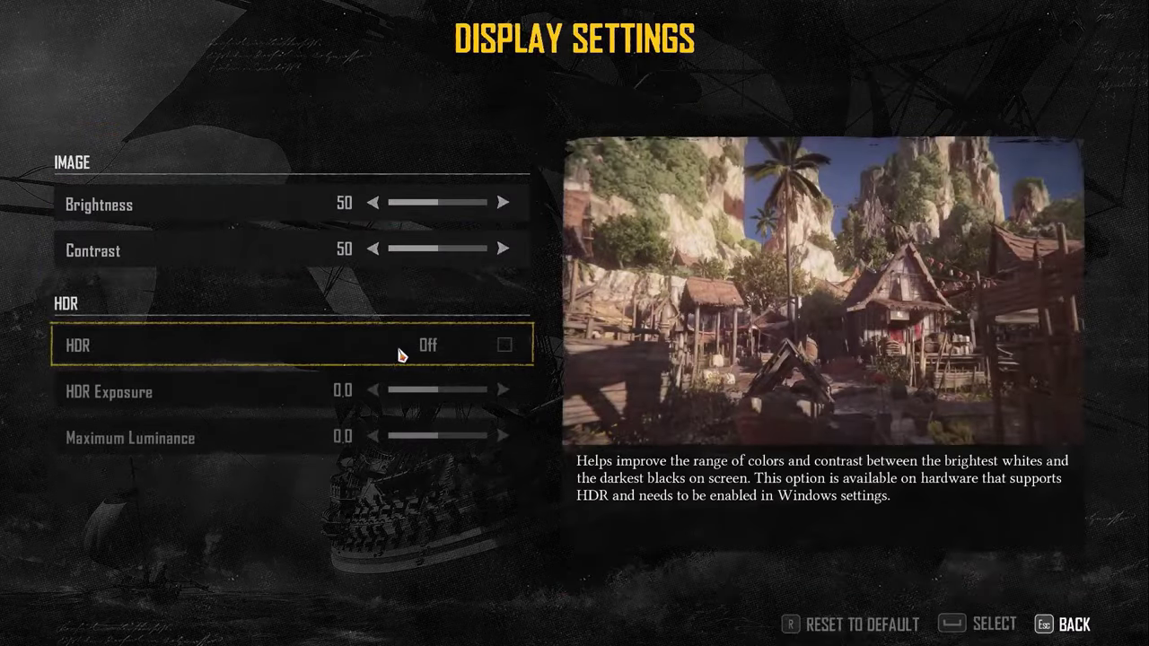
key(Escape)
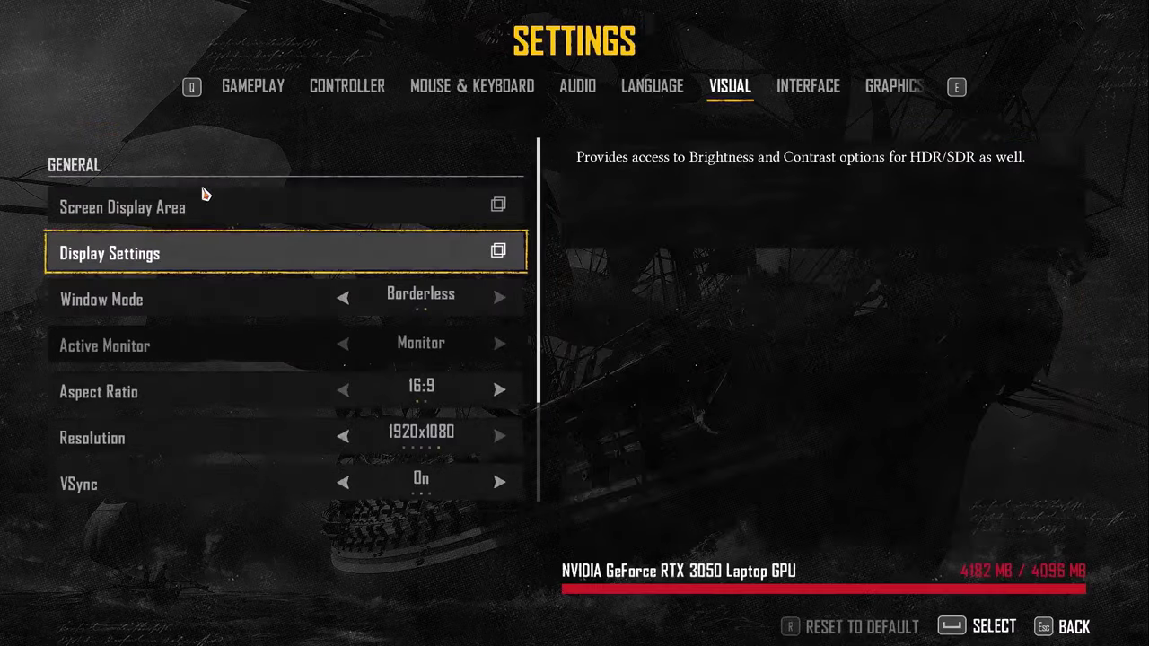
click(344, 301)
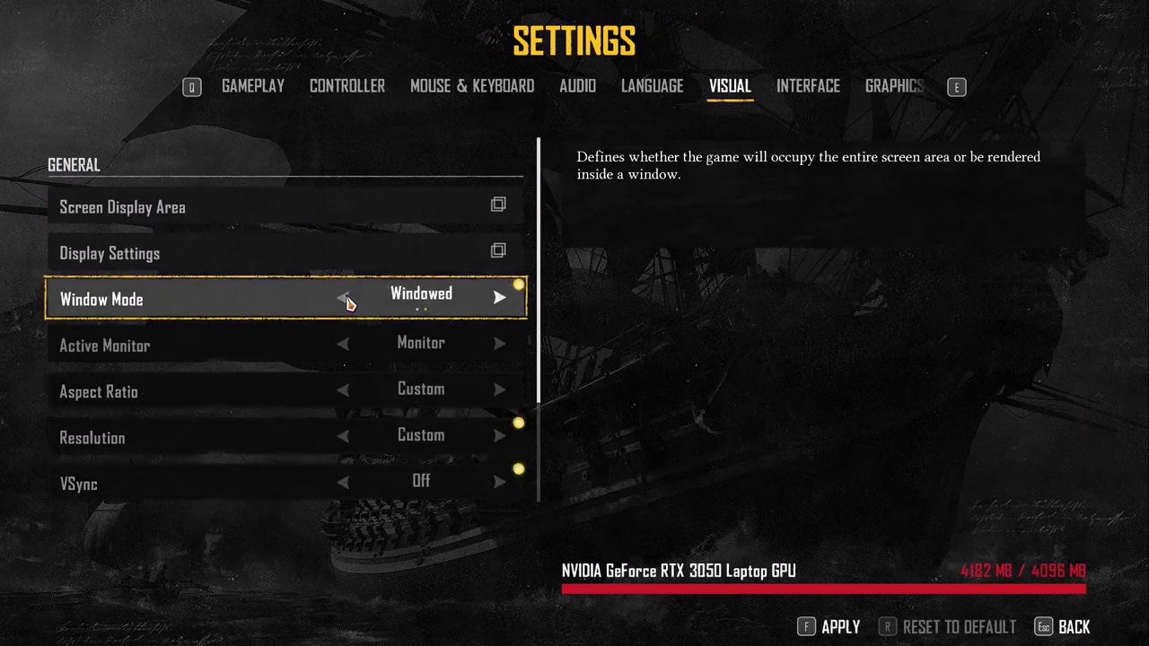
Turn on the FPS limit, set its value to 60, and apply and confirm the visual settings
scroll(418, 300, down, 1)
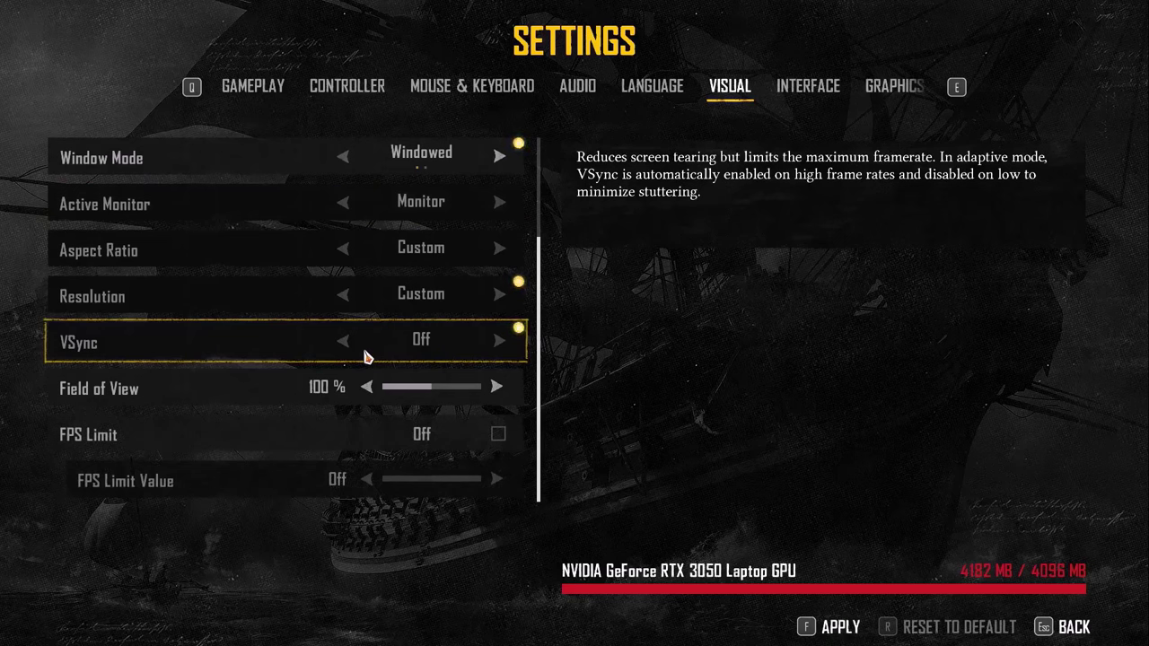
click(497, 436)
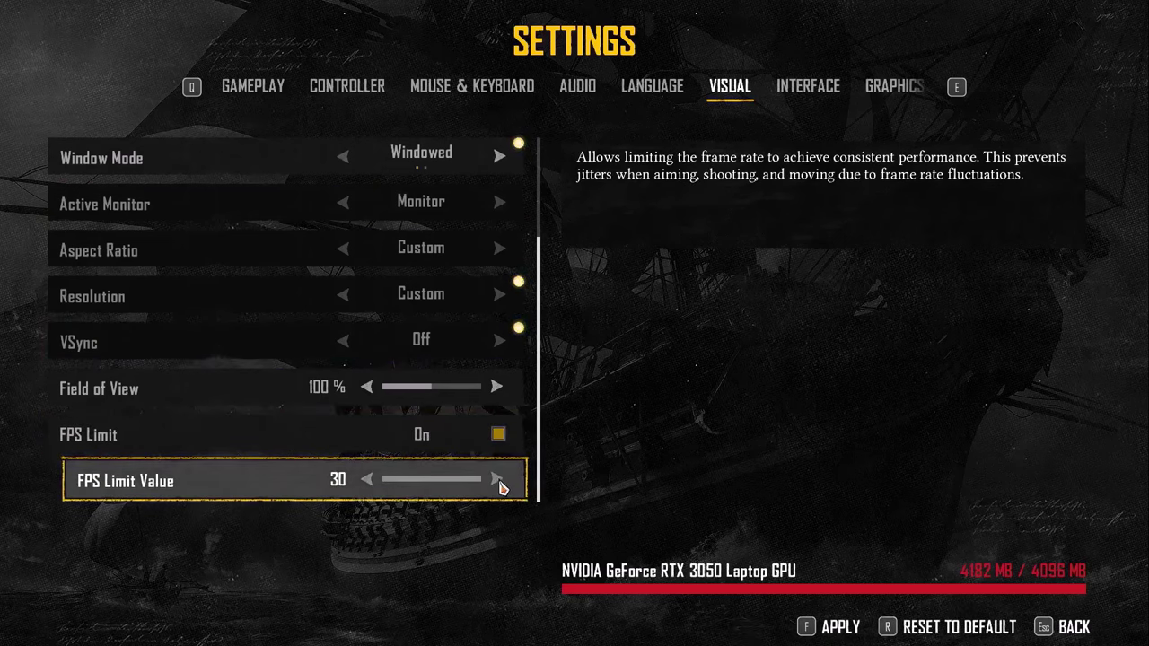
click(498, 481)
click(498, 481)
click(497, 482)
click(497, 481)
click(498, 481)
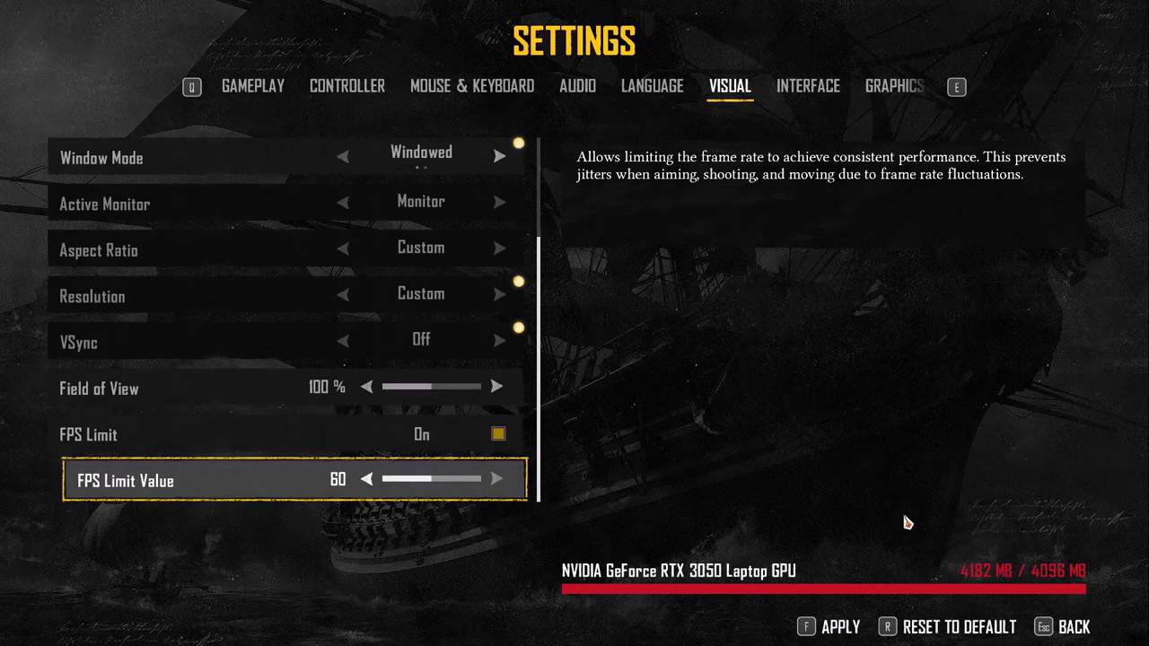
key(f)
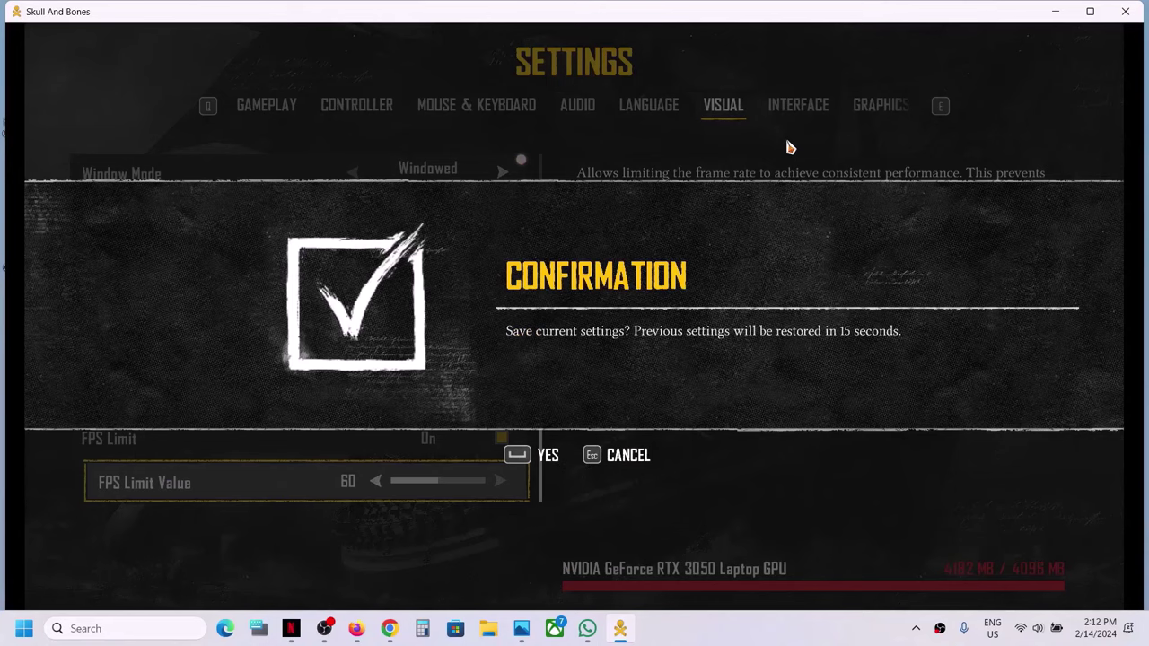
click(523, 463)
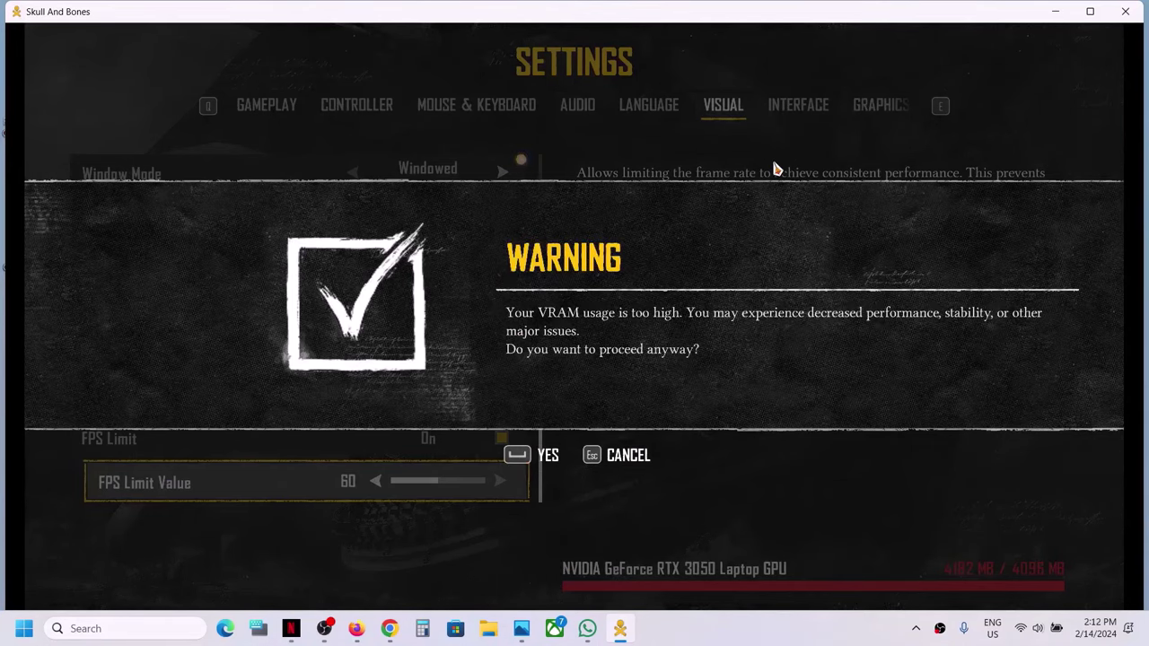
click(518, 463)
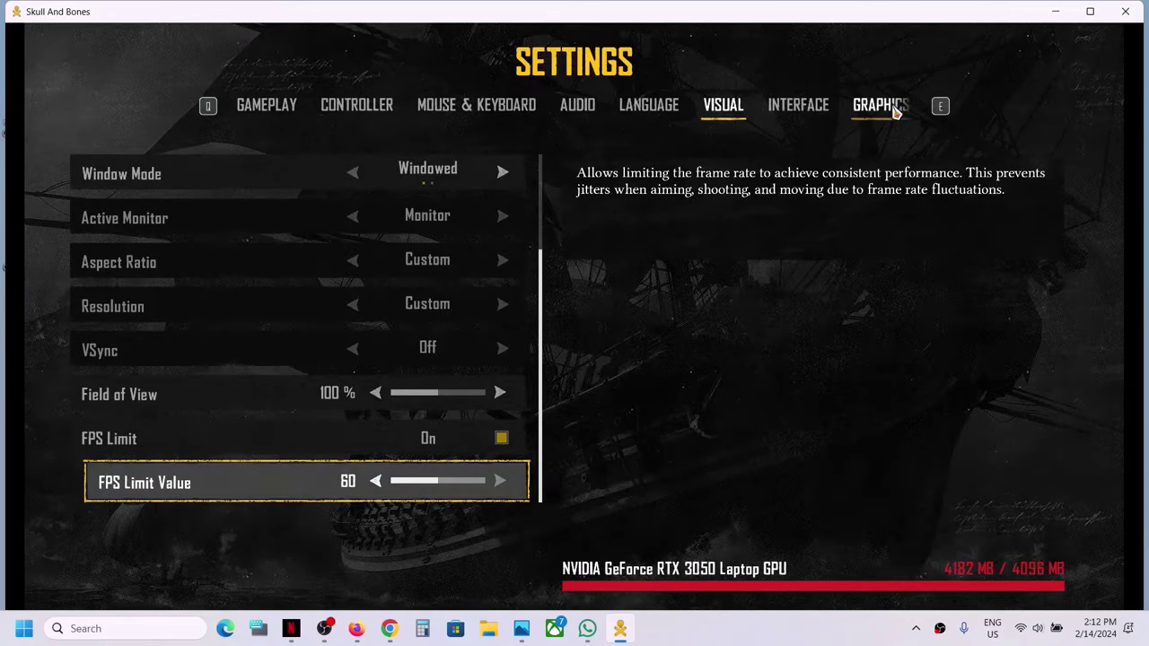
Go to the game's graphics settings and try Graphic Quality up to Ultra High, then return it to Medium
click(889, 106)
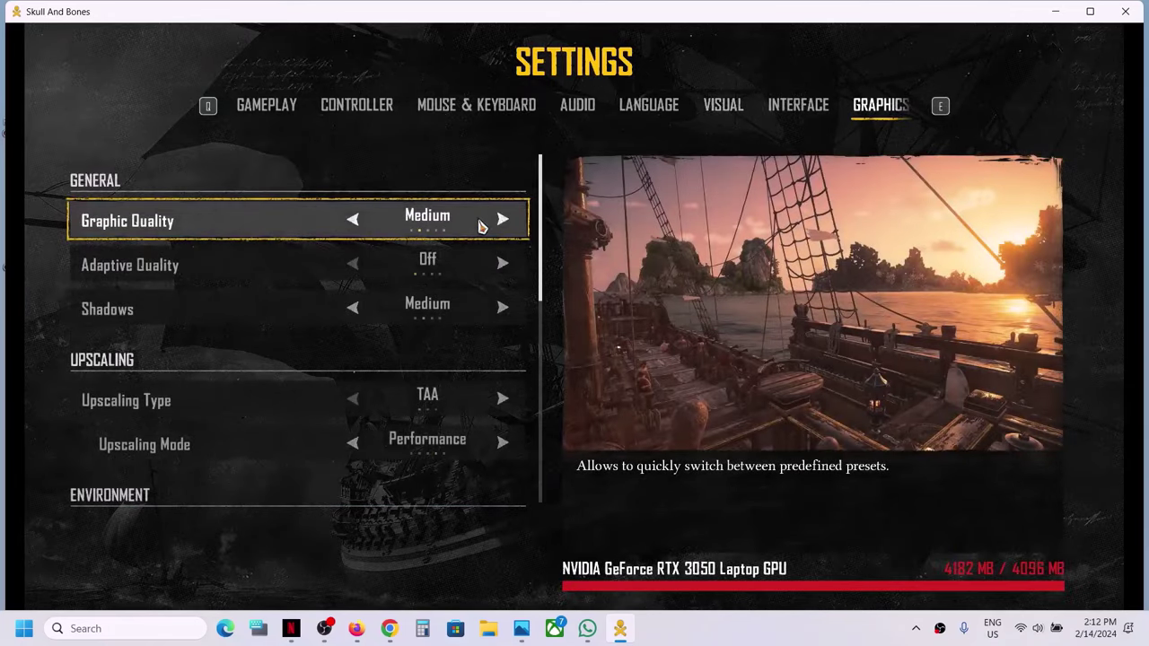
click(503, 222)
click(502, 223)
click(502, 223)
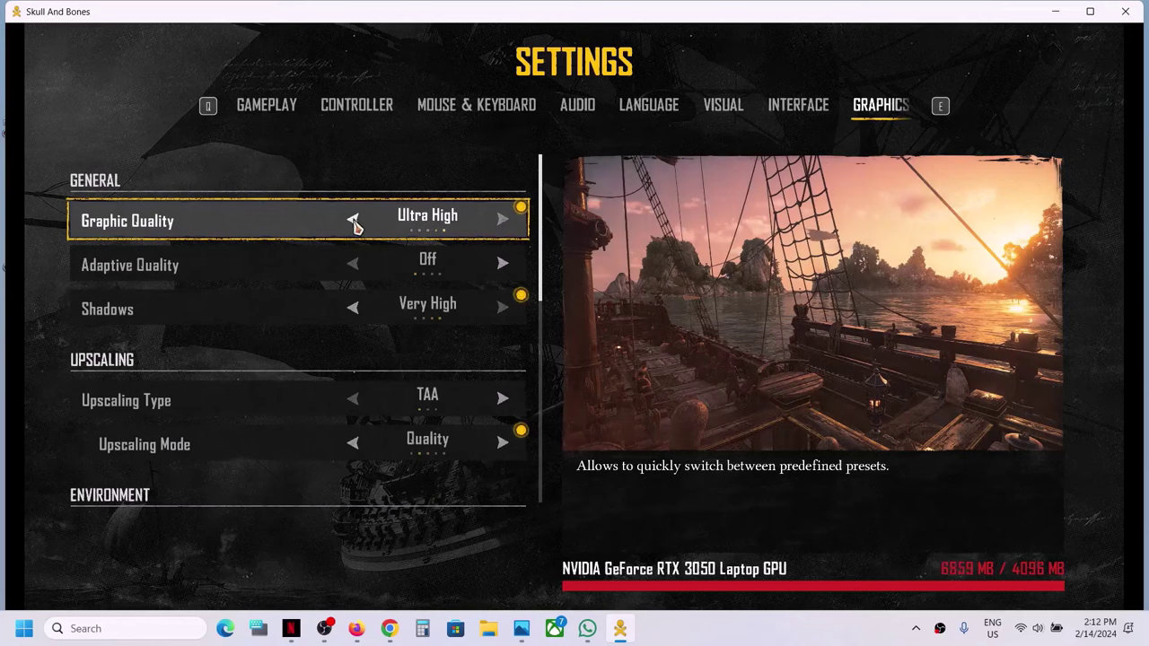
click(353, 221)
click(353, 221)
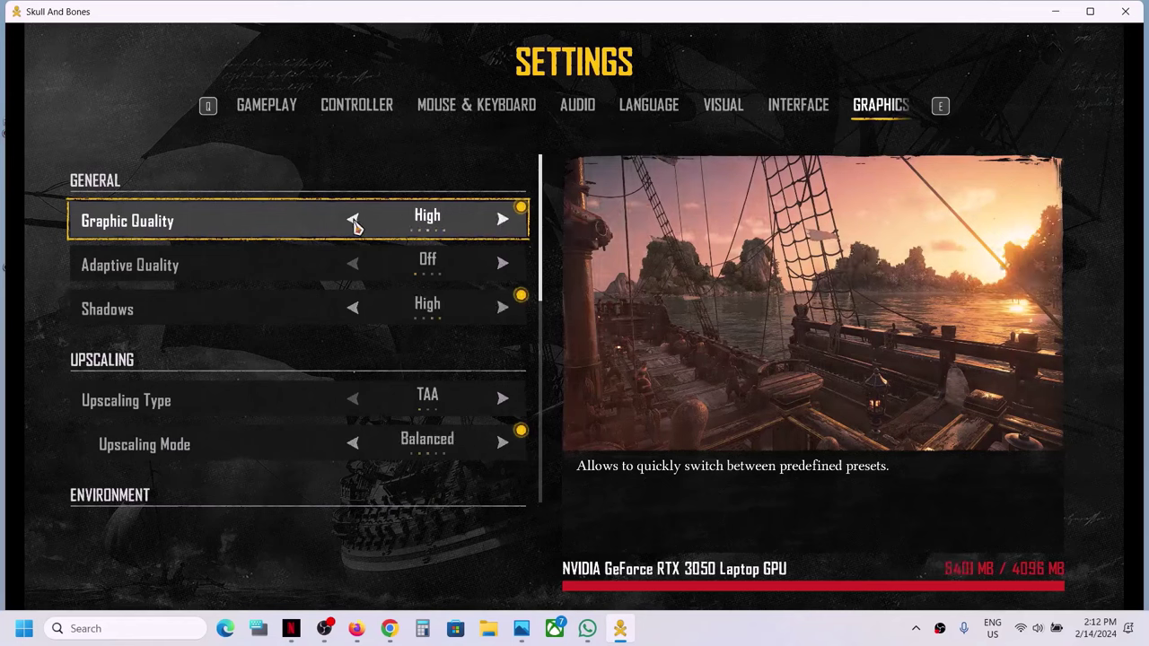
click(353, 221)
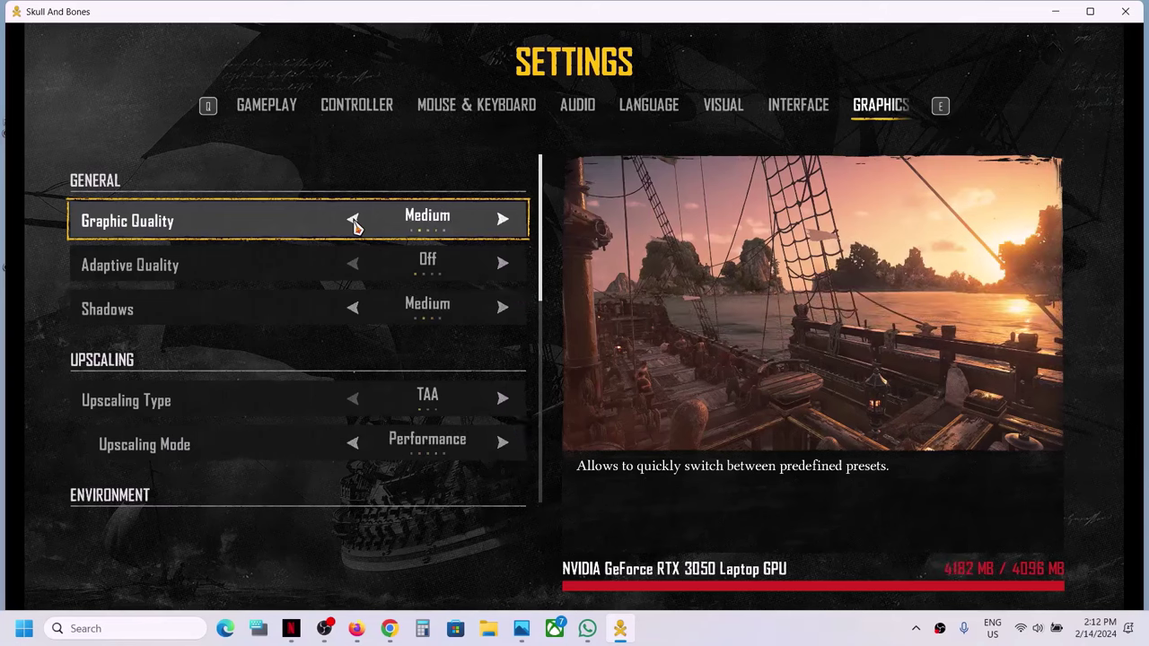
Set the Upscaling Type to AMD FSR 2 in the game's graphics settings
scroll(423, 315, down, 1)
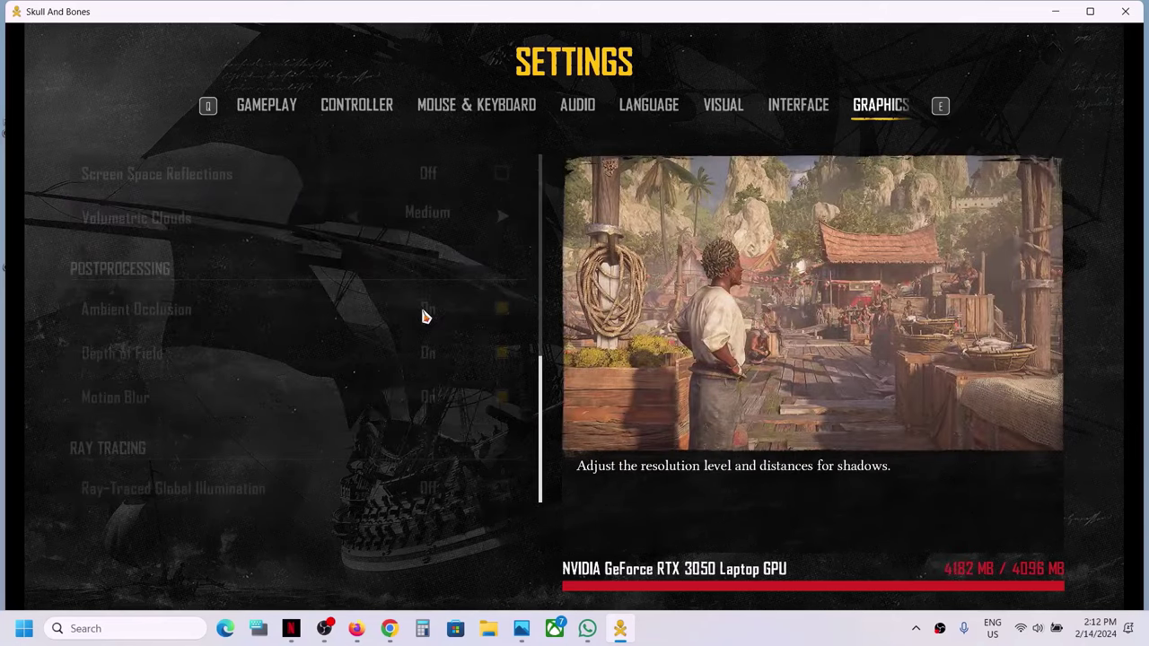
scroll(423, 315, up, 2)
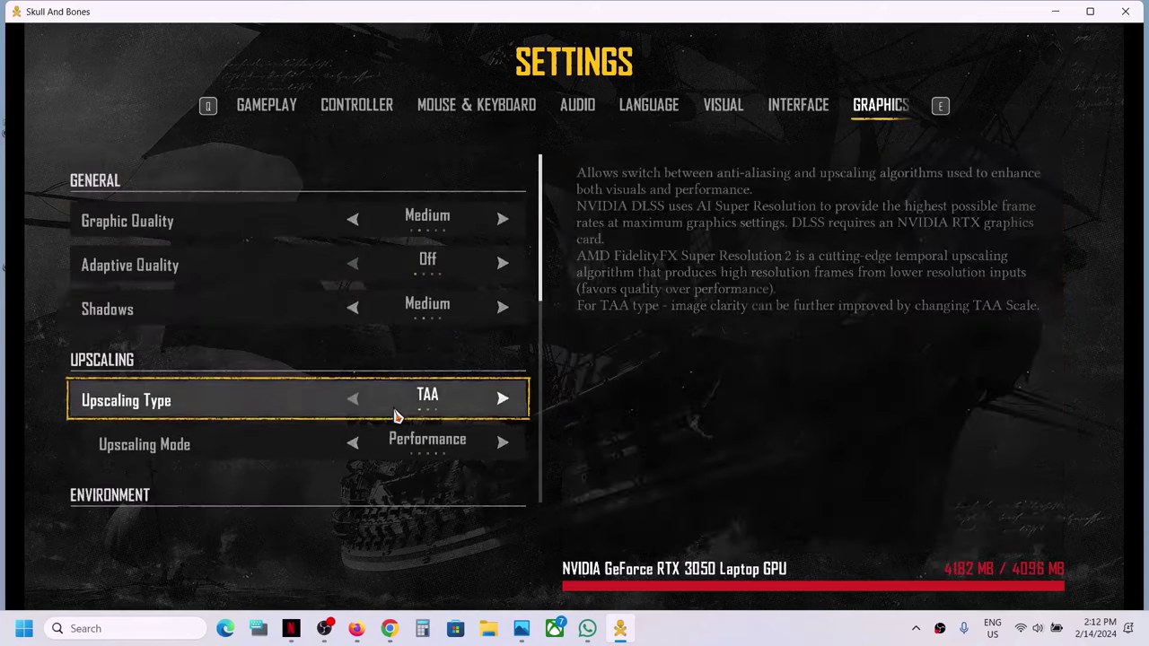
click(503, 400)
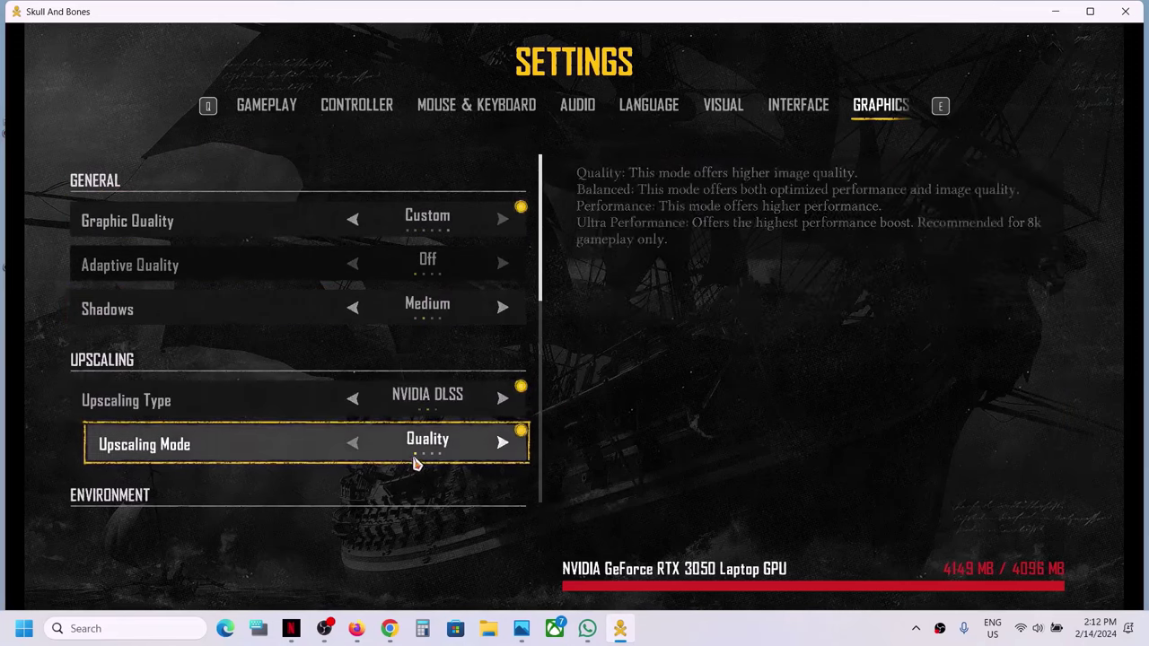
click(503, 400)
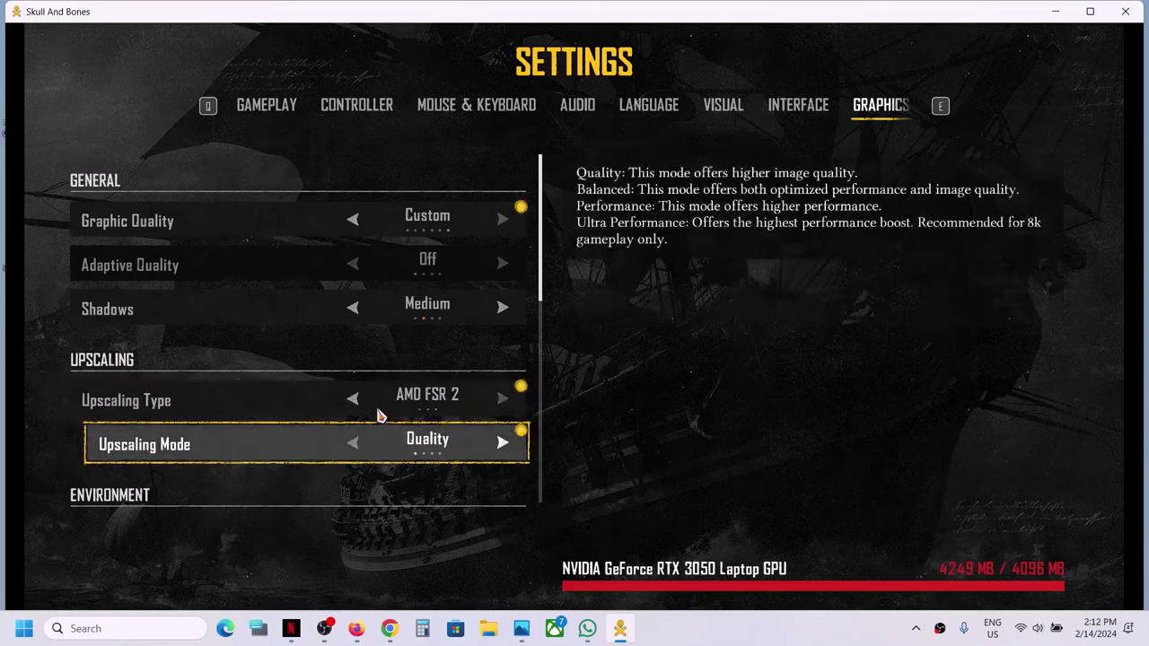
Turn off Motion Blur, leave Ray-Traced Global Illumination off, and apply the graphics settings before leaving them
scroll(380, 412, down, 5)
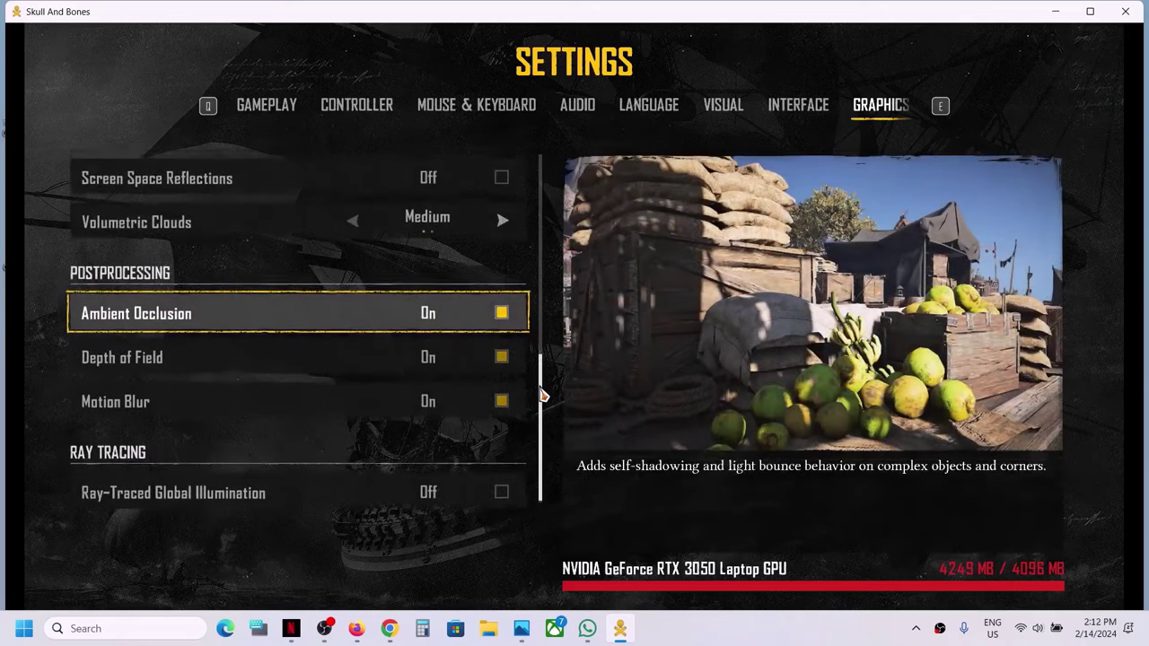
mouse_move(542, 398)
mouse_down()
mouse_move(542, 303)
mouse_move(531, 413)
mouse_up()
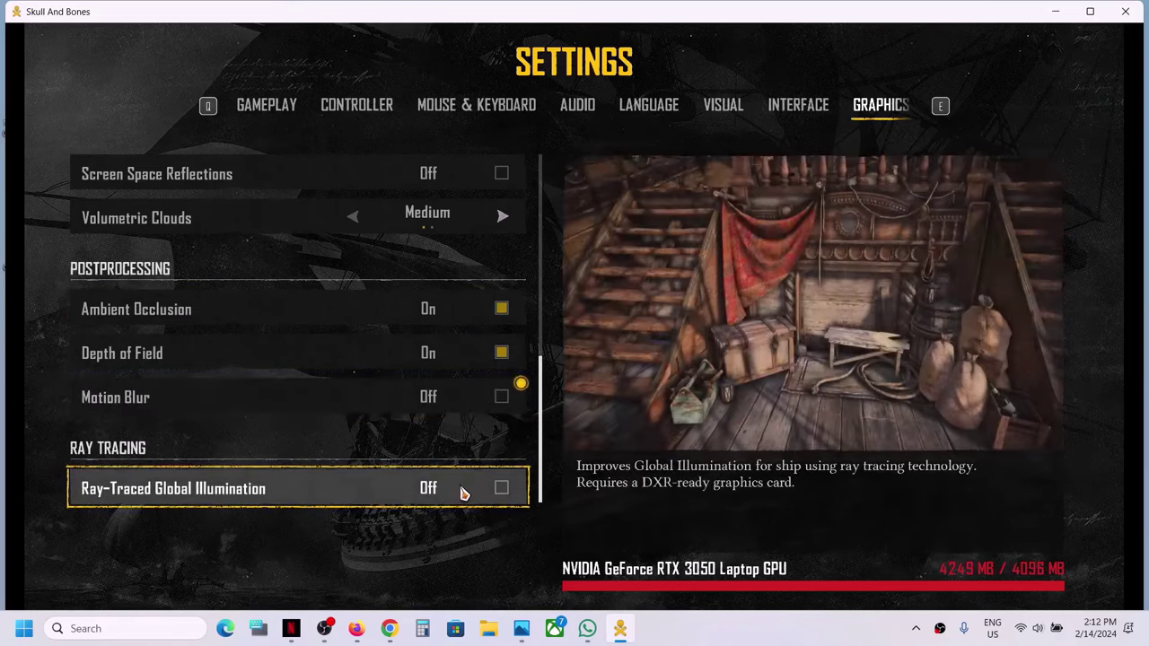
click(499, 488)
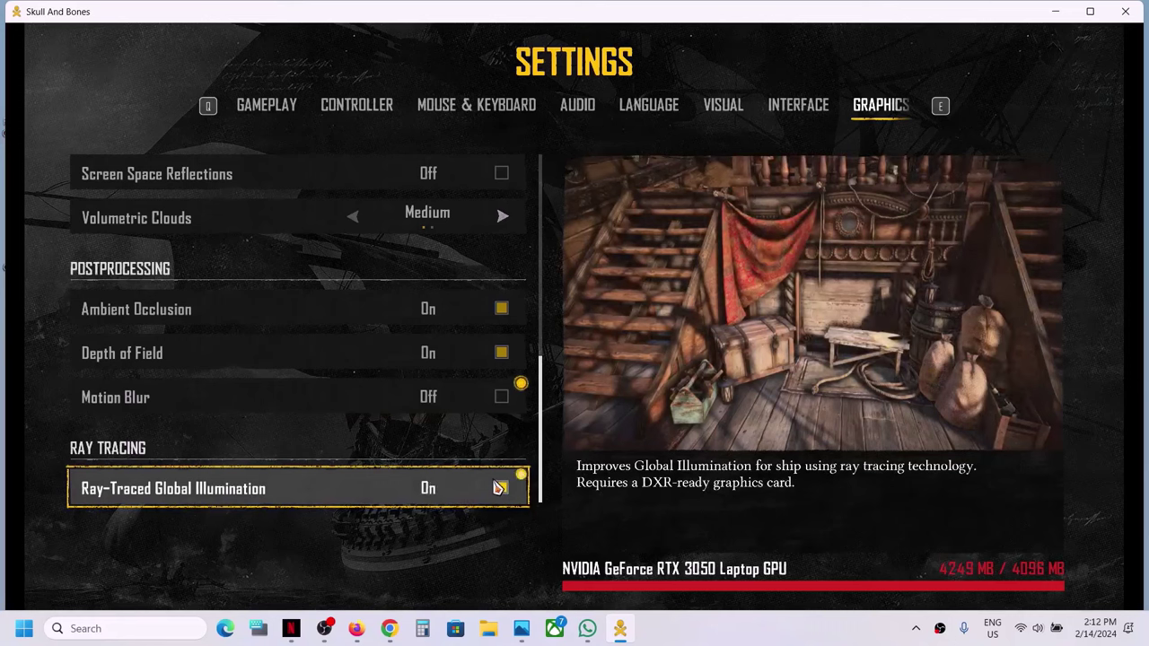
click(499, 487)
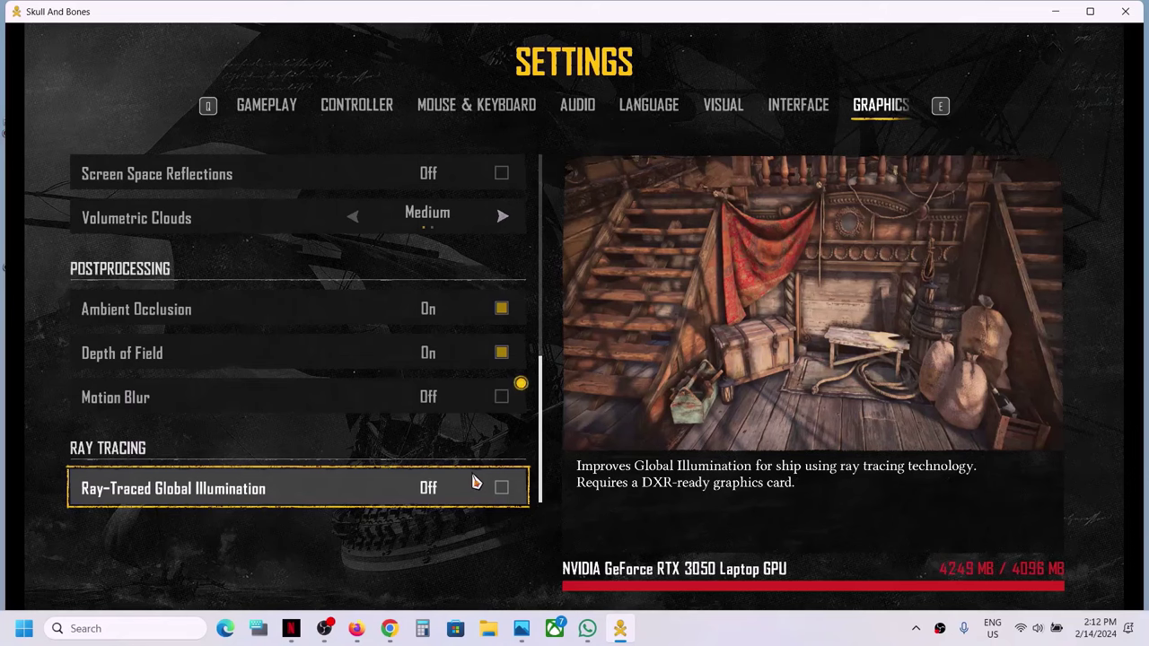
click(476, 483)
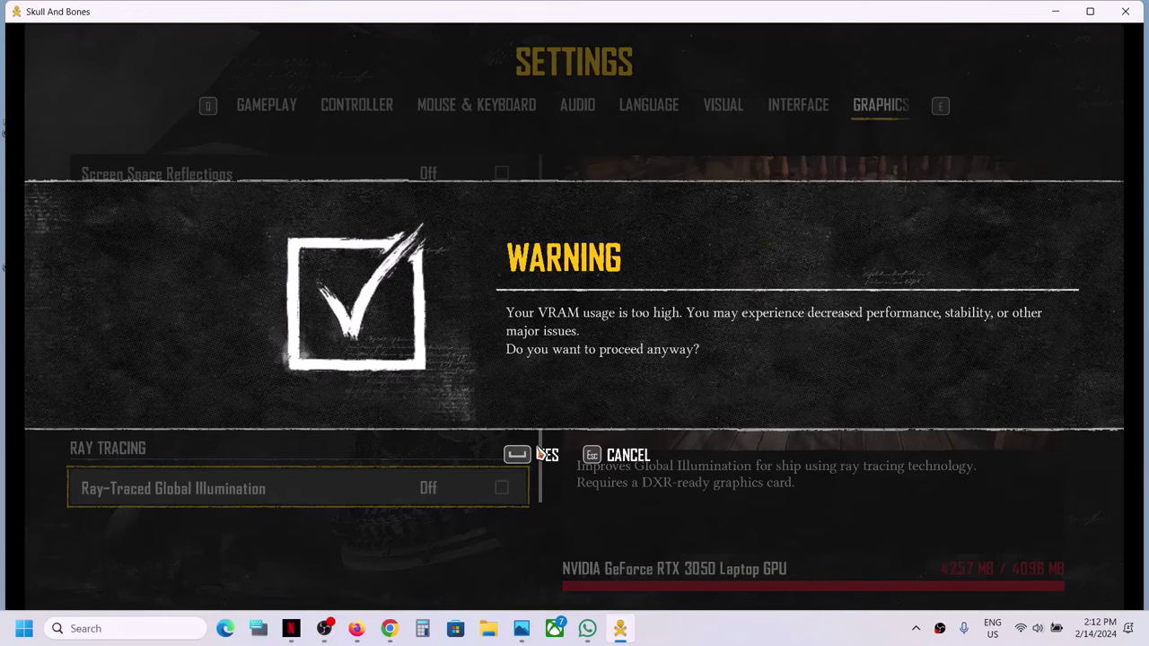
click(525, 460)
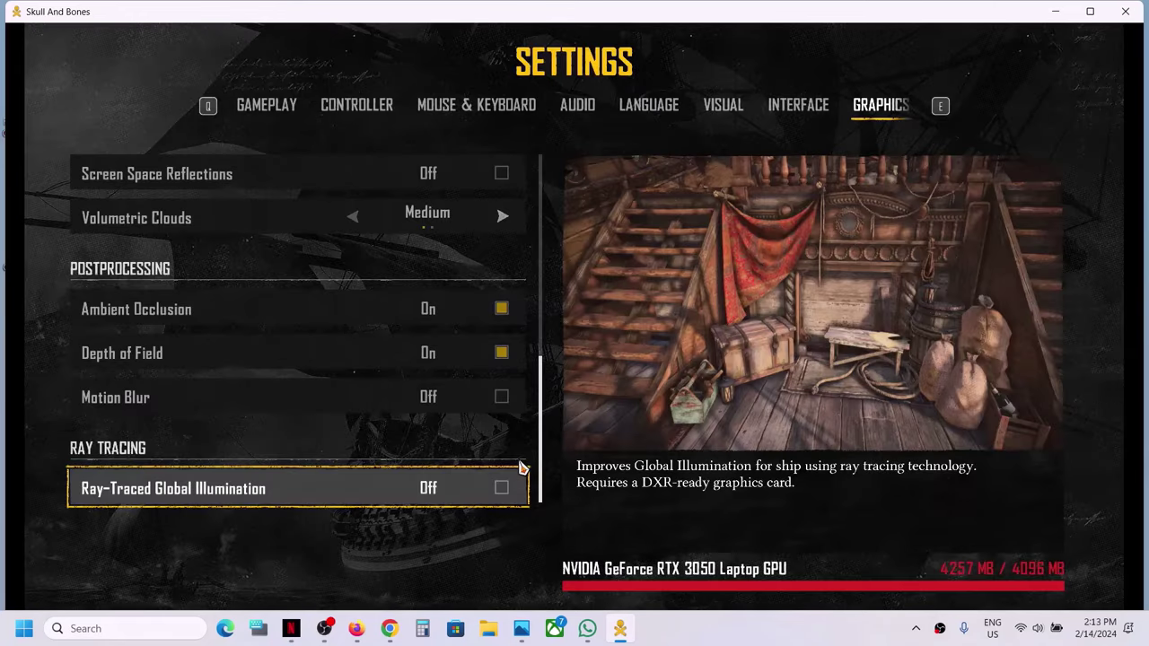
key(Escape)
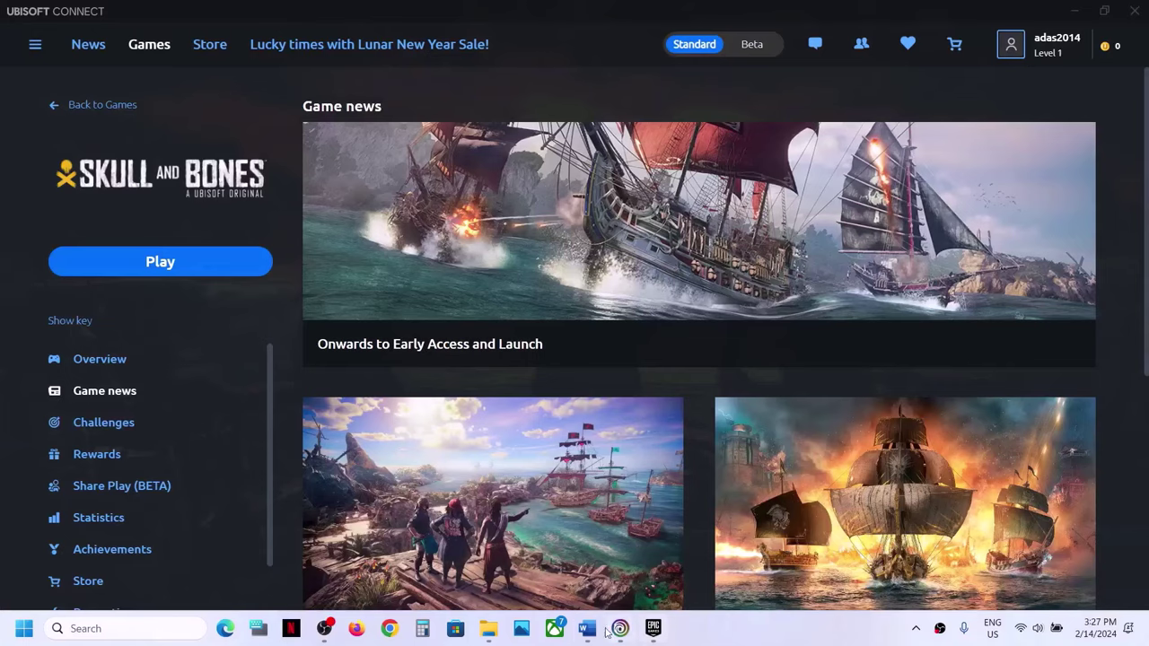
Switch to the Word document and read Step 12 on installing the Visual C++ files
click(588, 628)
scroll(403, 401, down, 5)
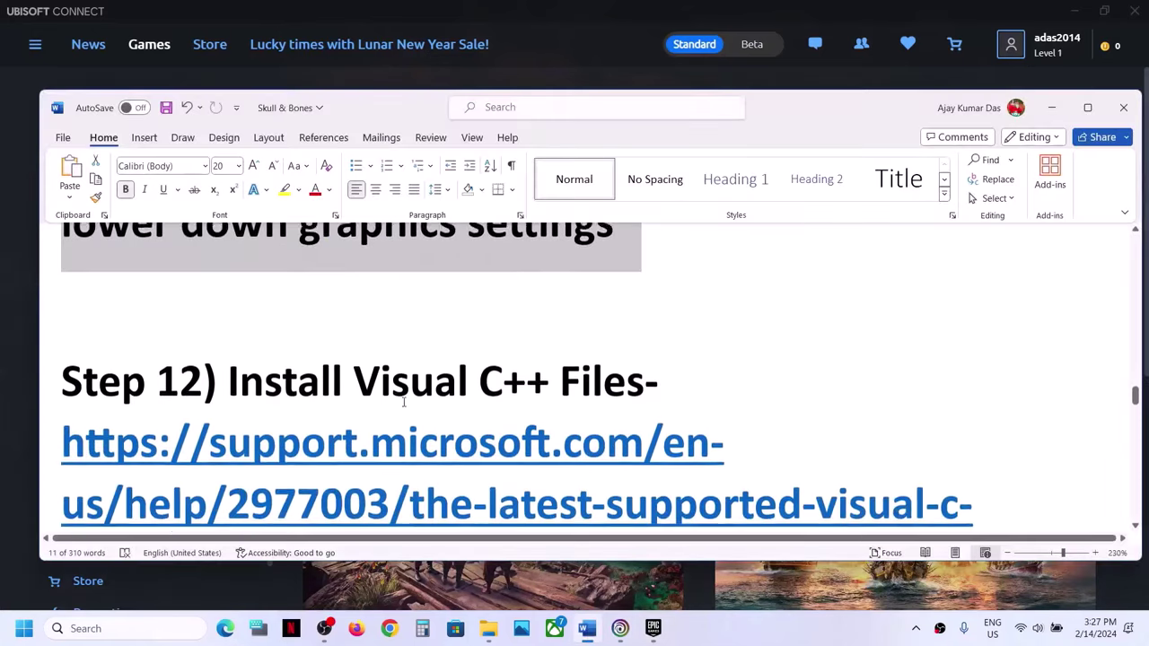
scroll(404, 401, down, 1)
scroll(308, 494, down, 1)
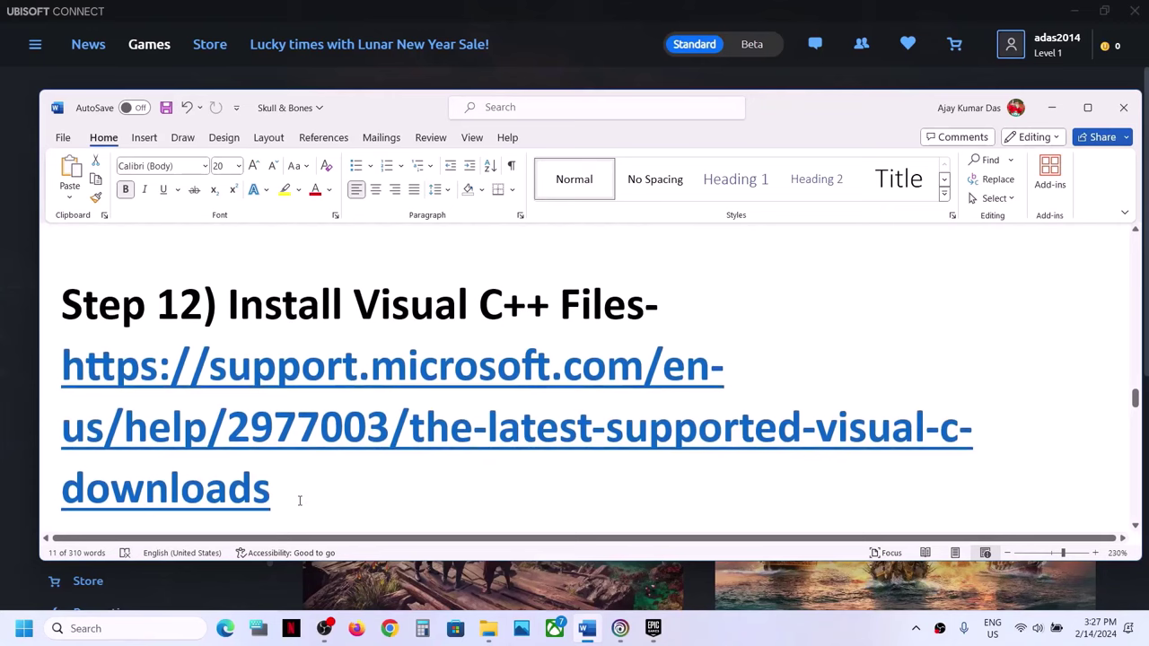
Copy the Visual C++ downloads link under Step 12 in the Word document and open it in Chrome
drag(300, 501, 61, 364)
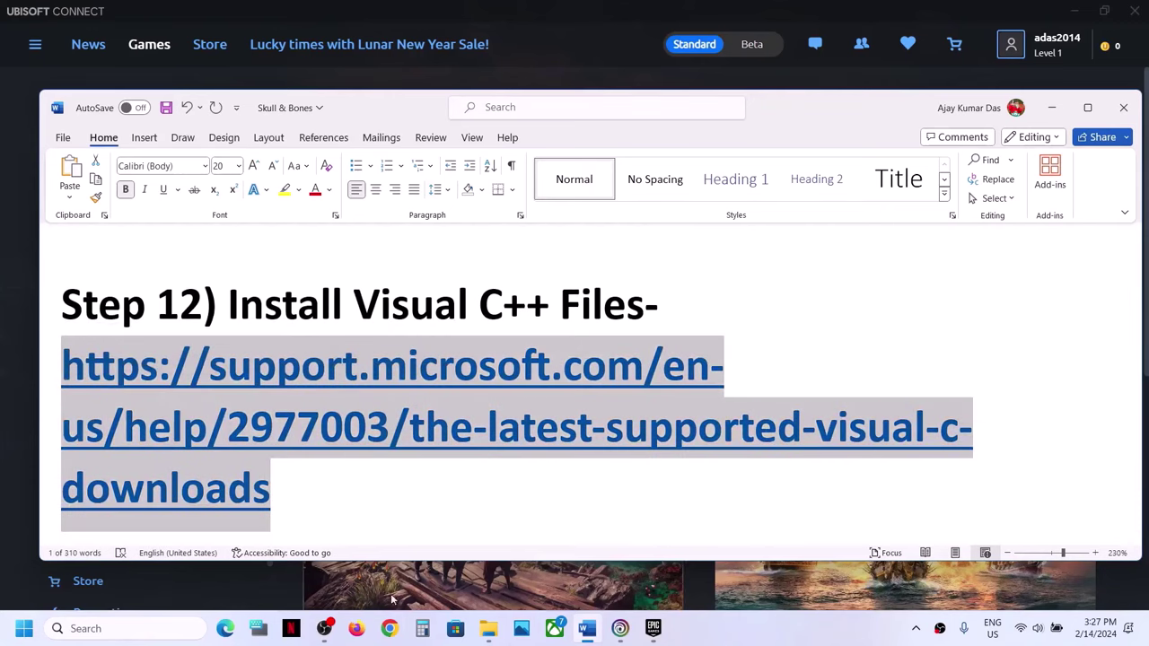
key(ctrl+c)
click(389, 628)
key(ctrl+v)
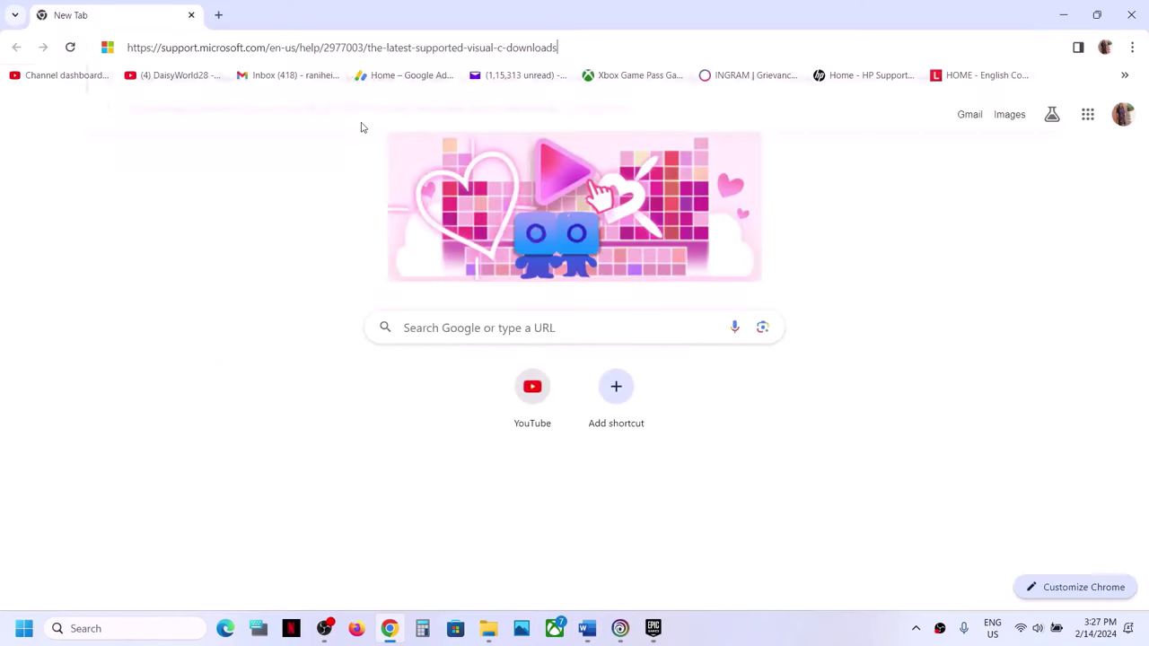
key(Return)
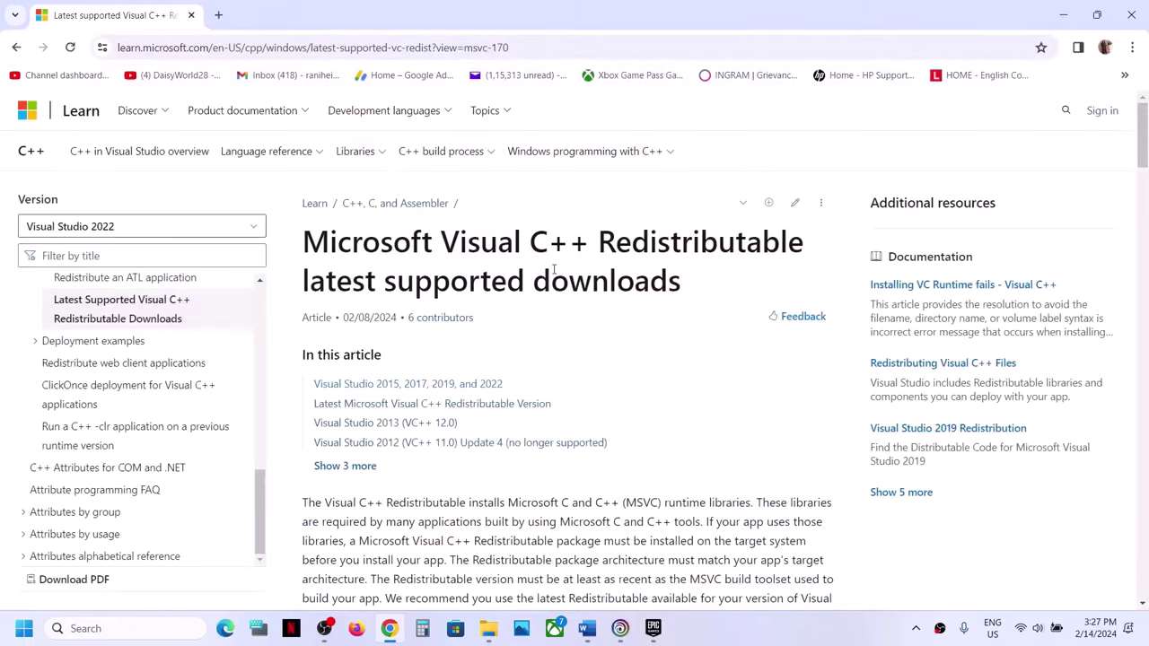
Find the latest Visual C++ Redistributable table for Visual Studio 2015, 2017, 2019 and 2022, and download the X86 version
scroll(553, 269, down, 8)
scroll(366, 190, up, 1)
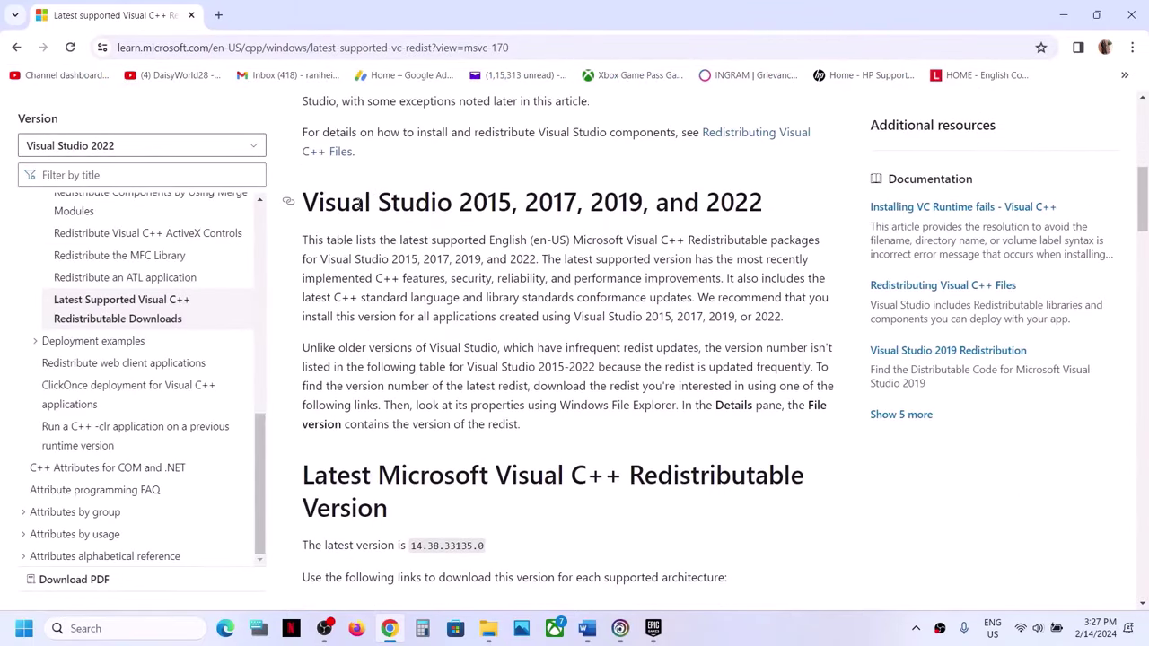
drag(357, 205, 686, 205)
scroll(379, 369, down, 4)
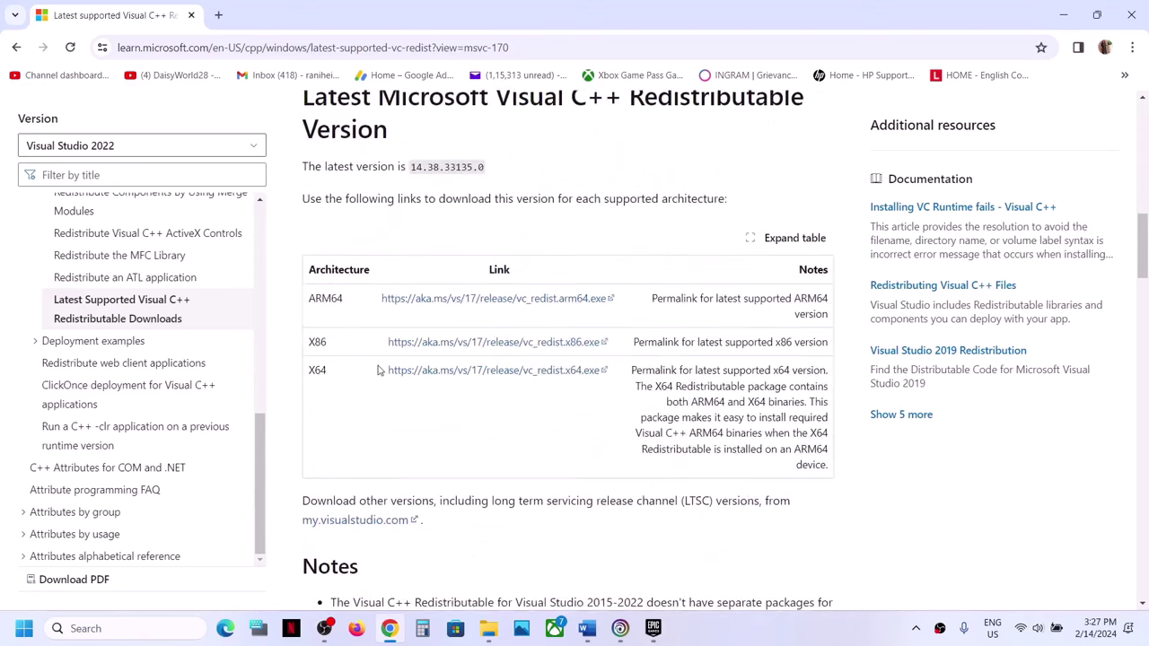
drag(316, 340, 467, 345)
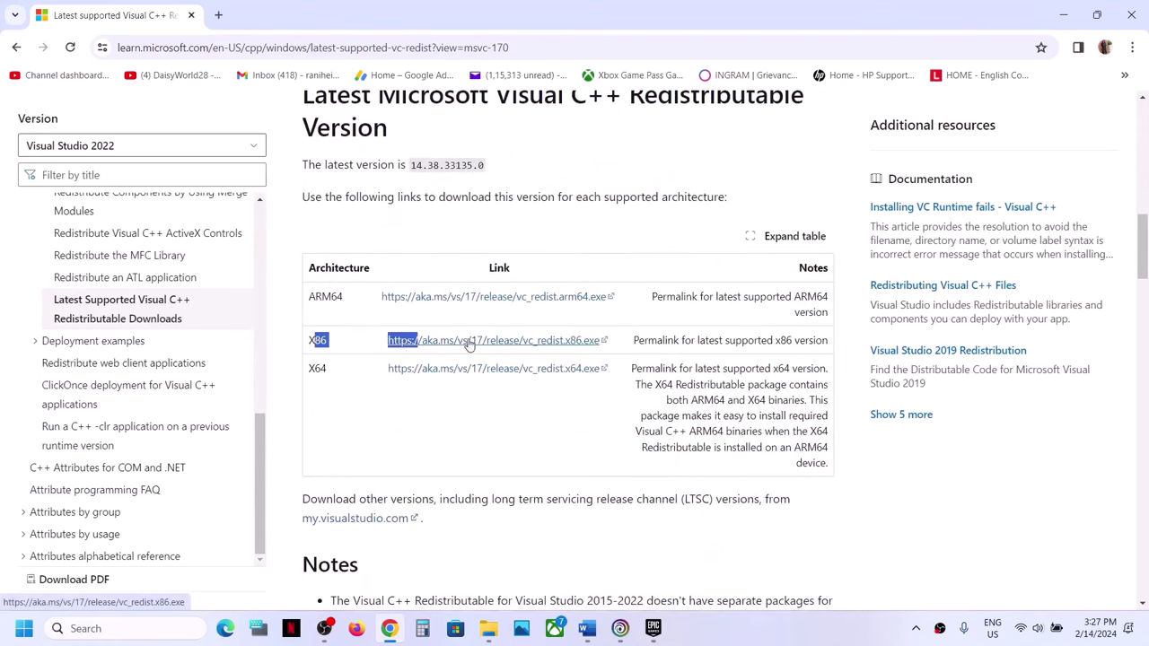
click(467, 345)
click(310, 373)
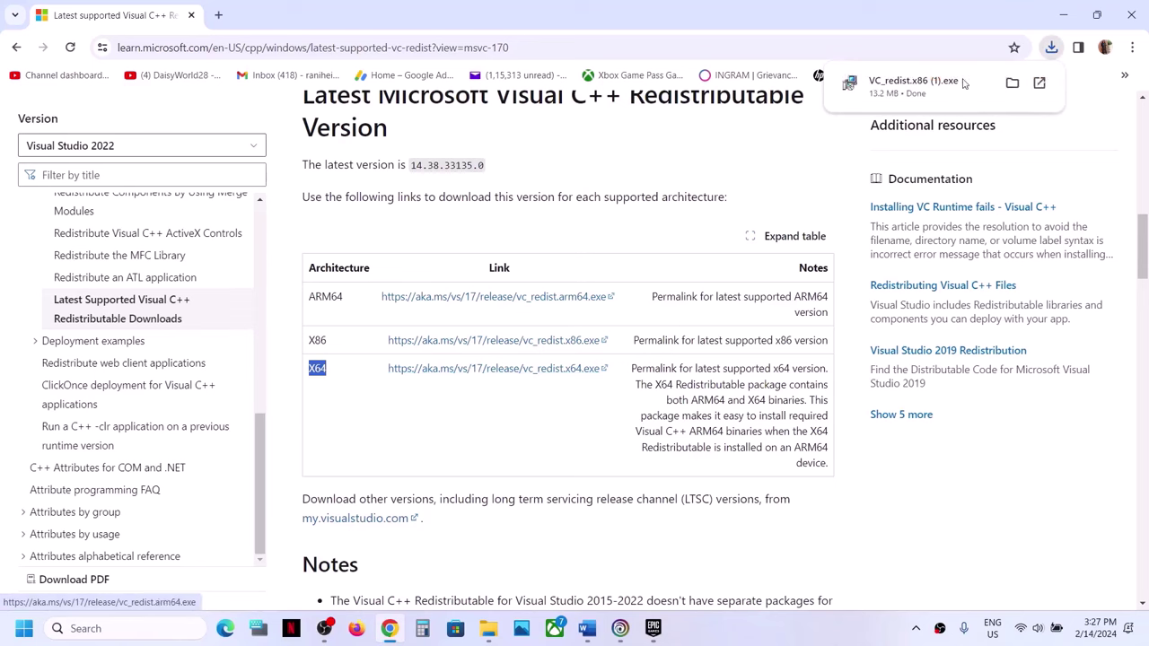
Run the downloaded VC_redist.x86 (1).exe and start its installation, returning to the download page
click(963, 83)
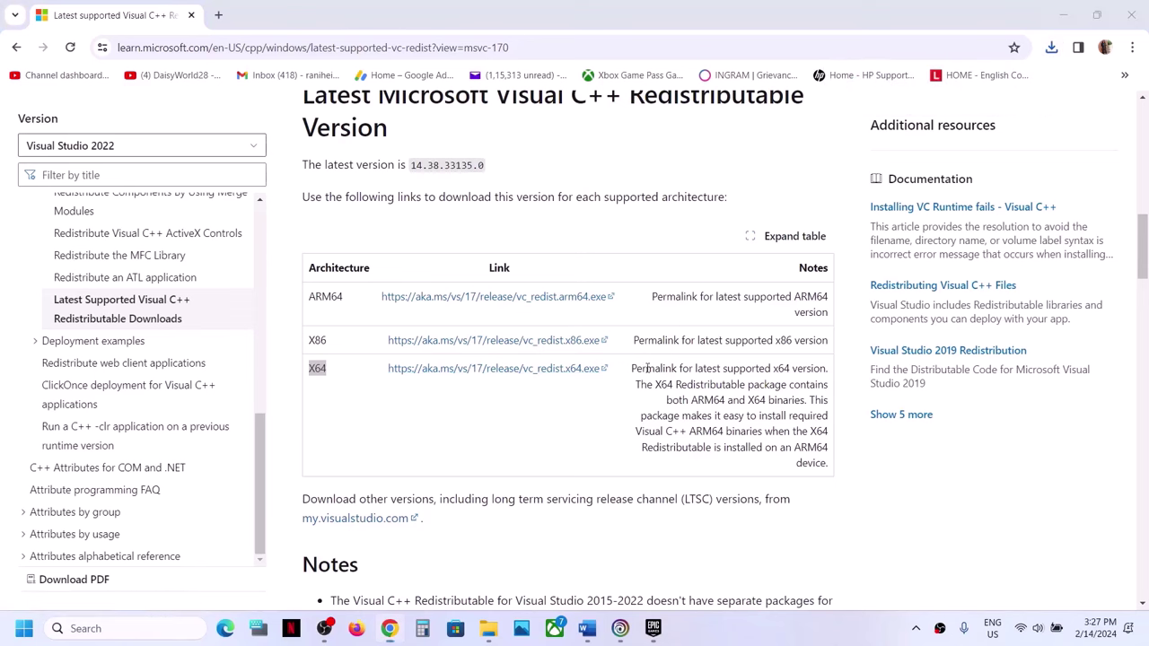
click(600, 399)
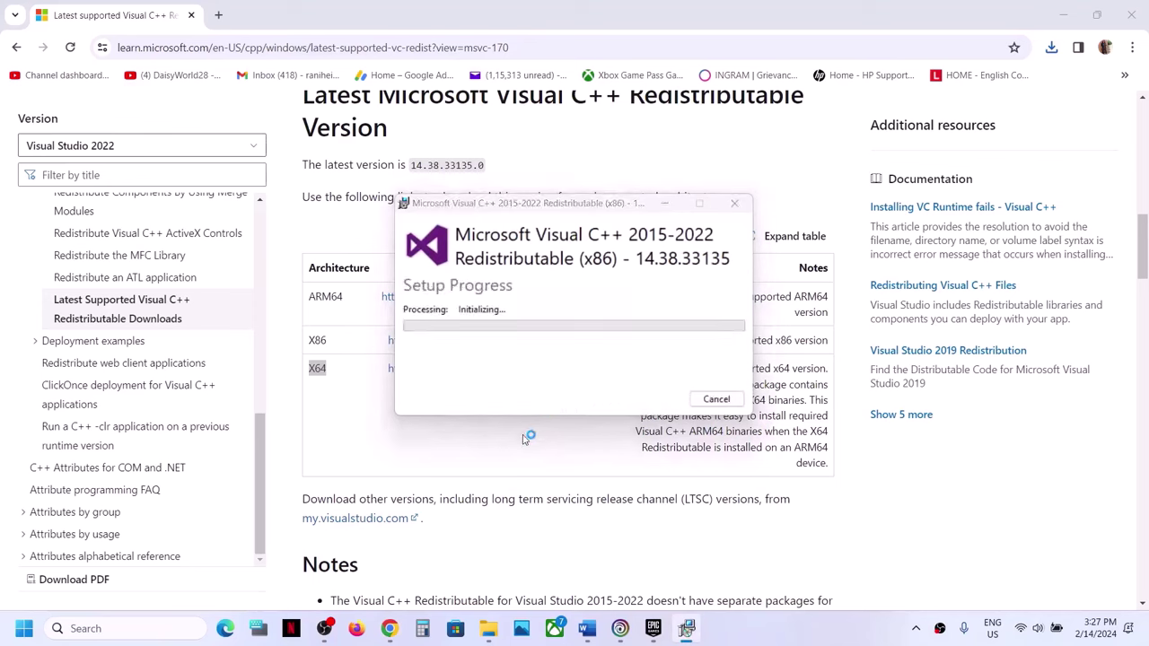
click(379, 430)
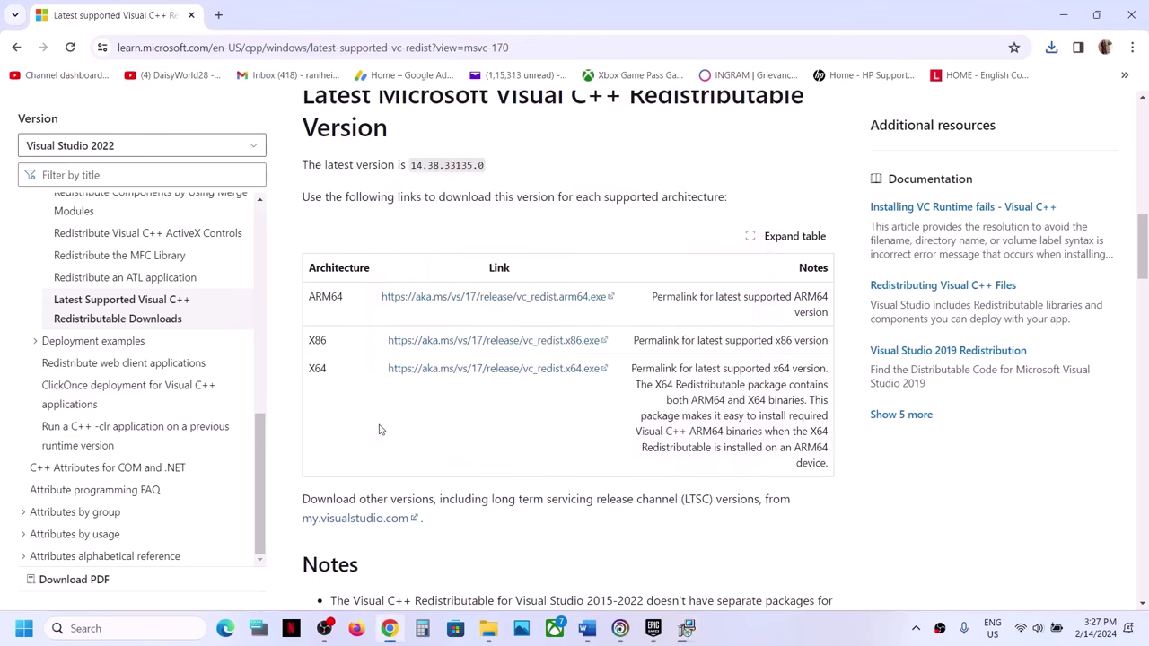
Download and start installing the X64 Visual C++ Redistributable, and place the x86 and x64 setup windows side by side
click(461, 370)
click(454, 369)
click(603, 400)
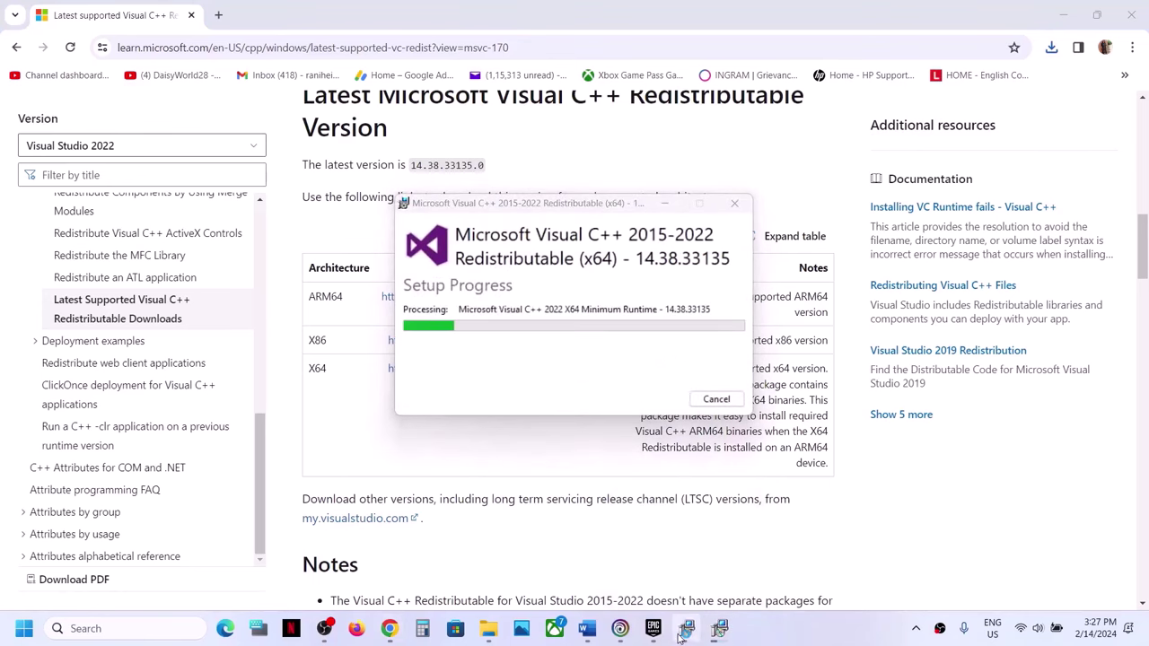
drag(590, 206, 365, 244)
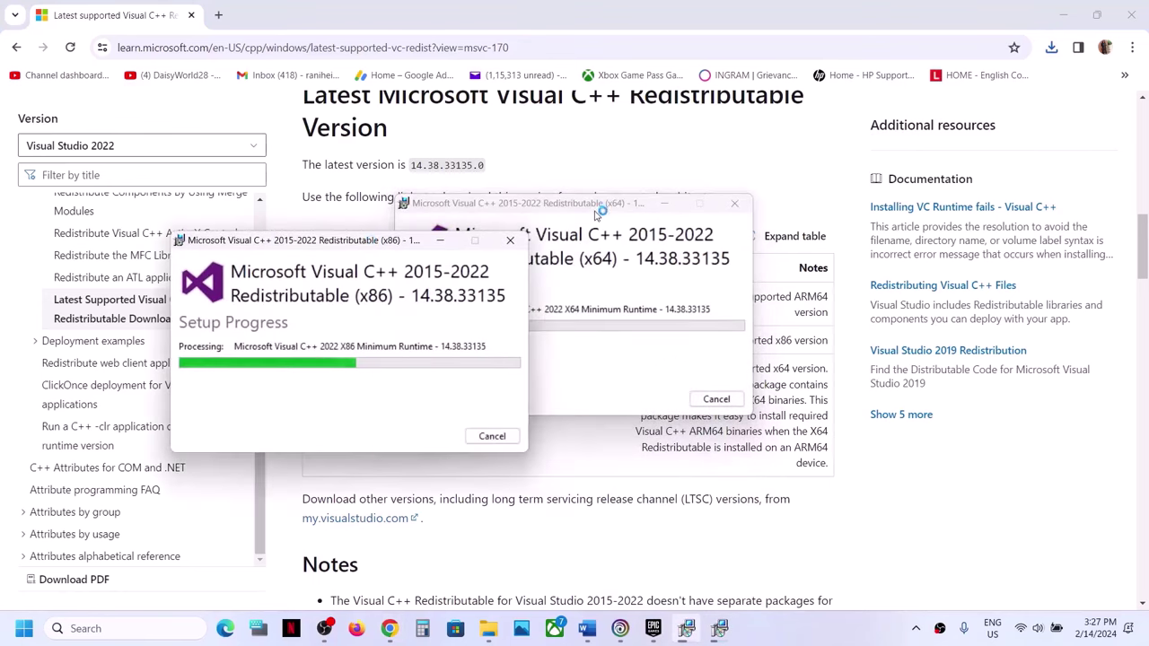
drag(591, 212, 817, 222)
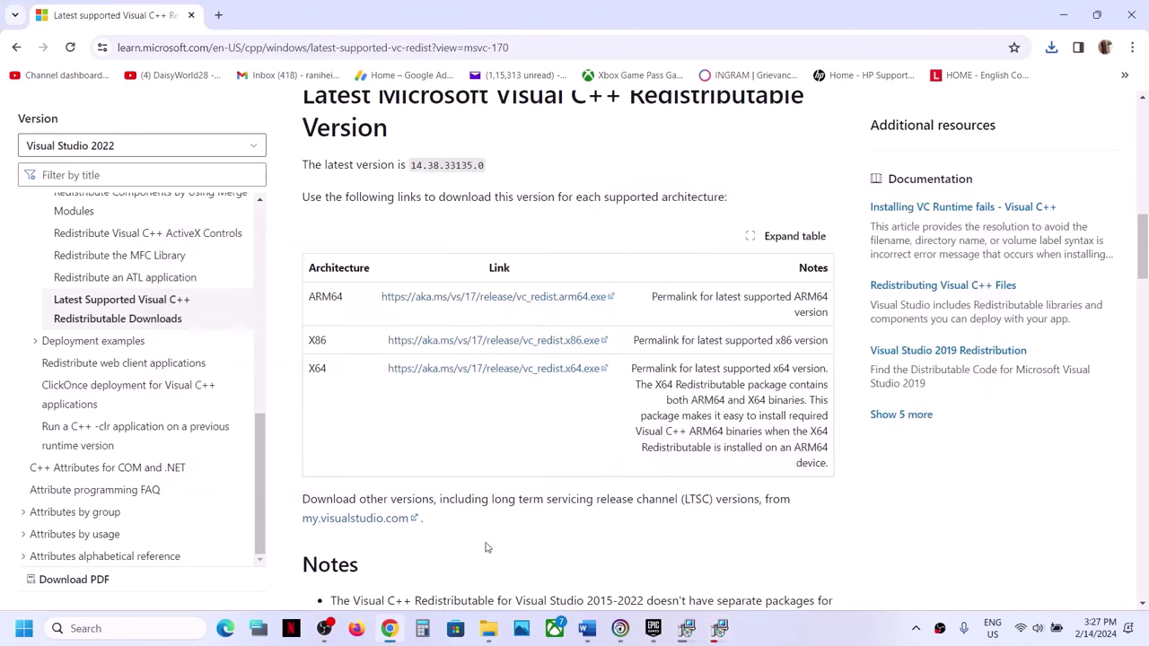
Look at the computer's power options and dismiss them without restarting
key(super)
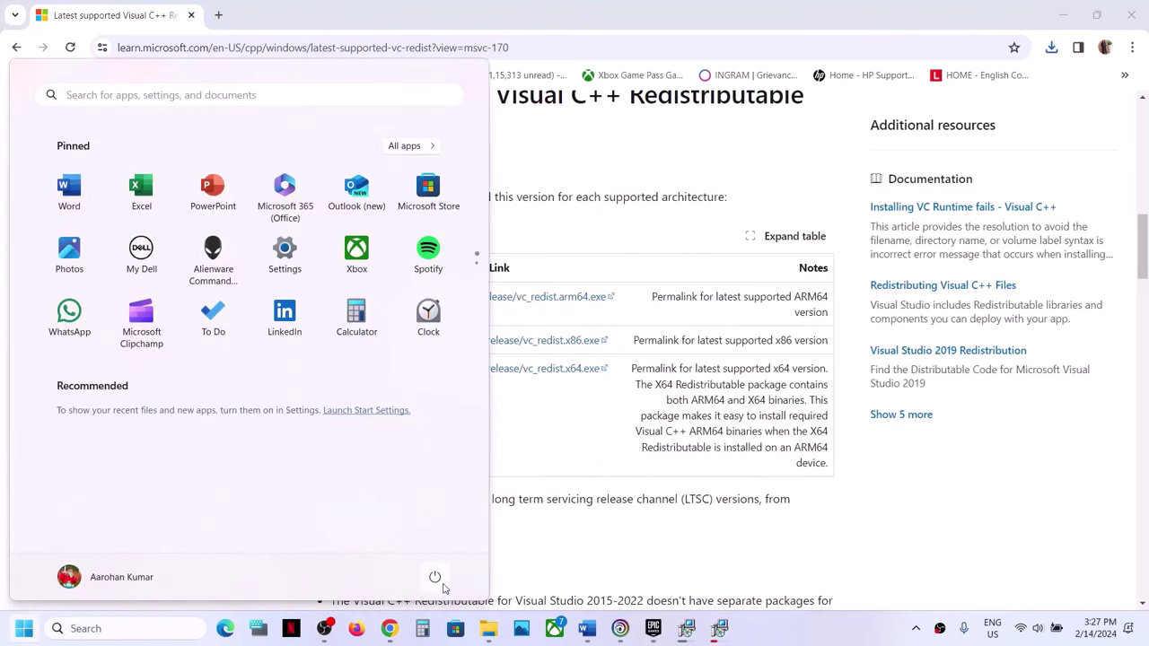
click(434, 578)
click(692, 530)
click(692, 531)
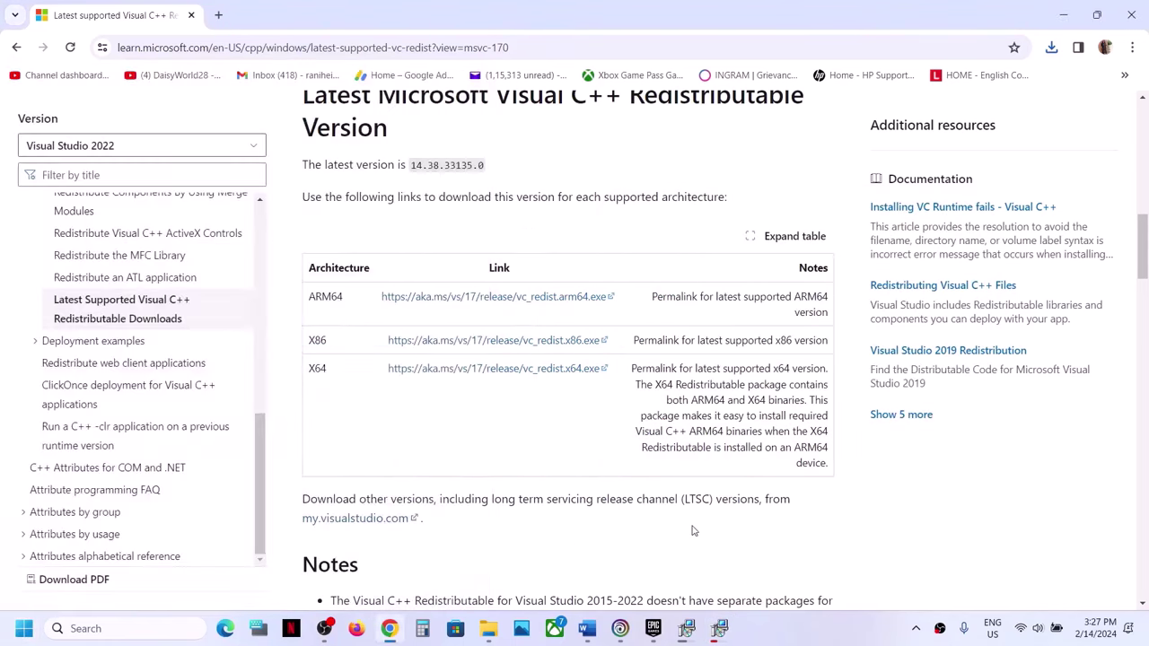
Check Ubisoft Connect, switch to the Word document, and highlight Step 13's advice on unplugging peripherals and USB adapters in the maximized window
click(621, 629)
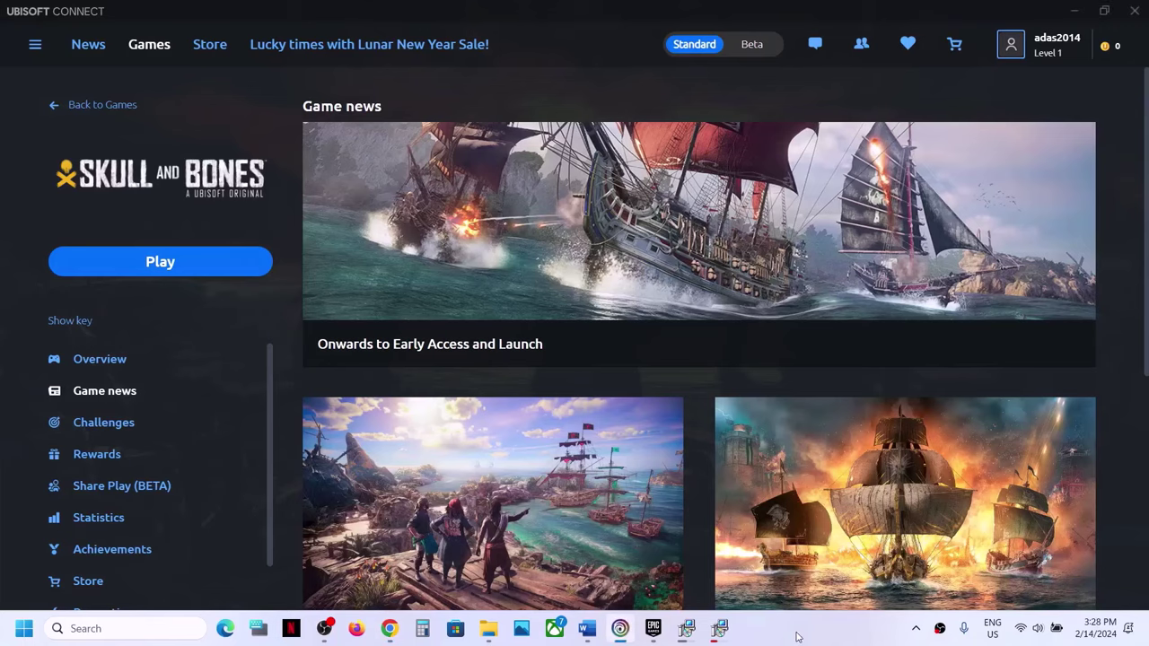
click(587, 628)
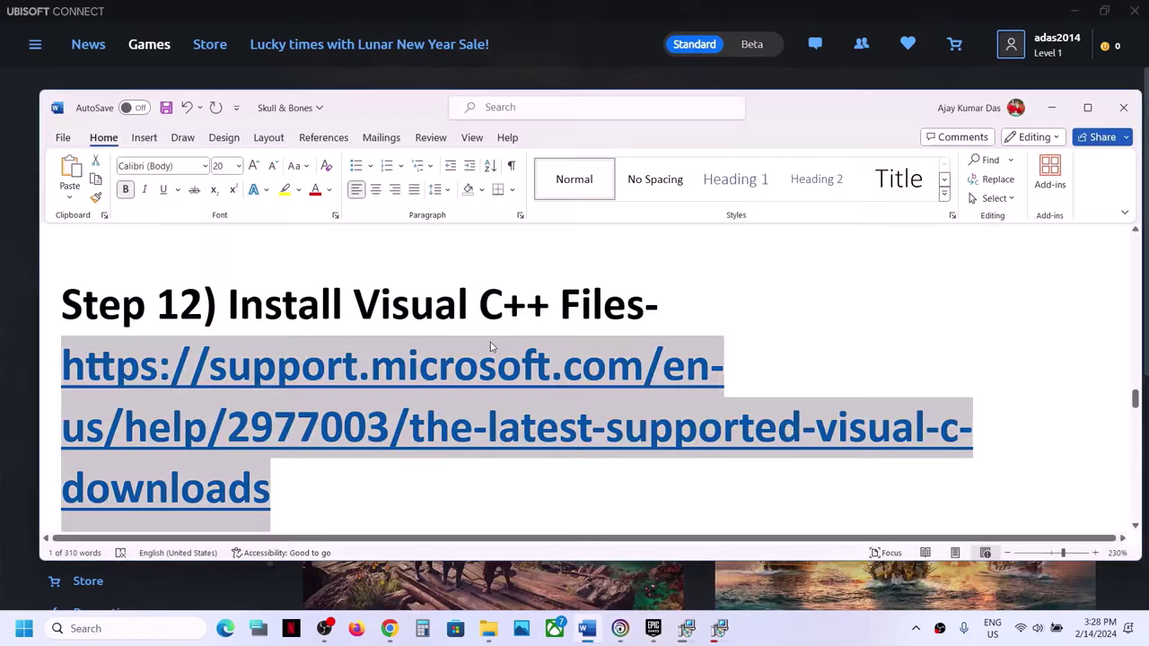
scroll(492, 345, down, 5)
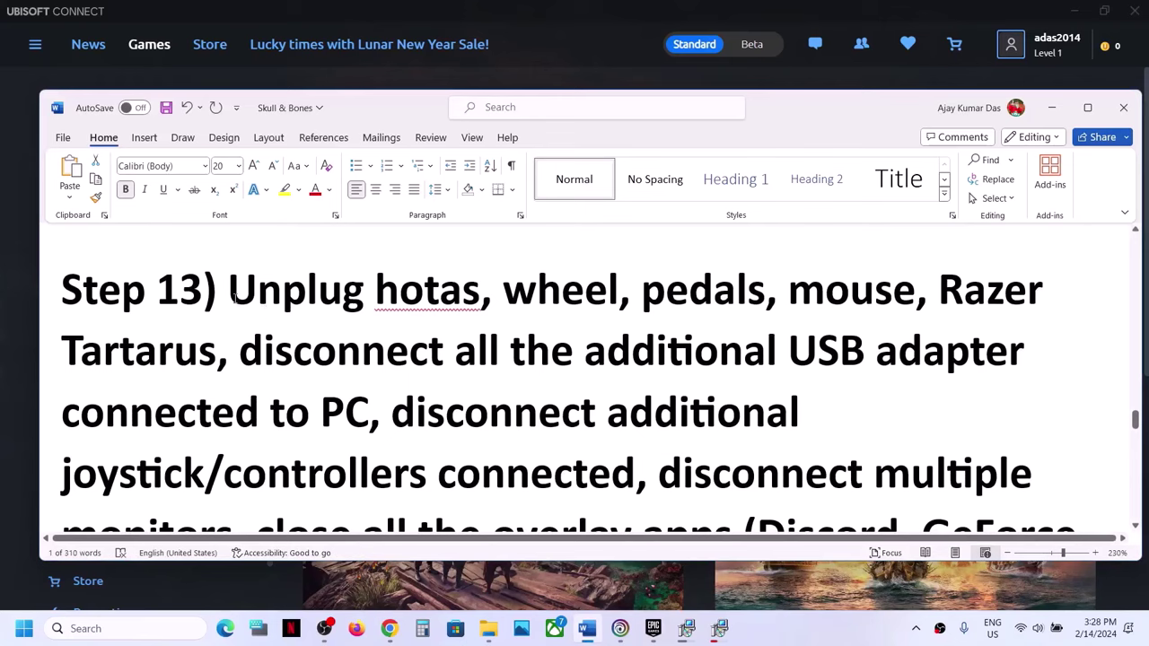
drag(232, 298, 370, 415)
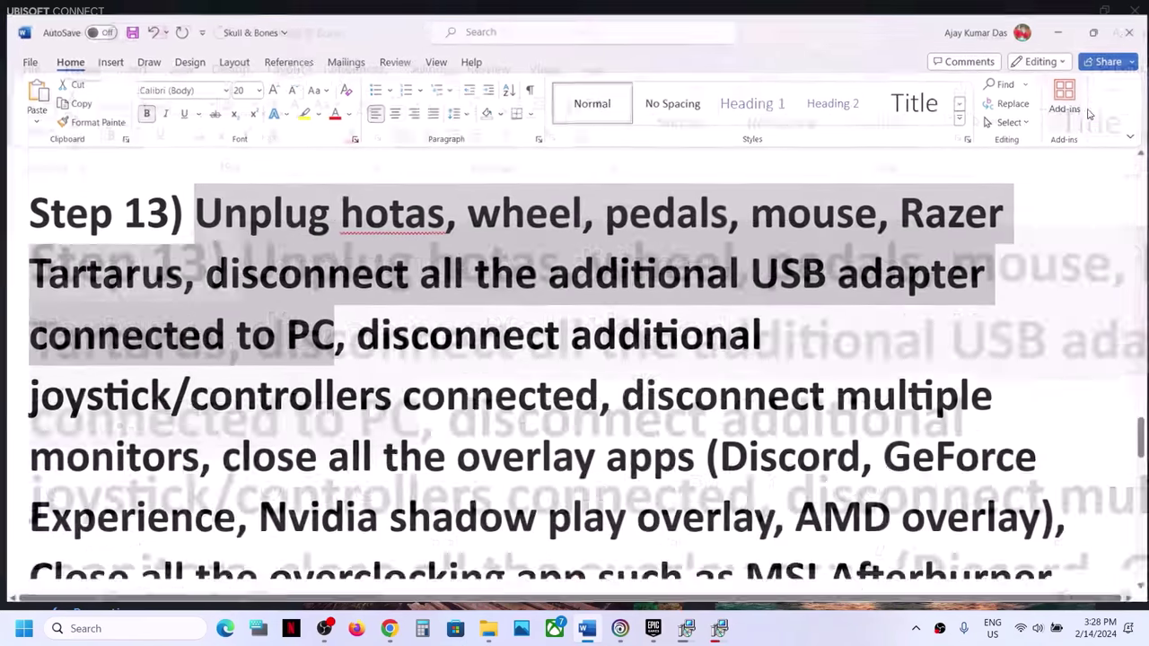
click(1087, 108)
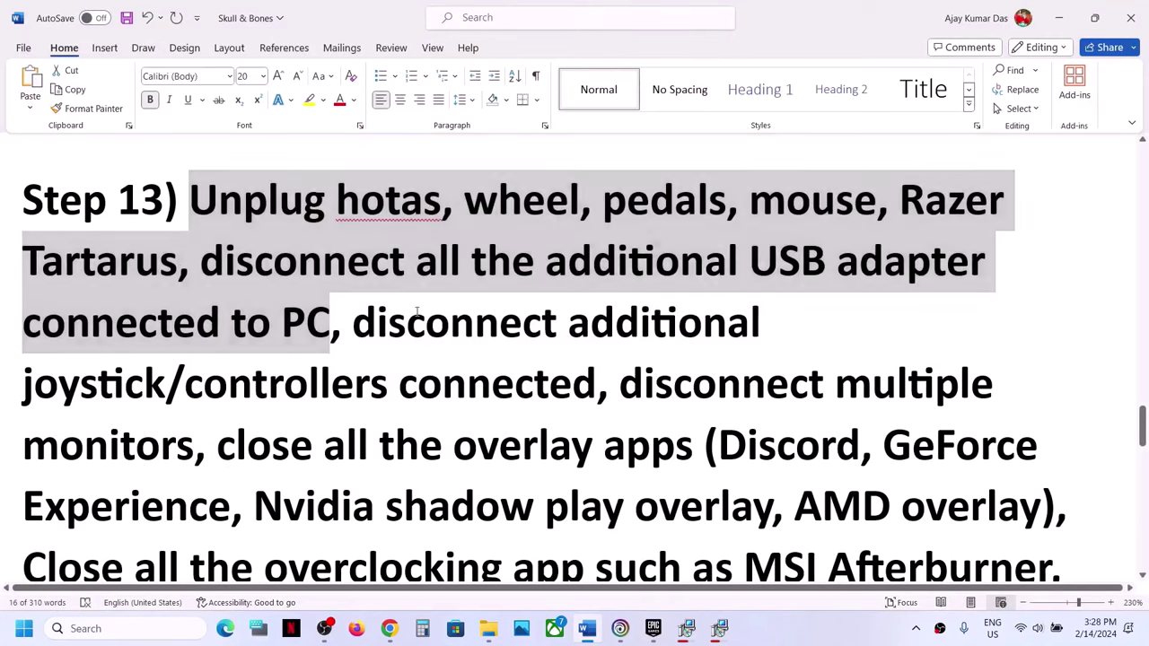
Read the rest of Step 13 on disconnecting controllers and monitors and closing overlay, overclocking, lighting, browser and third-party apps
drag(353, 325, 759, 395)
drag(237, 472, 633, 438)
click(244, 485)
scroll(634, 437, down, 2)
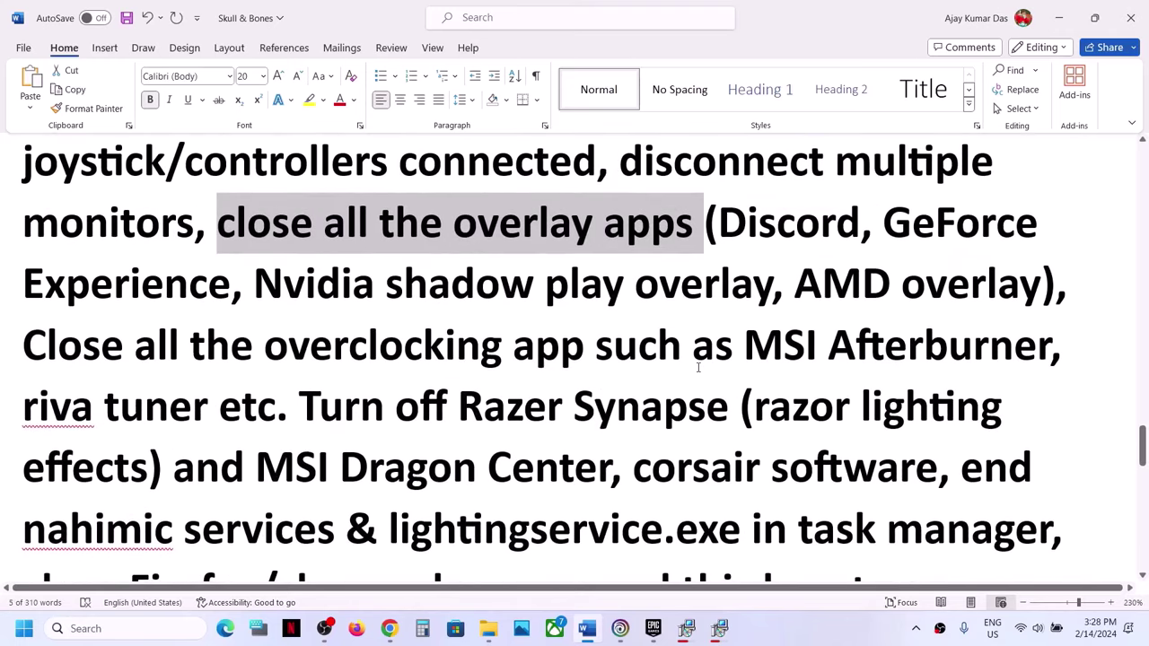
drag(748, 344, 974, 345)
scroll(342, 249, down, 2)
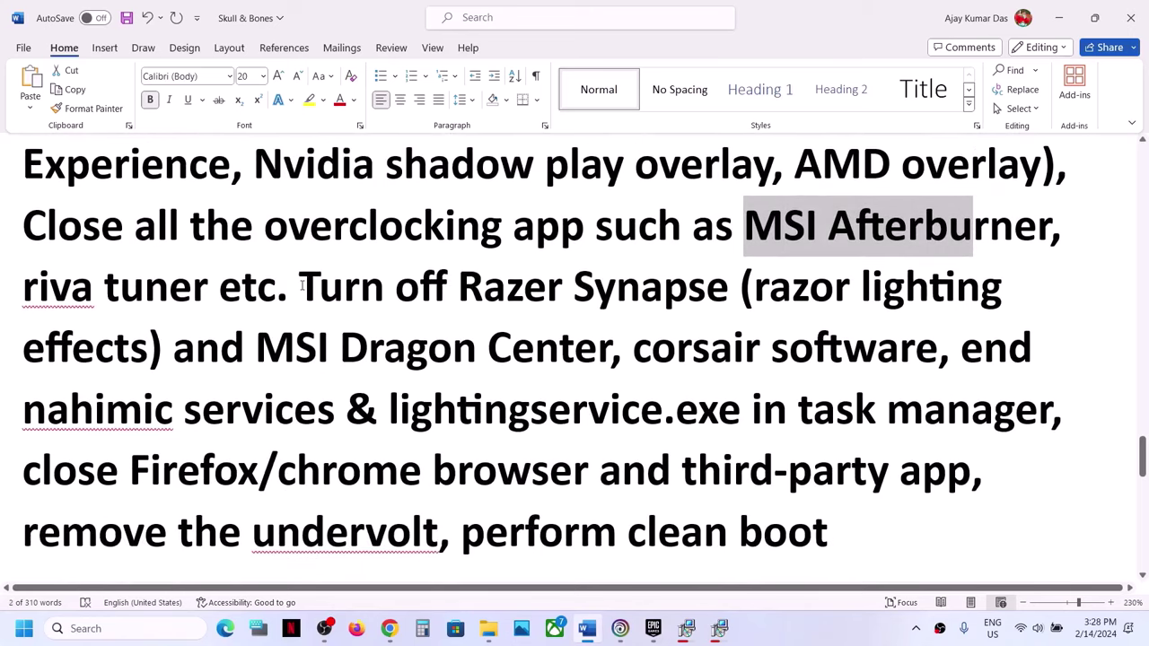
drag(302, 286, 239, 471)
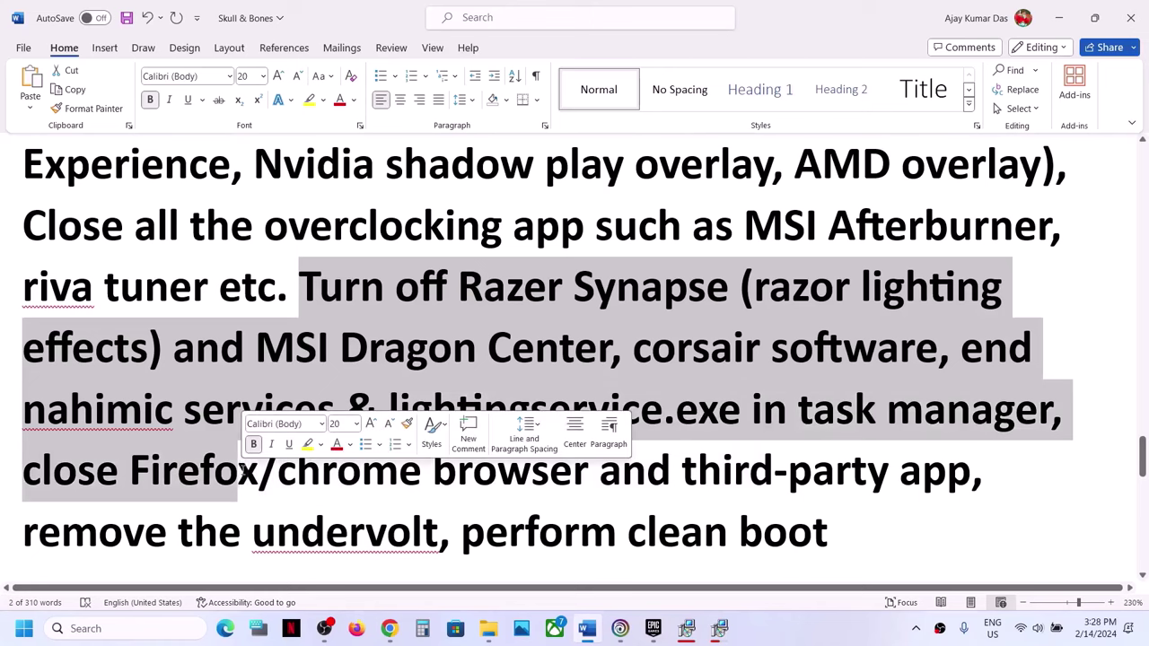
click(238, 472)
drag(131, 471, 845, 476)
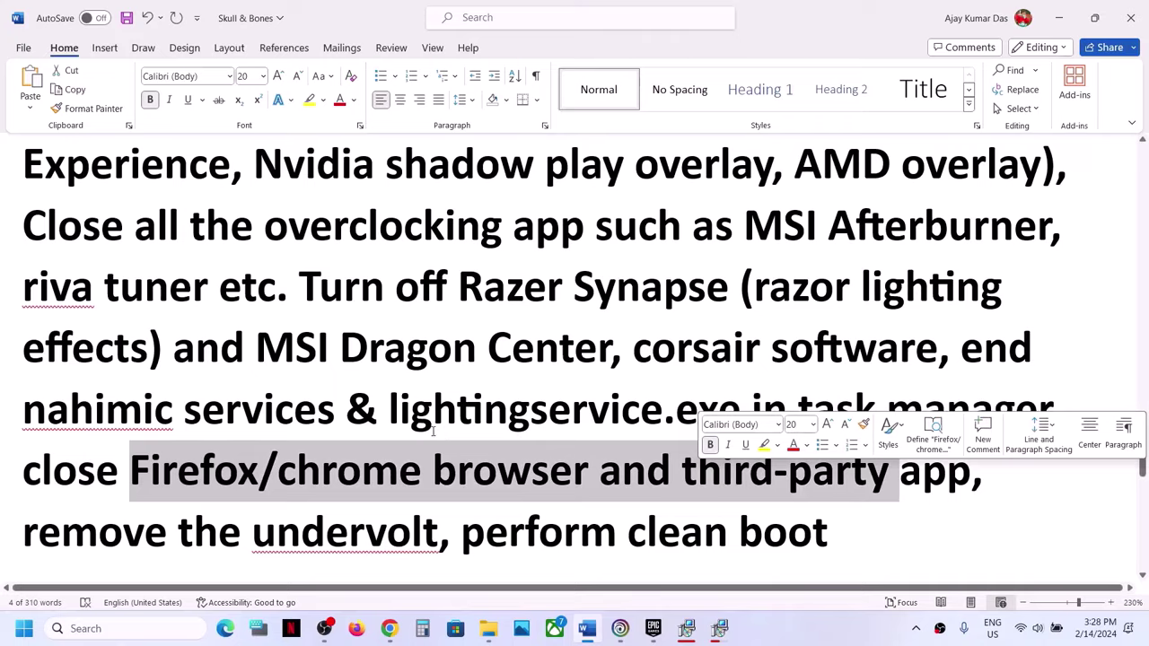
scroll(431, 431, down, 3)
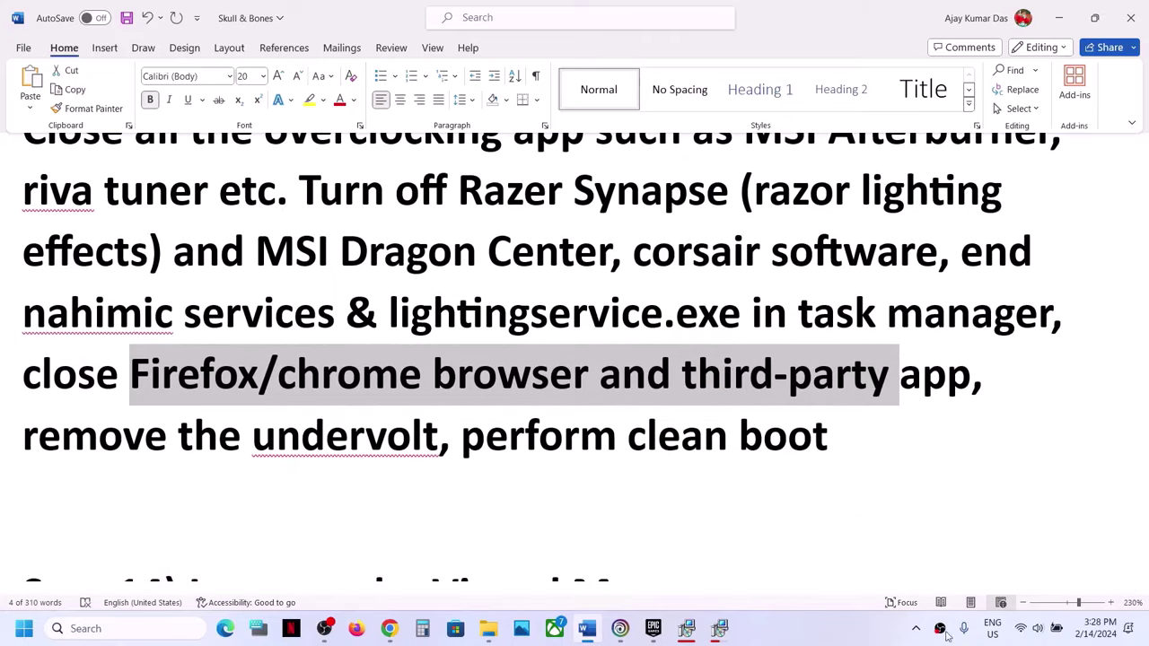
Exit a background app and Process Lasso from the system tray, also stopping Process Lasso's background core engine
click(916, 629)
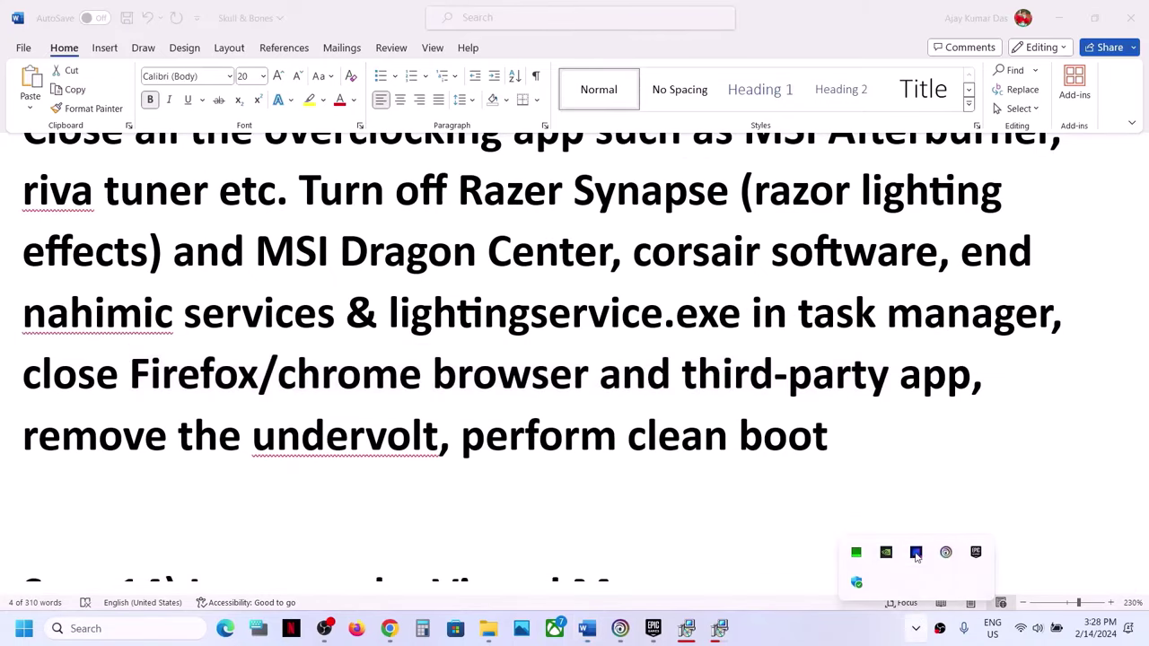
right_click(916, 554)
click(923, 579)
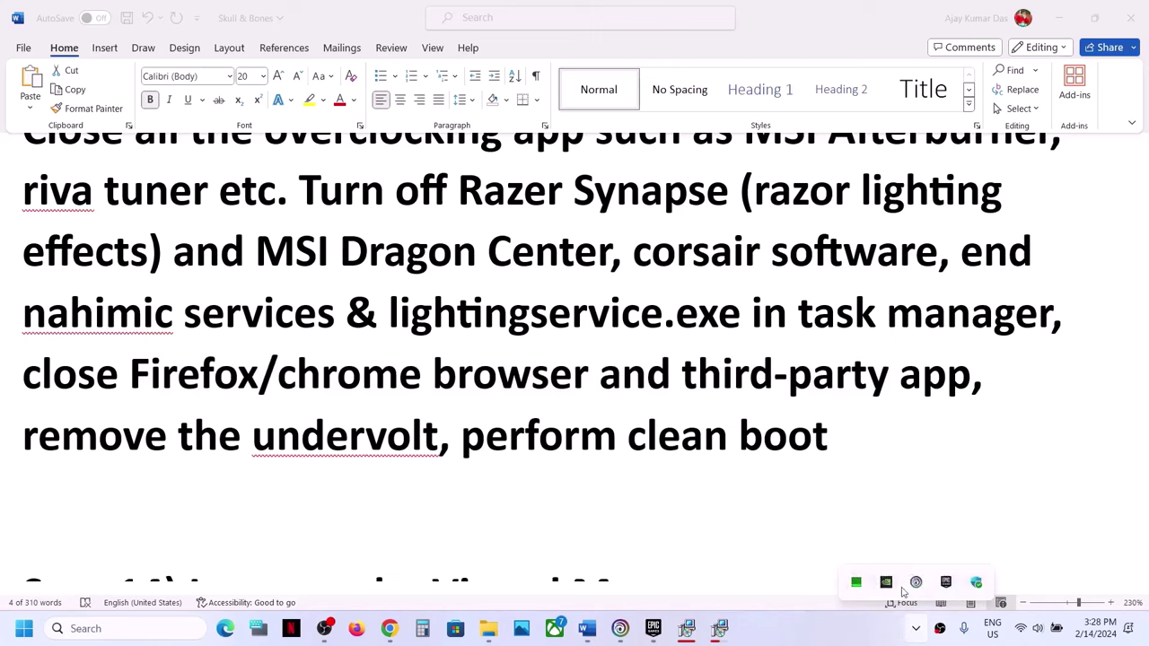
right_click(857, 584)
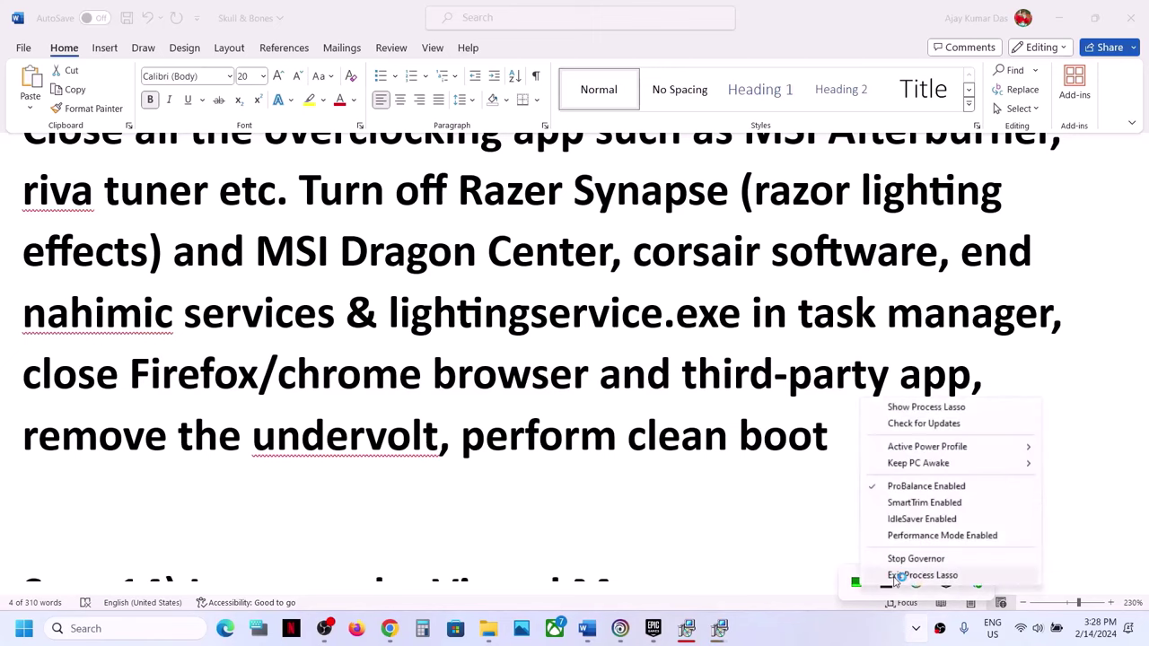
click(938, 575)
click(529, 270)
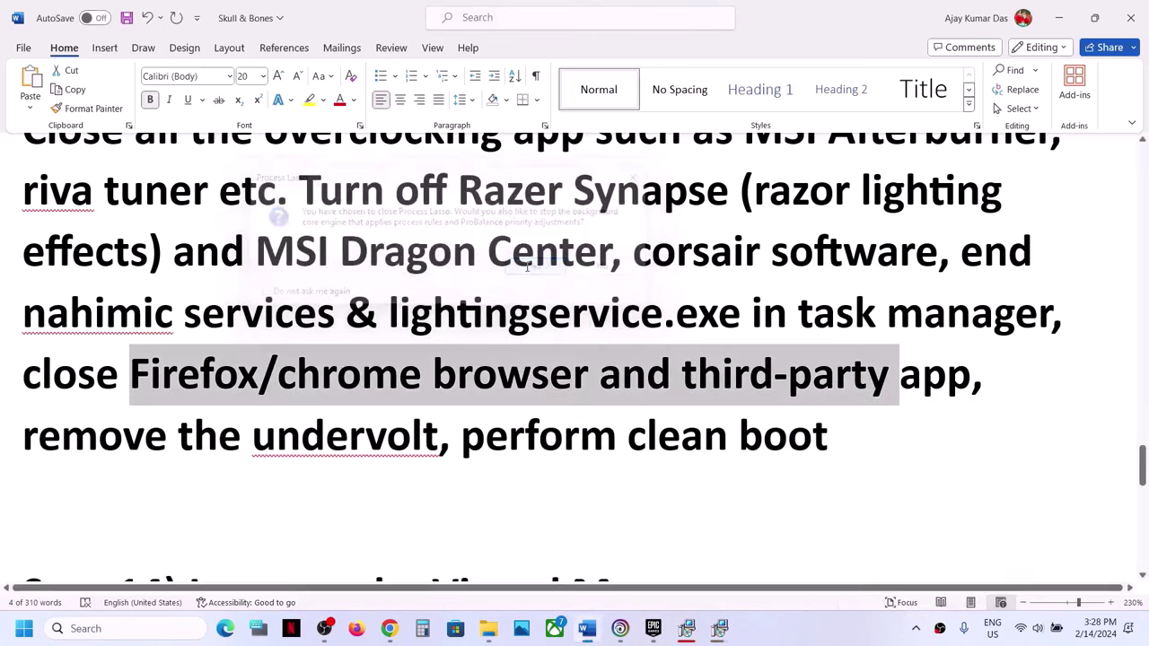
Highlight the undervolt and clean boot advice, and hide all Microsoft services in the System Configuration services list
drag(115, 446, 379, 415)
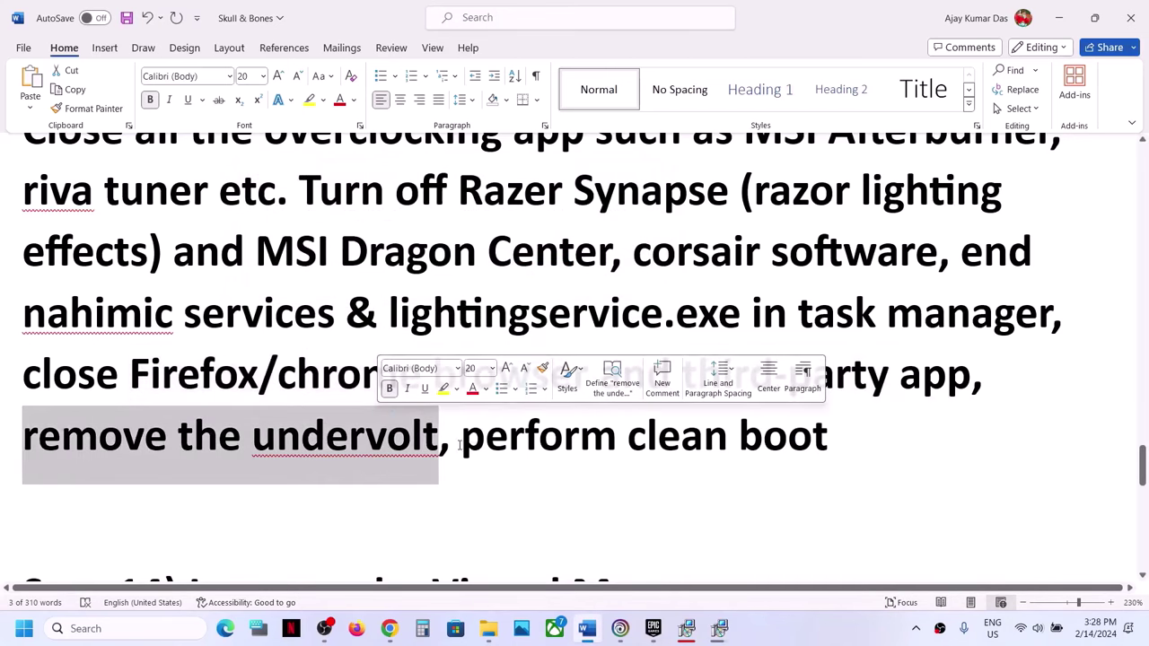
drag(461, 440, 828, 440)
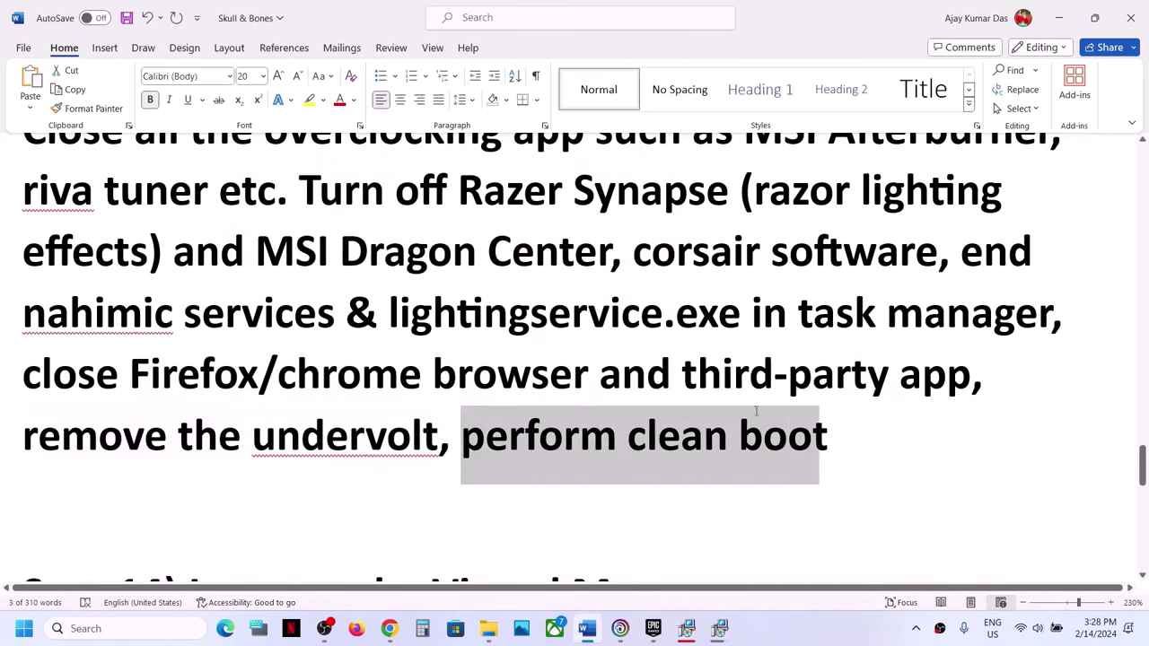
click(88, 627)
text(system)
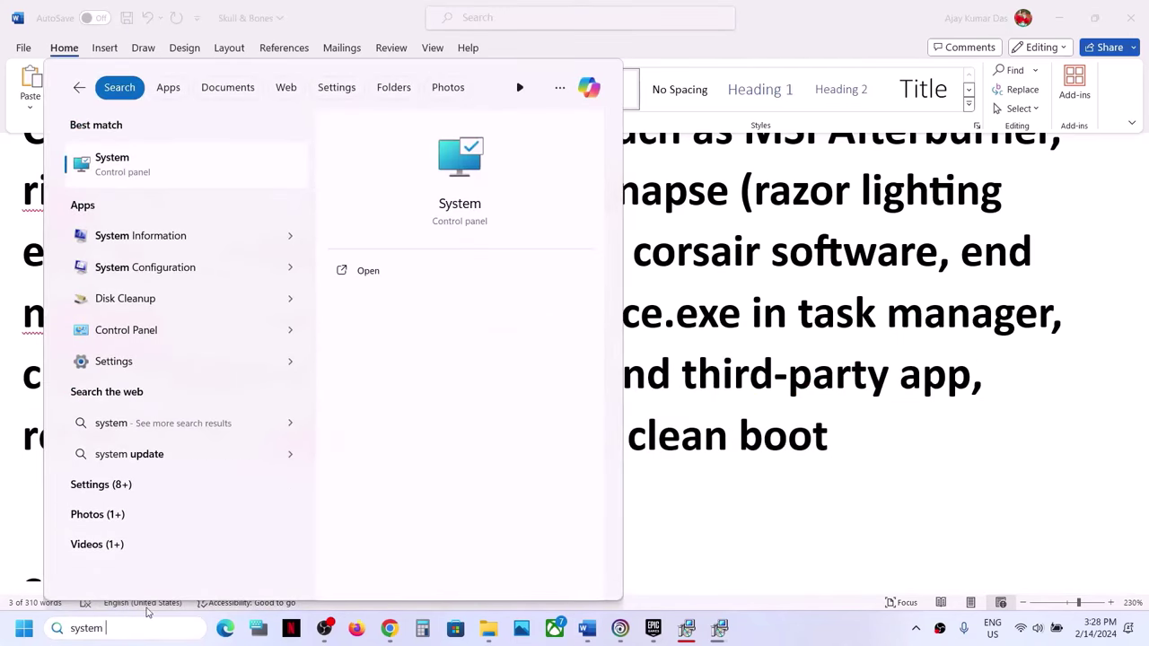
text( configuration)
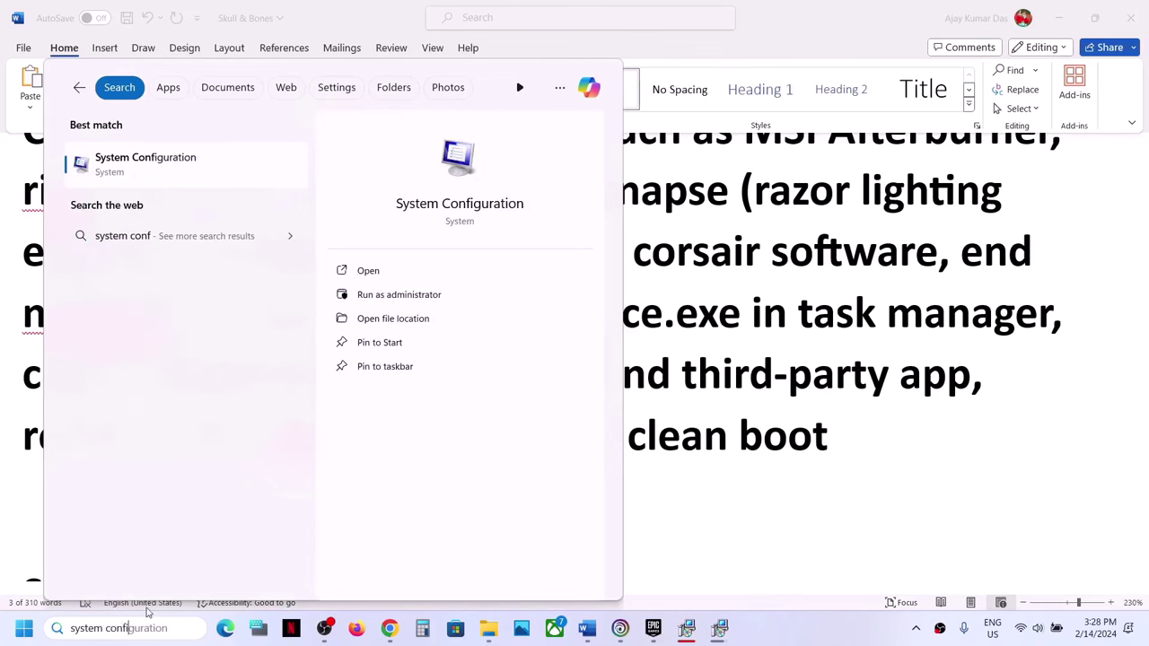
click(191, 173)
click(476, 199)
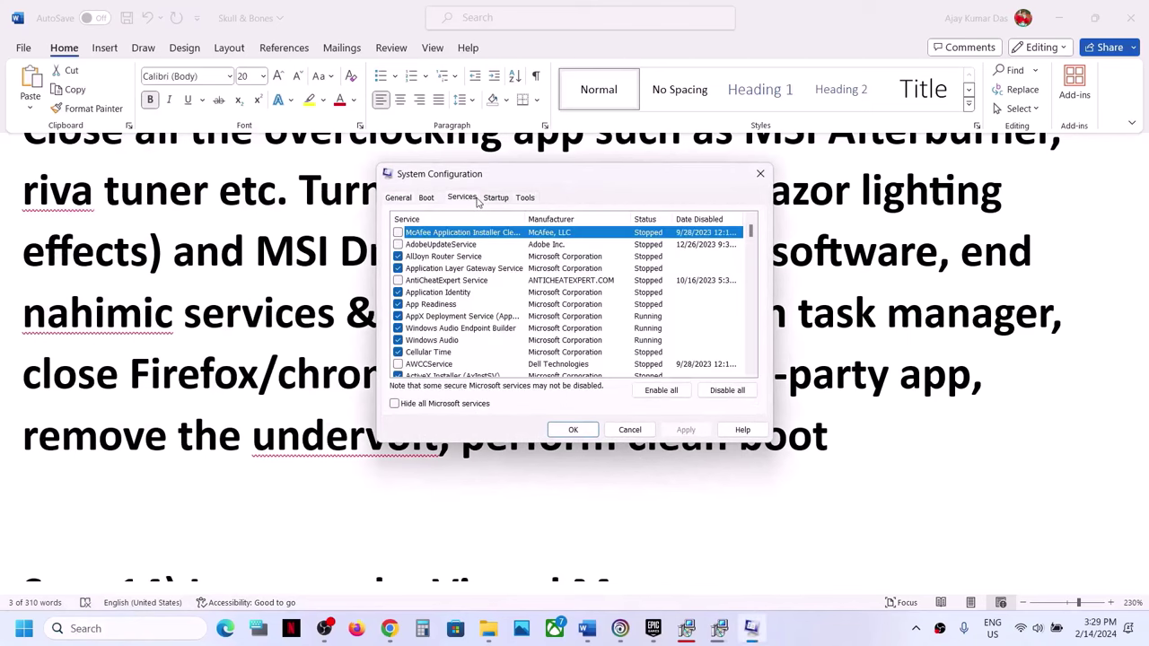
click(395, 404)
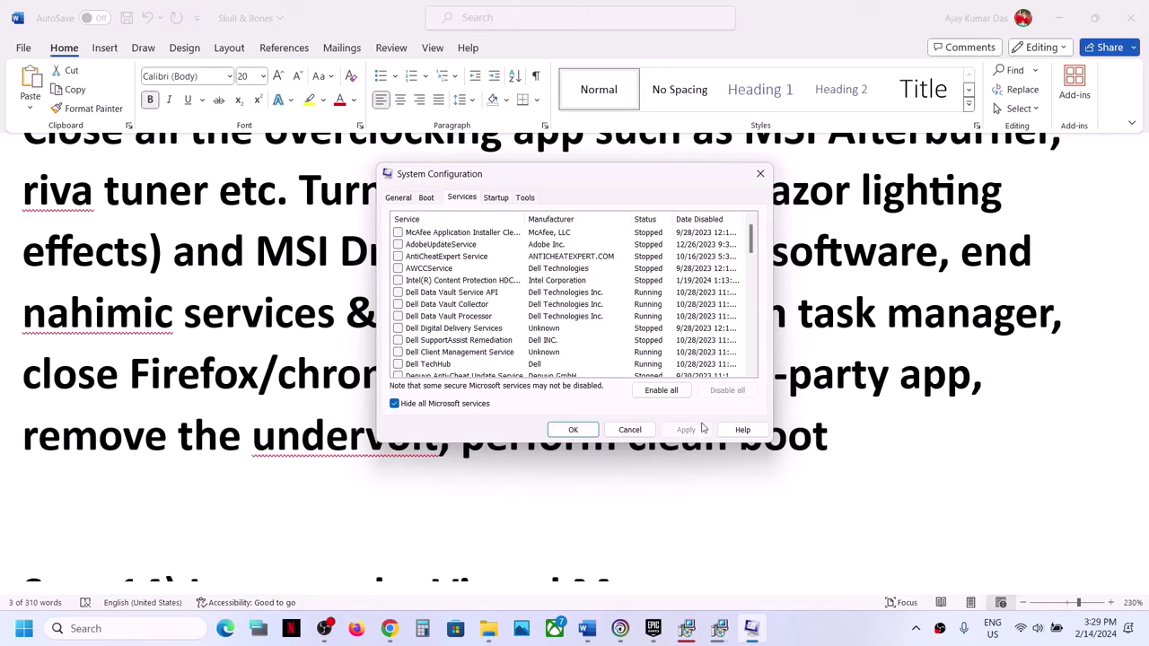
Confirm the System Configuration settings and highlight the Step 14 heading on increasing the virtual memory in the Word document
click(573, 430)
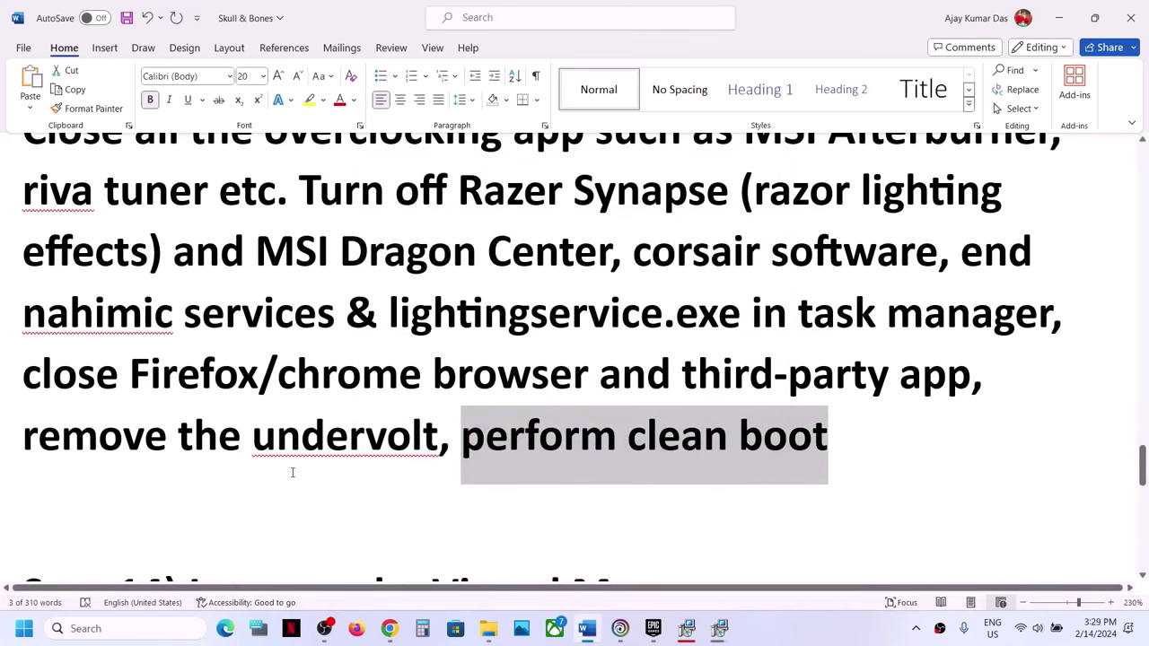
scroll(292, 472, down, 5)
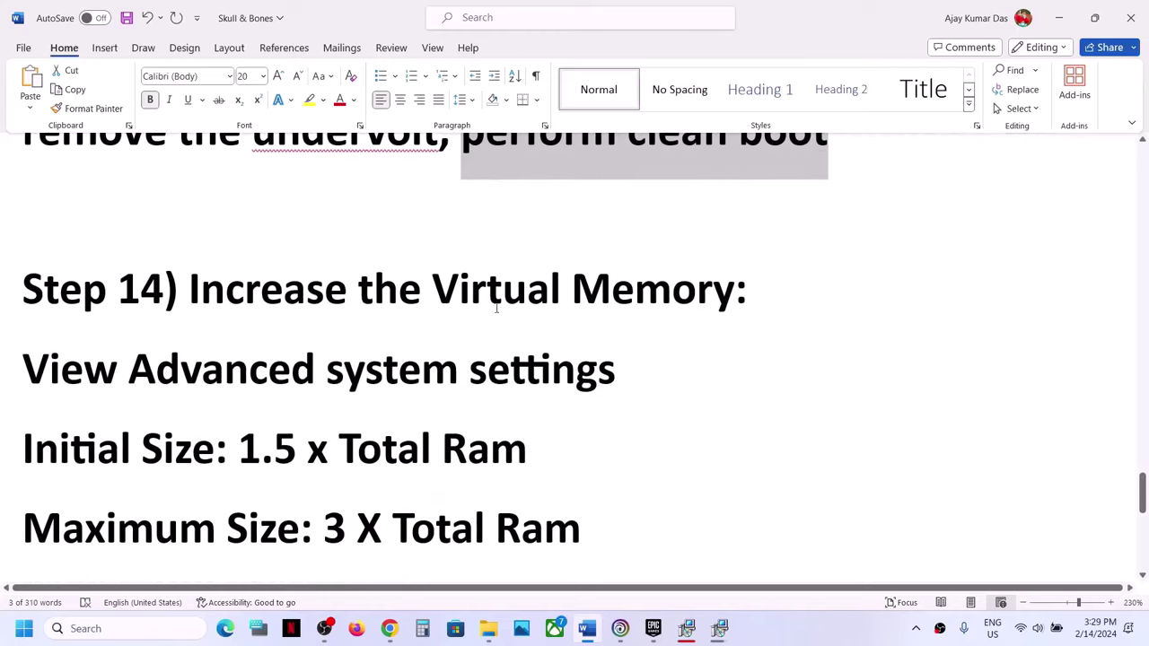
drag(401, 292, 782, 249)
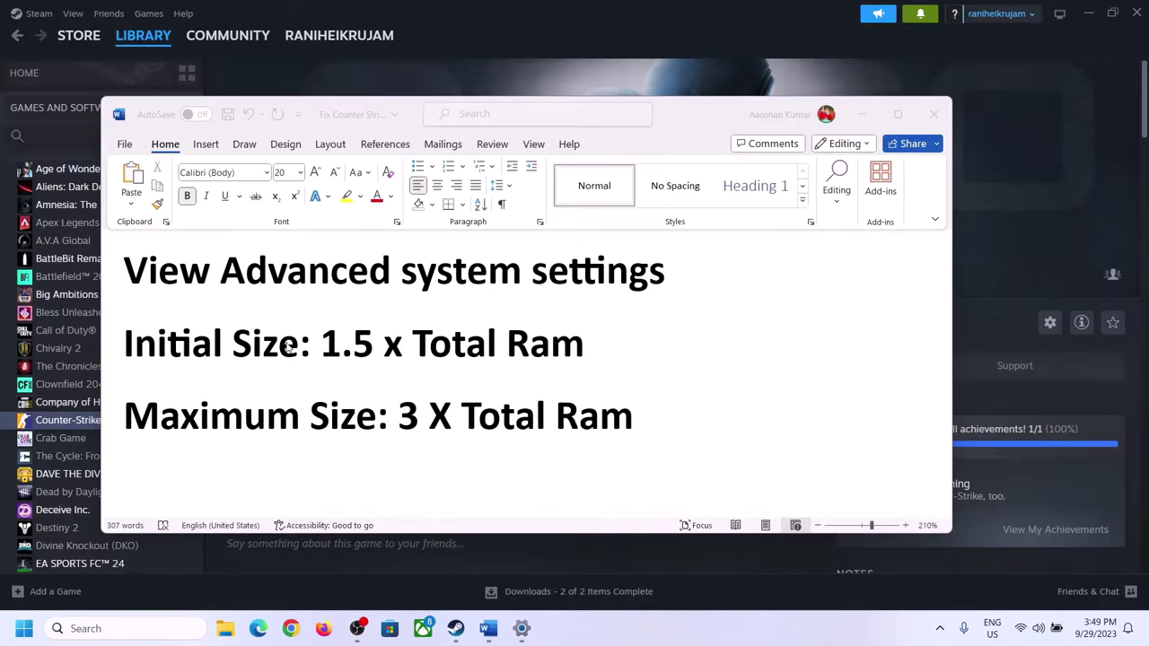
Copy "View Advanced system settings" from the document, search Windows for it, open System Properties and move the dialog toward the screen centre
click(162, 279)
drag(137, 275, 620, 299)
key(ctrl+c)
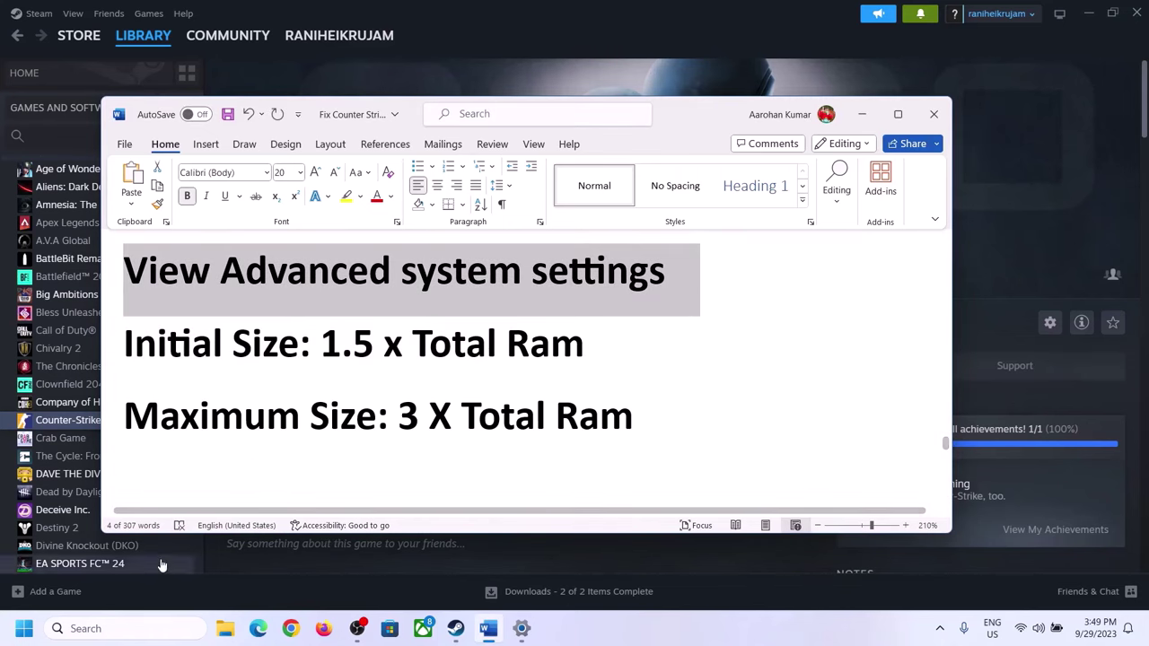
click(139, 620)
key(ctrl+v)
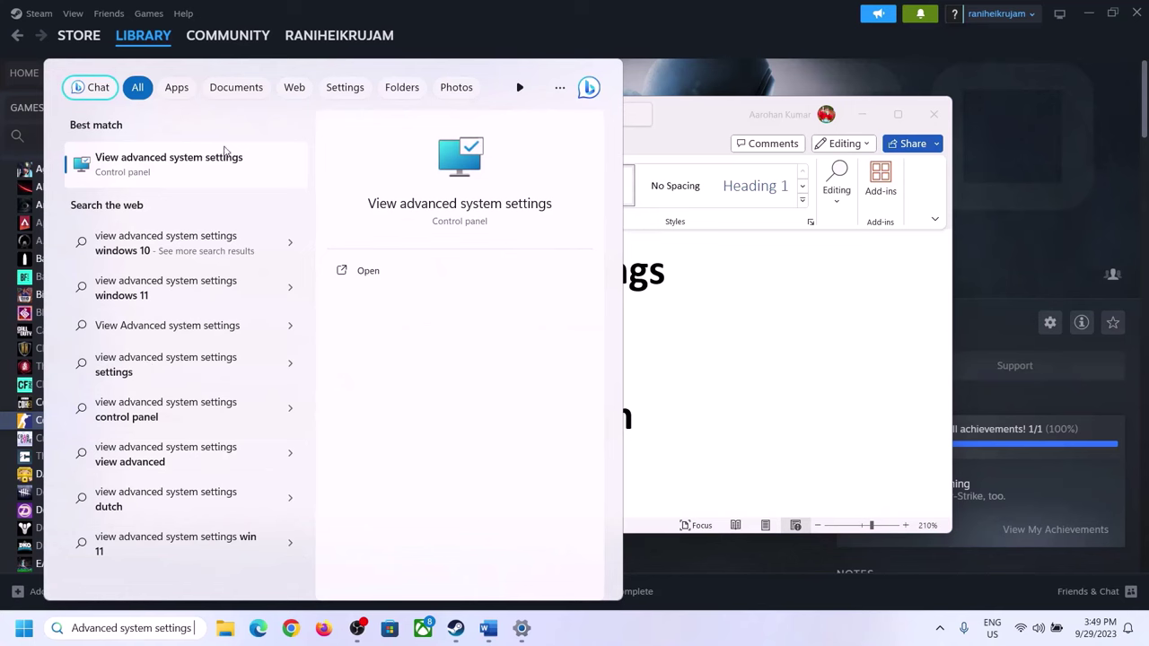
click(161, 172)
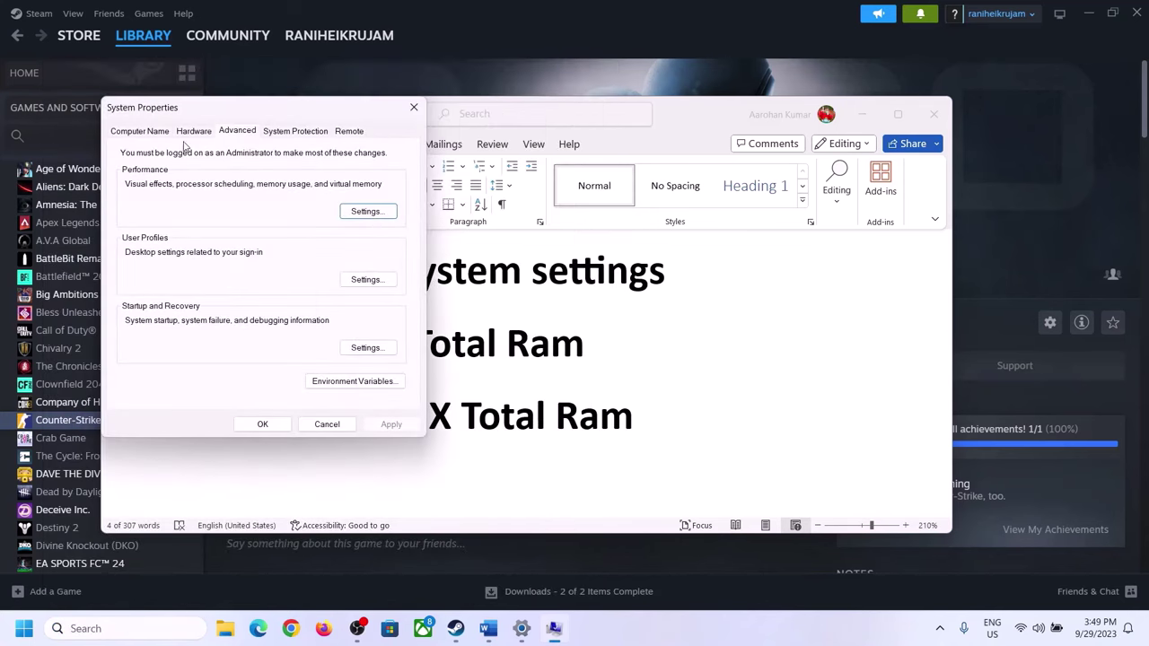
drag(239, 117, 514, 207)
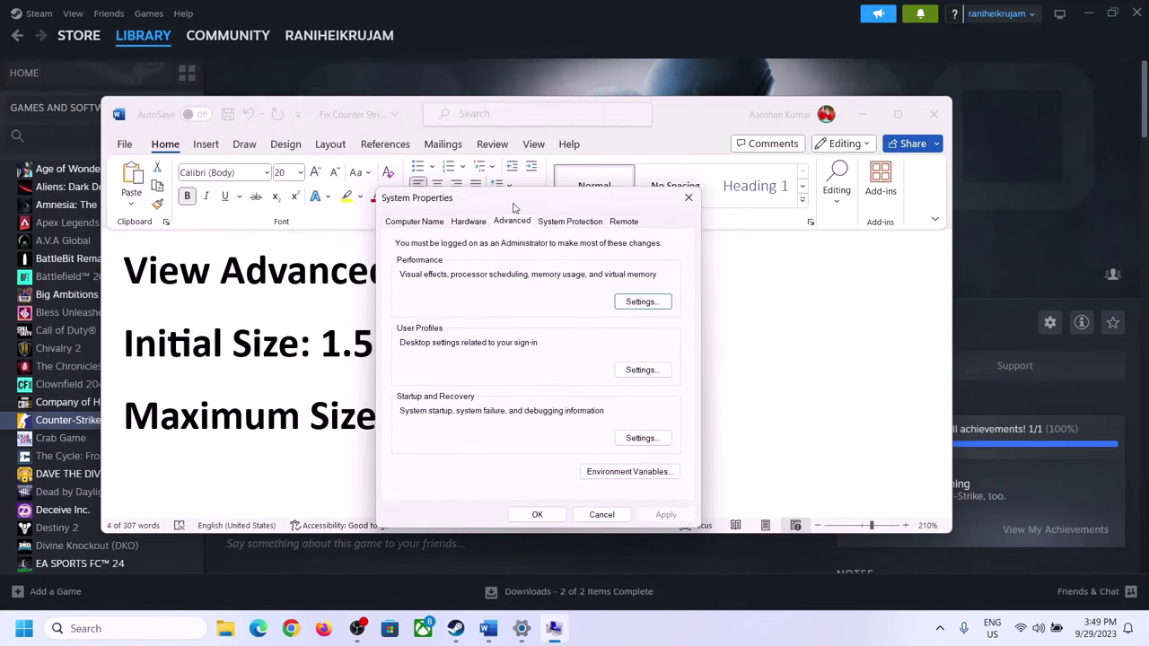
Open the Virtual Memory settings from the performance options, disable automatic paging file management and choose a custom size for drive C
click(641, 302)
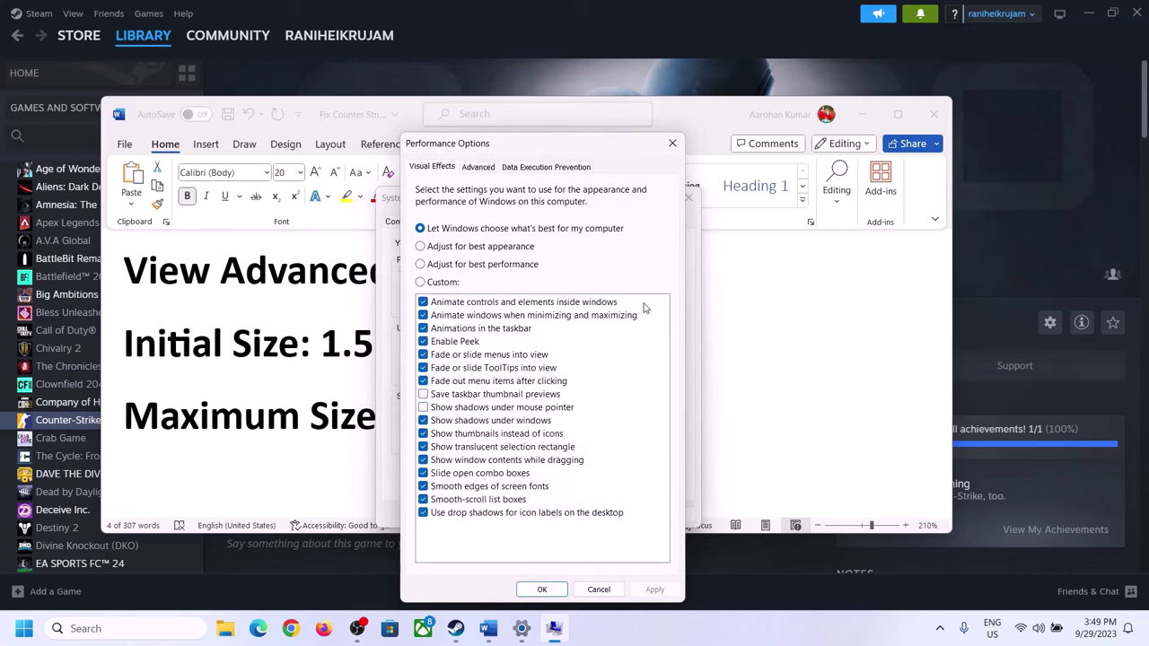
click(478, 168)
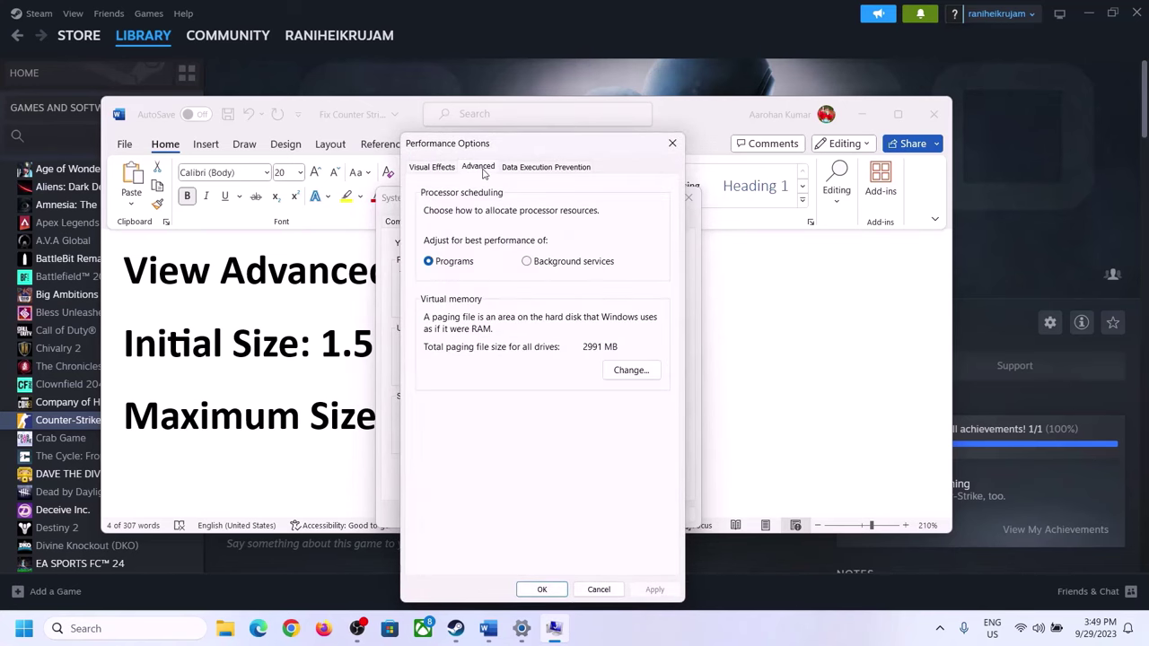
click(636, 371)
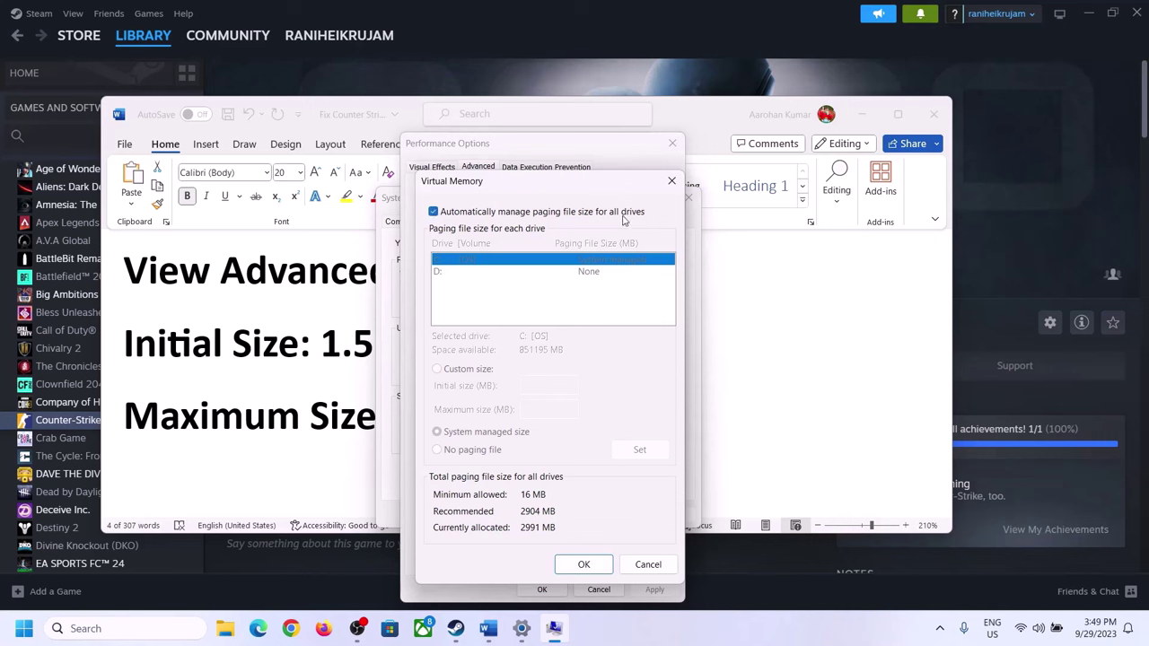
click(434, 212)
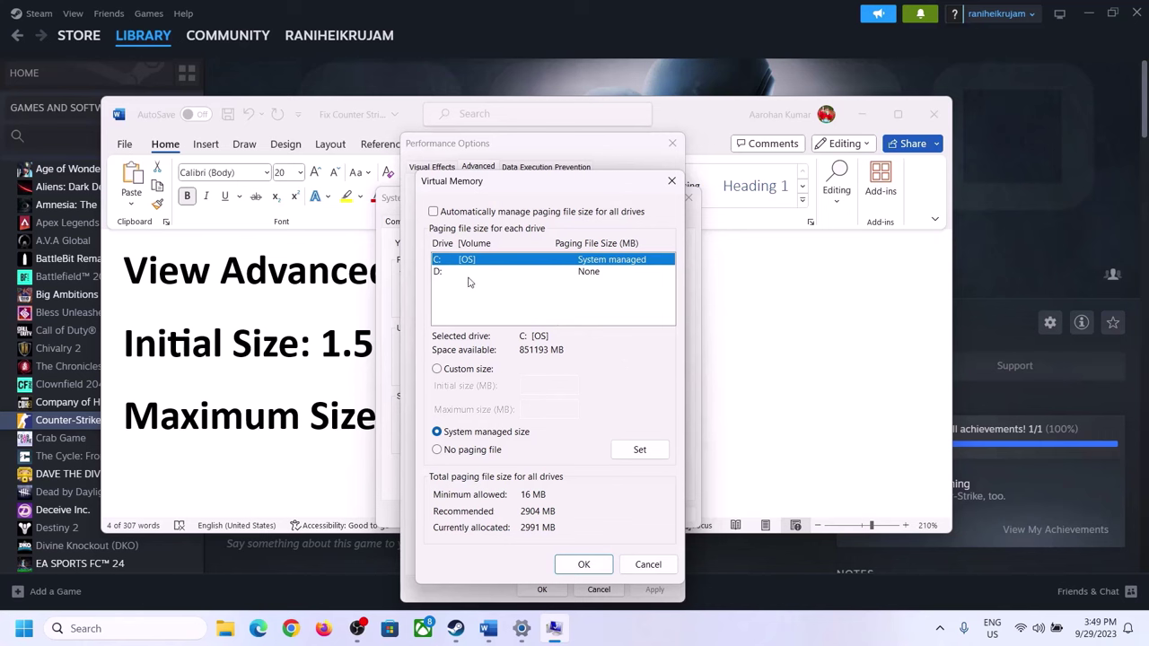
click(437, 370)
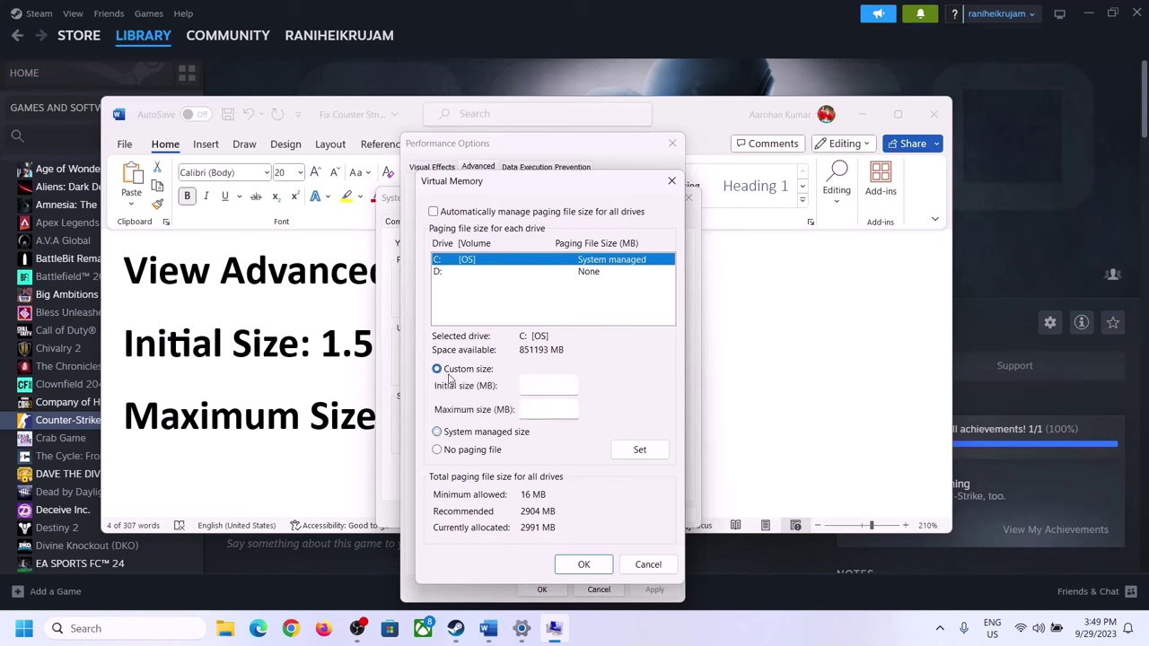
Highlight the "1.5 x Total Ram" rule in the document and check the installed RAM on the system's About page in Settings
click(334, 355)
drag(329, 346, 591, 353)
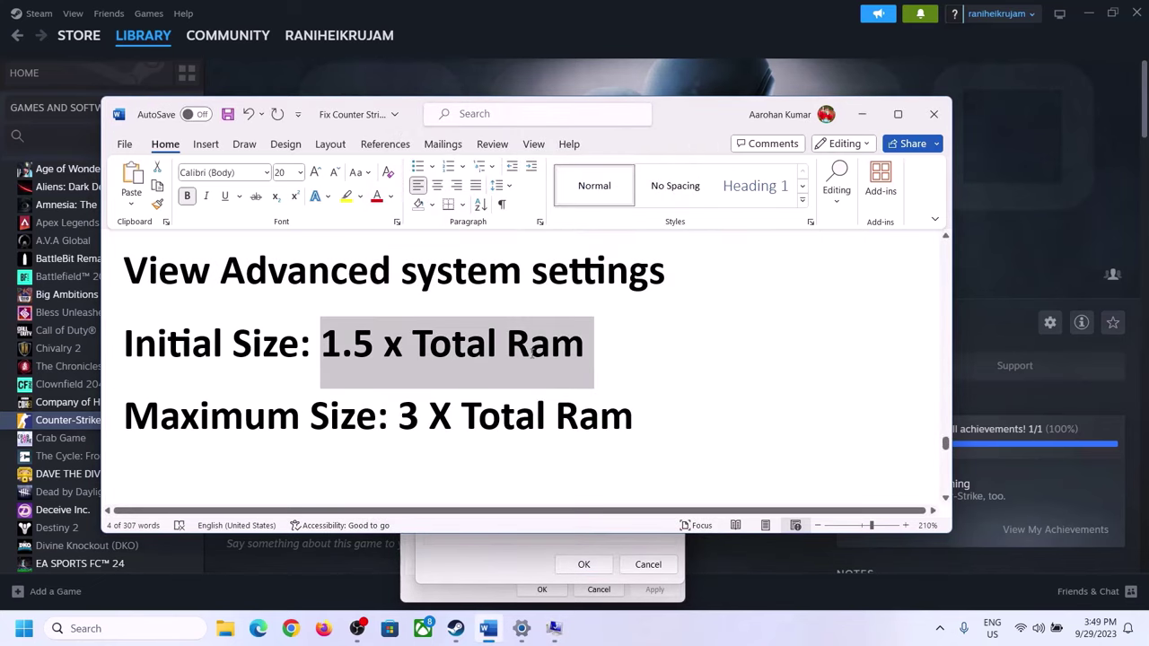
click(522, 631)
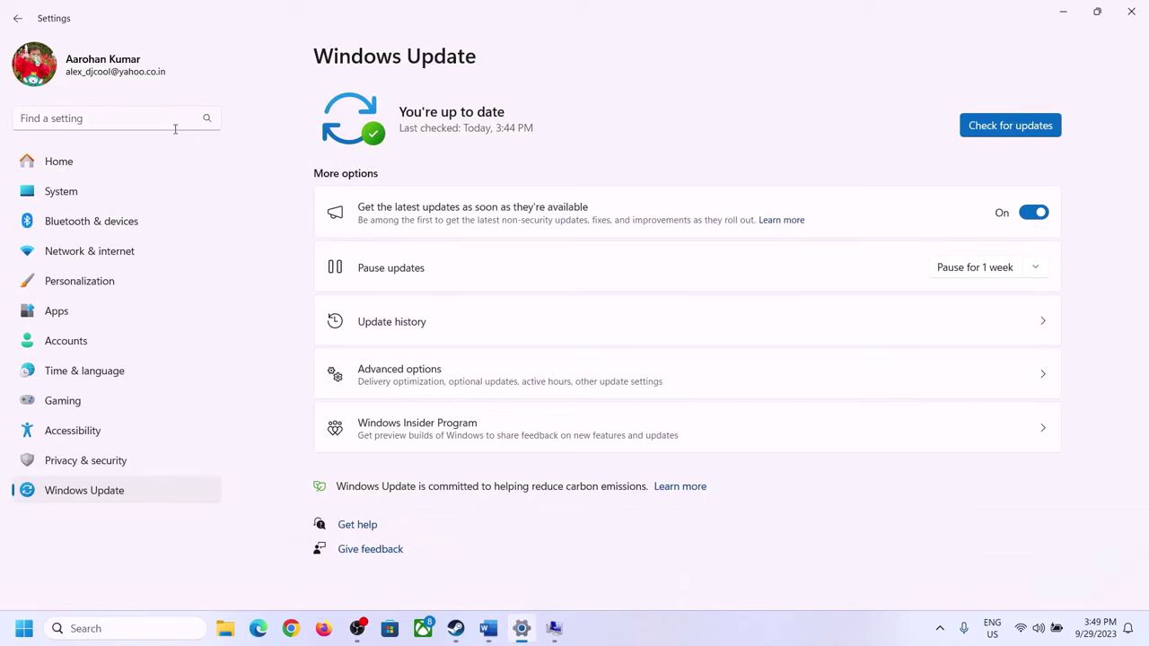
click(54, 193)
scroll(418, 474, down, 5)
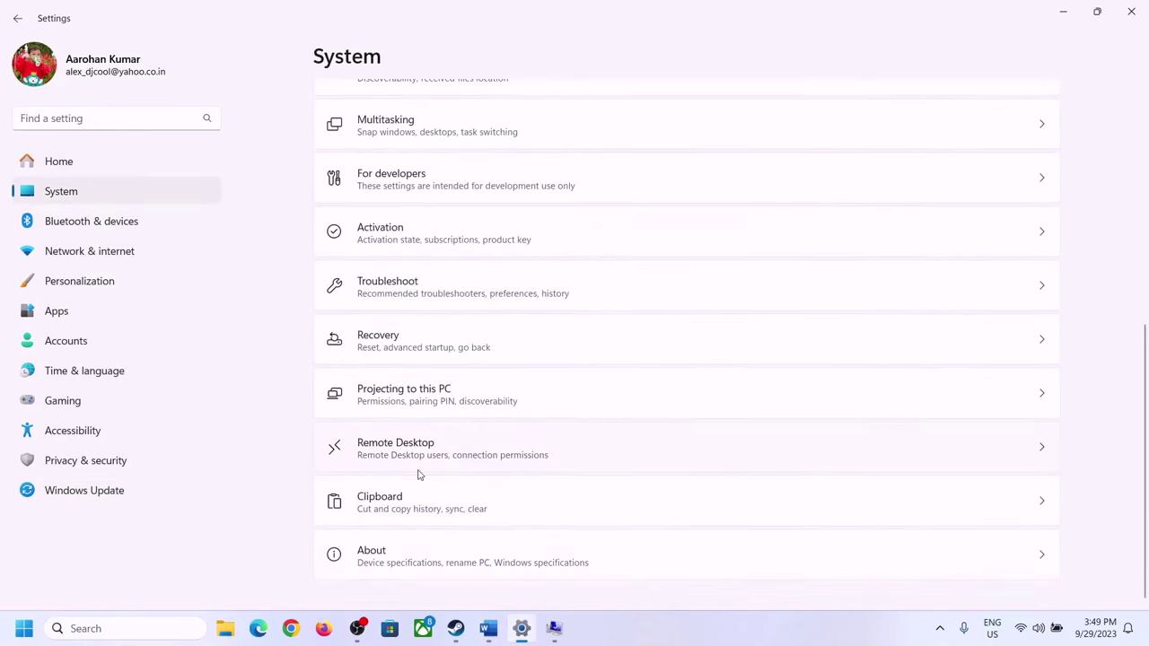
click(377, 564)
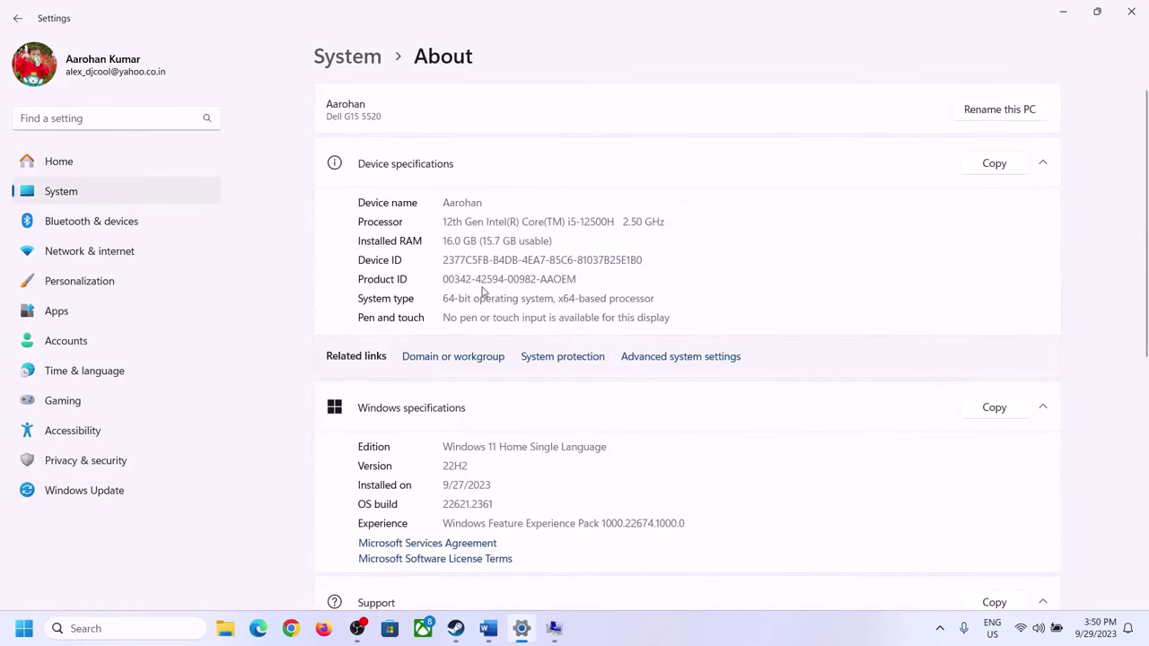
drag(453, 241, 437, 240)
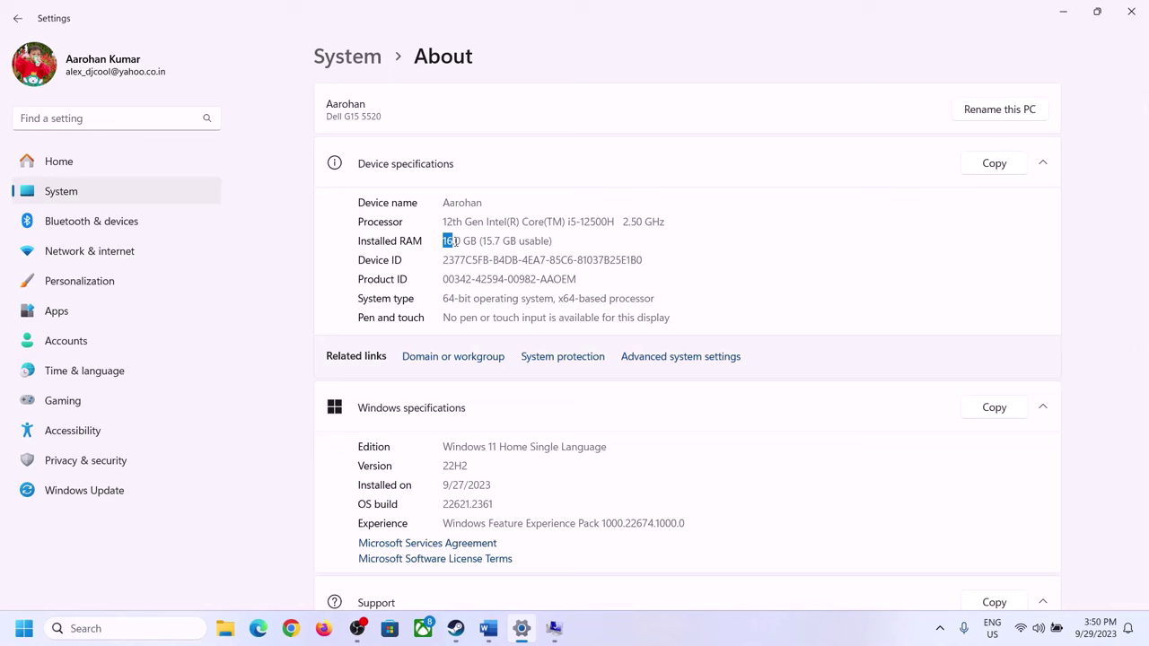
click(463, 243)
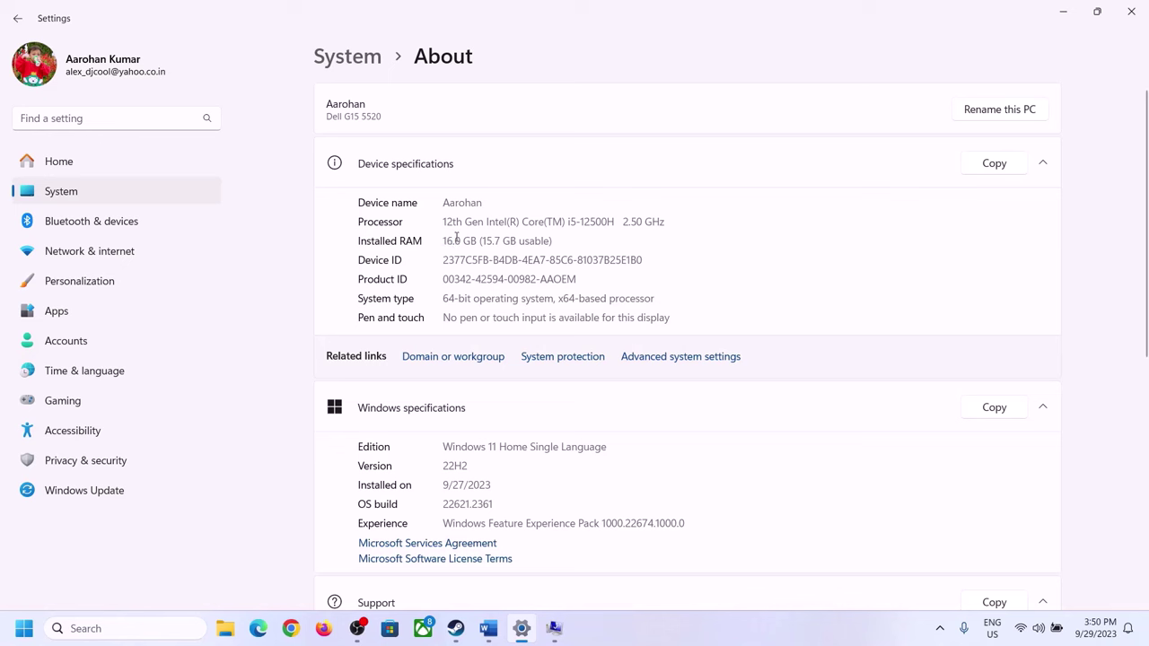
drag(456, 241, 441, 241)
Return to the Virtual Memory dialog, run calc to launch Calculator and place it beside the dialog
click(554, 629)
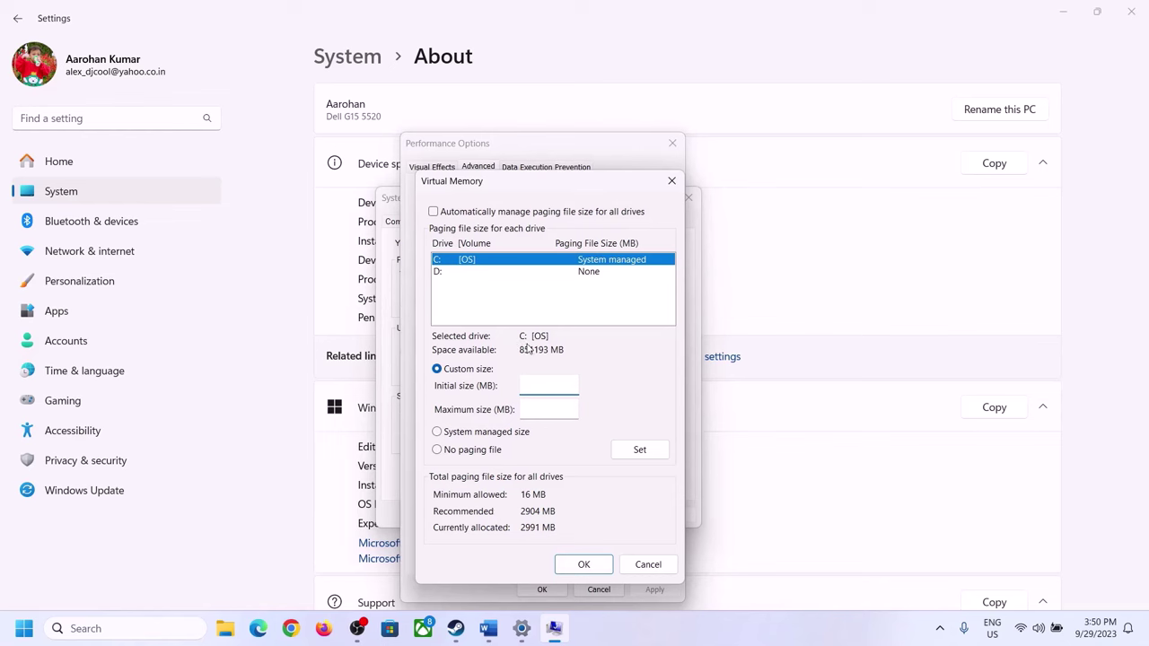
mouse_move(522, 629)
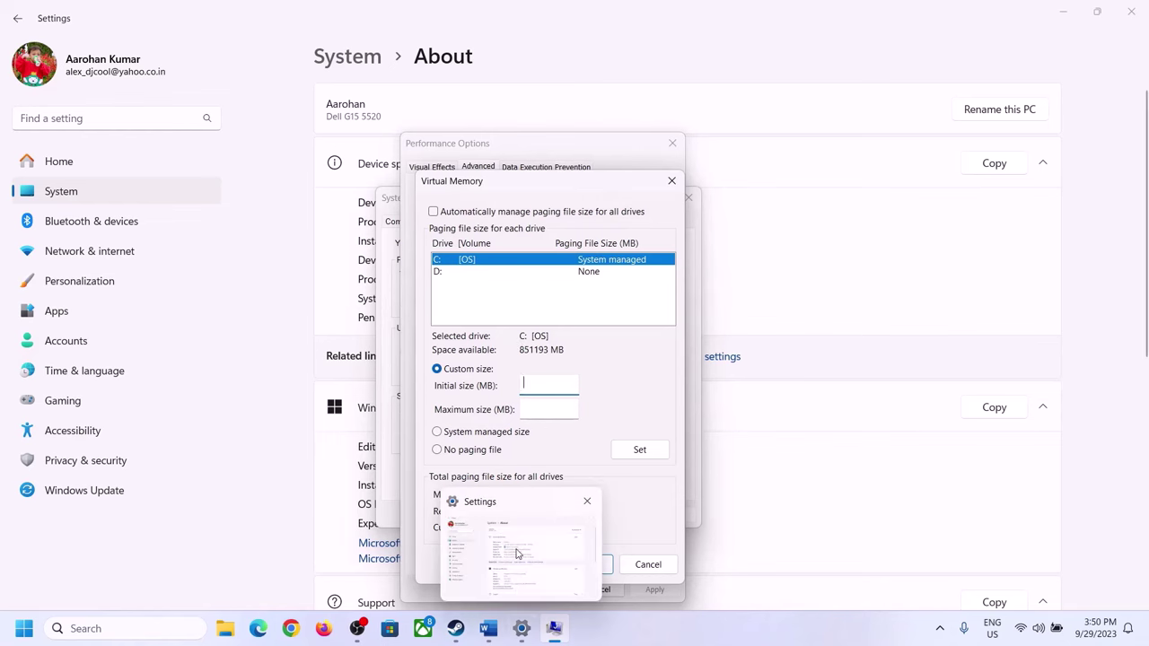
mouse_move(516, 554)
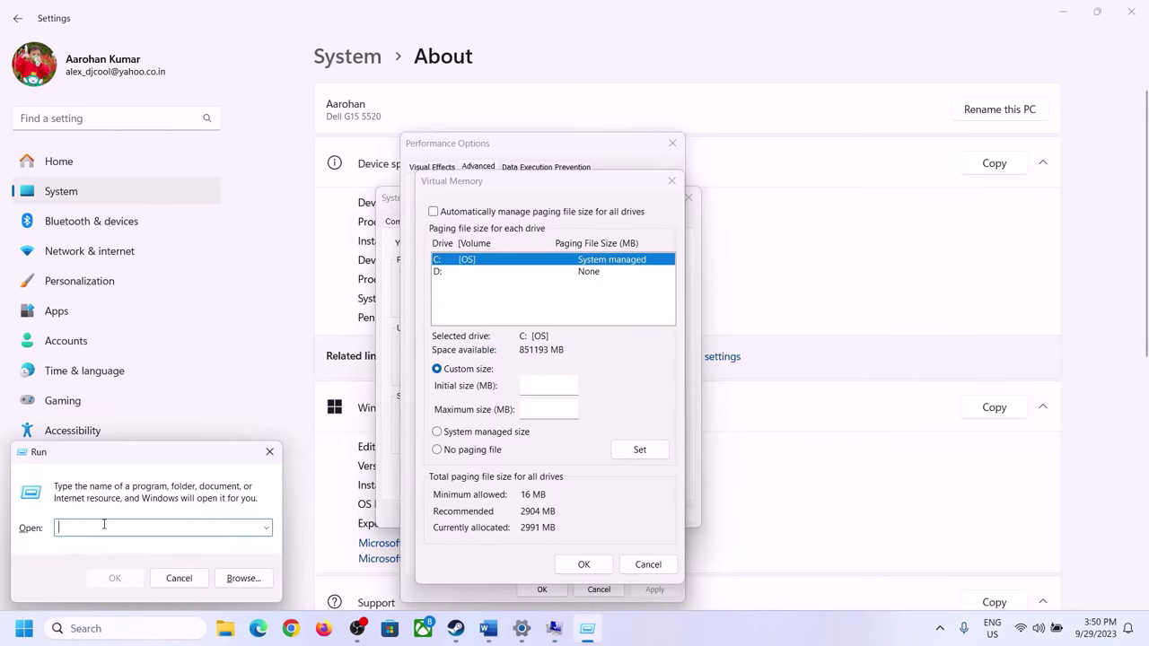
text(calc)
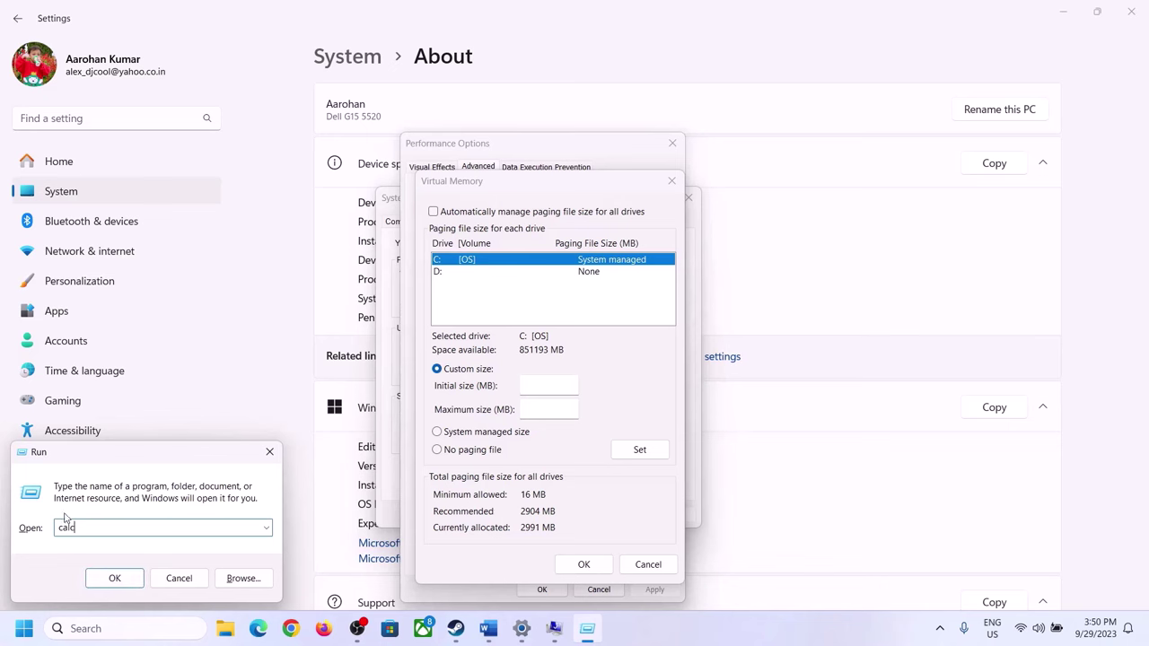
click(114, 579)
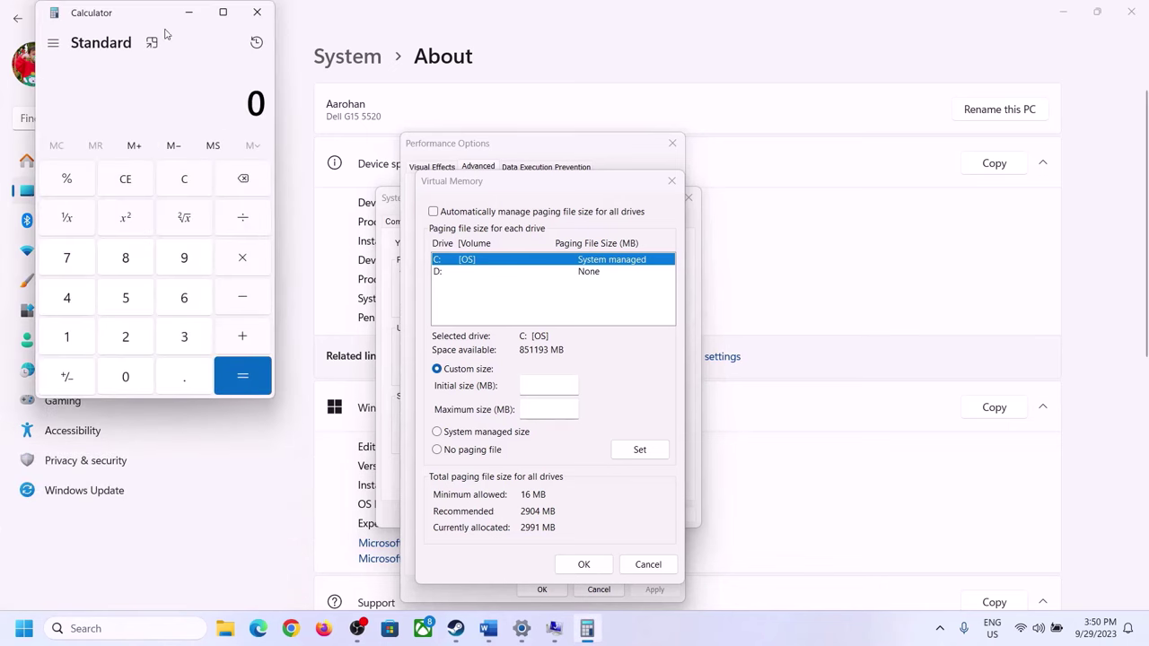
drag(144, 24, 834, 195)
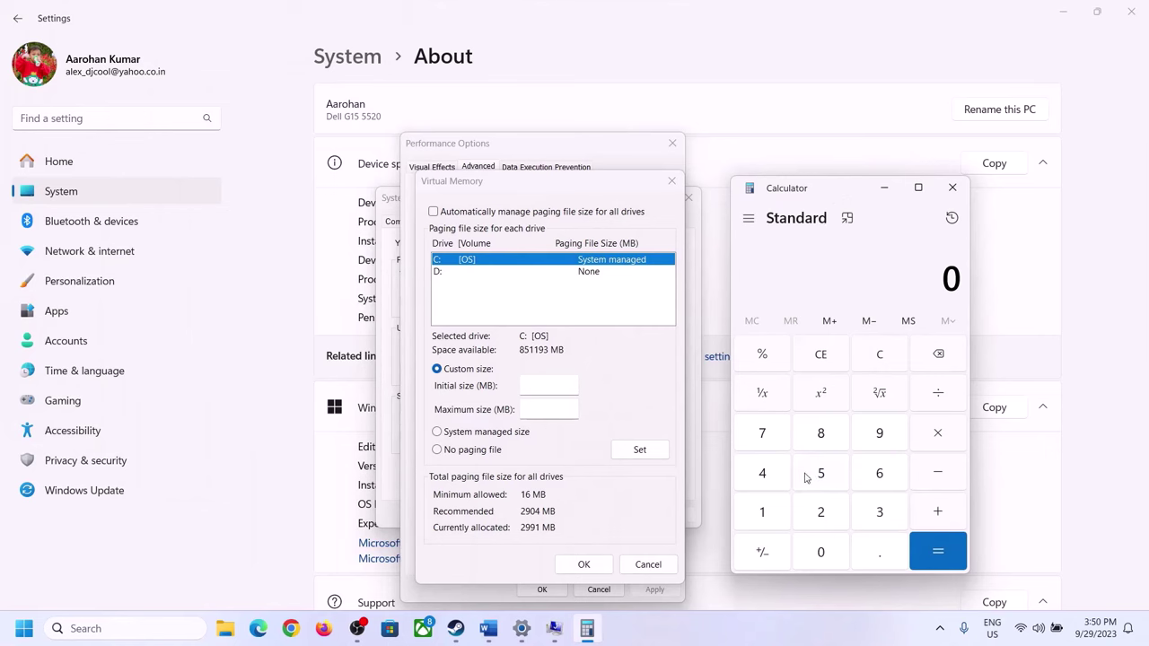
Bring the document's size rules into view and multiply 16 by 1024 in Calculator to convert the RAM to megabytes
click(487, 628)
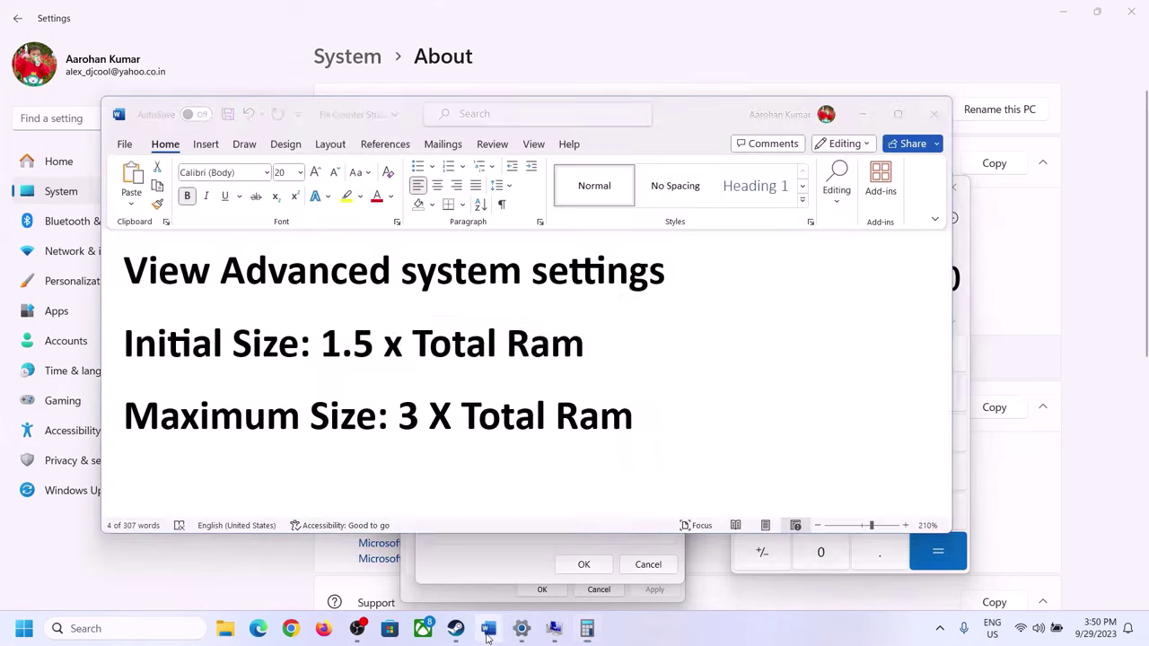
click(597, 630)
click(765, 515)
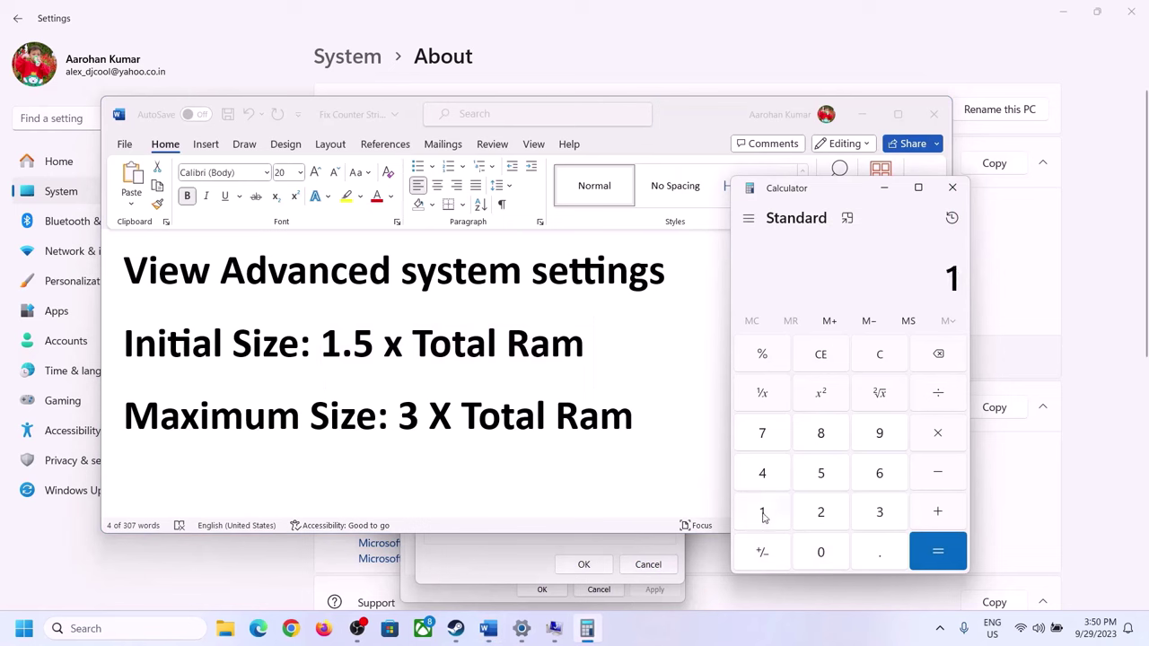
click(873, 483)
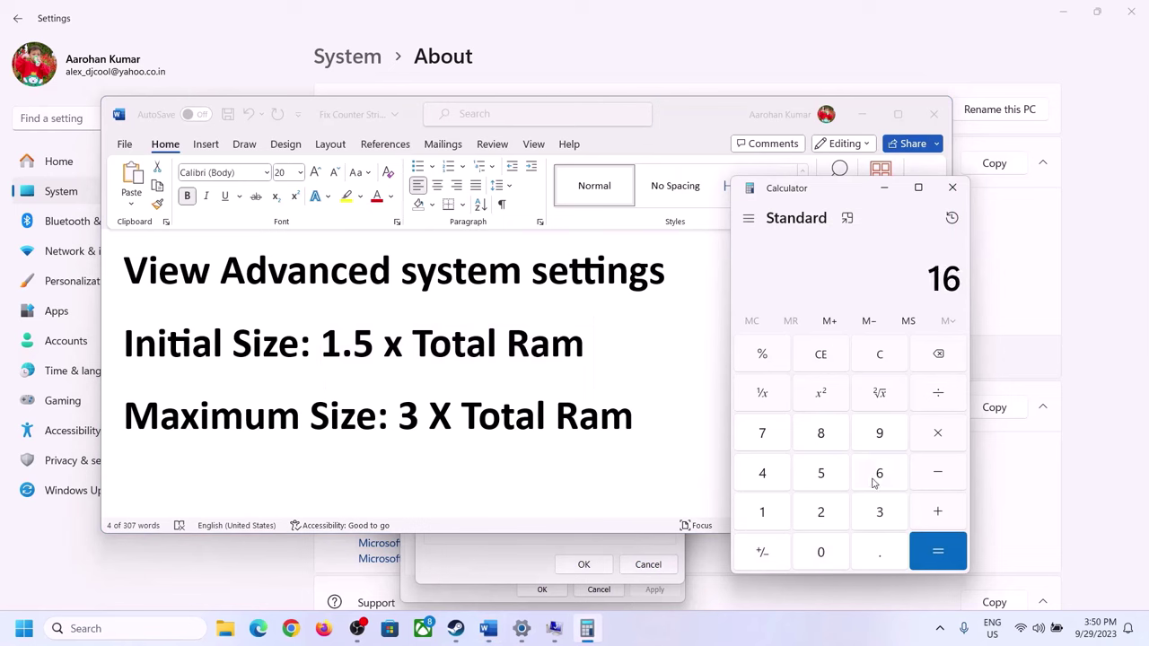
click(881, 367)
click(769, 513)
click(863, 480)
click(939, 438)
click(762, 513)
click(822, 556)
click(821, 513)
click(770, 486)
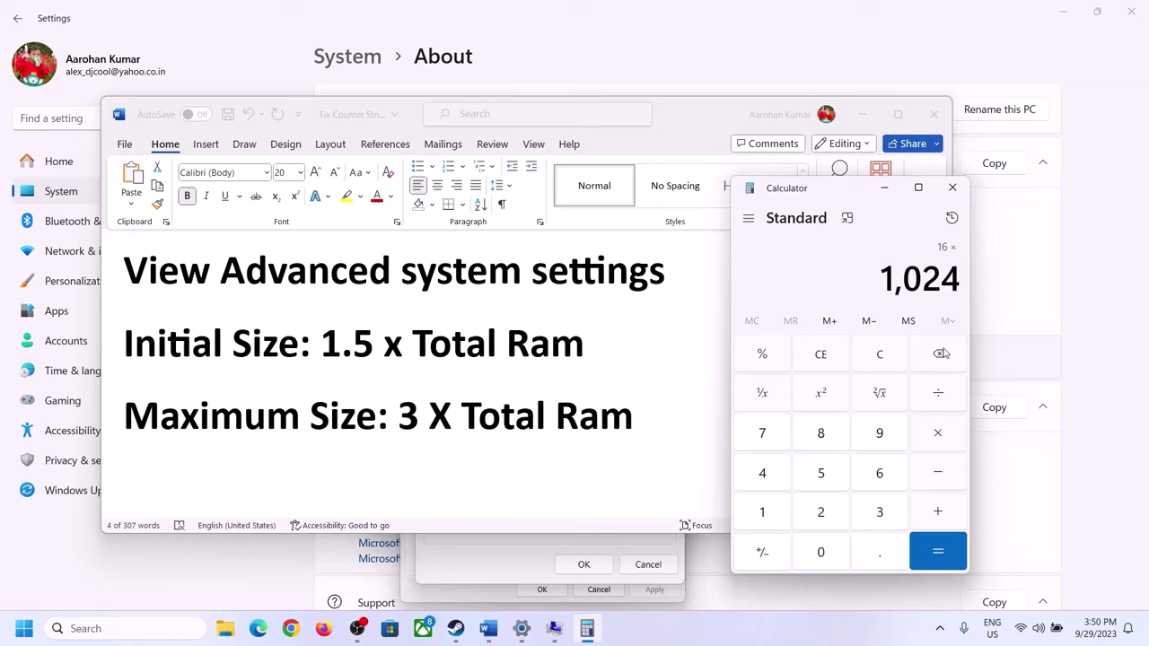
click(936, 537)
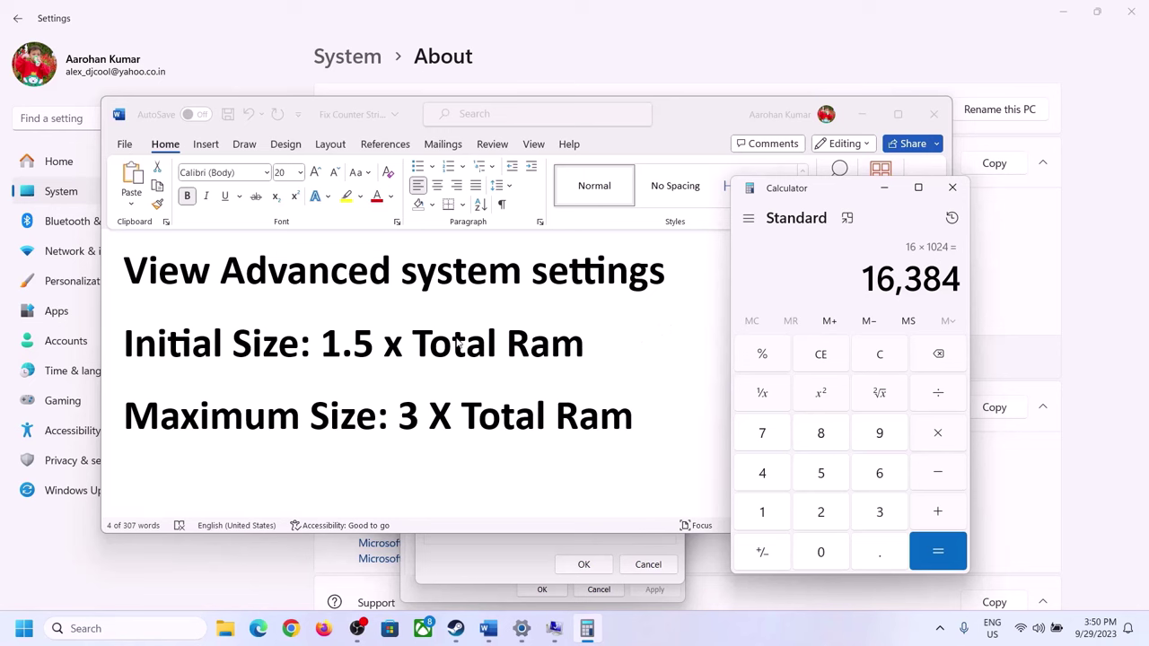
Multiply the RAM in megabytes by 1.5 in Calculator to get the initial paging file size
click(940, 437)
click(769, 514)
click(875, 562)
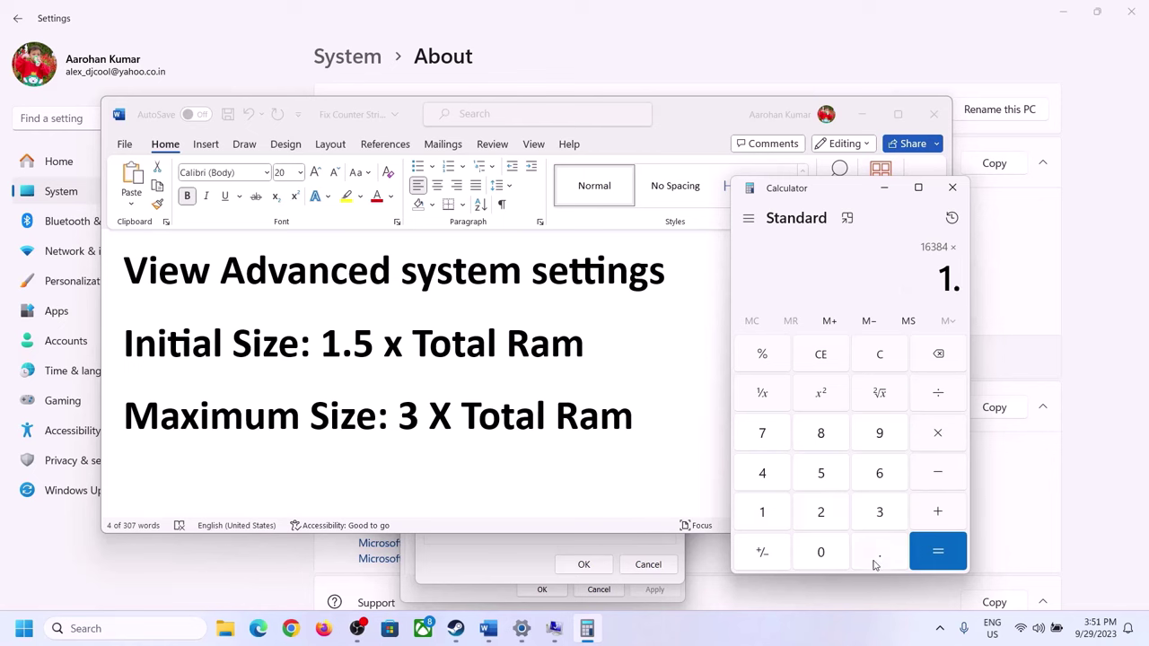
click(820, 473)
click(937, 548)
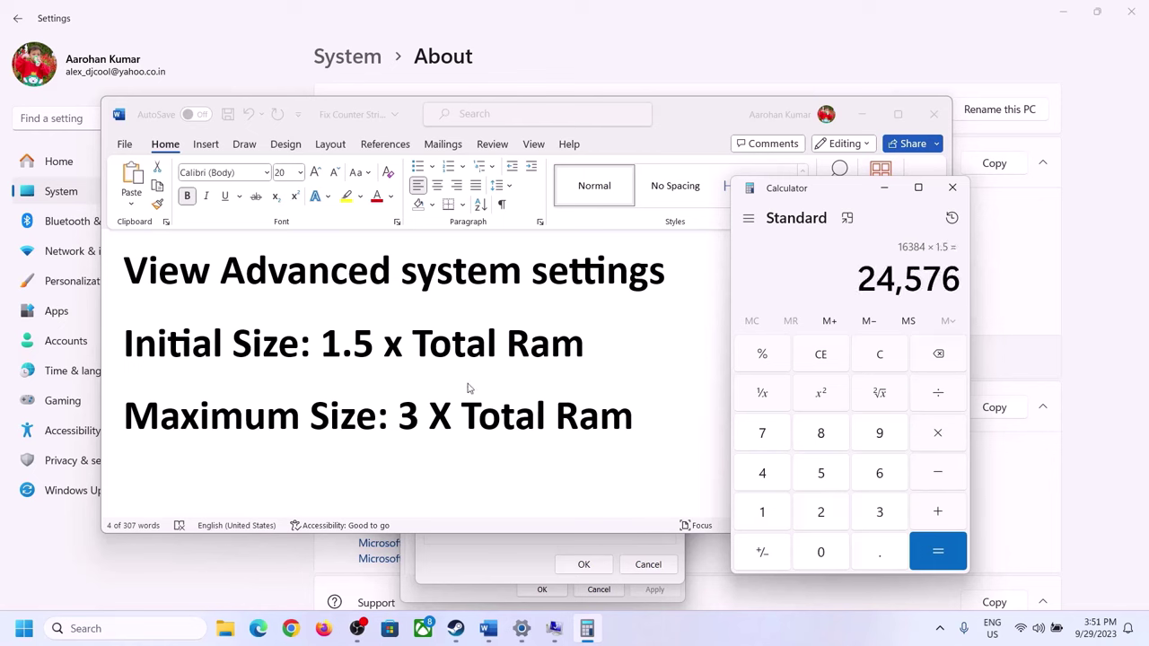
Set the custom initial size of drive C's paging file to 24576 MB
click(518, 556)
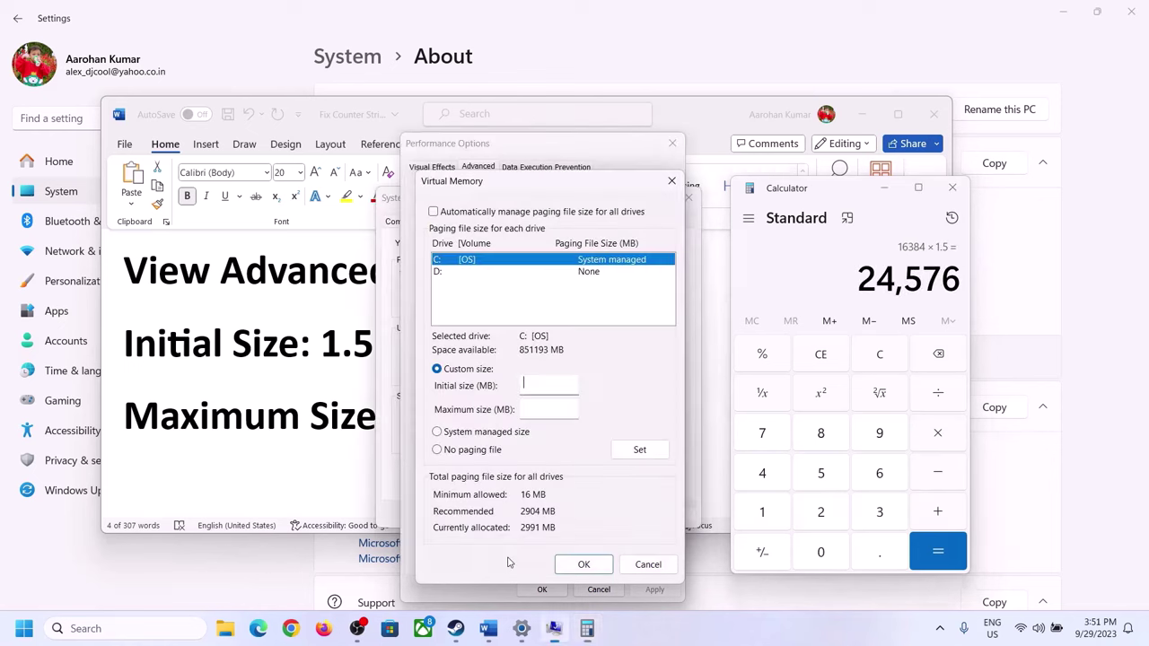
click(543, 386)
text(24576)
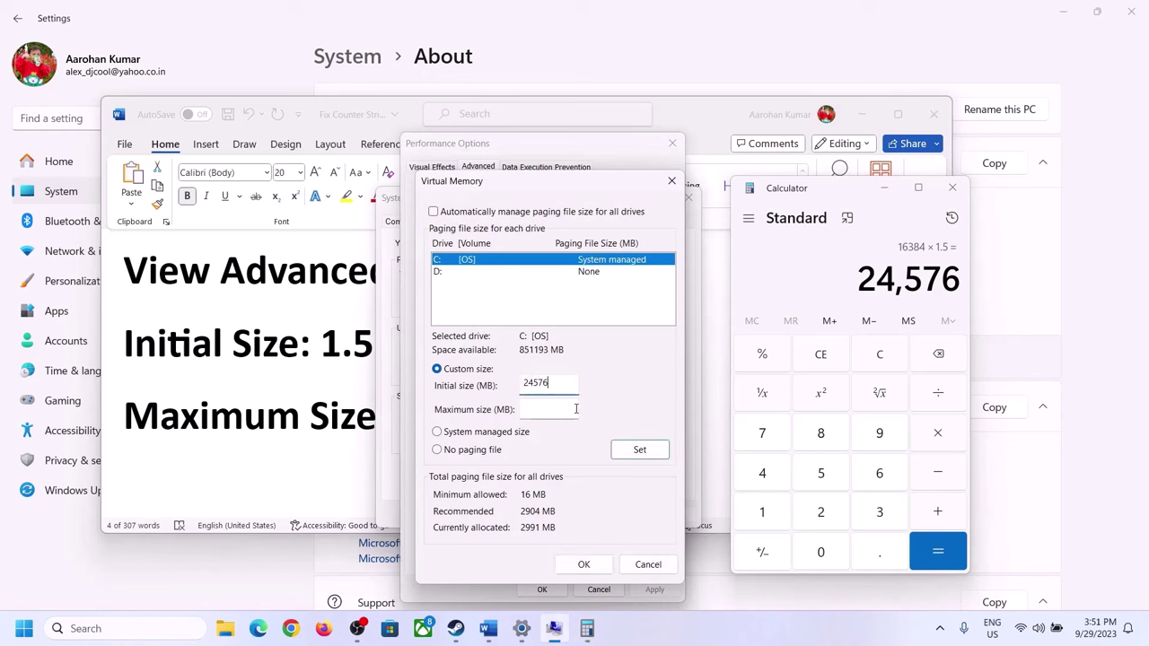
Check the paging file's maximum size rule in the Word document and clear Calculator for a new calculation
click(575, 408)
click(329, 422)
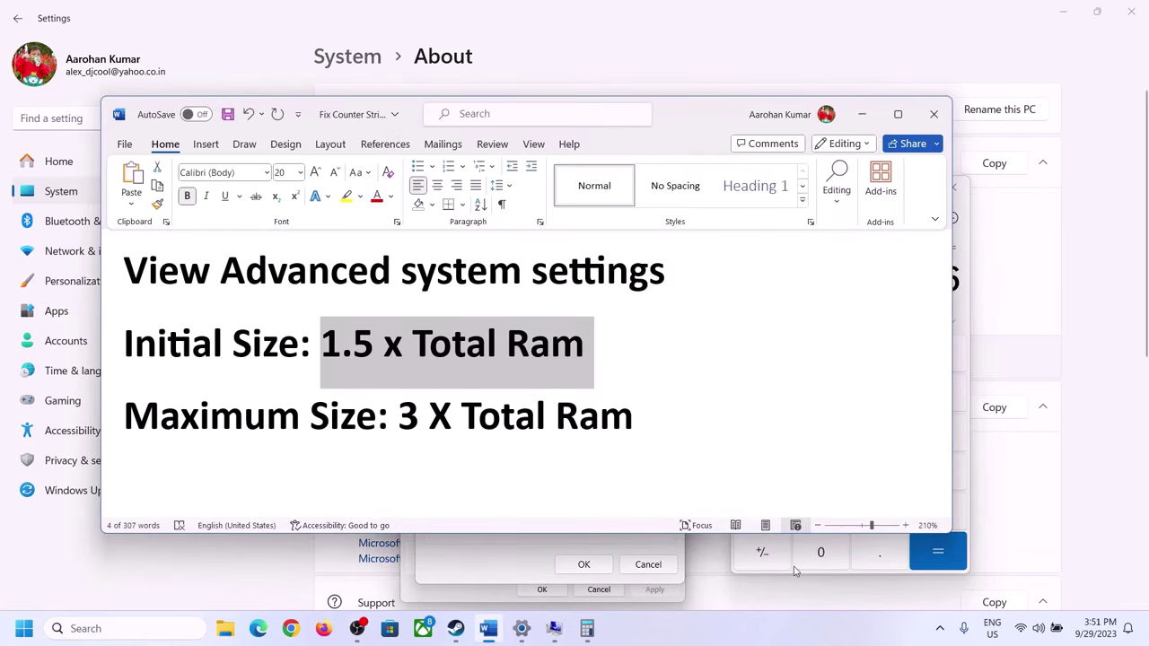
click(966, 315)
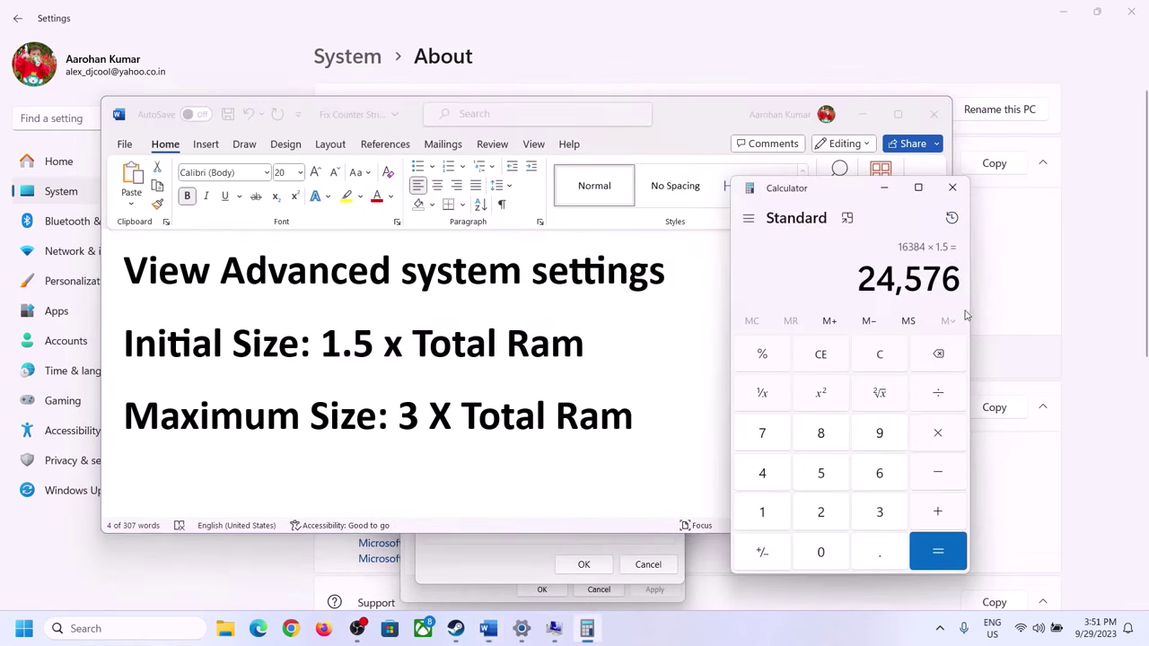
click(889, 355)
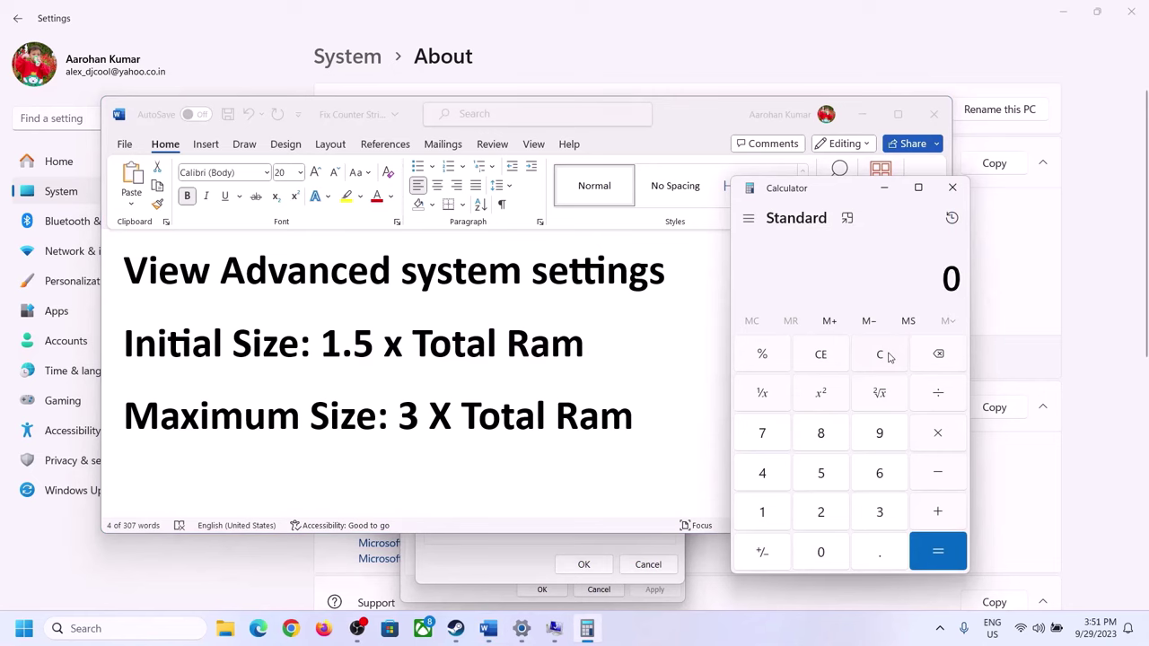
Check the installed RAM in Settings and multiply 16 by 1024 in Calculator to convert it to megabytes
click(529, 635)
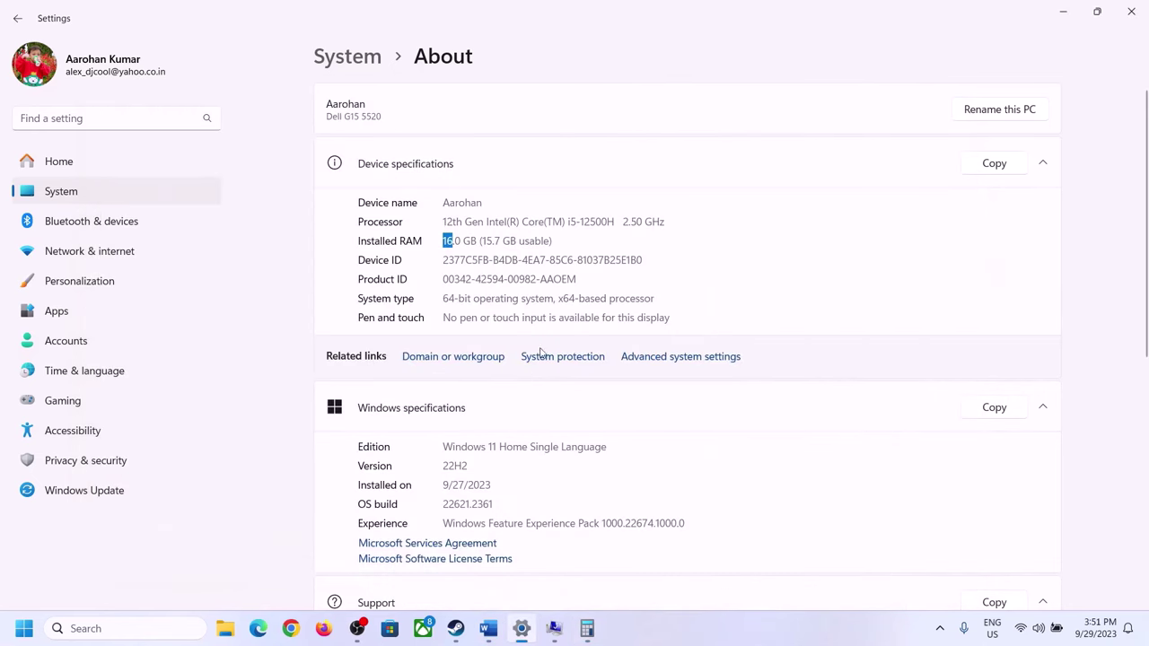
click(588, 624)
click(773, 510)
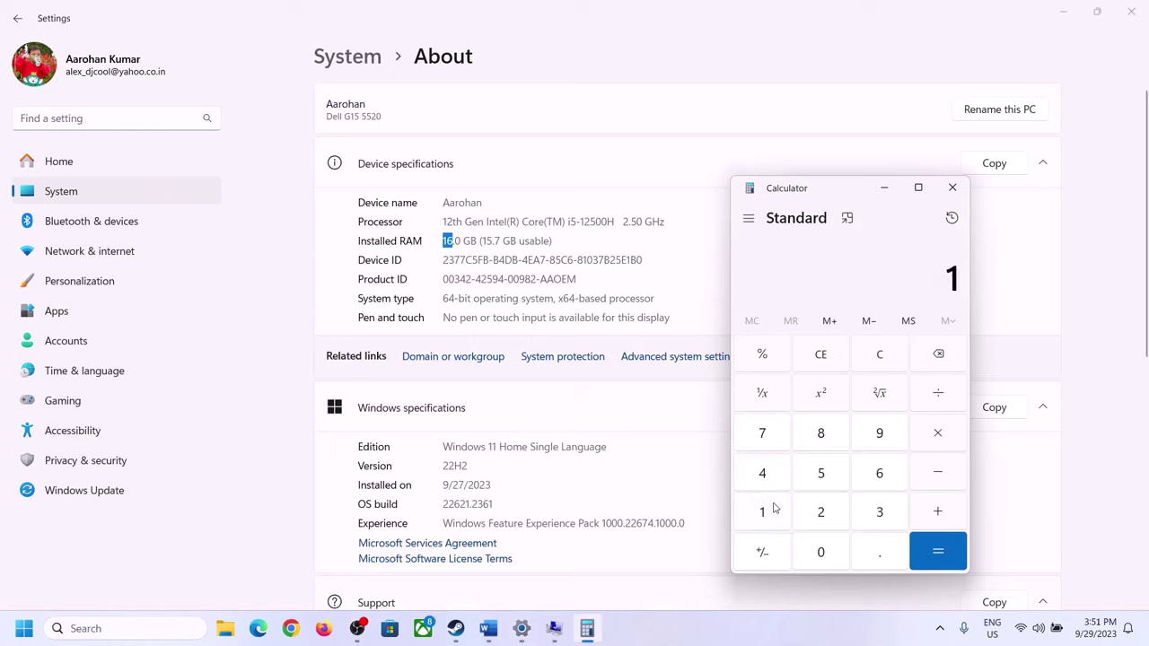
click(877, 474)
click(937, 435)
click(770, 510)
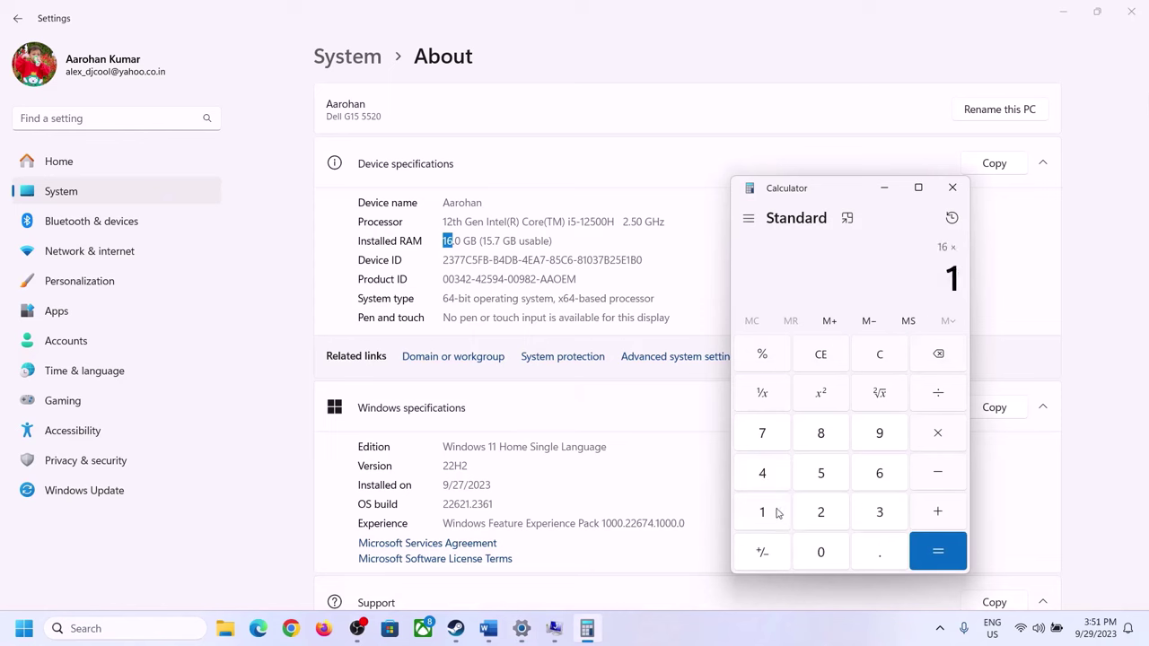
click(812, 541)
click(811, 519)
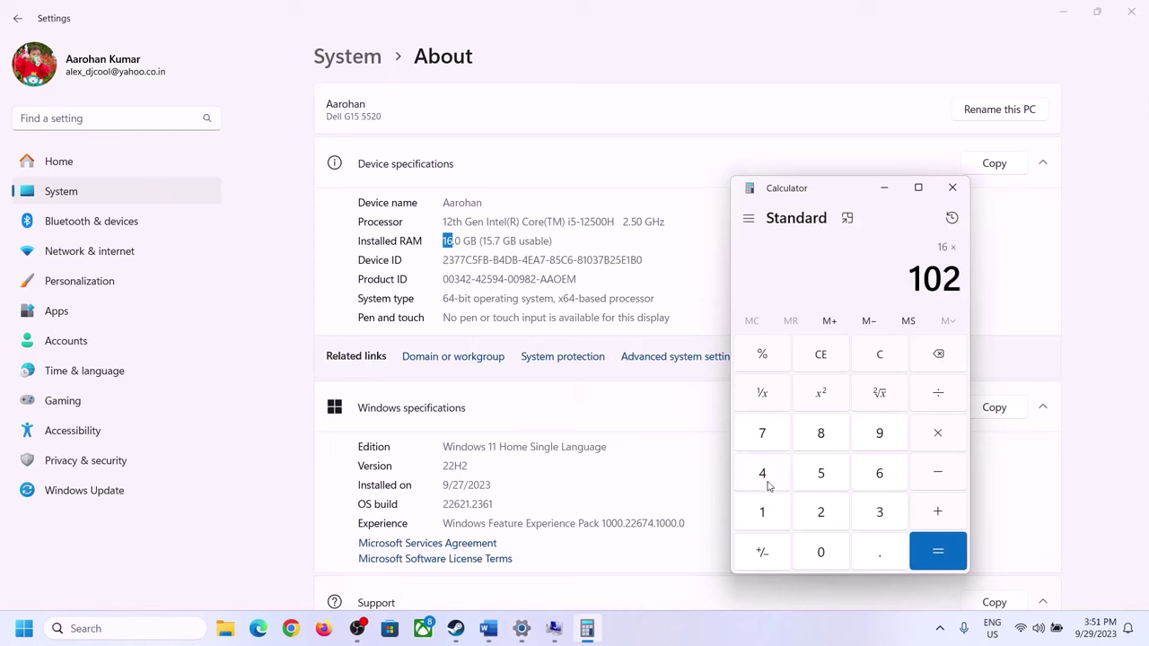
click(932, 558)
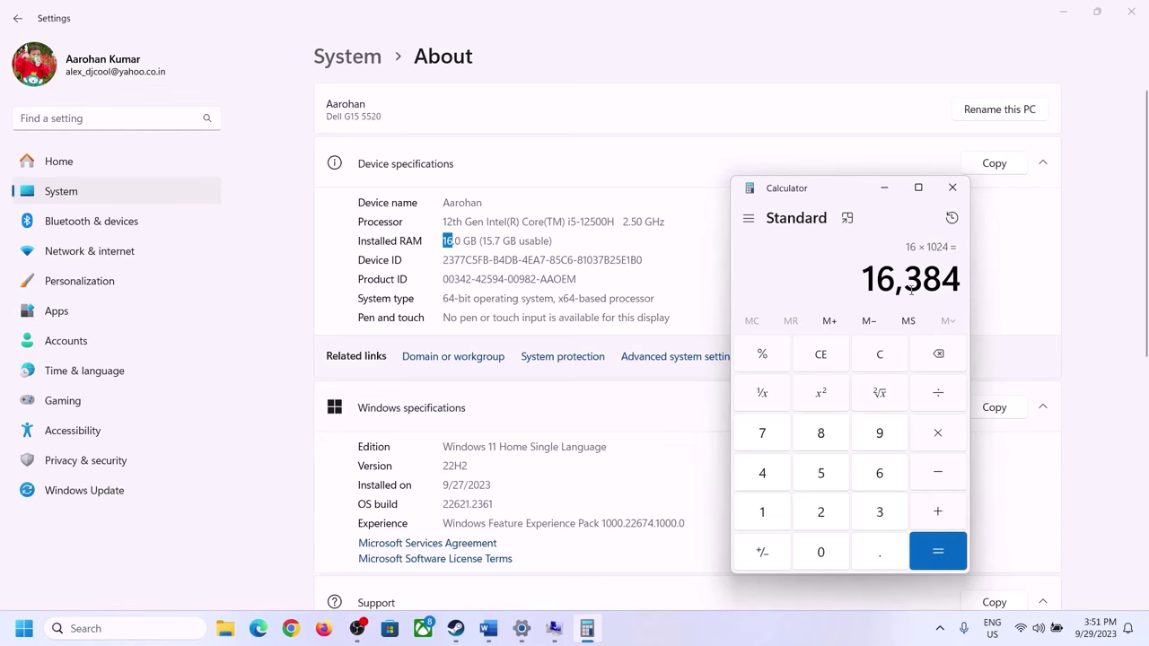
Consult the document's maximum size rule and multiply the RAM in megabytes by 3 in Calculator
click(488, 628)
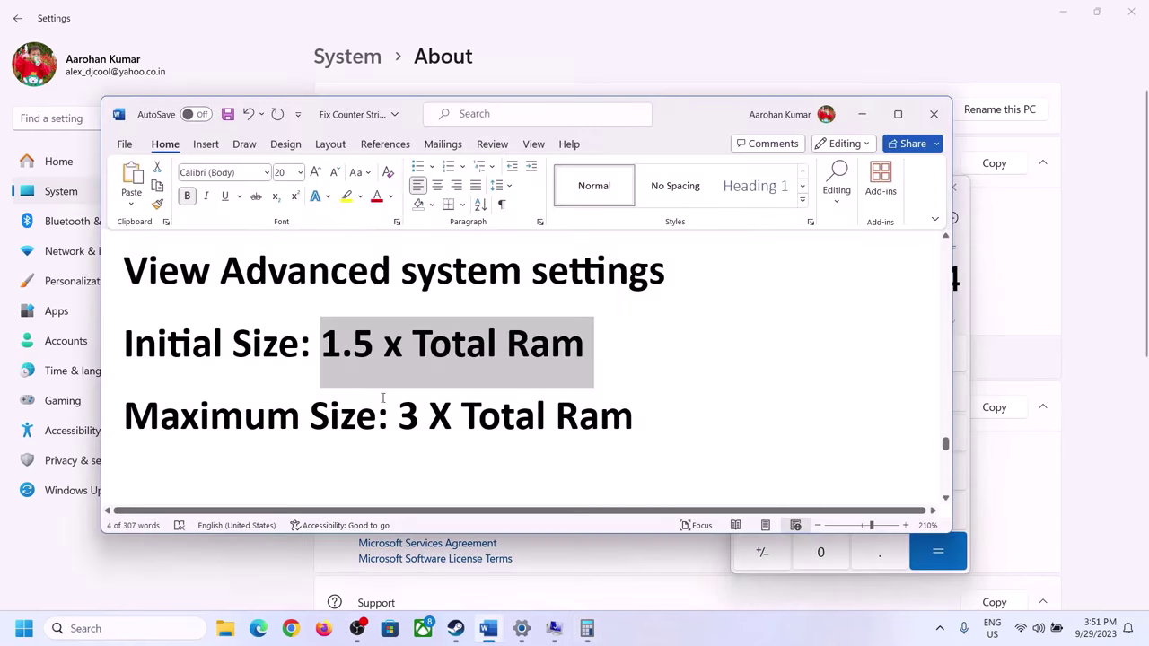
click(586, 628)
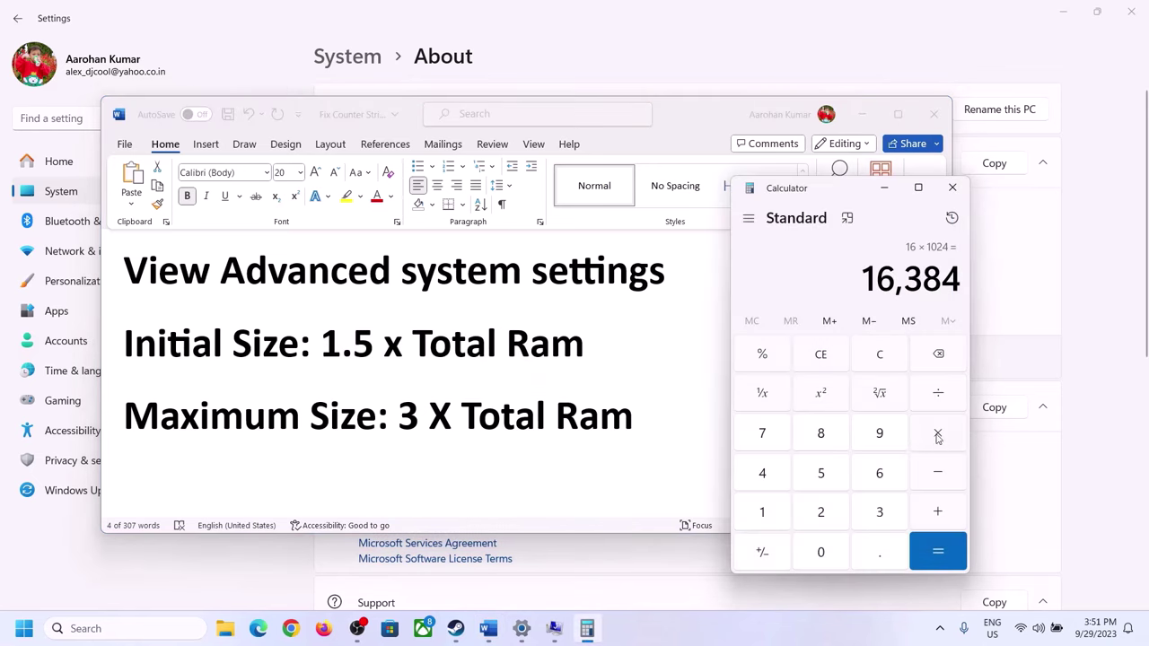
click(937, 438)
click(860, 510)
click(938, 552)
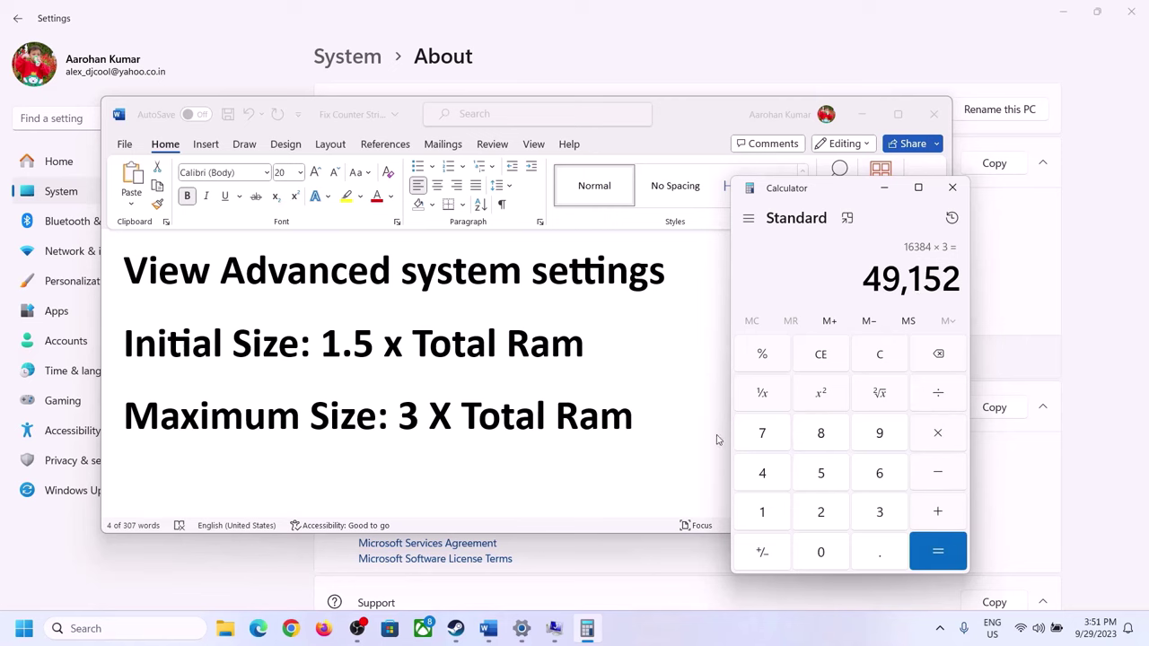
Set the custom maximum size of drive C's paging file to 49152 MB and apply the custom sizes
click(554, 629)
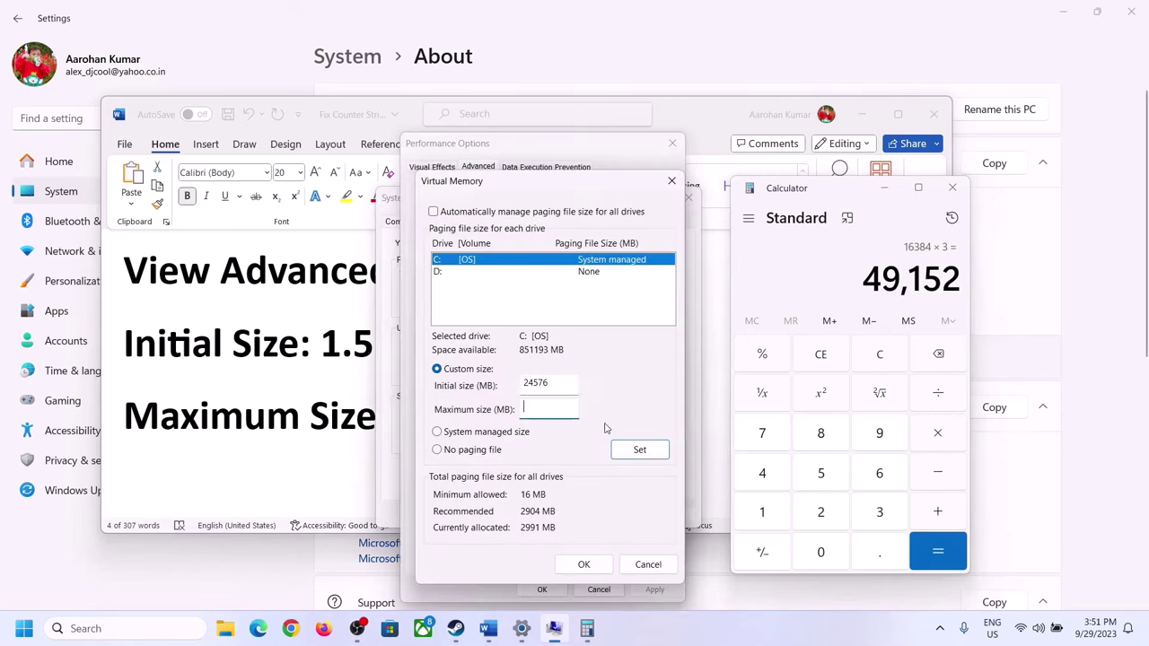
text(49152)
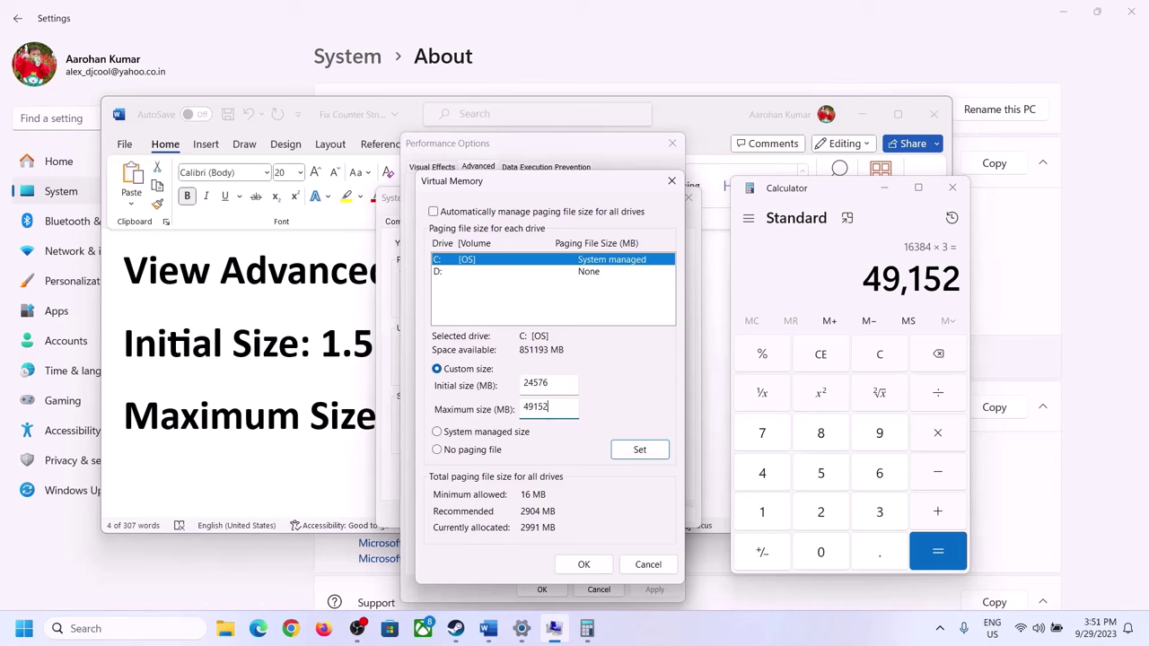
click(639, 451)
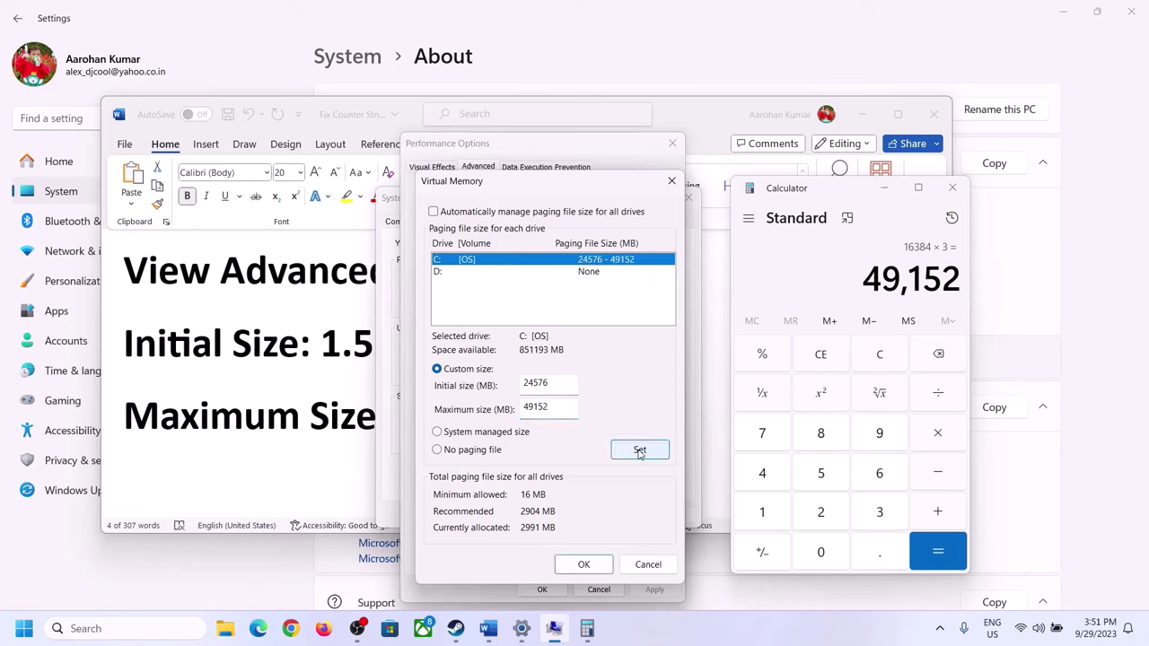
Confirm the Virtual Memory, Performance Options and System Properties dialogs and dismiss the restart prompt without restarting
click(583, 564)
click(709, 368)
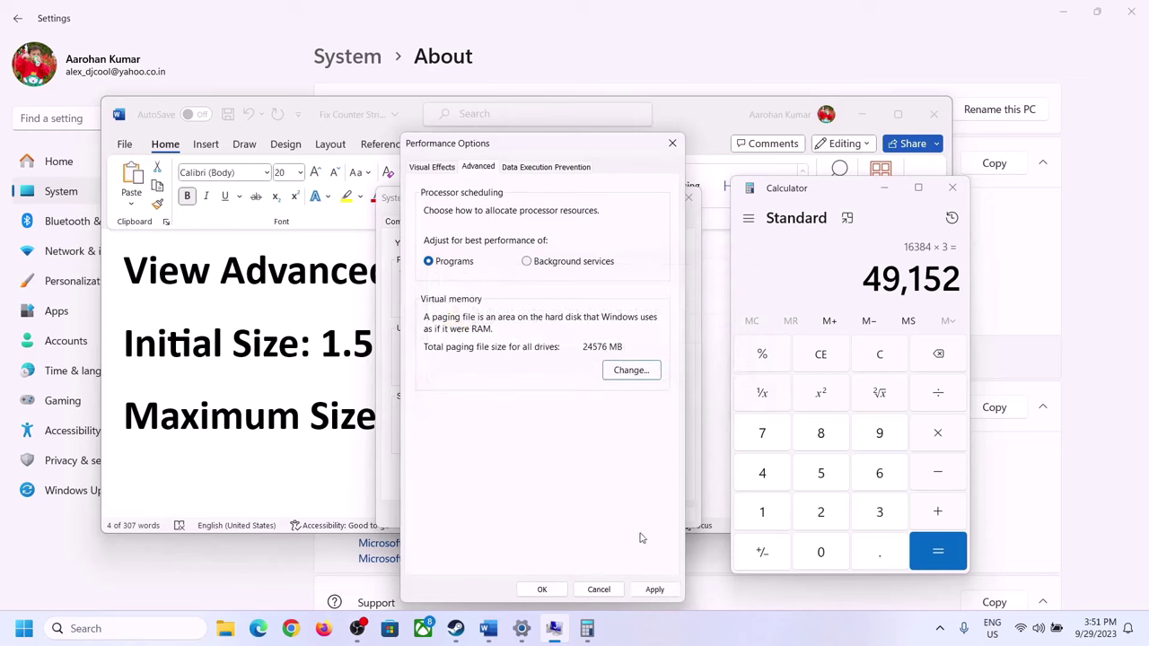
click(543, 590)
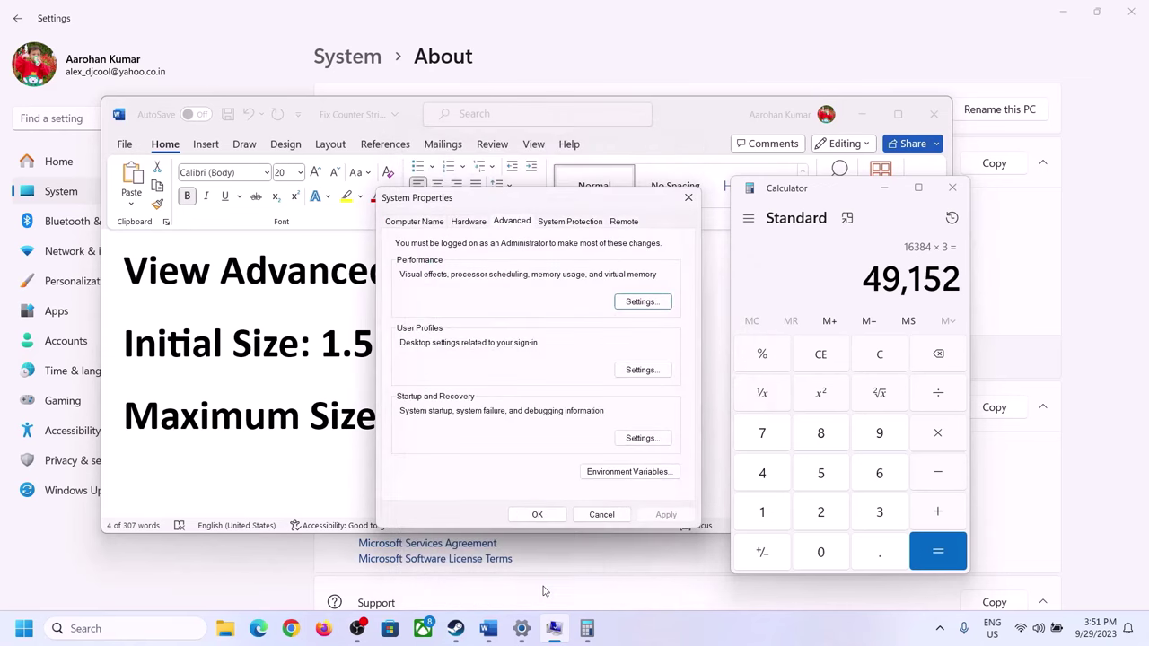
click(542, 513)
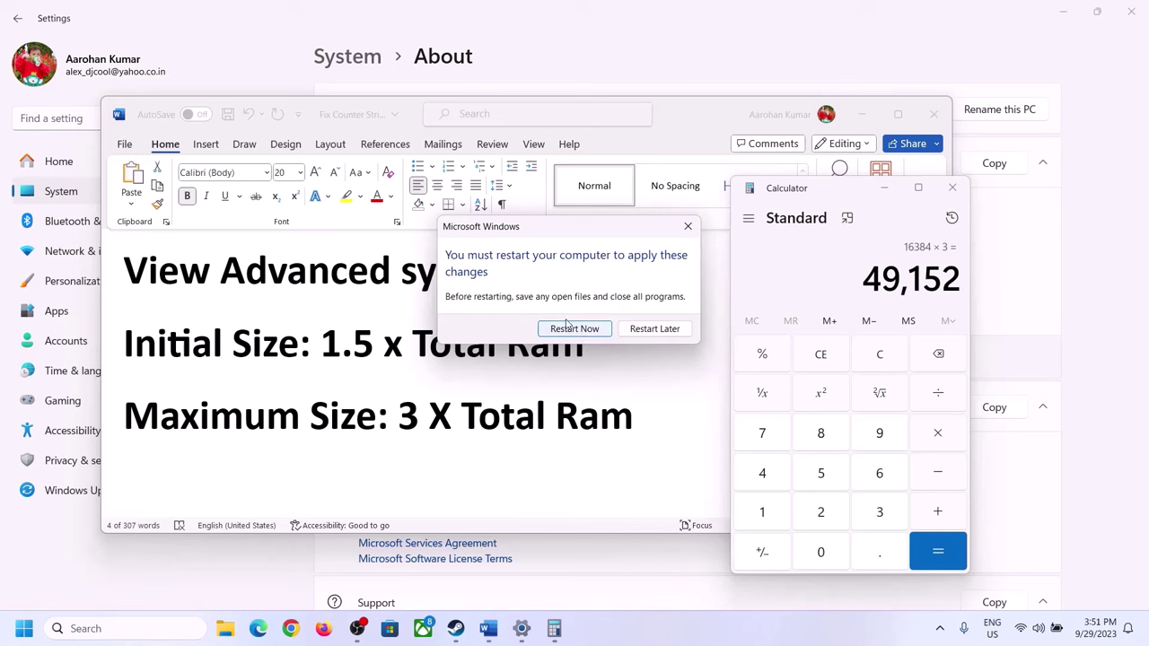
click(688, 227)
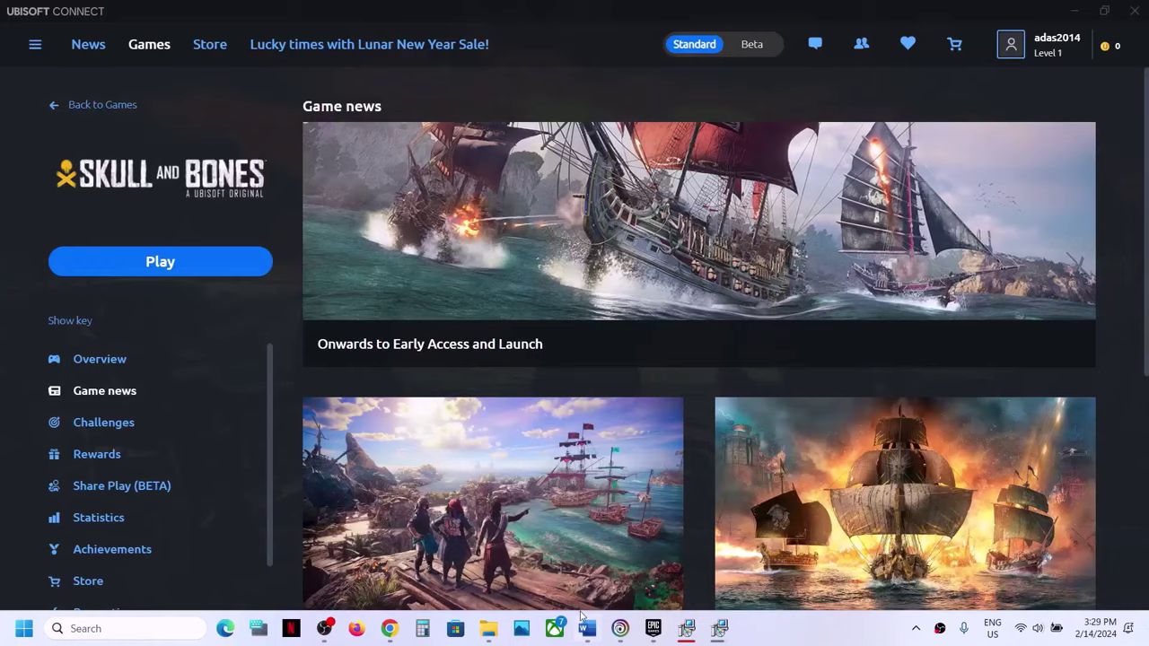
Switch to the Skull & Bones document in Word and highlight the Step 15 title, Update Windows
click(587, 627)
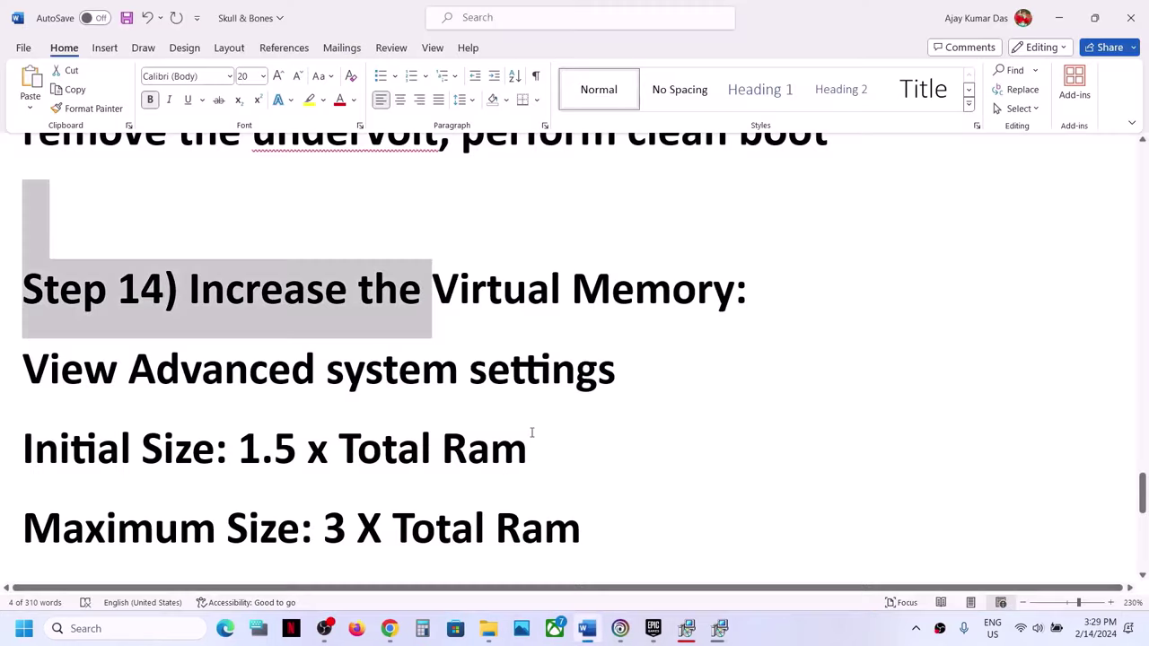
scroll(521, 431, down, 5)
scroll(516, 426, down, 1)
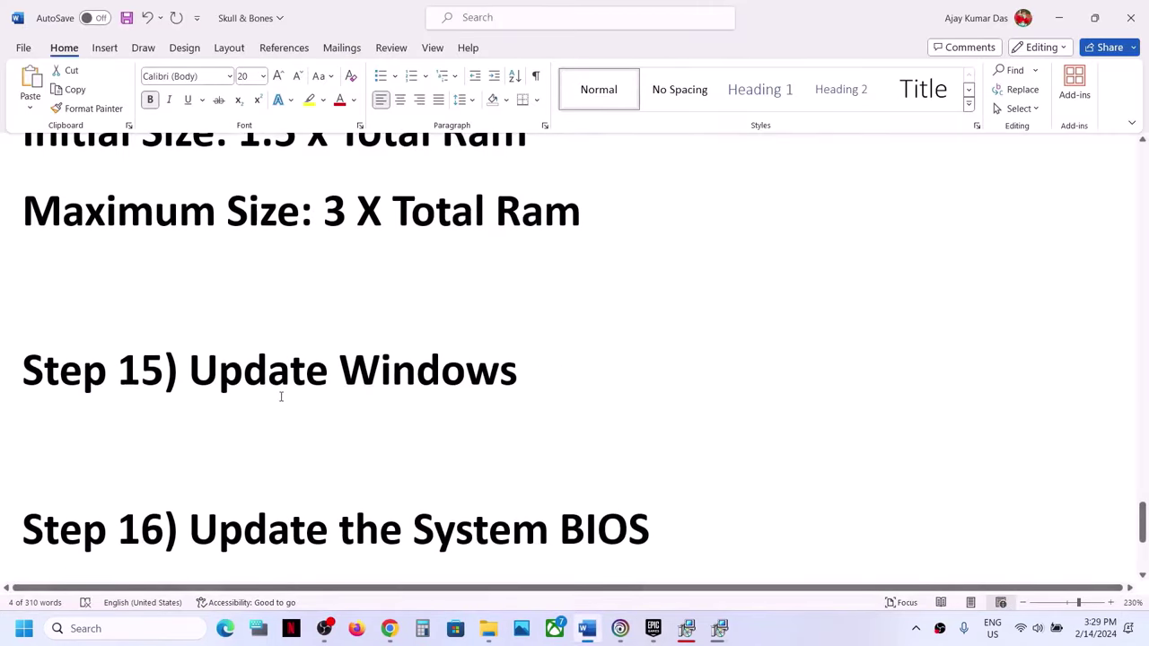
drag(191, 370, 582, 375)
Open Windows Update in Settings and check for updates
key(super+i)
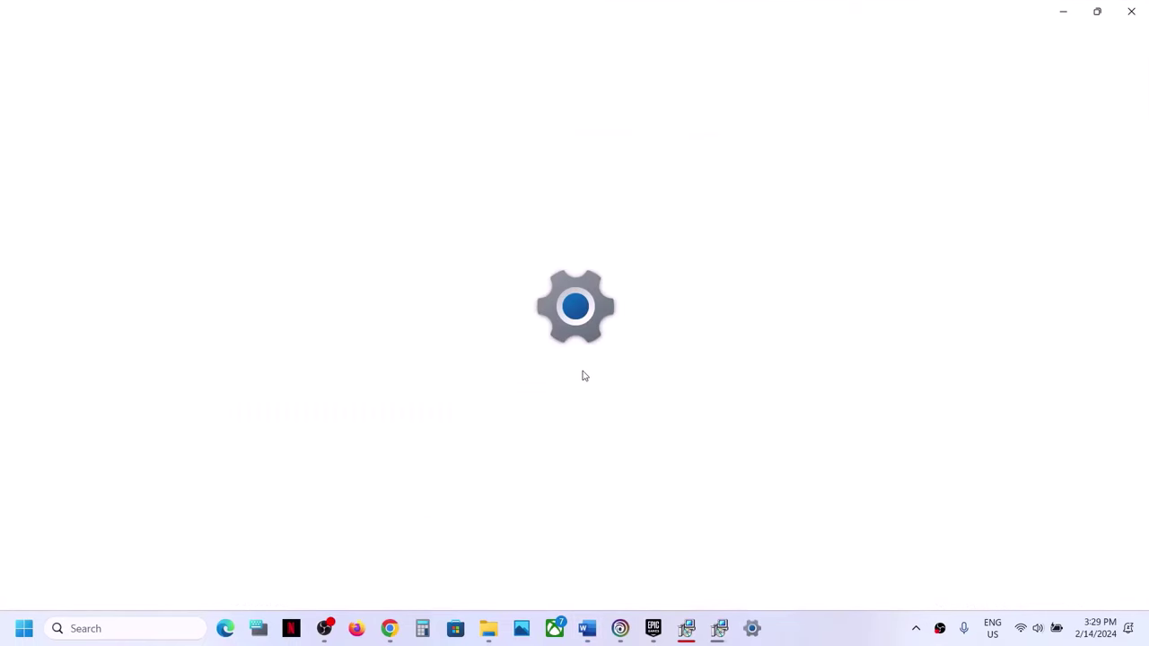
click(94, 500)
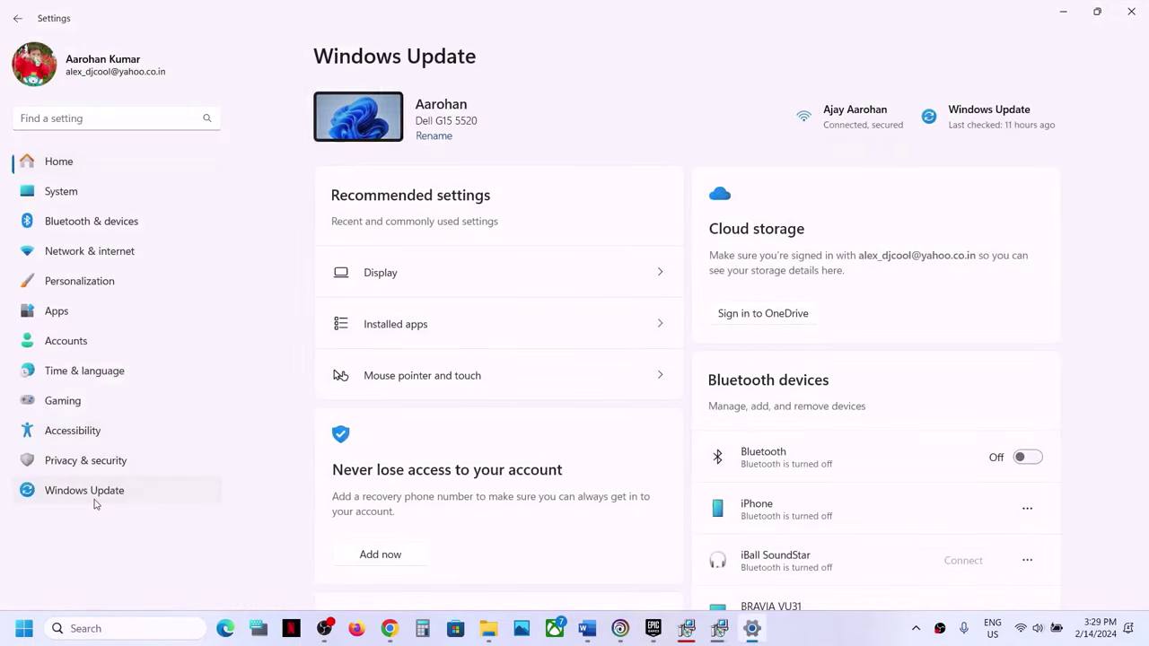
click(990, 125)
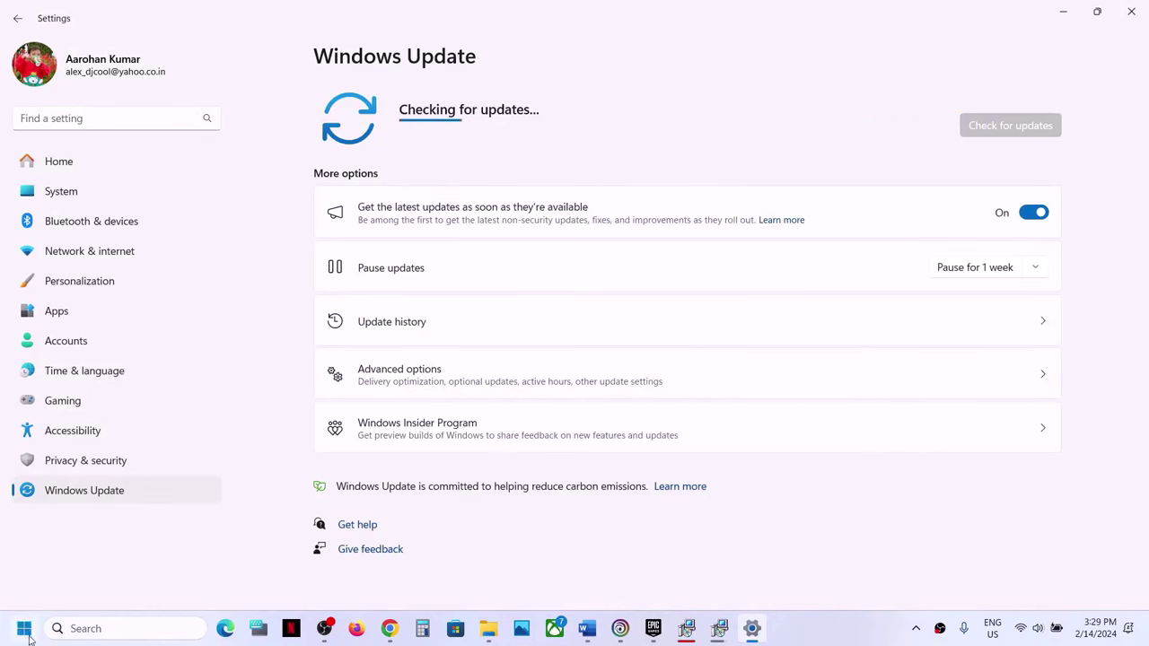
Display the computer's power options, dismiss them without restarting and switch to Ubisoft Connect
click(27, 636)
click(28, 636)
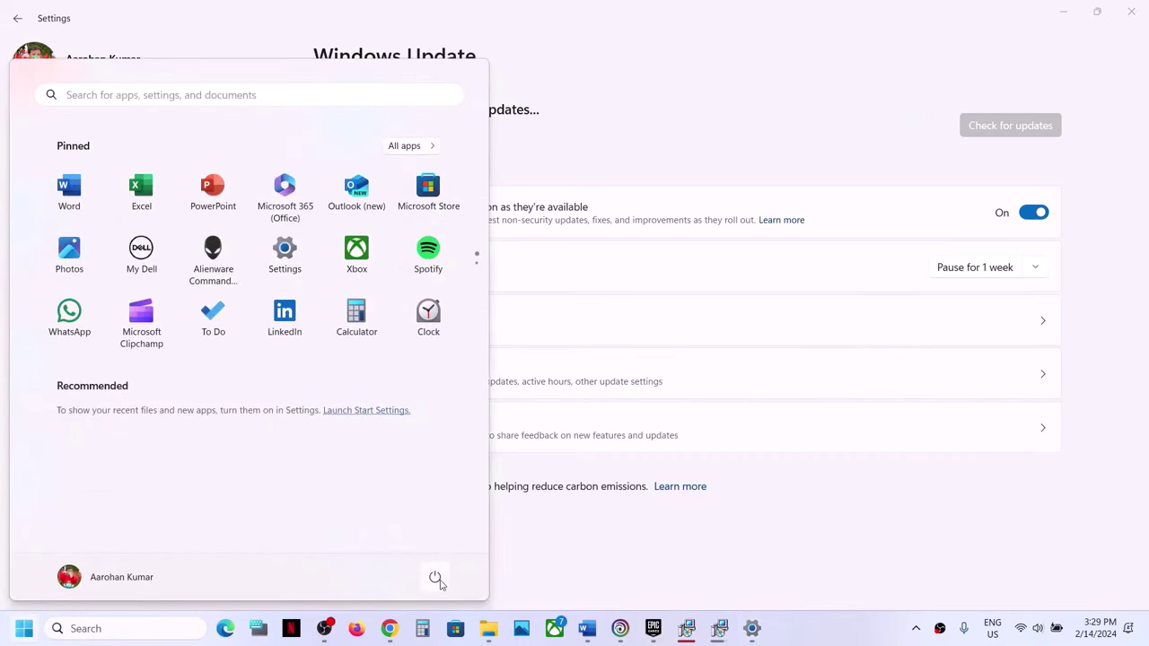
click(435, 579)
key(Escape)
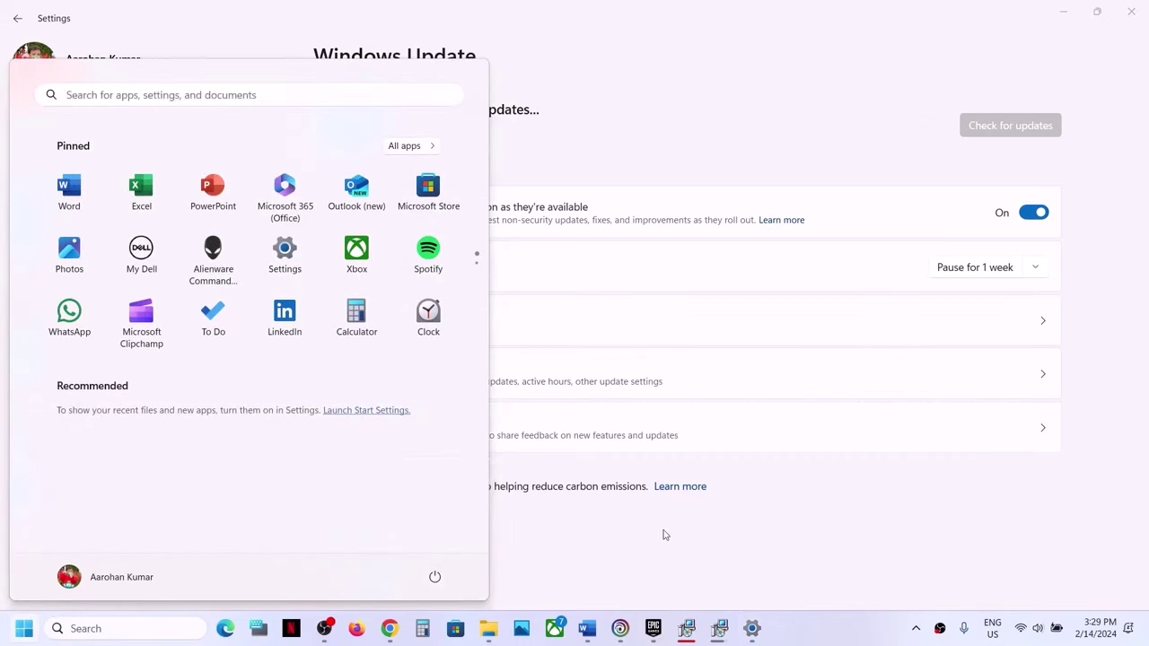
click(620, 629)
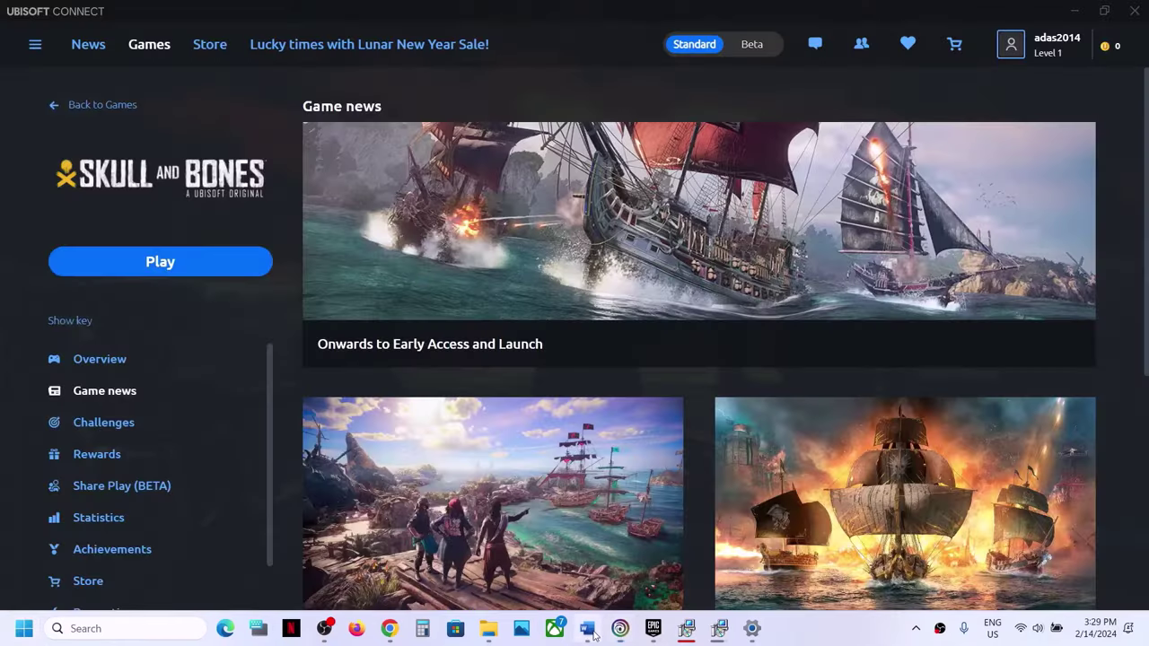
Highlight Step 16, Update the System BIOS, in the Word document and check the laptop's battery charge level
click(595, 634)
scroll(470, 405, down, 2)
drag(246, 415, 643, 420)
click(614, 455)
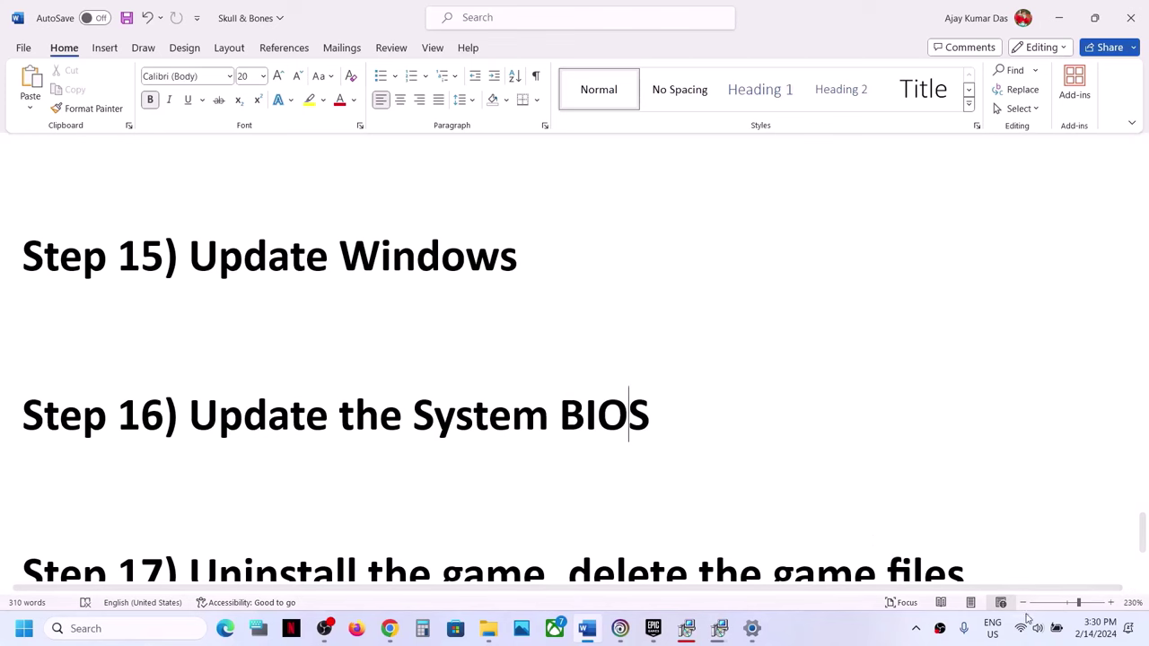
click(1057, 630)
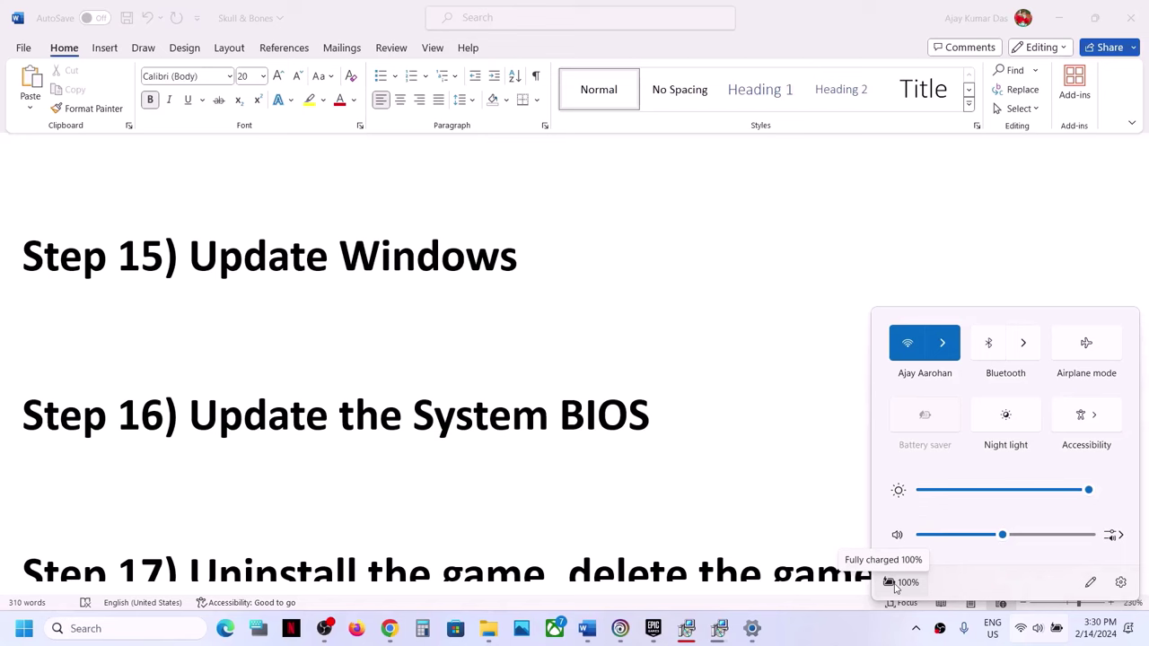
click(575, 450)
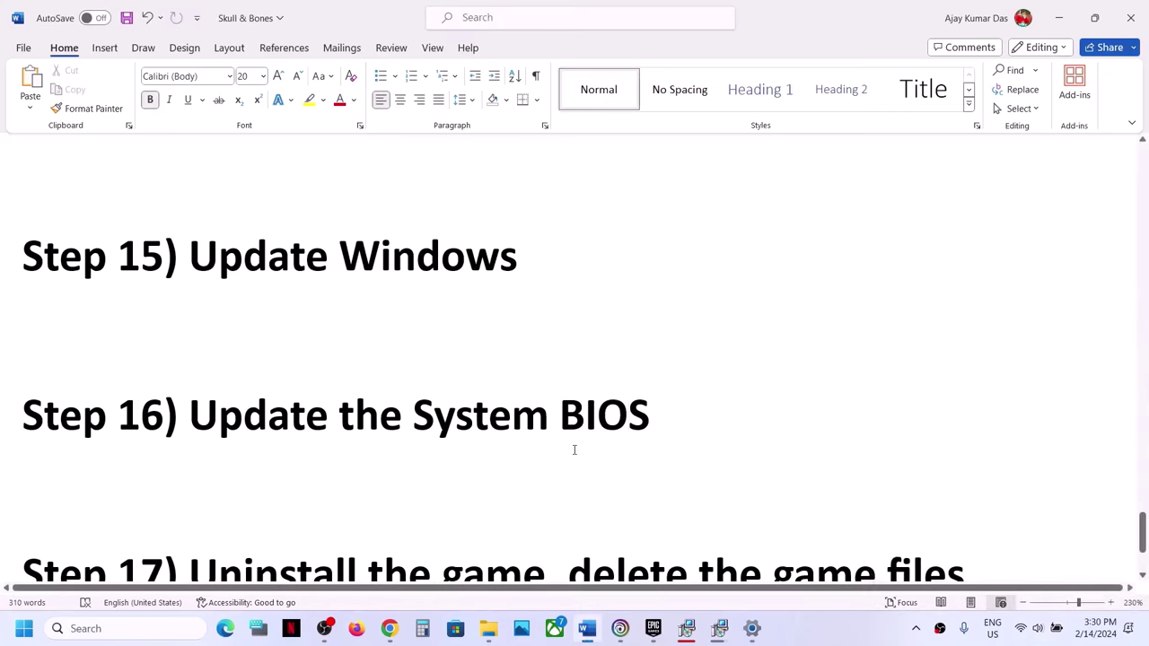
Highlight the Step 17 instructions on uninstalling the game, deleting its files and reinstalling it
scroll(575, 450, down, 3)
drag(191, 401, 704, 473)
click(653, 479)
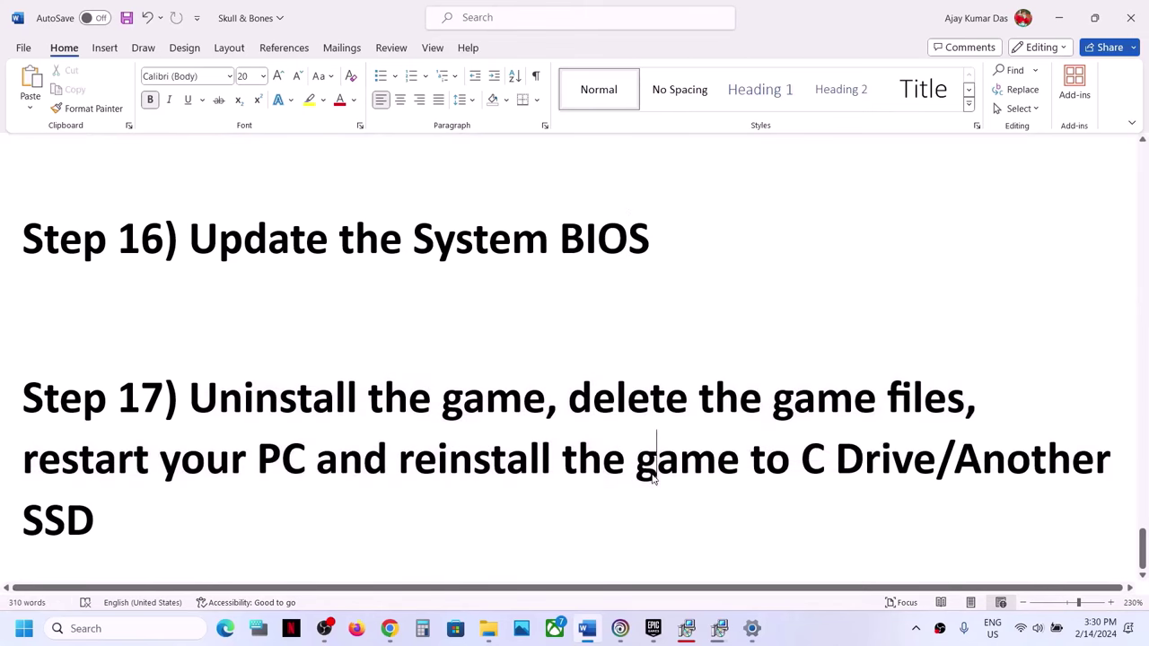
Switch to Ubisoft Connect and open the Skull and Bones properties to show the uninstall option
click(619, 628)
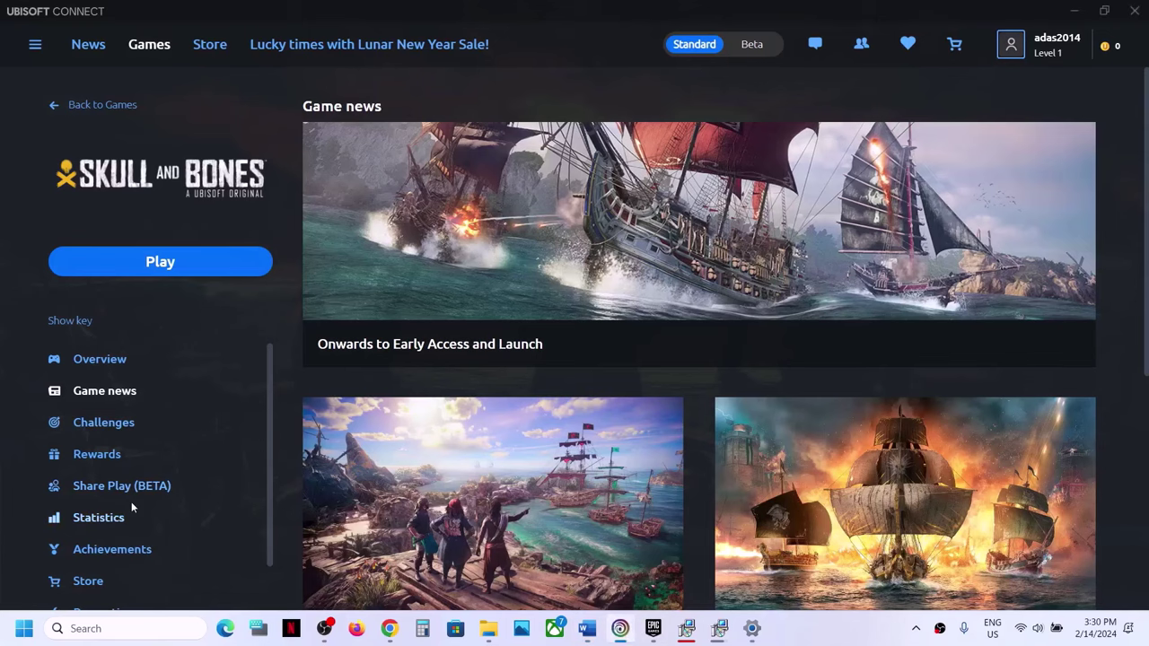
scroll(131, 502, down, 2)
click(105, 583)
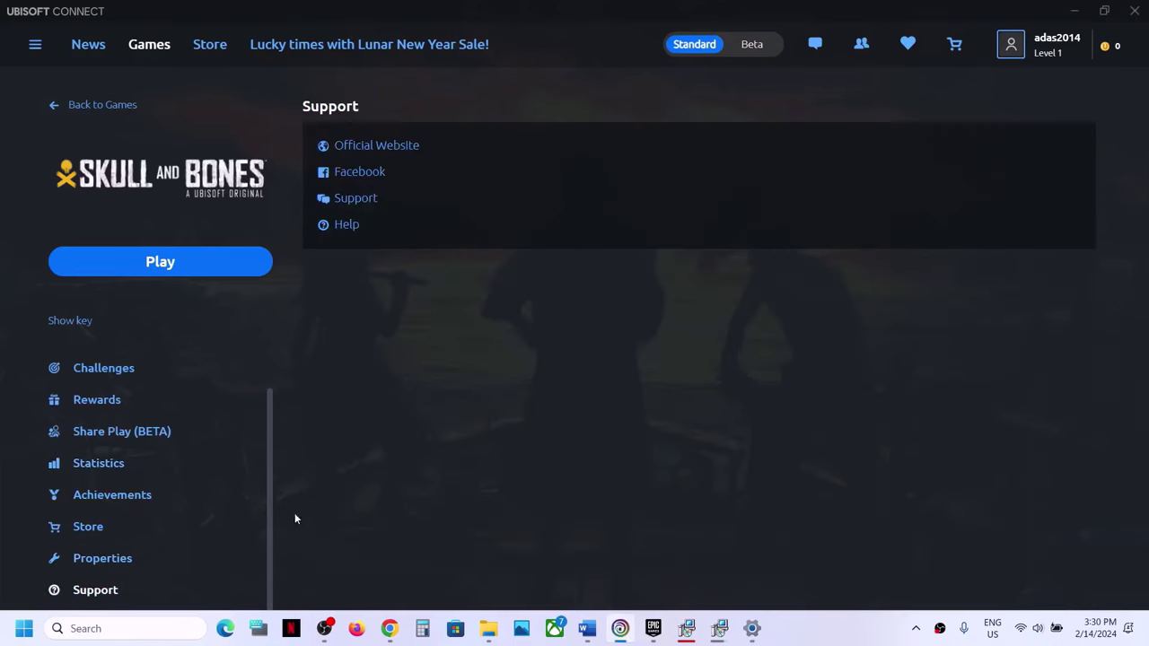
click(100, 560)
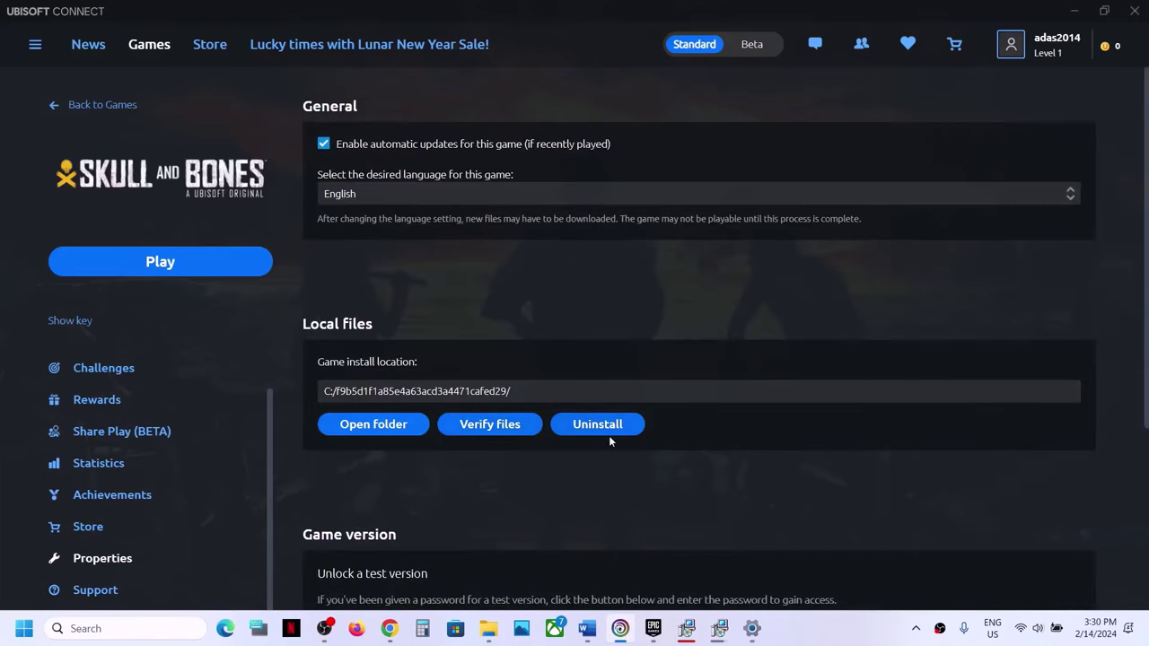
Switch to the Epic Games Launcher, return to the library and display the Skull and Bones options containing Uninstall
click(651, 629)
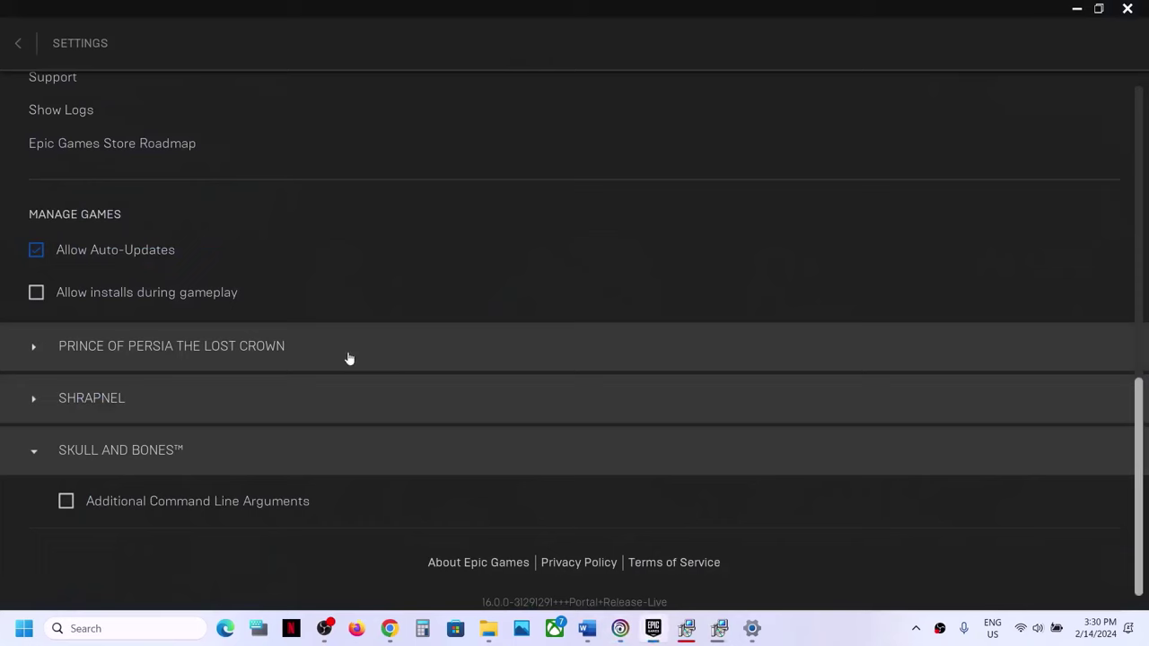
click(18, 43)
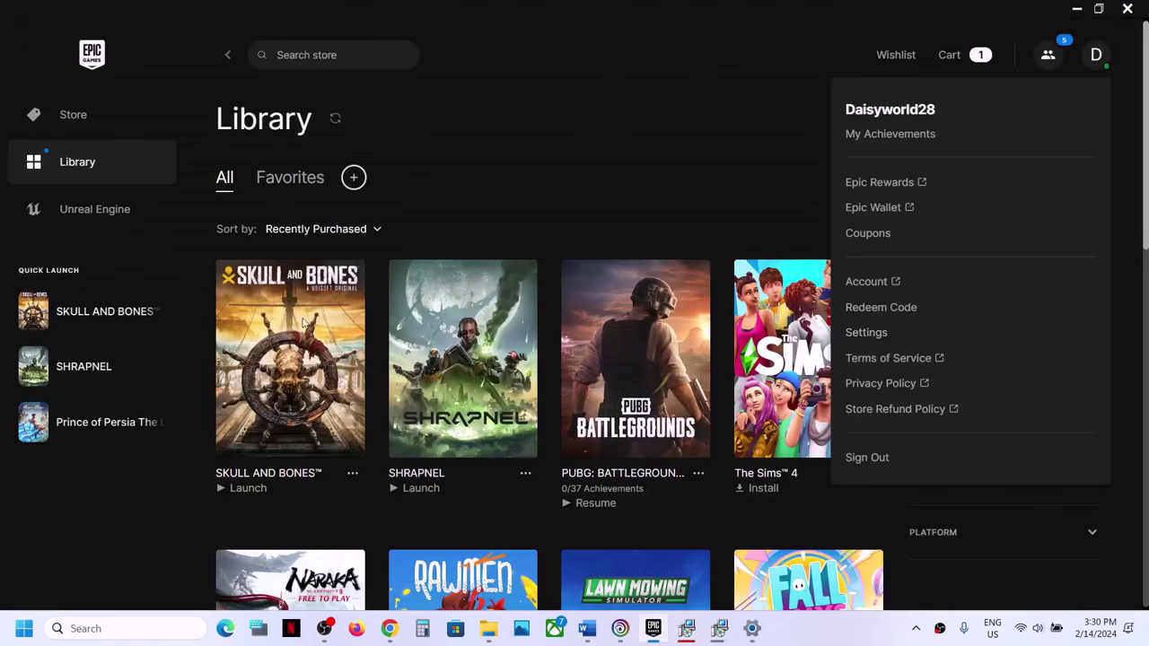
click(353, 473)
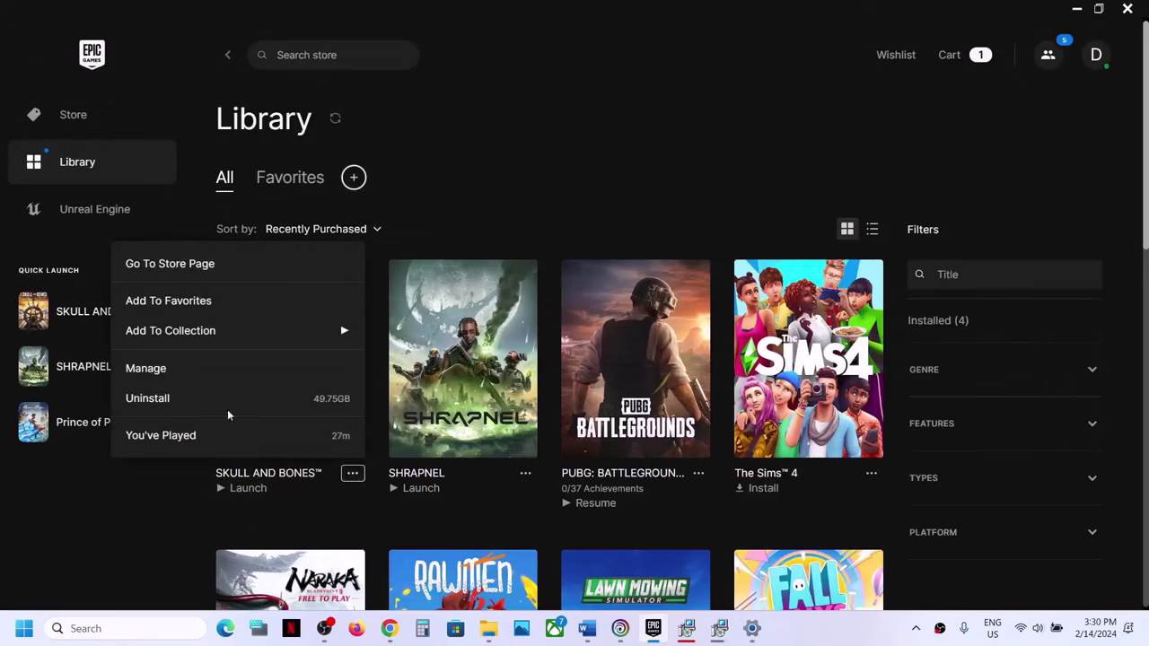
Switch to the Word document and highlight the Step 17 wording on deleting the game files, restarting the PC and reinstalling
click(588, 629)
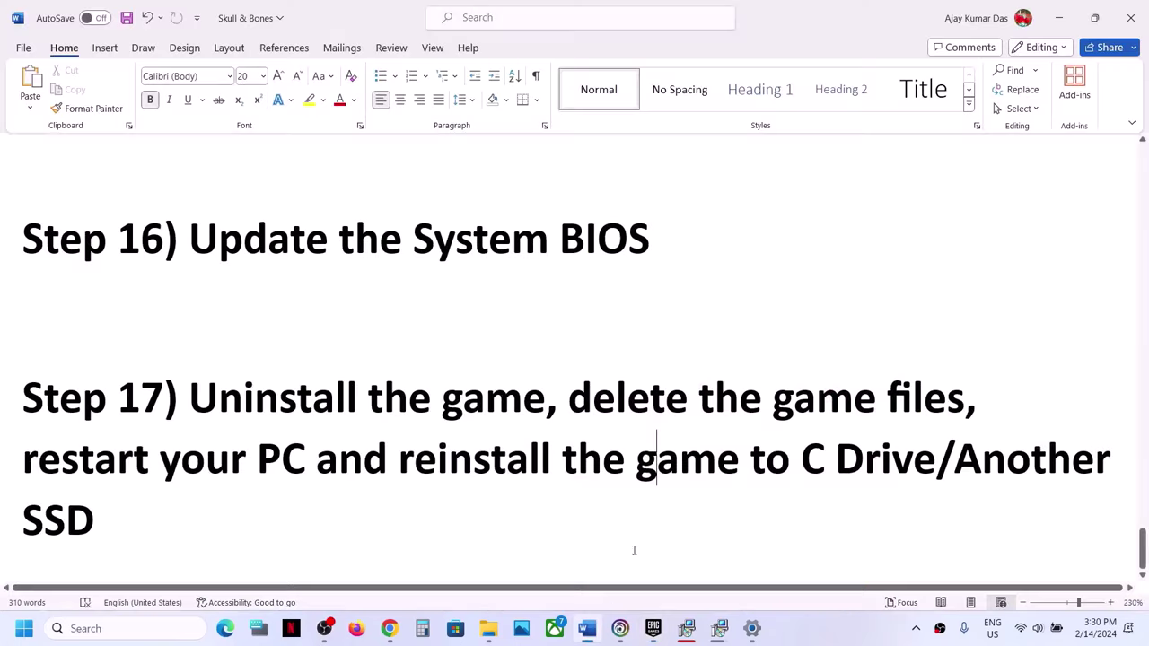
drag(579, 401, 306, 468)
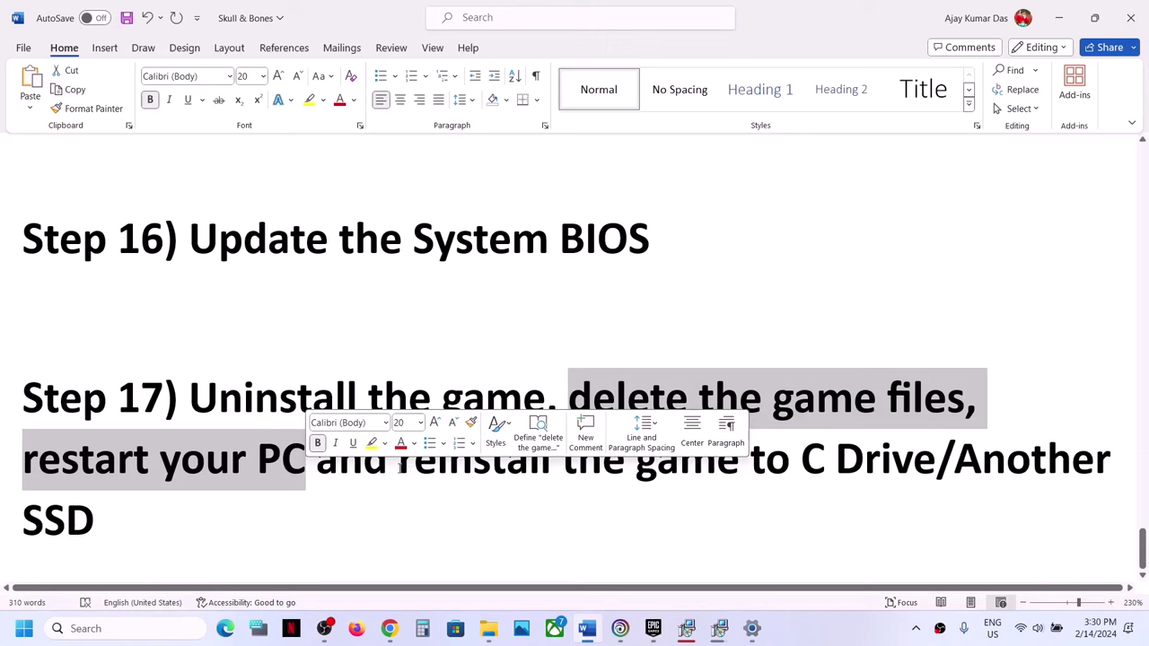
drag(400, 467, 631, 514)
click(954, 465)
click(577, 461)
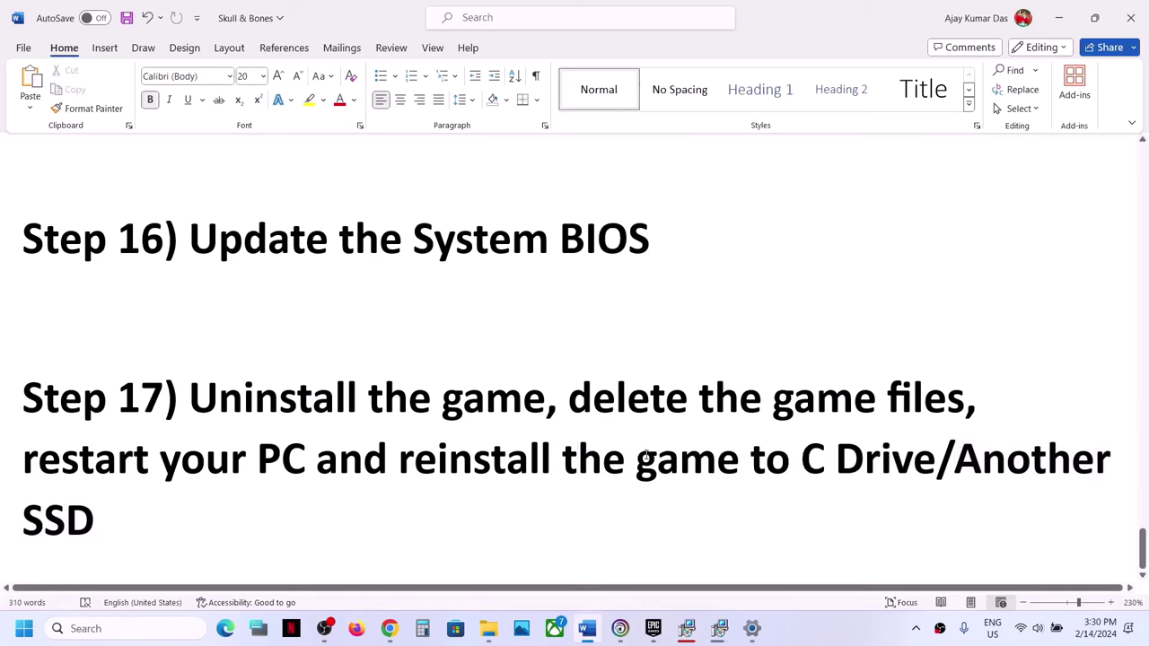
Highlight the Step 17 install destinations, first the C Drive wording and then Another SSD
drag(637, 460, 936, 462)
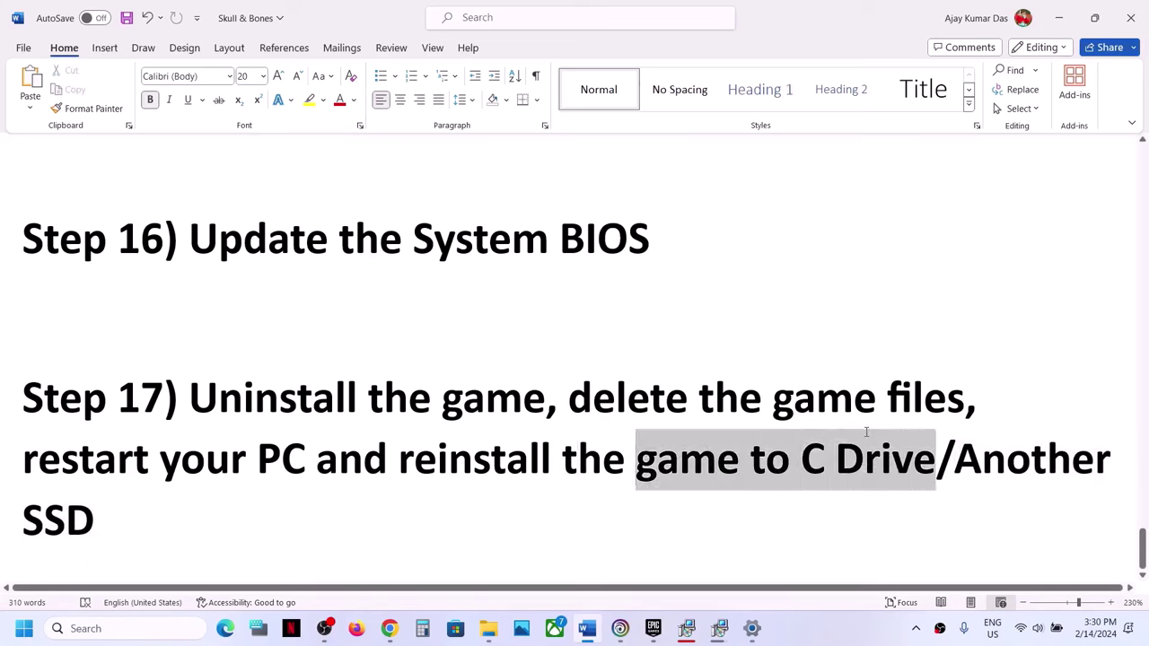
click(826, 459)
drag(825, 460, 636, 459)
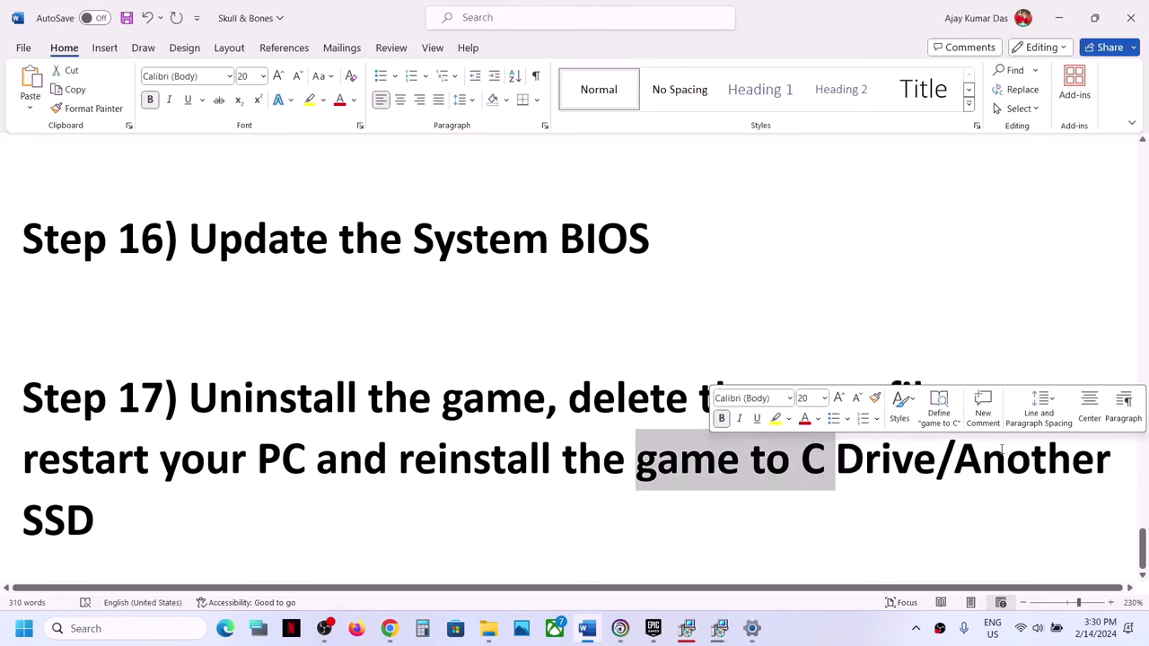
drag(967, 453, 1084, 493)
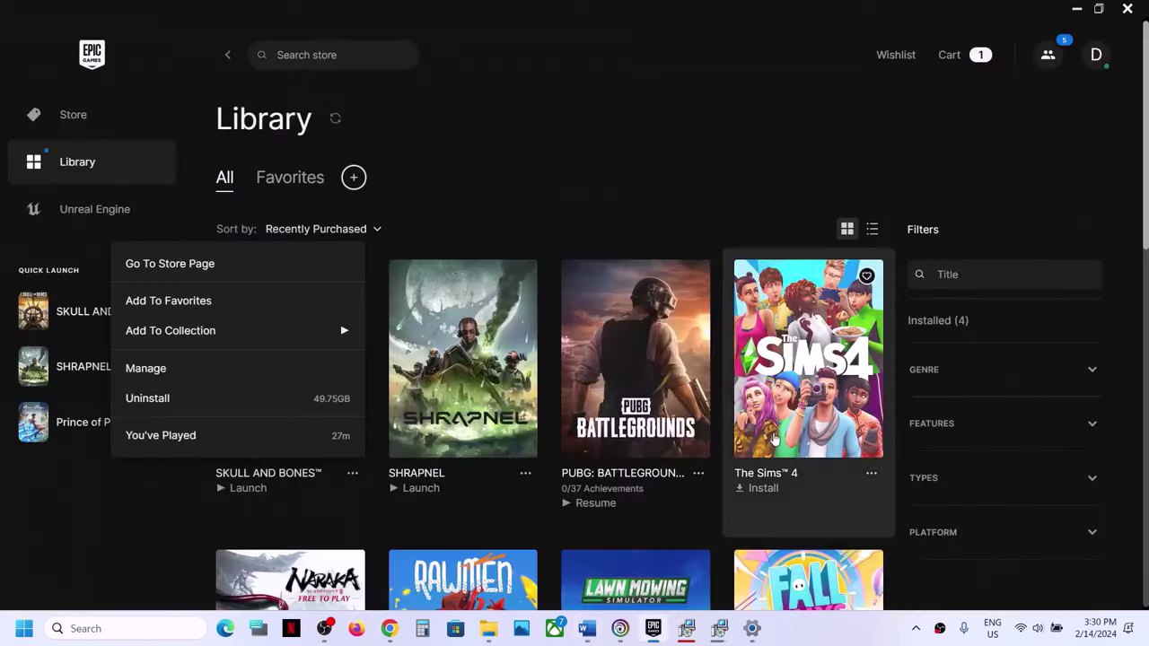